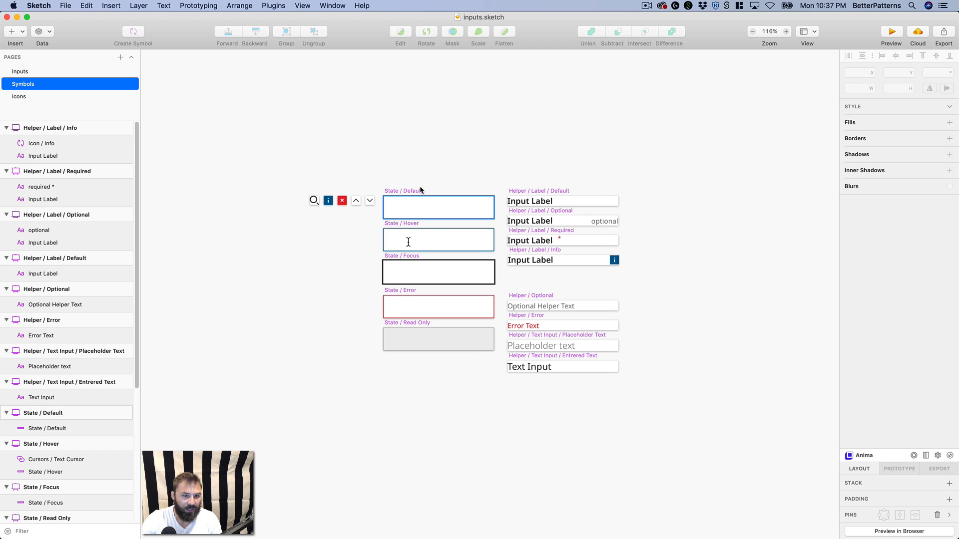
- Examine the state, label and helper symbols on the Symbols page, including the text styles offered for Optional Helper Text
scroll(420, 190, left, 5)
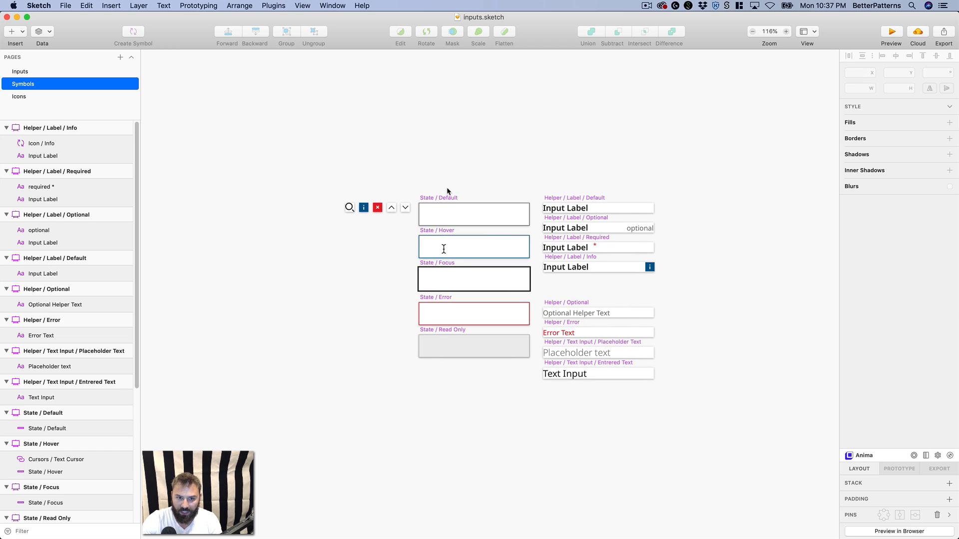
drag(328, 179, 732, 418)
drag(430, 340, 474, 367)
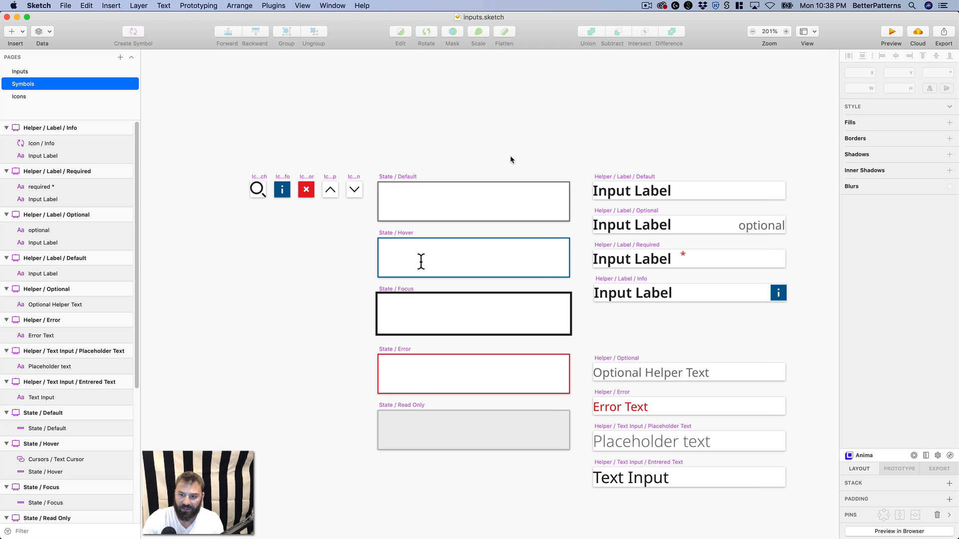
scroll(558, 128, right, 5)
scroll(558, 128, down, 1)
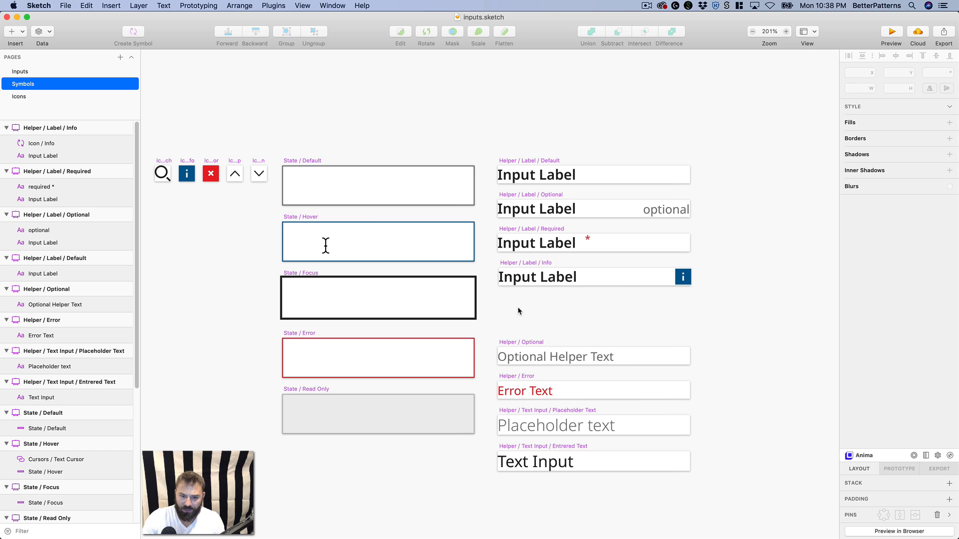
click(523, 359)
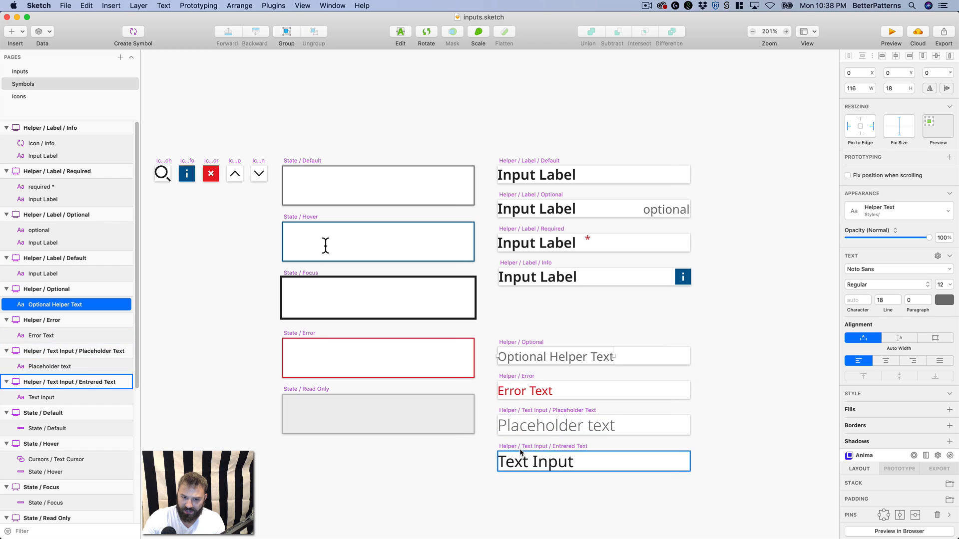
click(889, 215)
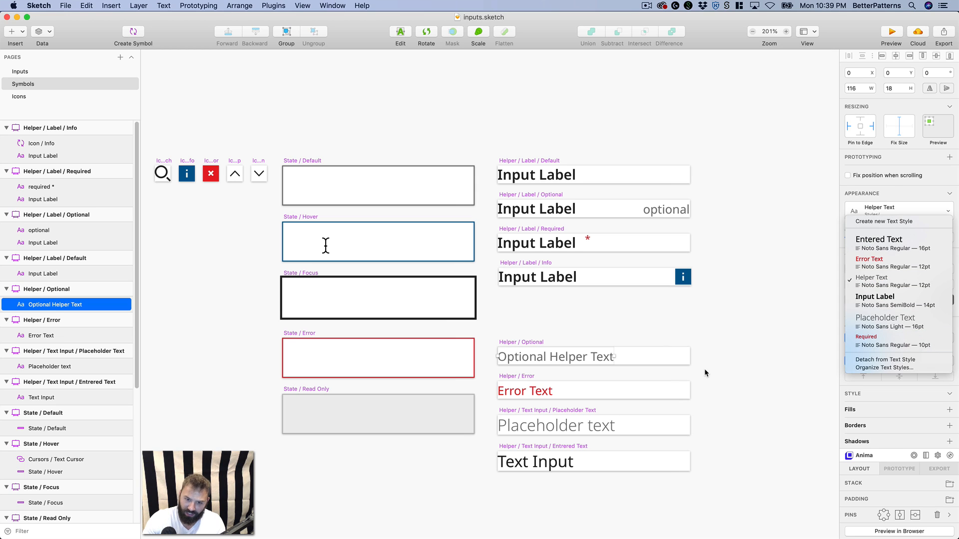
click(596, 307)
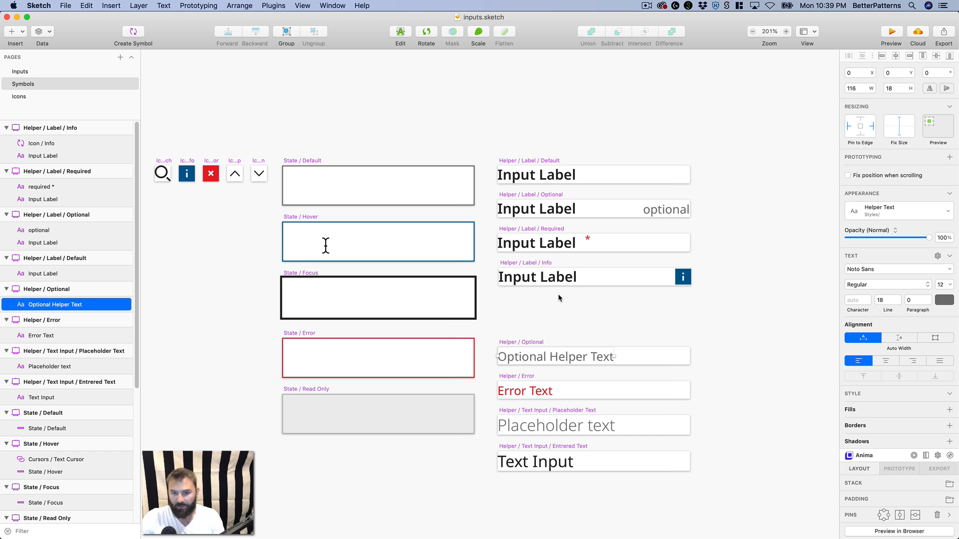
click(567, 308)
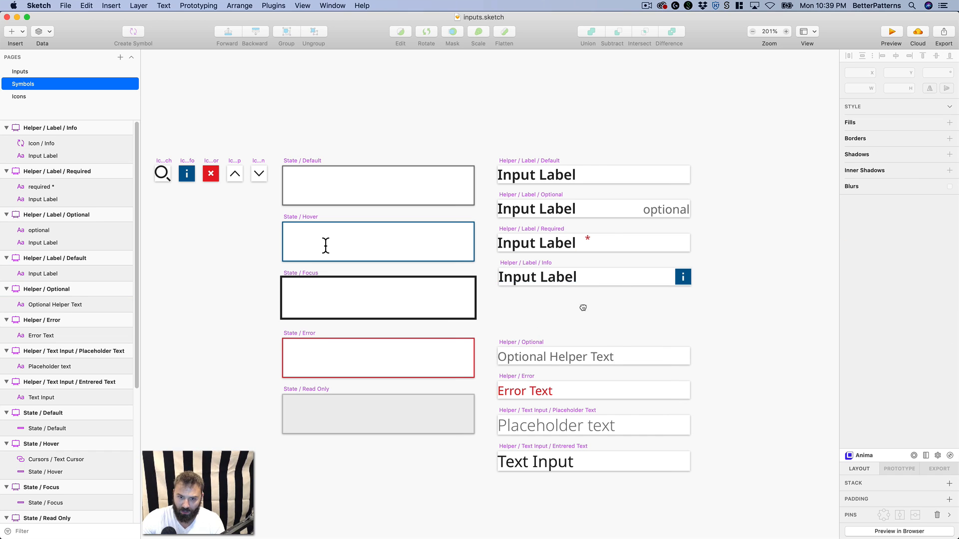
scroll(582, 306, left, 3)
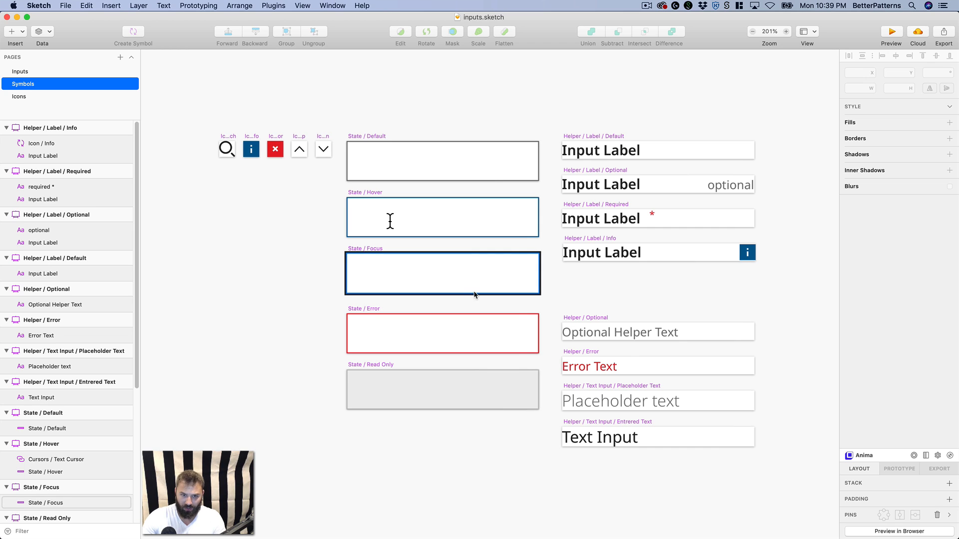
- Switch to the Inputs page and review the grid of input variation and state labels
click(22, 72)
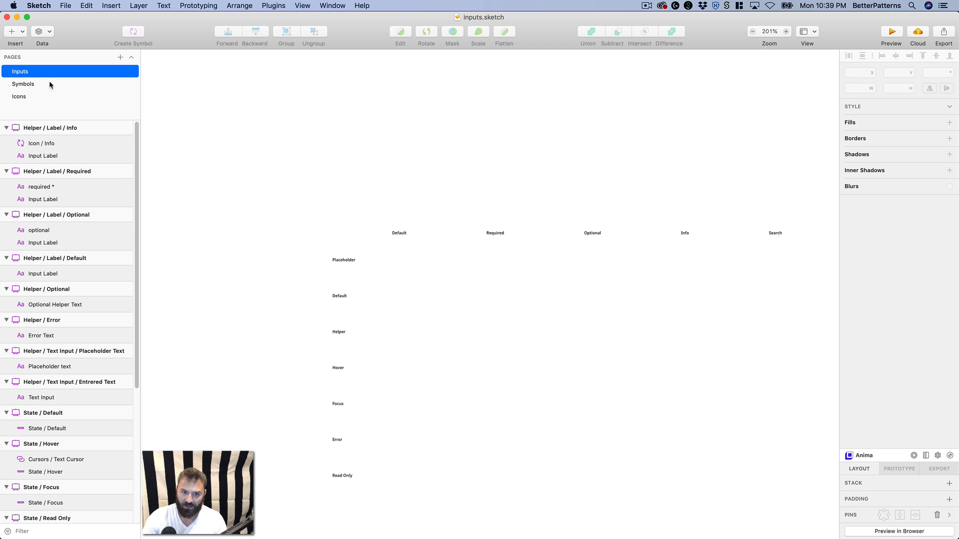
scroll(587, 321, down, 5)
scroll(588, 320, right, 5)
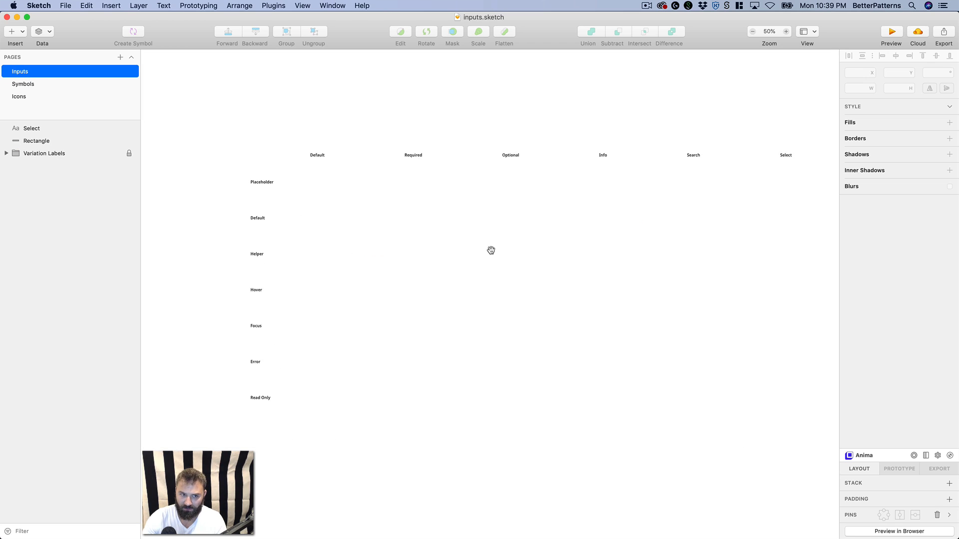
drag(177, 103, 821, 457)
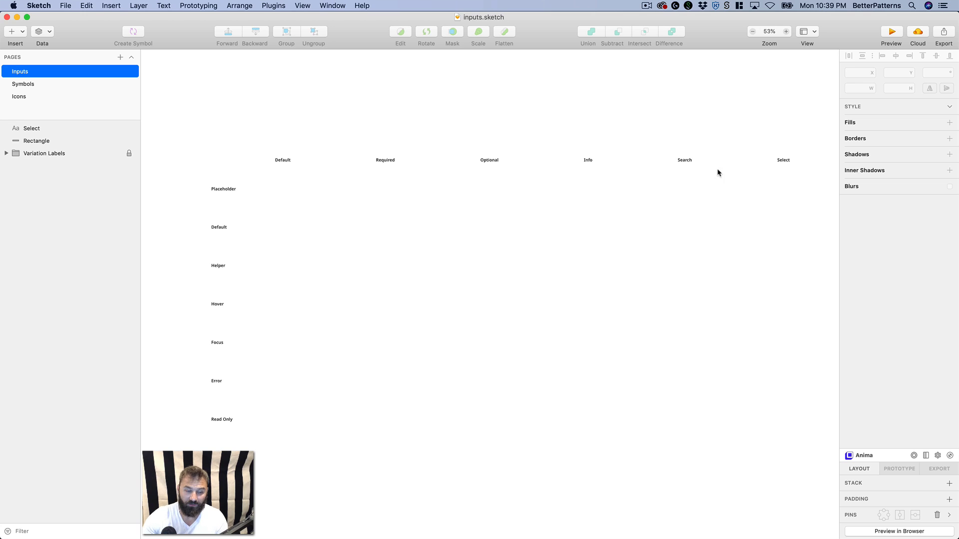
scroll(341, 229, left, 2)
key(z)
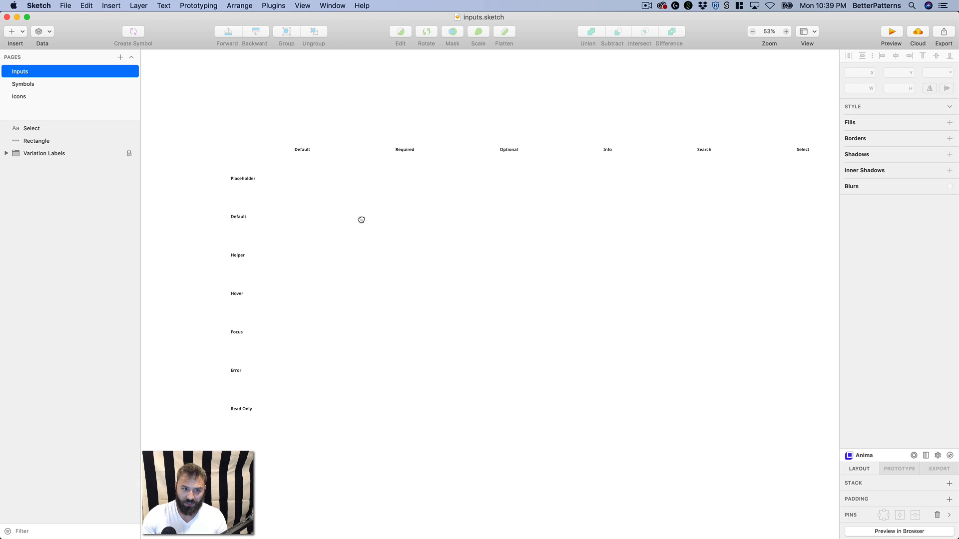
drag(196, 131, 680, 458)
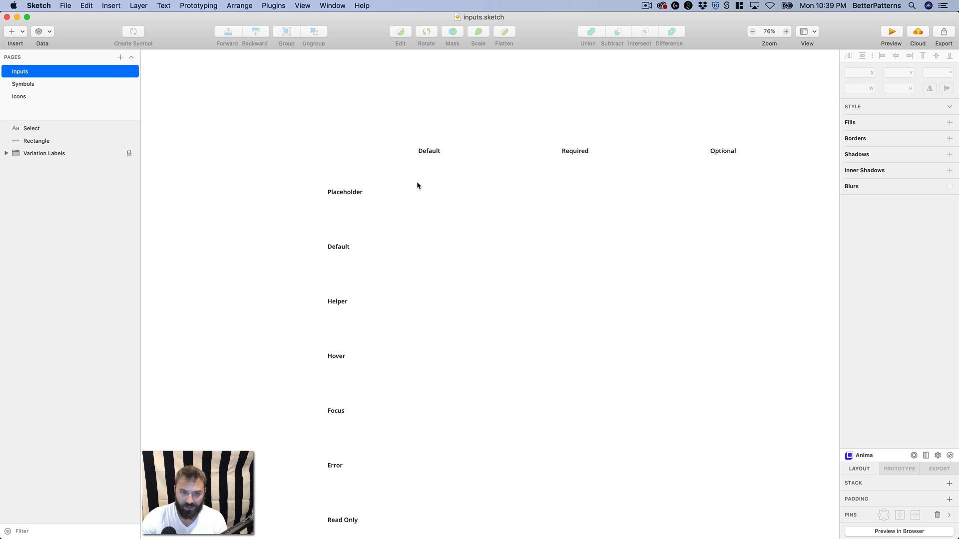
- Insert the Helper / Label / Default symbol below the Default column heading in the Placeholder row, at X -534, Y 229
click(108, 6)
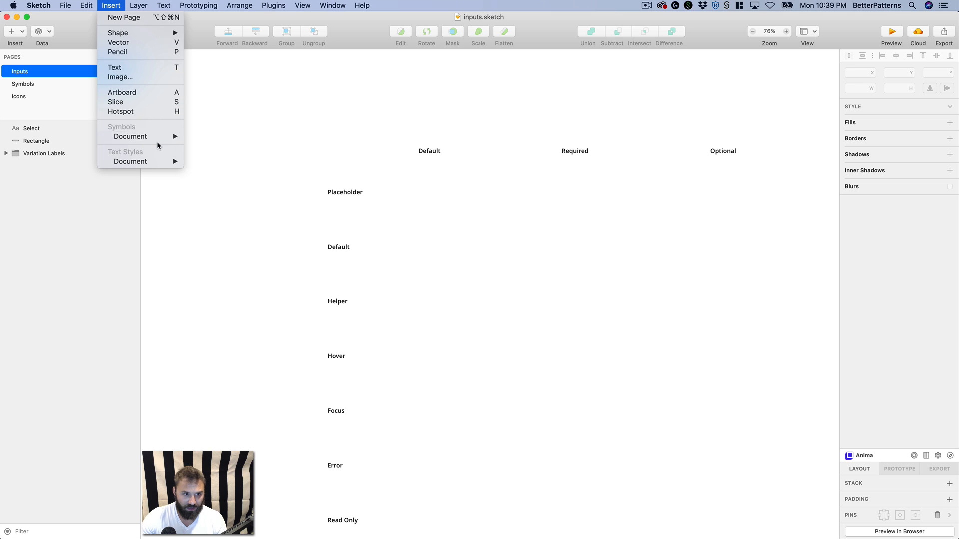
mouse_move(182, 142)
mouse_move(258, 159)
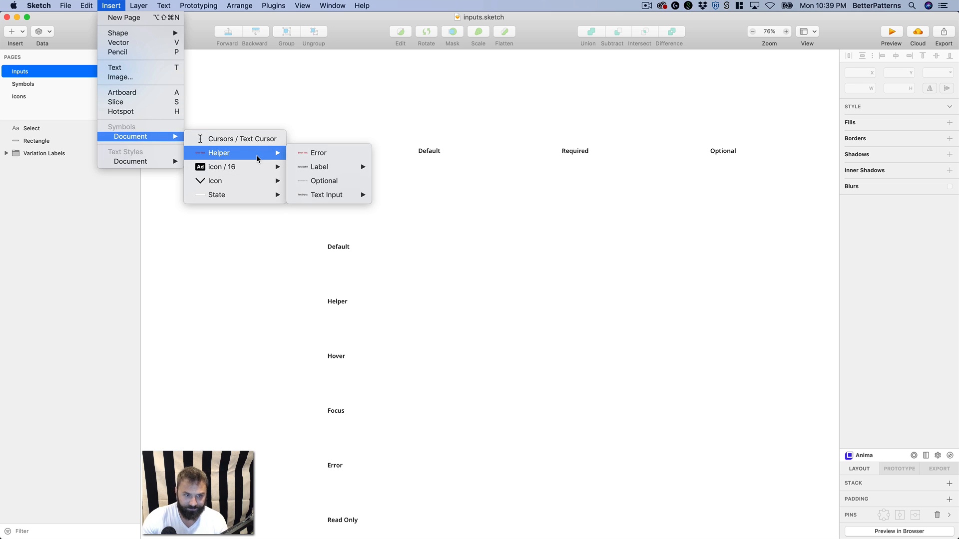
mouse_move(319, 166)
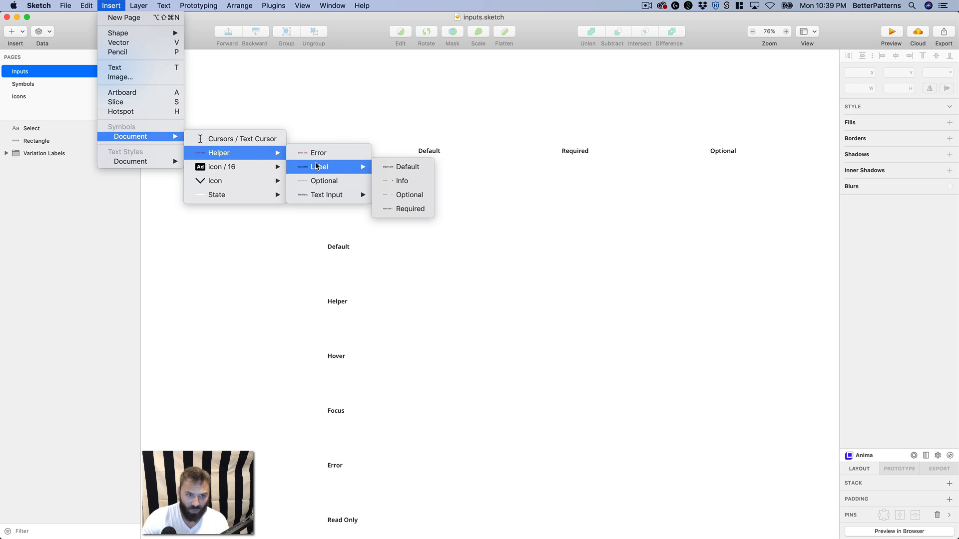
click(408, 166)
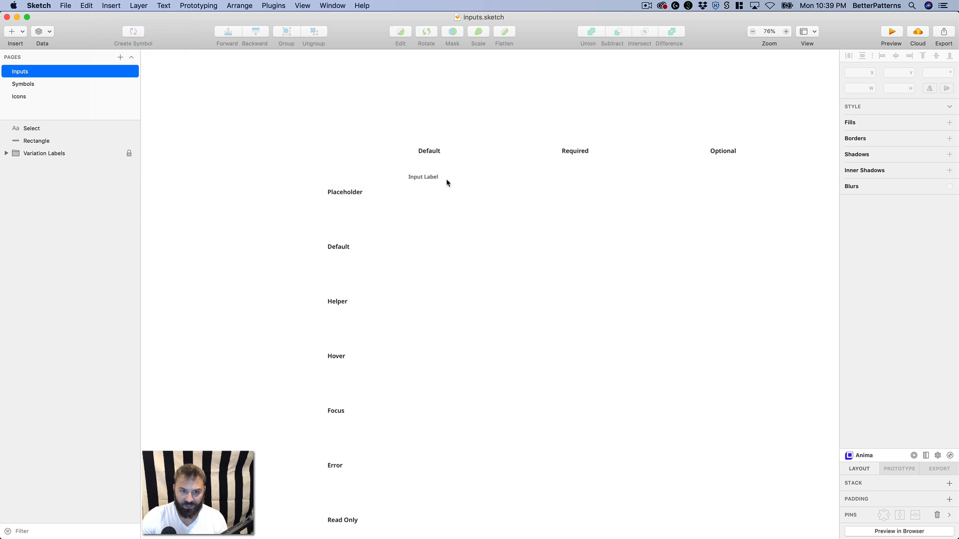
click(454, 183)
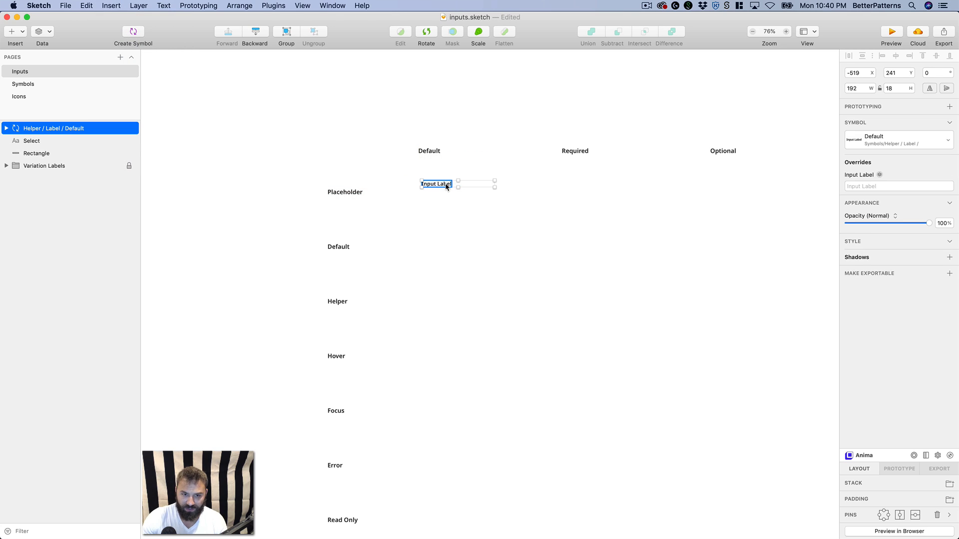
drag(451, 185, 445, 180)
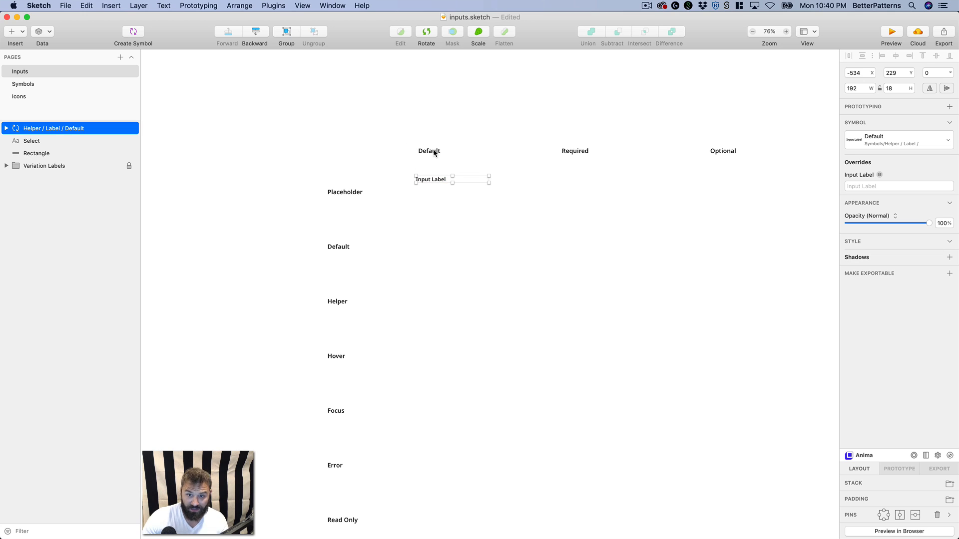
- Insert the State / Default symbol and place it under the Input Label with its edges aligned, at X -534, Y 264
click(114, 8)
mouse_move(142, 139)
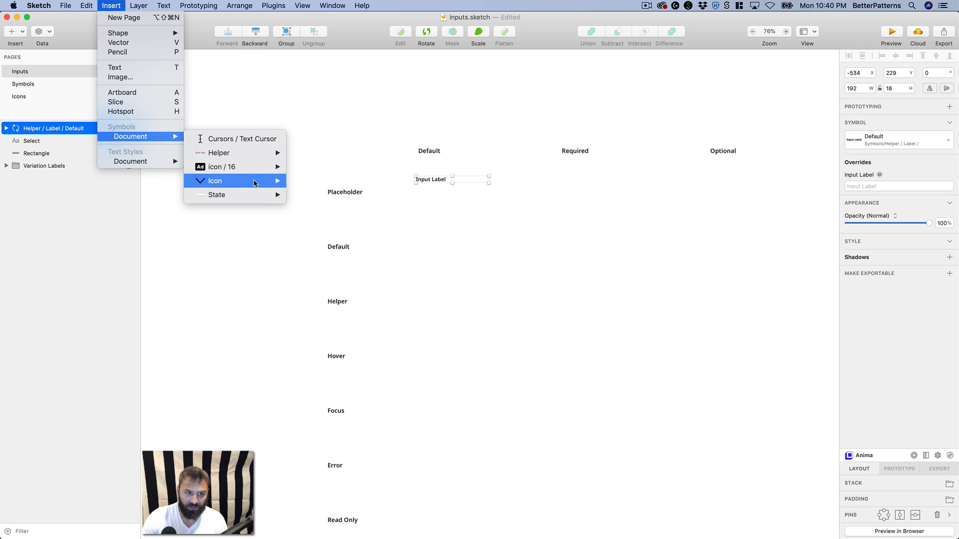
mouse_move(255, 196)
click(320, 195)
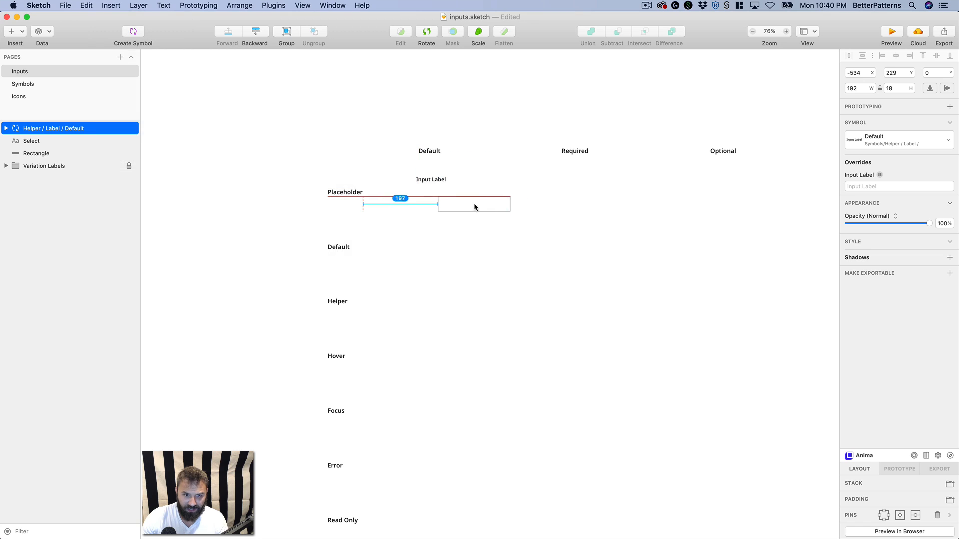
click(465, 205)
drag(464, 206, 437, 190)
shift+click(431, 179)
click(420, 226)
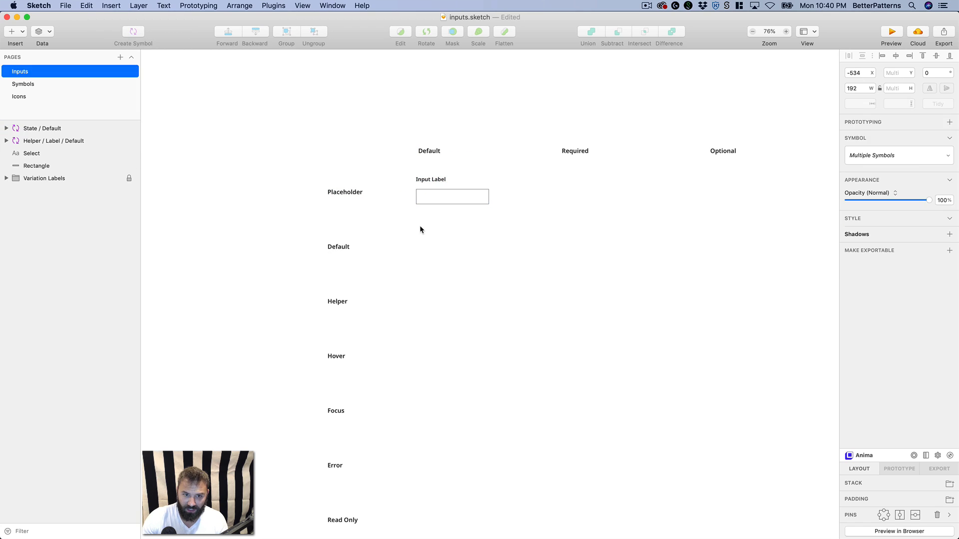
- Inspect the source symbols of the states and the Default, Optional, Required and Info labels, and return to the Inputs page
click(422, 204)
double_click(422, 204)
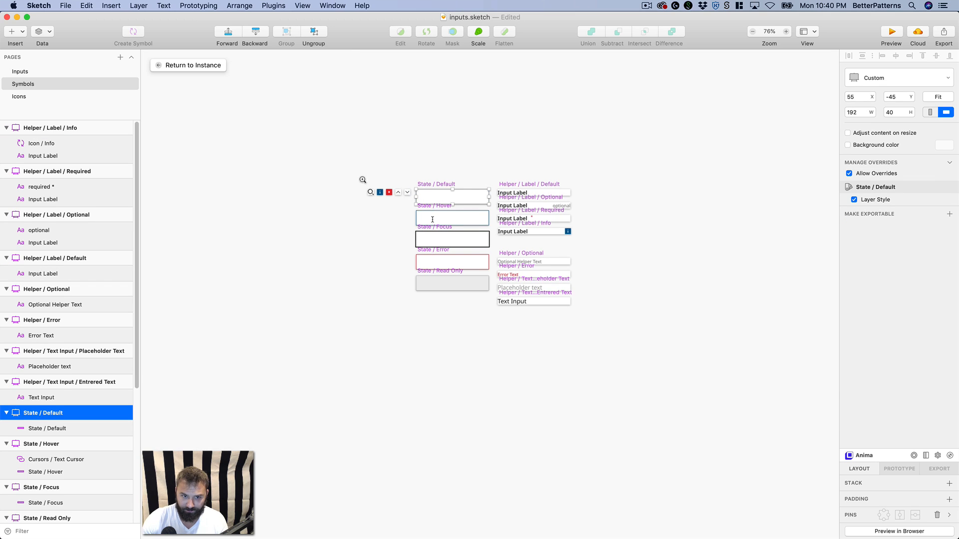
scroll(315, 229, up, 3)
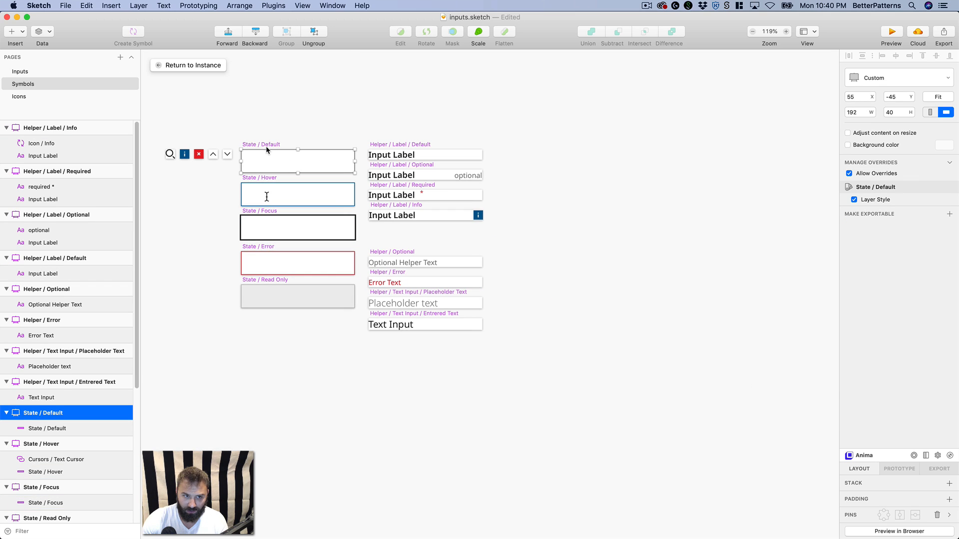
click(259, 178)
click(374, 145)
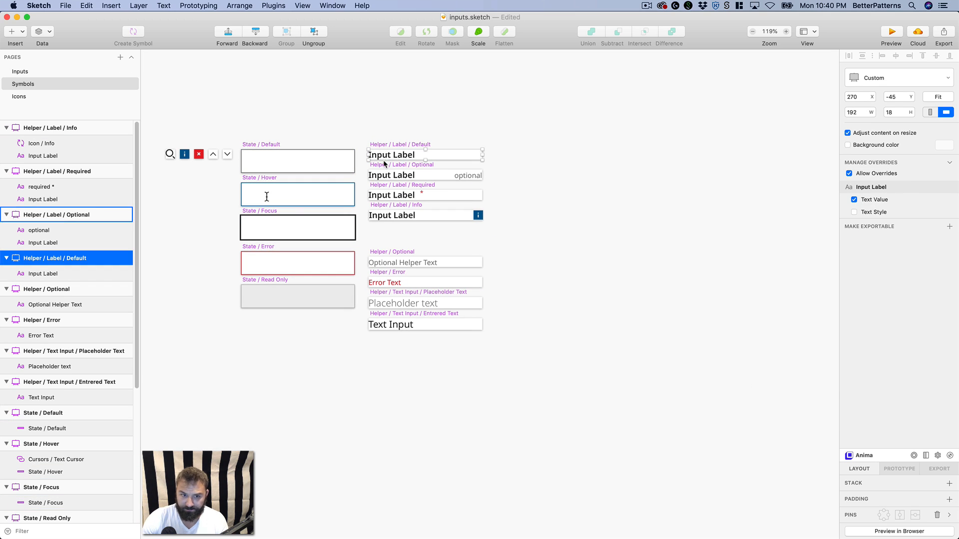
click(382, 165)
click(387, 186)
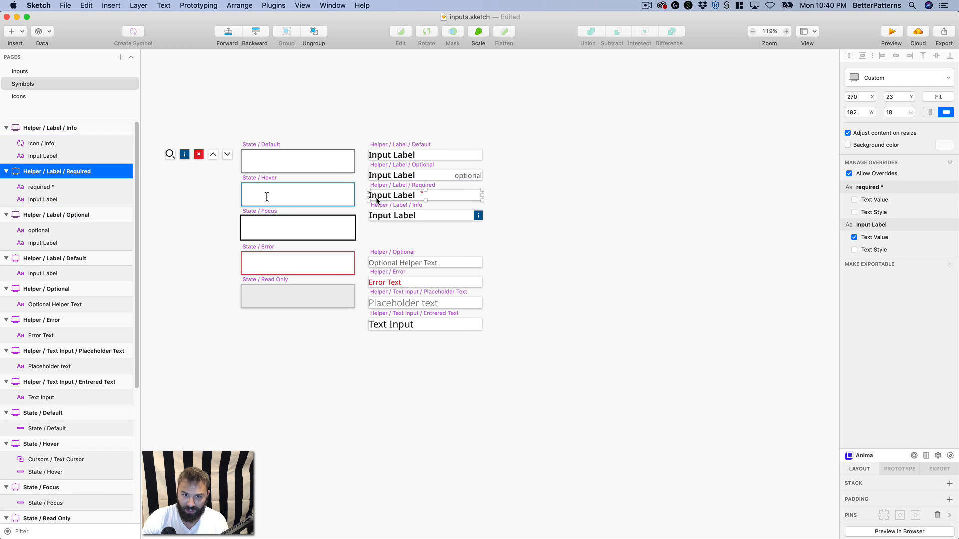
click(379, 207)
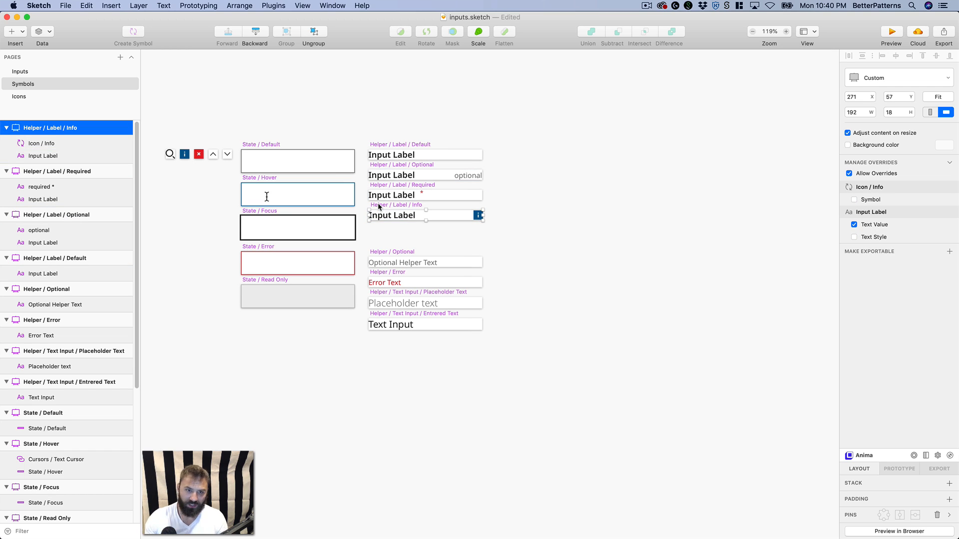
click(45, 73)
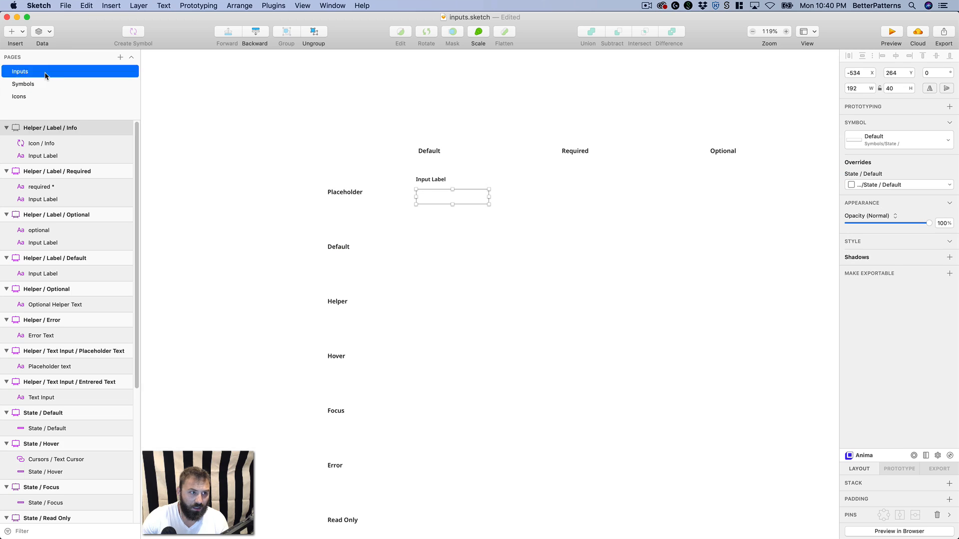
- Nudge the Input Label down to sit just above the State / Default field, leaving a gap of about 4 px
key(z)
drag(332, 140, 680, 277)
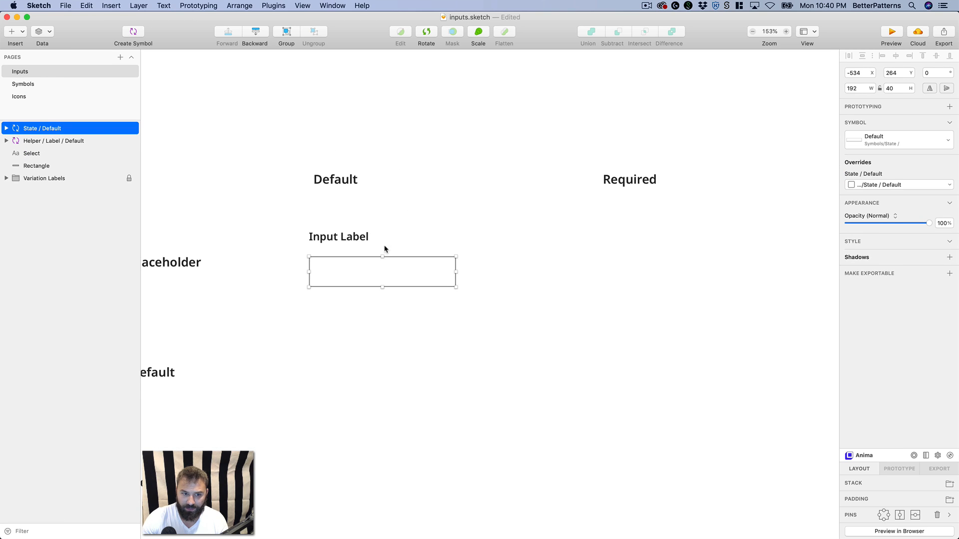
click(331, 239)
key(alt)
key(Down)
key(Down)
key(Down)
key(Down)
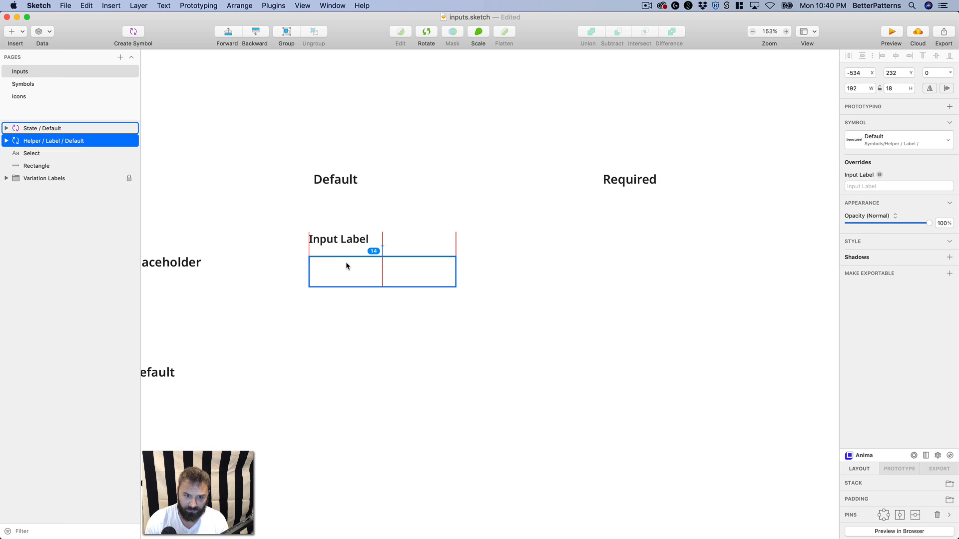
key(Down)
key(Down)
key(Down)
key(Down)
key(Down)
key(Down)
key(Down)
key(Down)
key(Down)
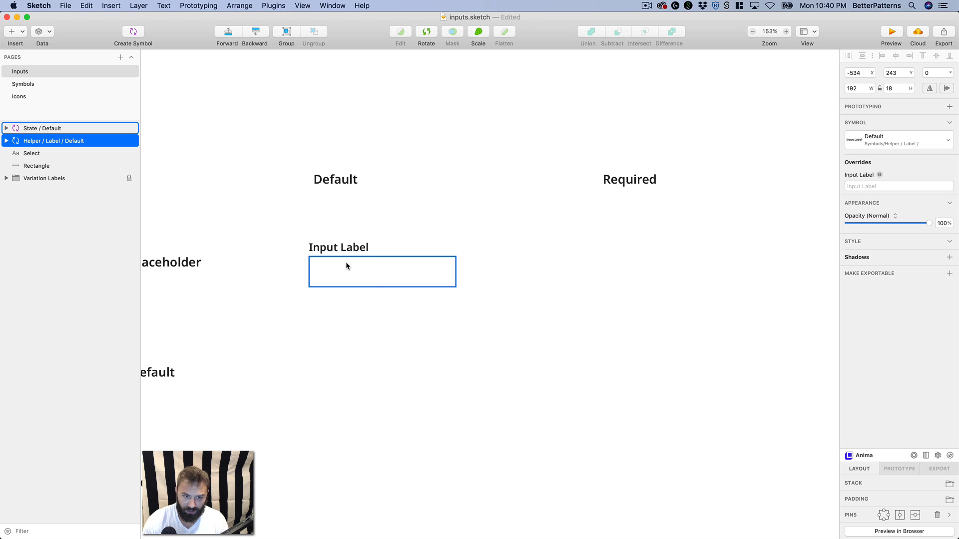
- Move the Input Label and the field together up beneath the Default heading, with the field at X -534, Y 233
shift+click(347, 261)
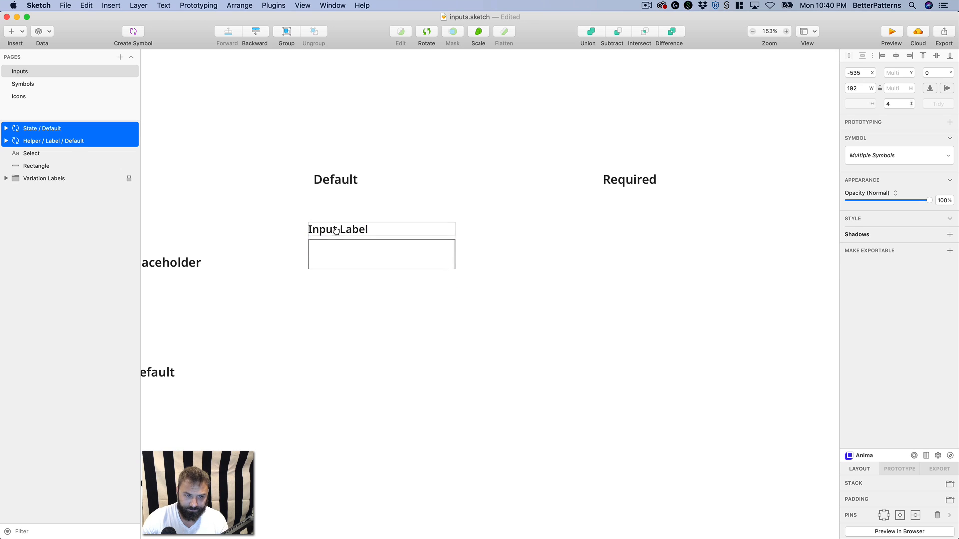
scroll(343, 252, left, 5)
scroll(342, 252, up, 2)
drag(458, 292, 445, 274)
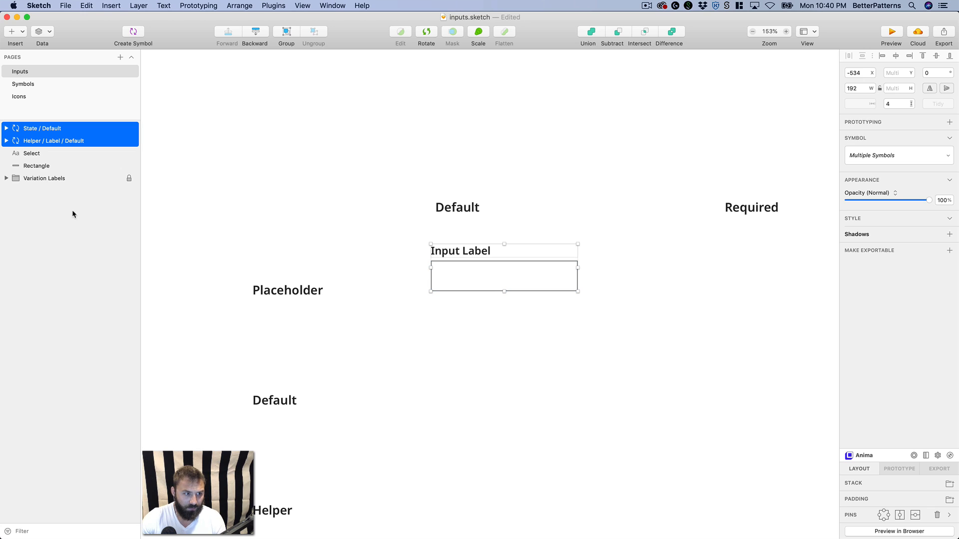
- Insert the Helper / Text Input / Placeholder Text symbol into the field and align it with the field's edges at X -534, Y 243
click(371, 220)
drag(373, 220, 335, 194)
click(433, 239)
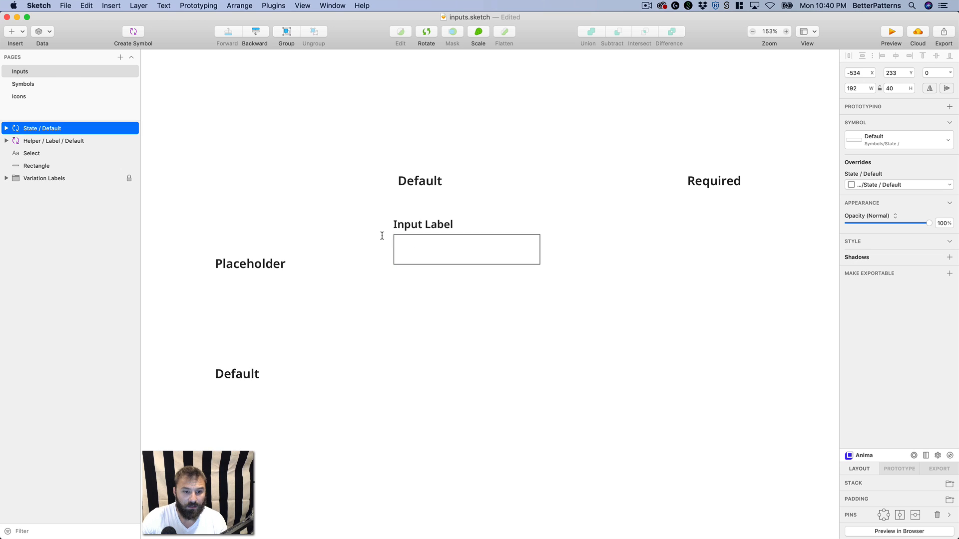
click(122, 6)
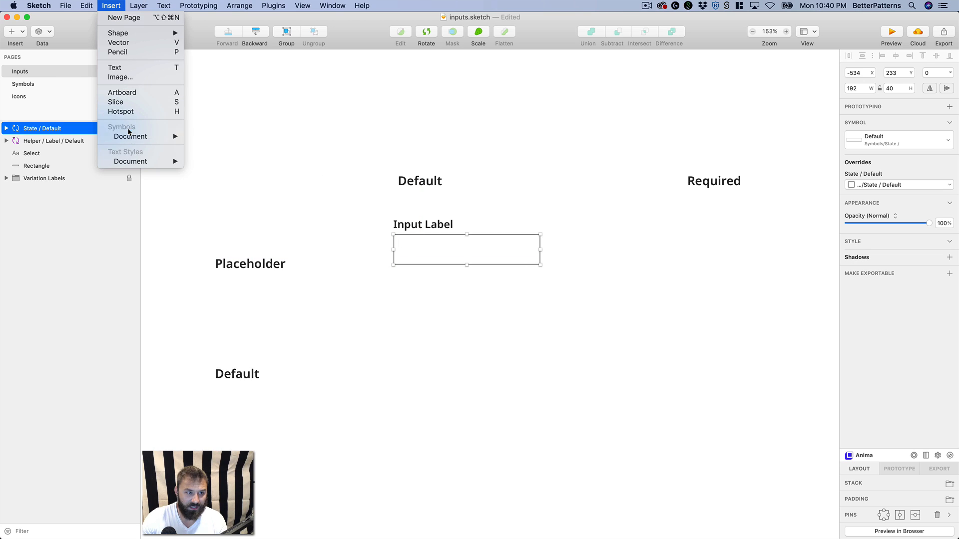
mouse_move(134, 137)
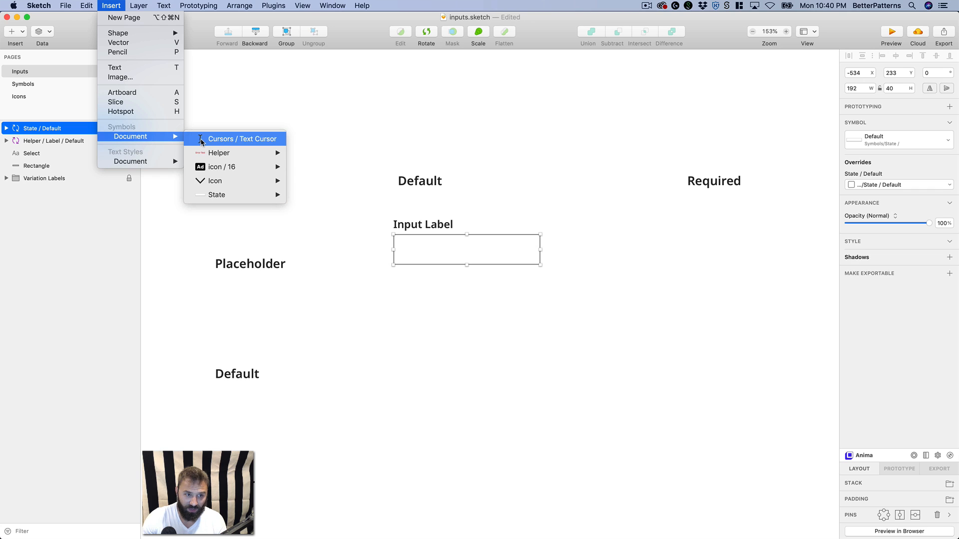
mouse_move(209, 149)
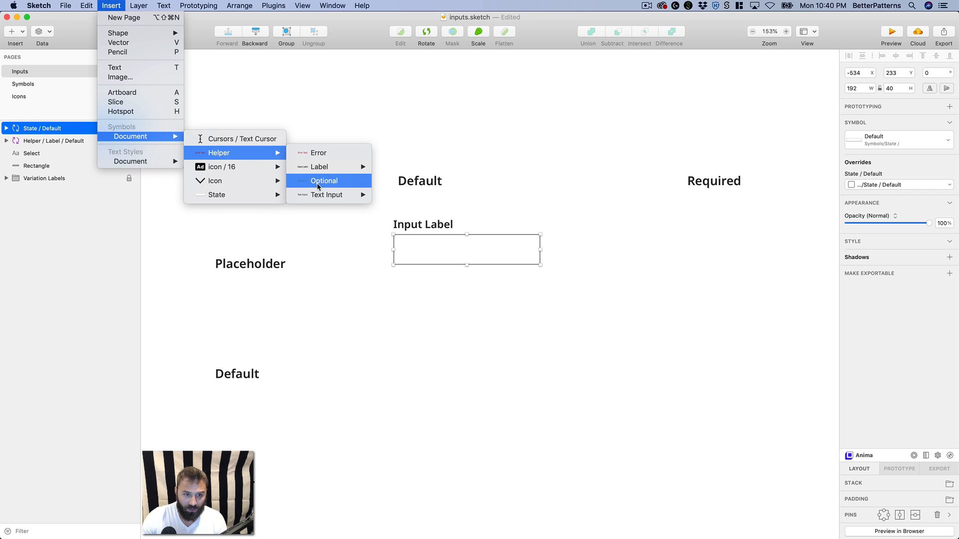
mouse_move(329, 196)
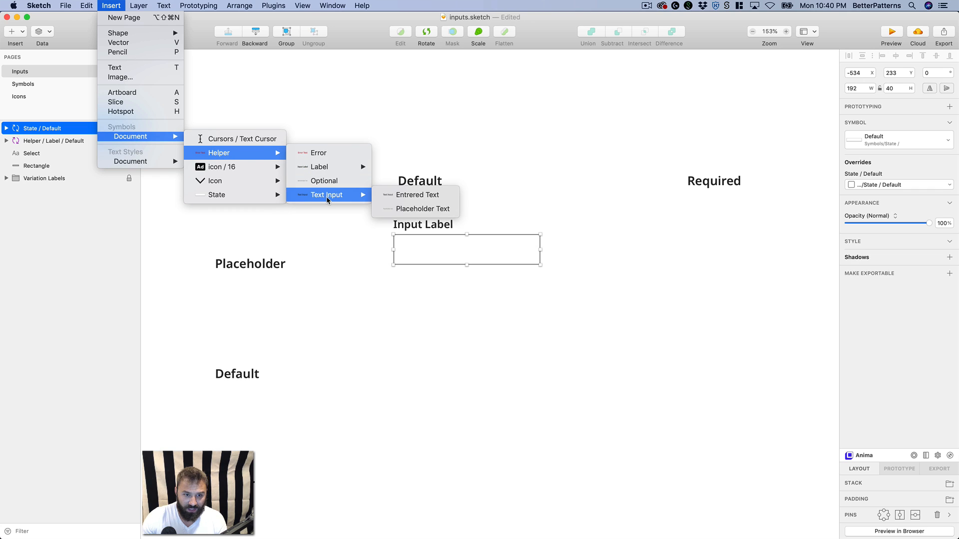
click(422, 209)
click(482, 251)
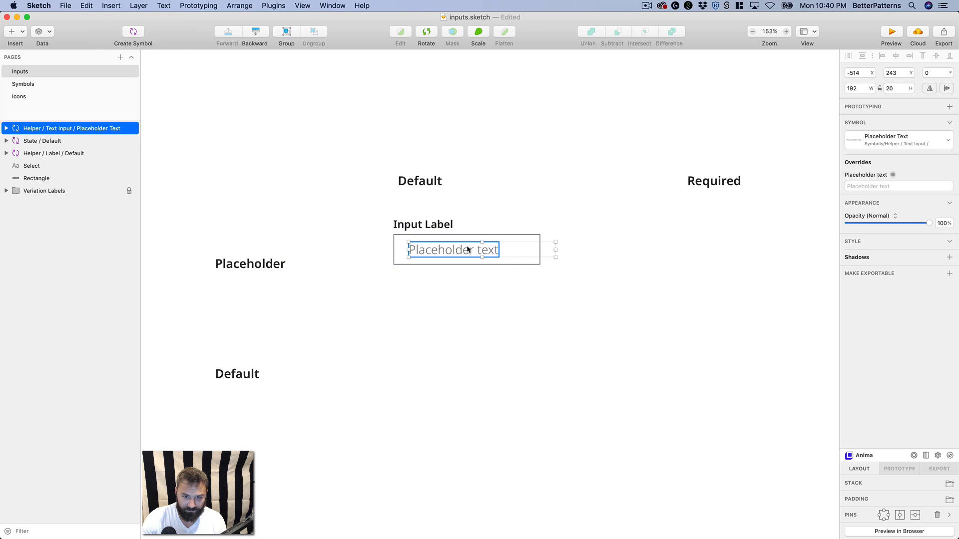
drag(464, 251, 448, 251)
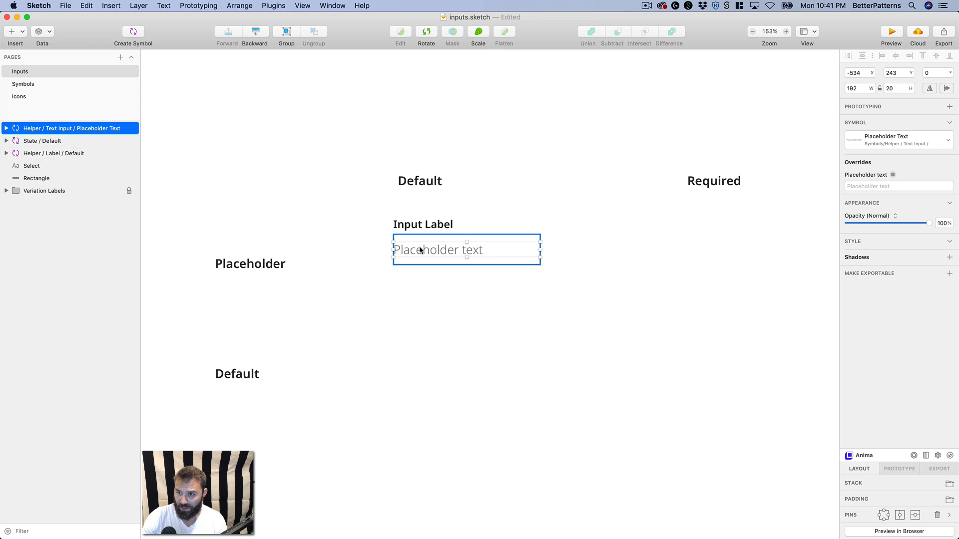
- Reduce the placeholder text's width by 32 to 160 and centre it in the field at X -518, leaving 16 px on each side
click(398, 285)
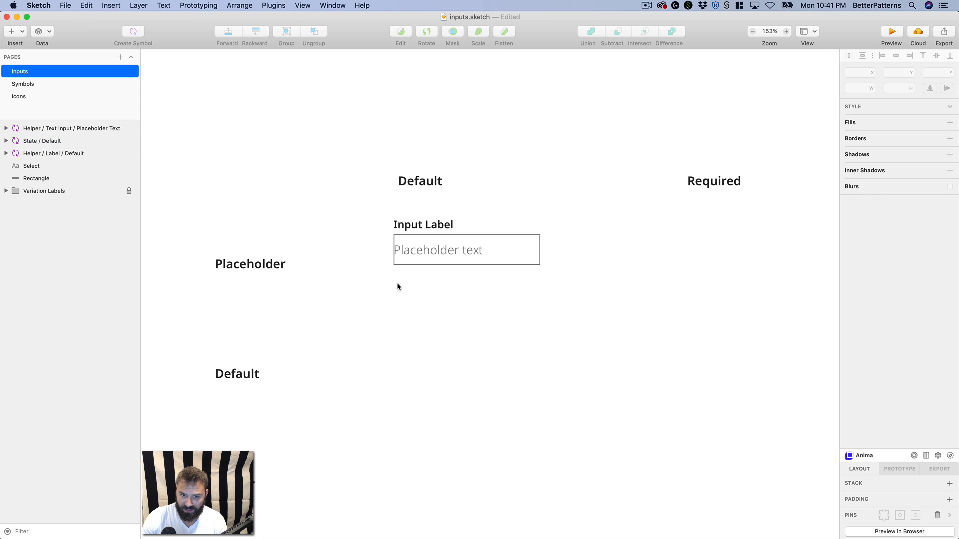
click(419, 256)
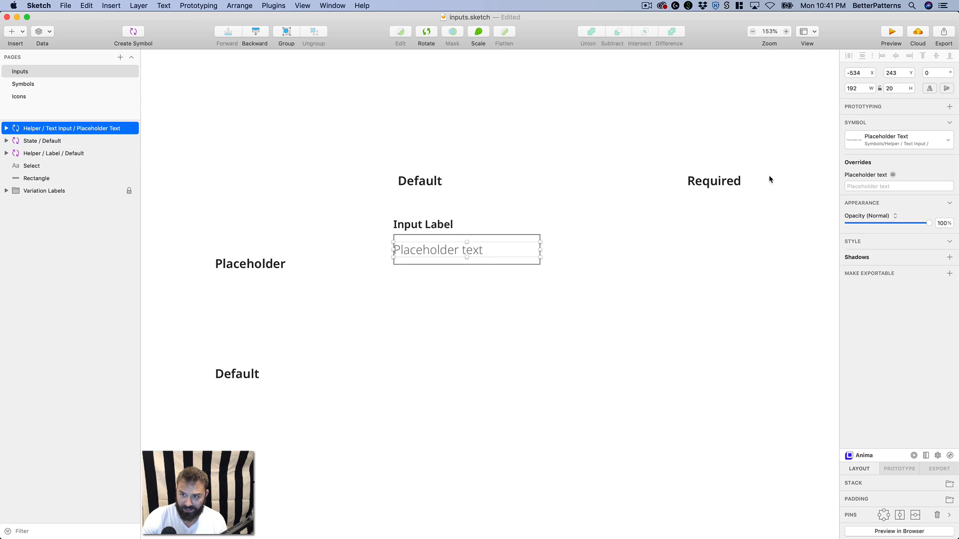
click(864, 91)
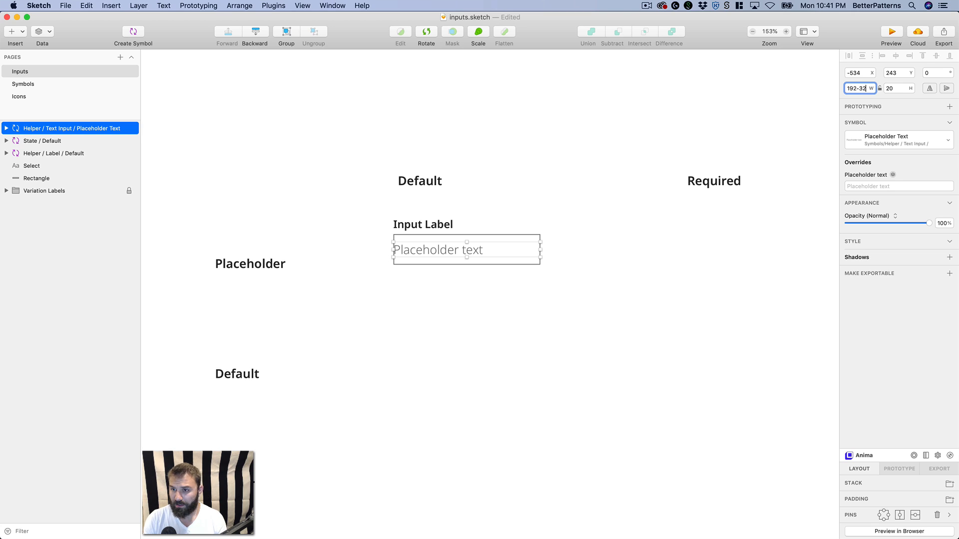
key(Return)
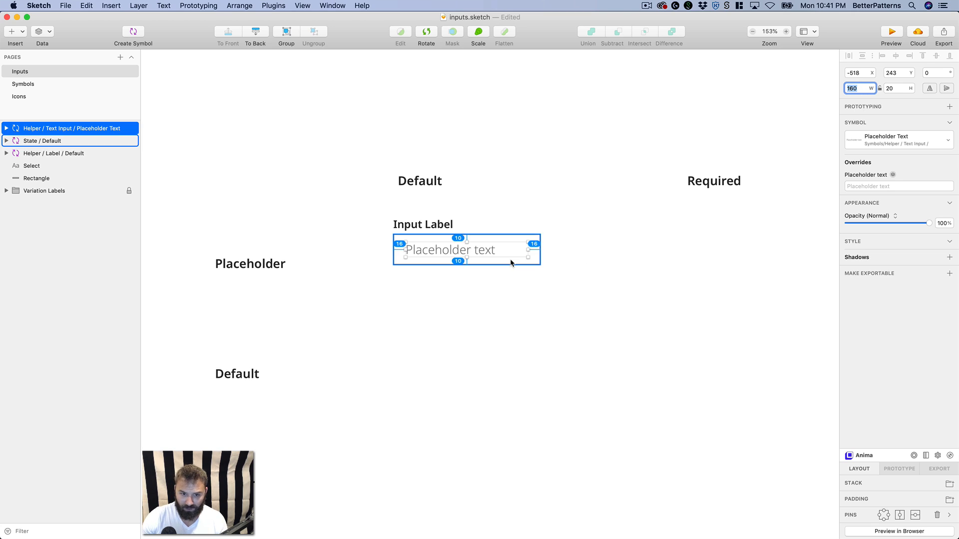
click(349, 230)
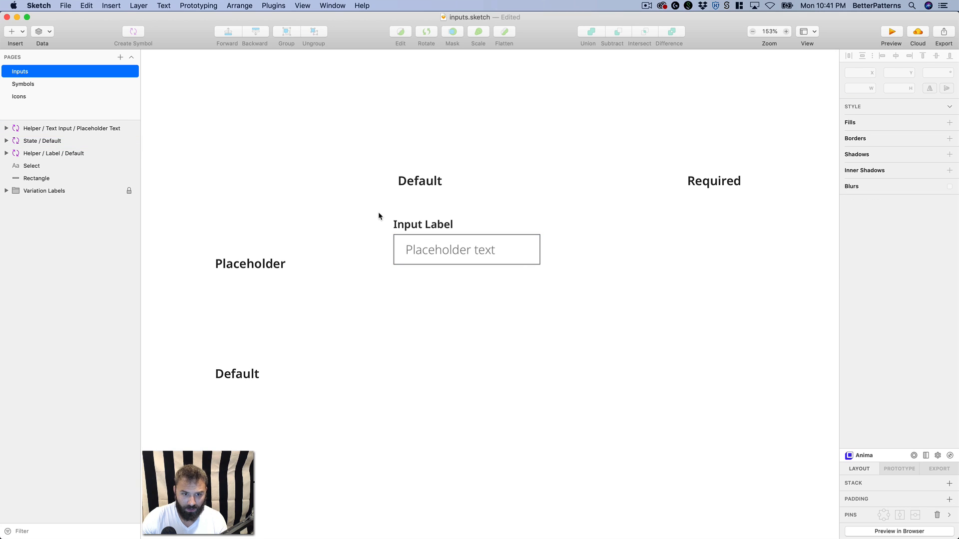
- Group the label, field and placeholder text, and name the group Input / Default / Placeholder
drag(376, 215, 582, 280)
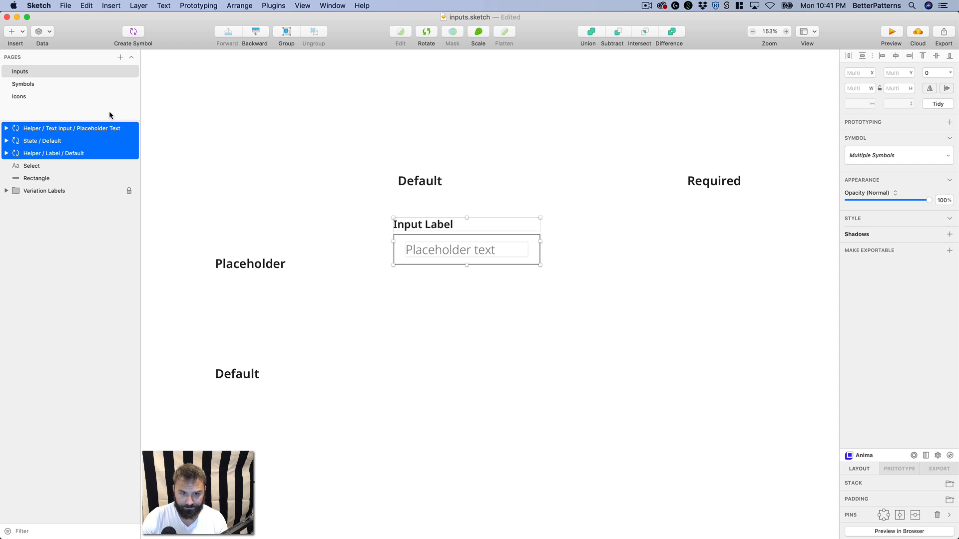
key(super+g)
double_click(33, 128)
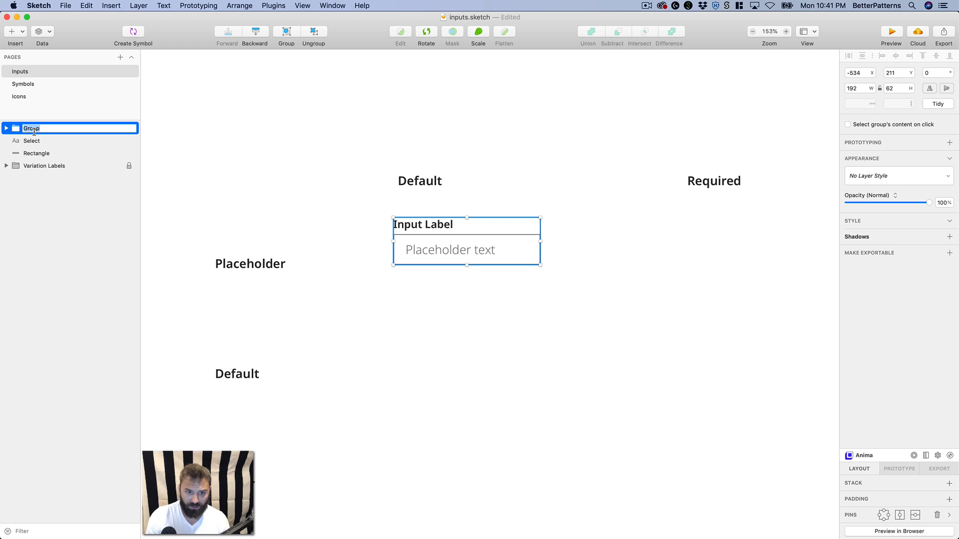
text(Input / Default / P)
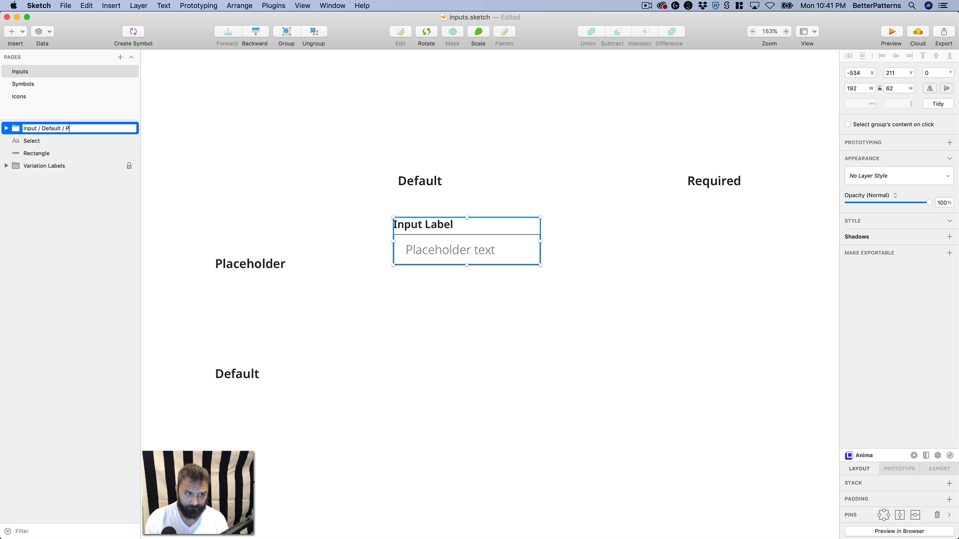
text(laceholder)
key(Return)
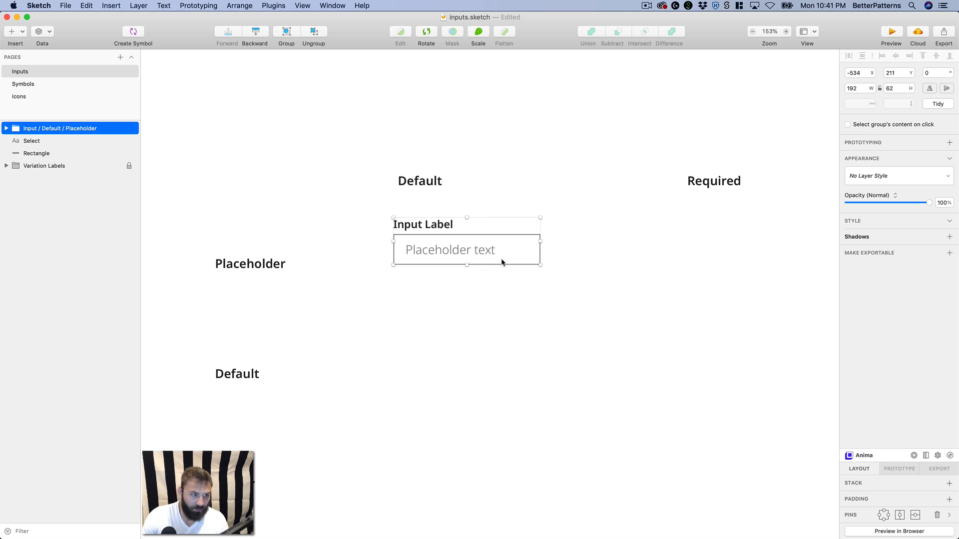
- Examine the label, state and placeholder text layers inside the group, and the row headings below it
click(419, 230)
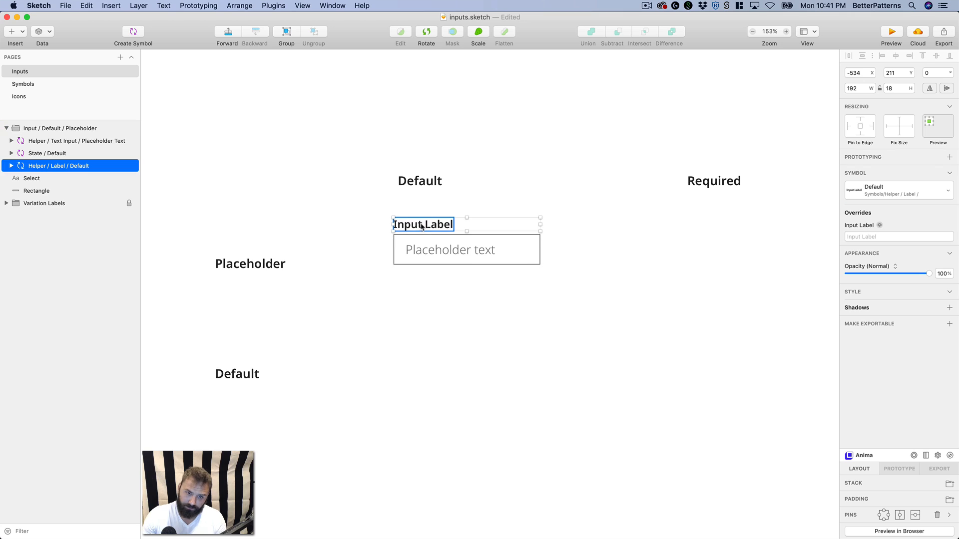
click(37, 141)
click(38, 154)
click(45, 144)
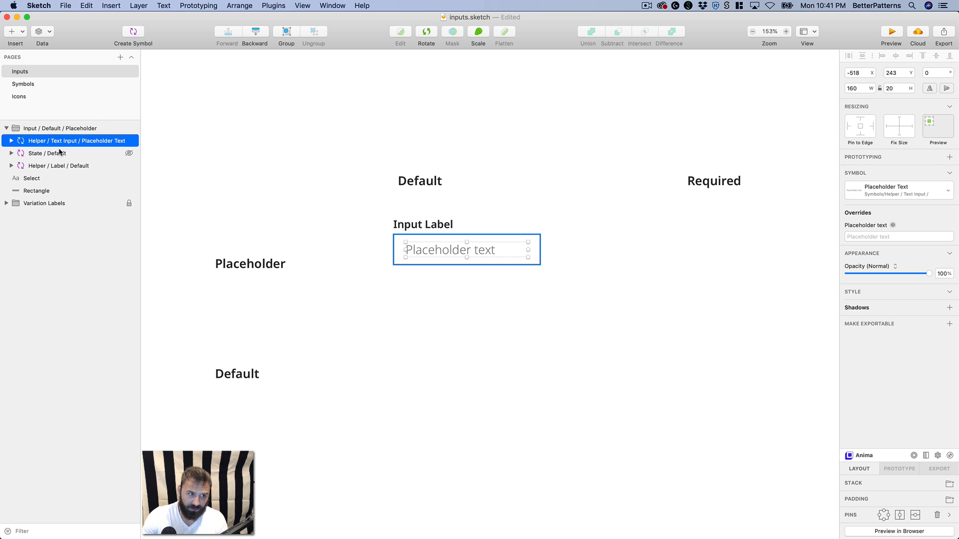
click(56, 153)
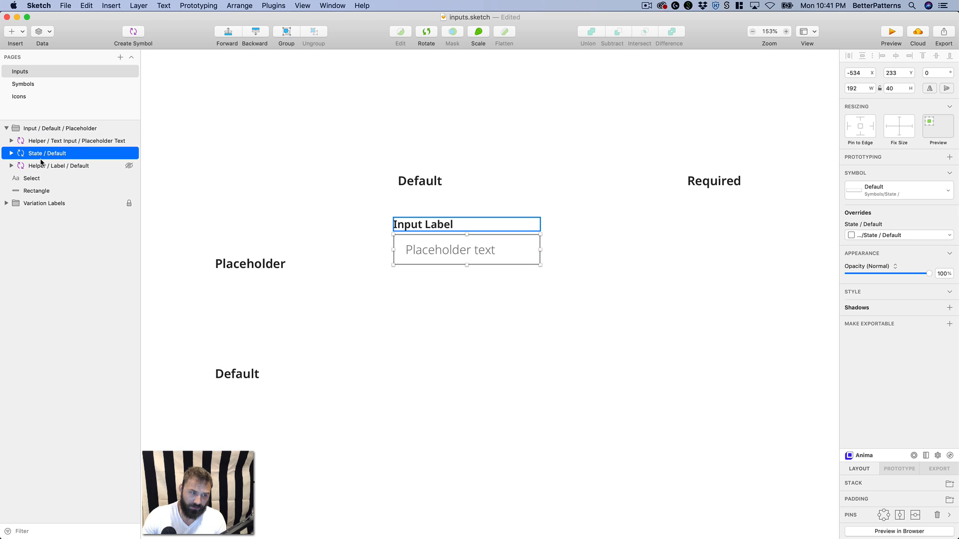
click(515, 381)
scroll(478, 285, down, 8)
drag(441, 298, 462, 191)
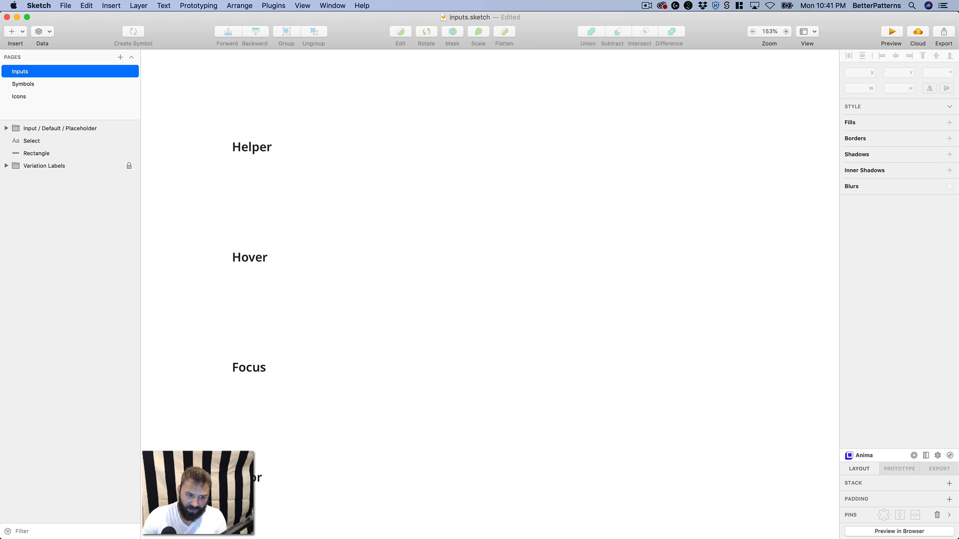
drag(467, 108, 425, 364)
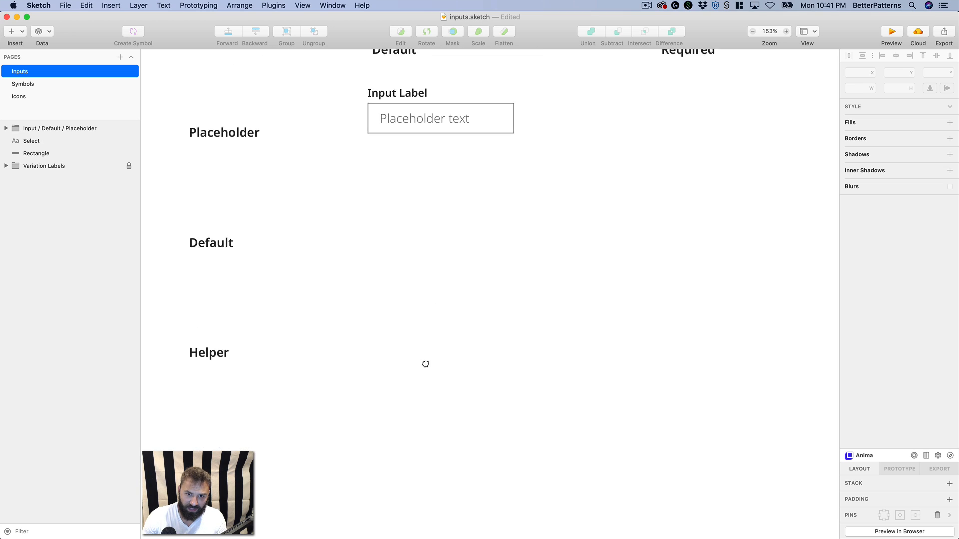
double_click(488, 120)
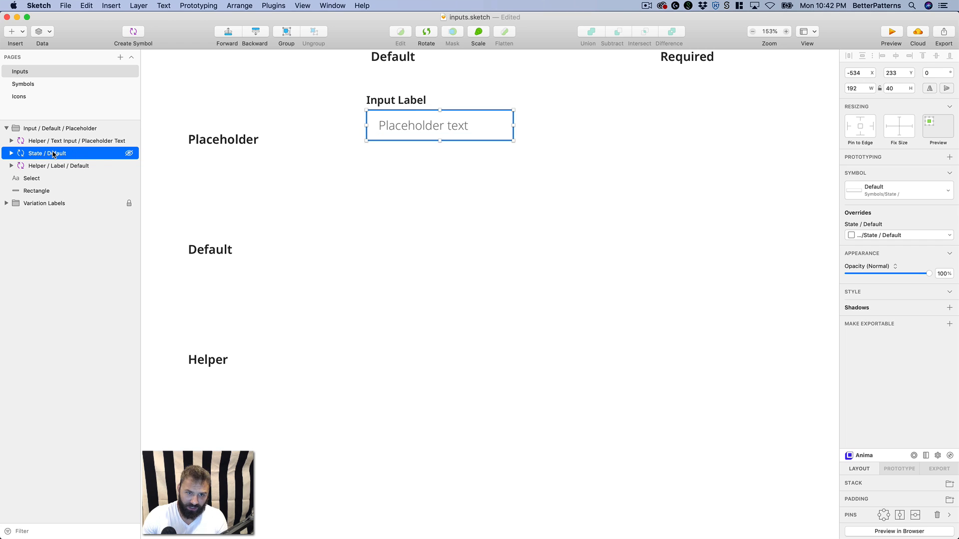
click(487, 186)
drag(481, 189, 495, 236)
- Move the Helper / Label / Default layer to the top of the layer order within the group
super+click(392, 149)
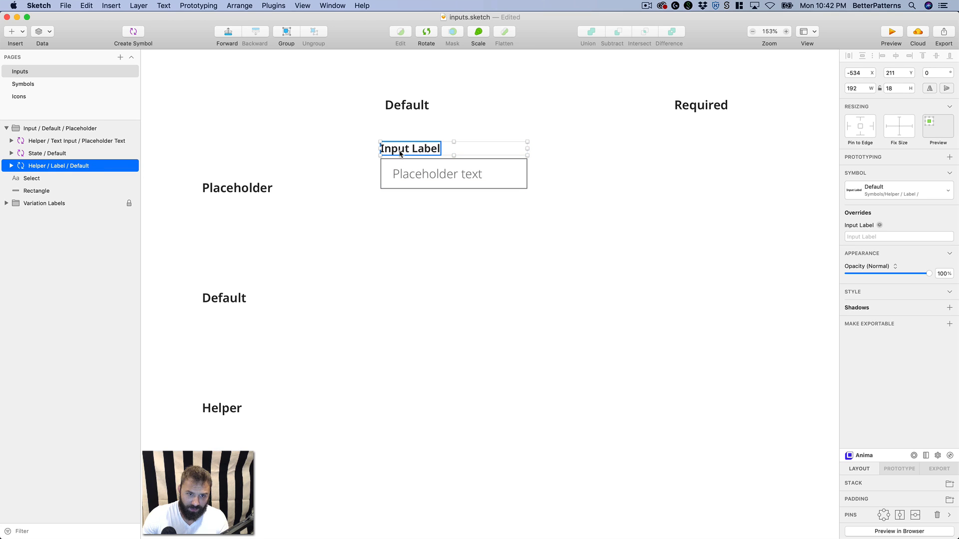
drag(71, 159, 70, 140)
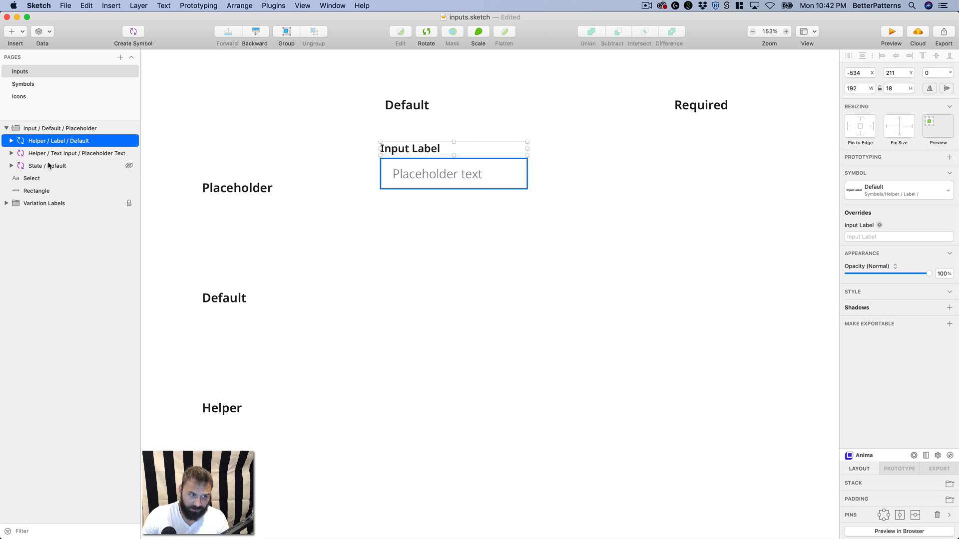
click(413, 176)
click(62, 166)
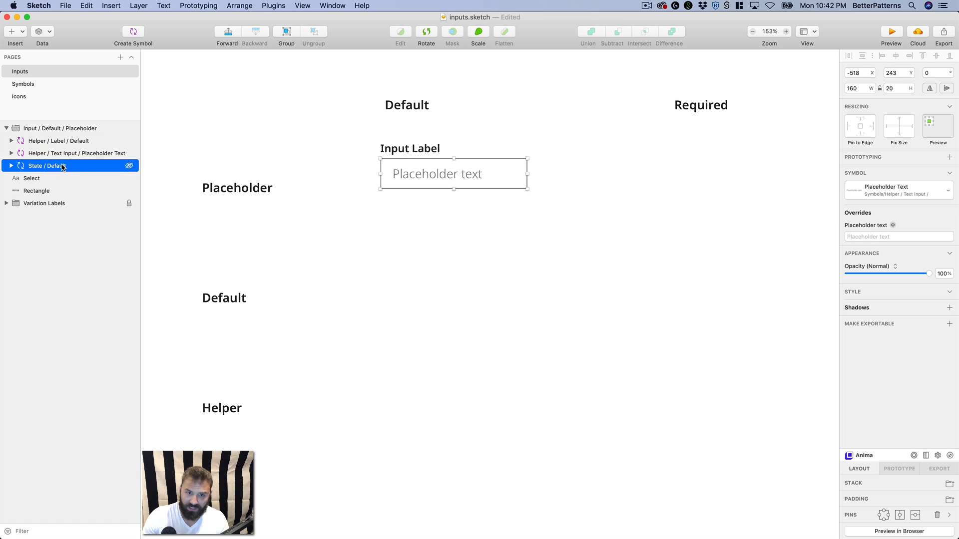
- Rename the group's label, placeholder text and state layers to Label, Input and State
click(48, 146)
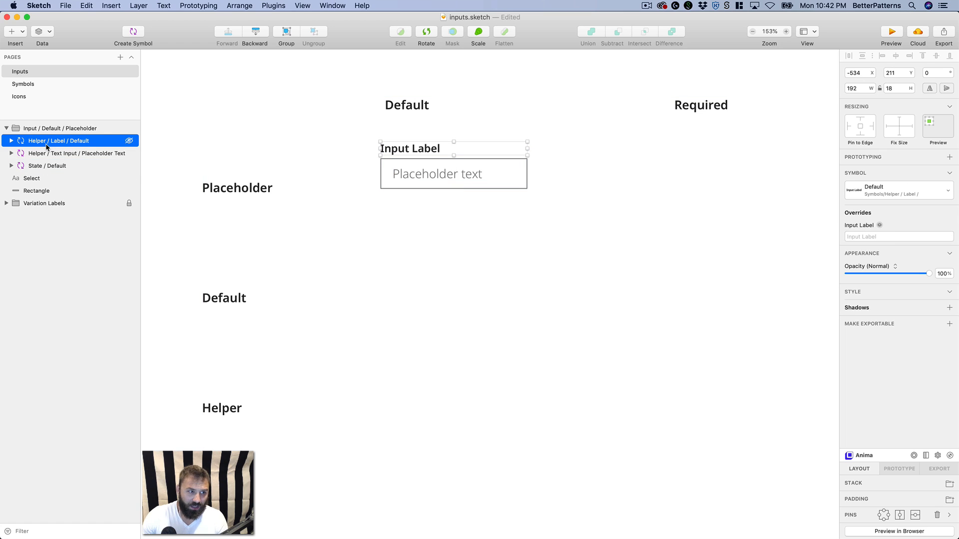
double_click(47, 144)
text(Label)
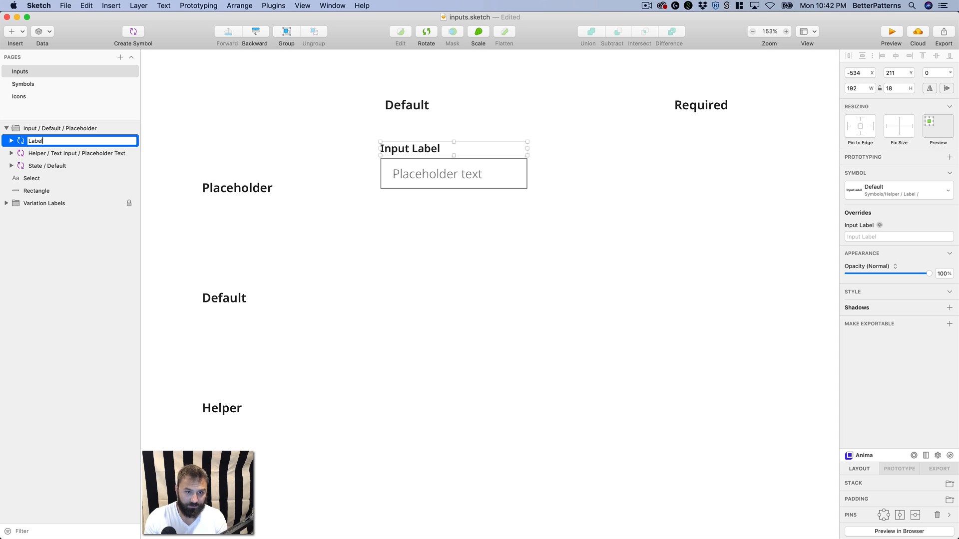
click(40, 151)
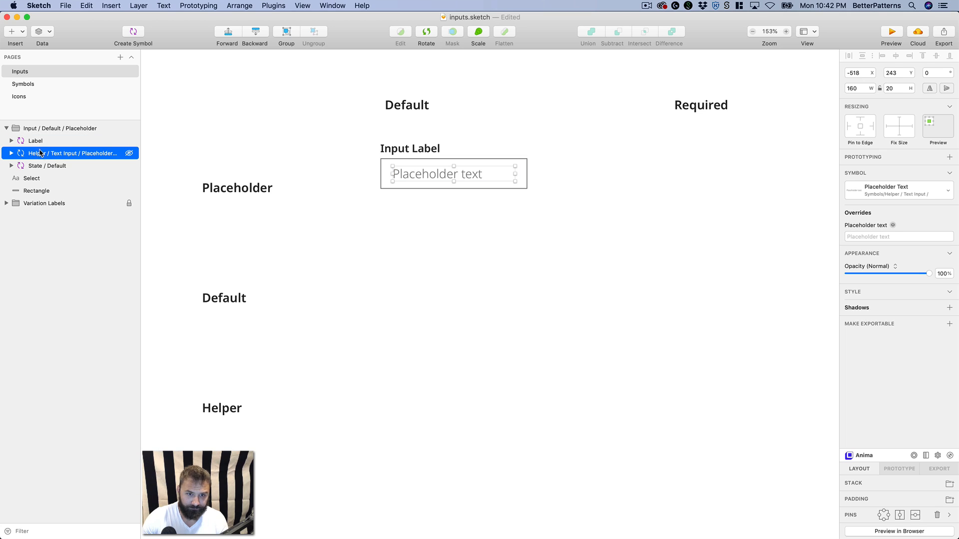
double_click(45, 153)
text(Input)
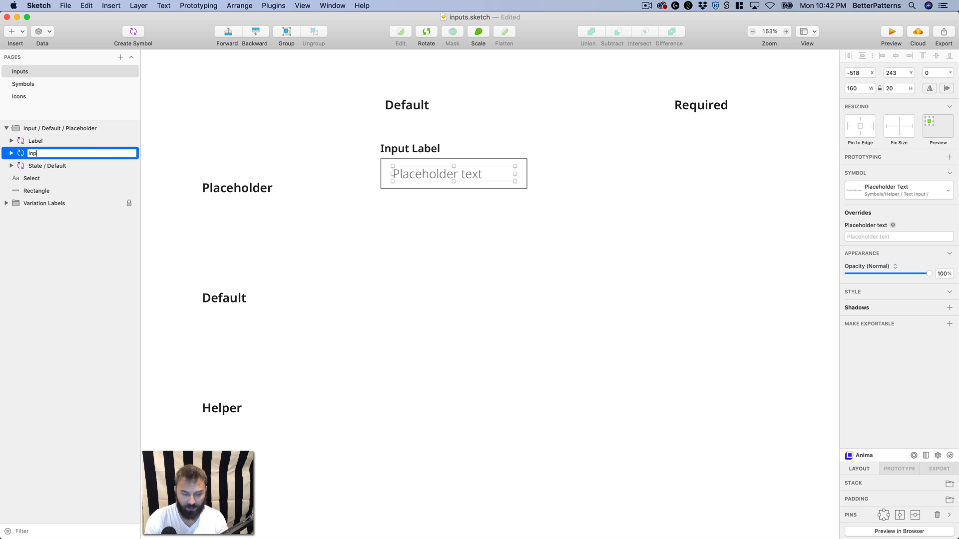
key(Return)
double_click(71, 166)
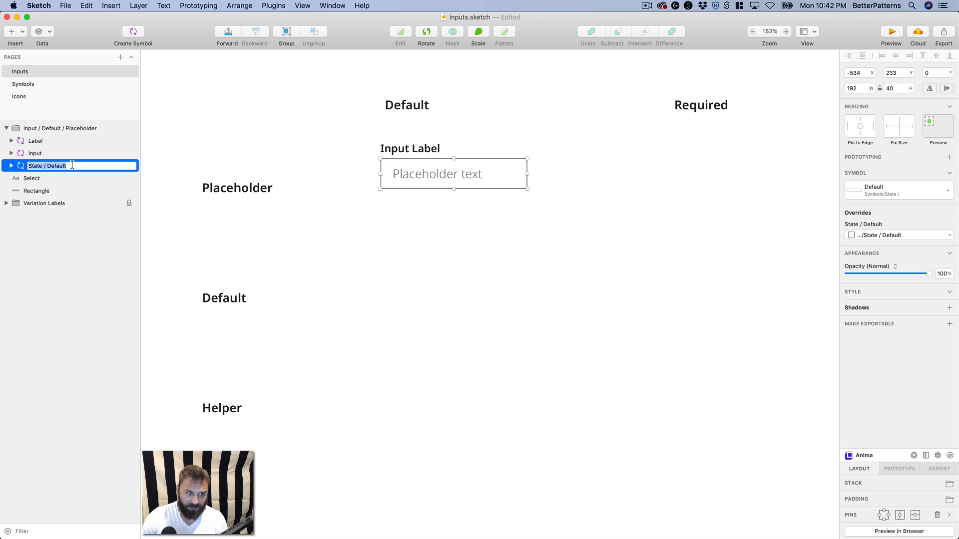
text(State)
key(Return)
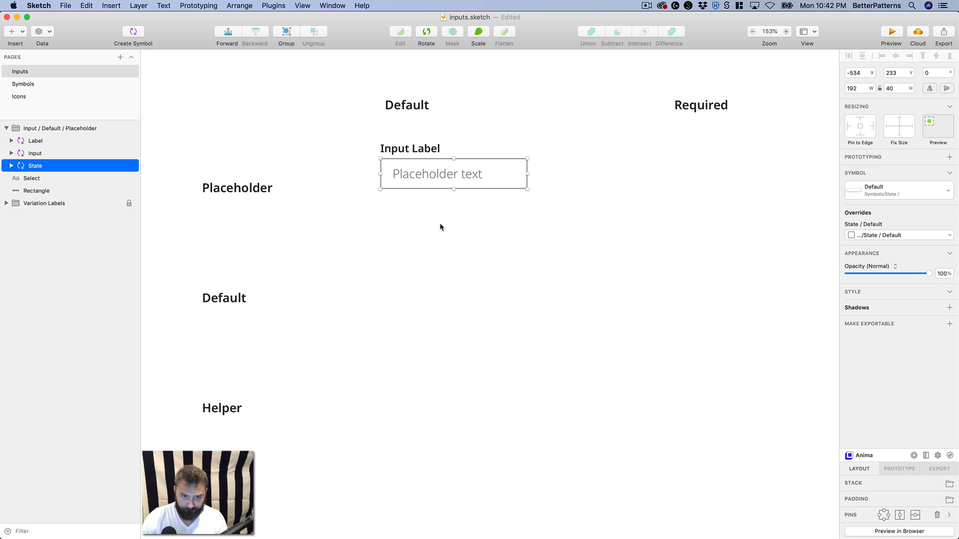
- Duplicate the Input / Default / Placeholder group in place, viewing the grid at 100% zoom
click(438, 186)
key(super+0)
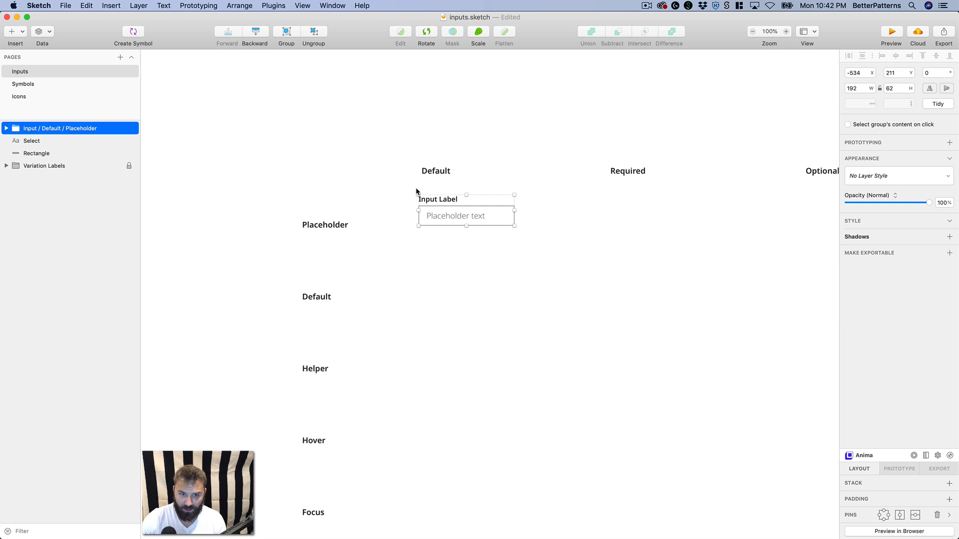
scroll(416, 191, down, 3)
scroll(416, 191, right, 6)
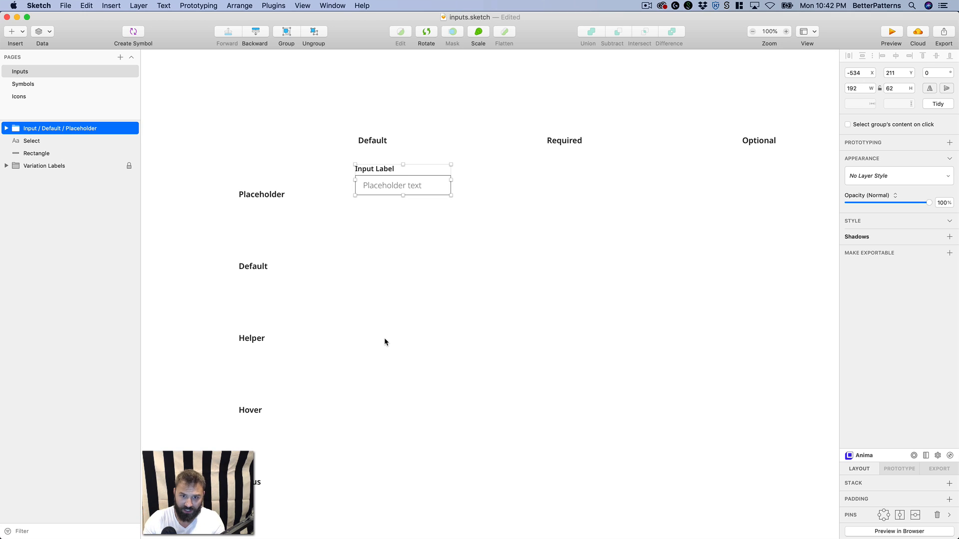
key(space)
mouse_move(392, 289)
mouse_down()
mouse_move(400, 288)
mouse_move(395, 279)
mouse_up()
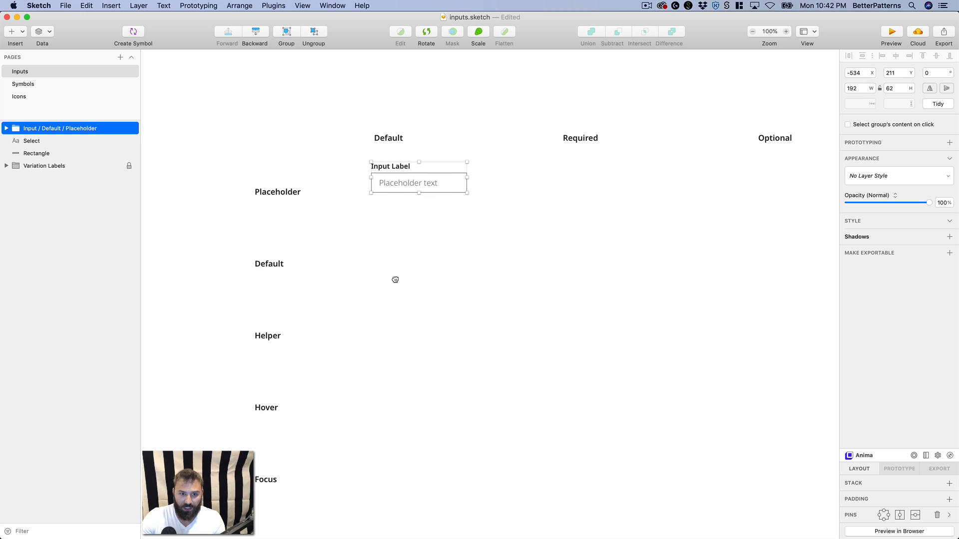
key(super+d)
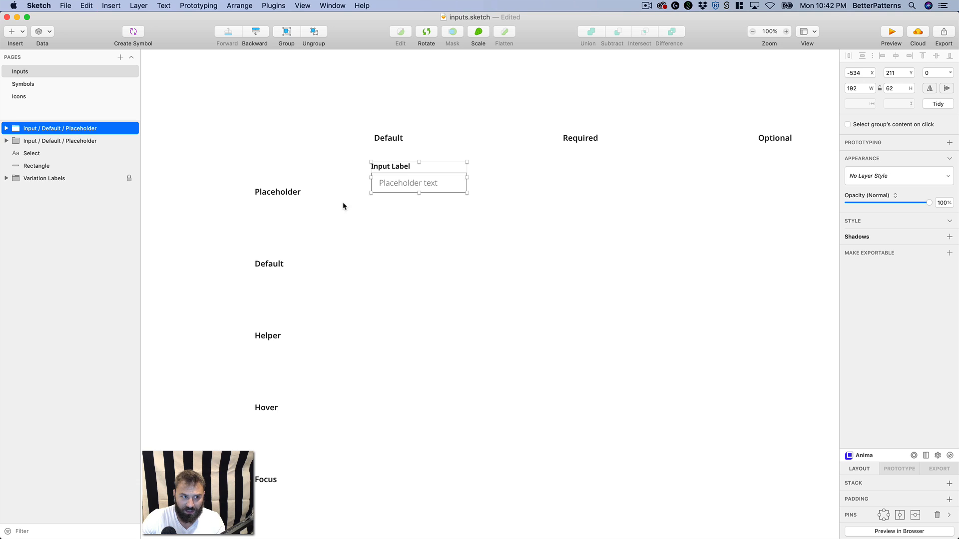
- Move the duplicated input group straight down to the second row at Y 367 and change that row's heading text to Filled
drag(391, 188, 392, 260)
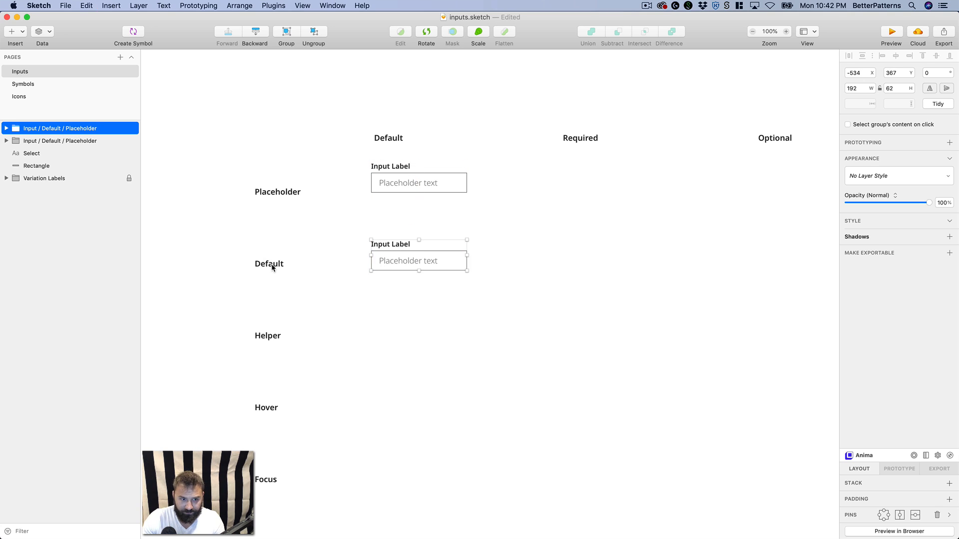
click(271, 266)
click(7, 178)
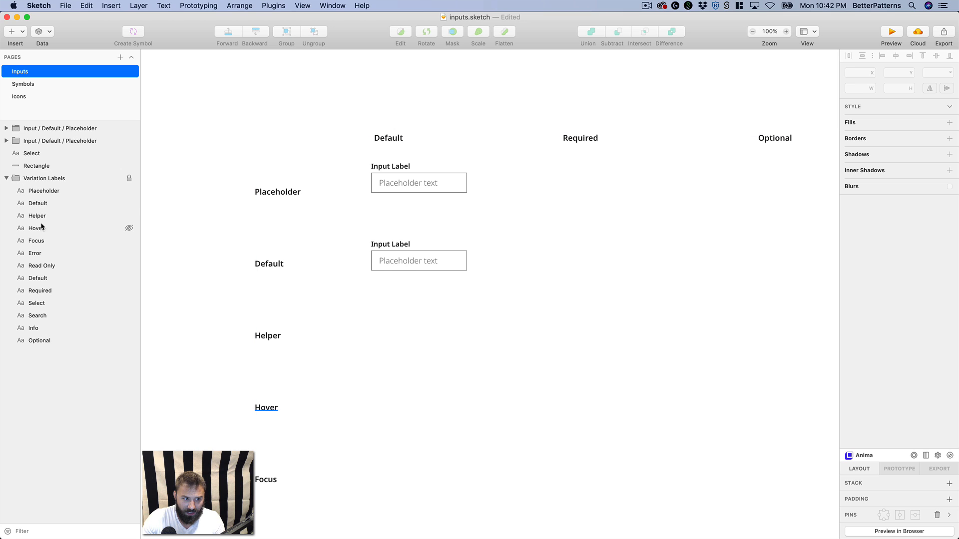
click(47, 206)
key(Return)
text(F)
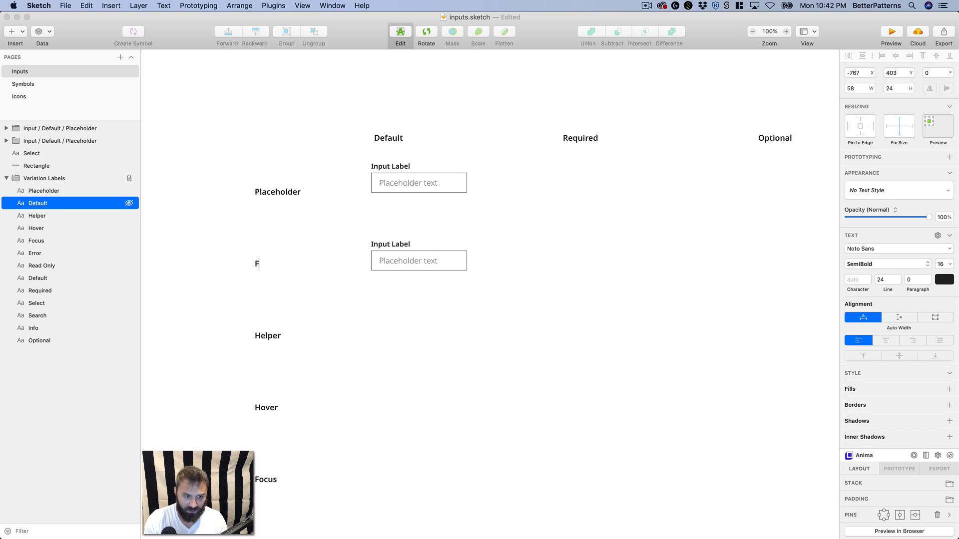
text(illed)
key(Escape)
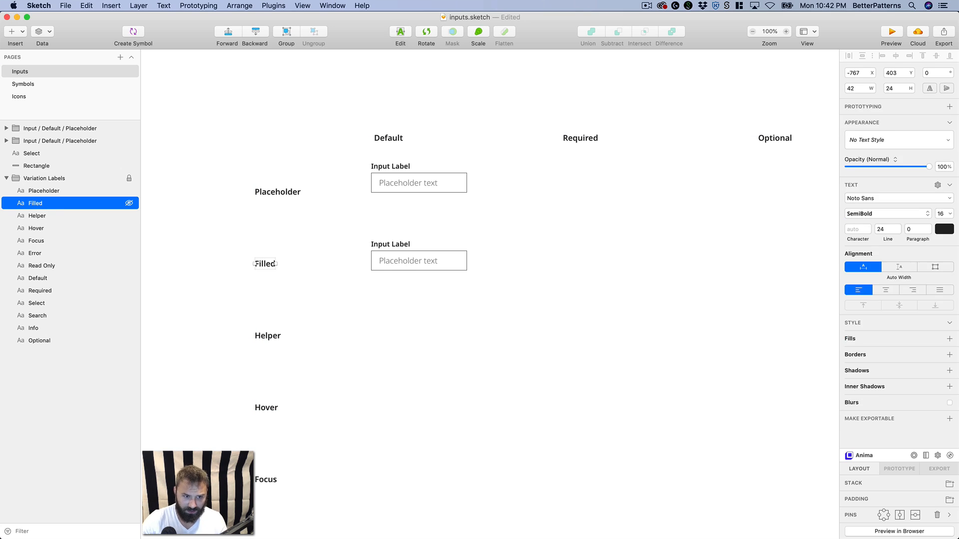
- Swap the placeholder text symbol in the second-row group for Helper / Text Input / Entrered Text
click(411, 261)
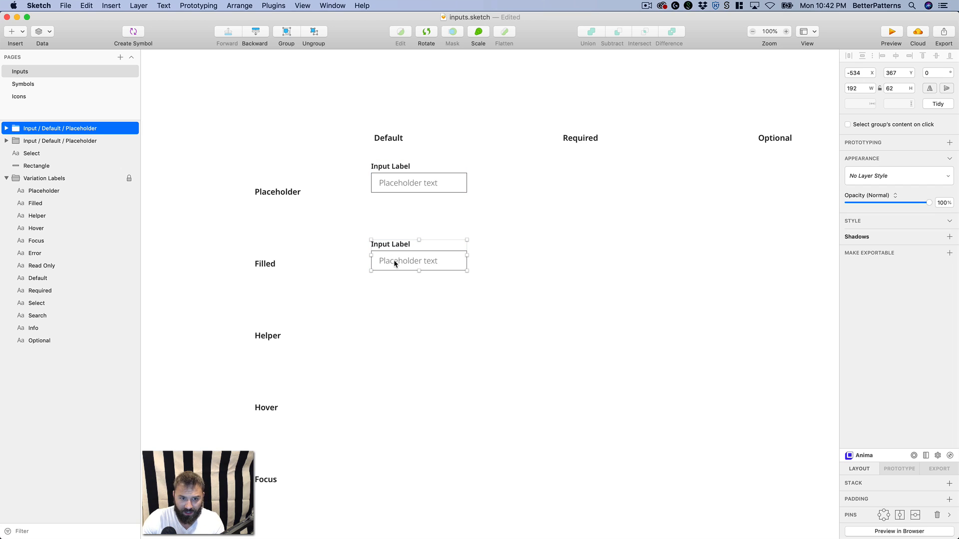
double_click(404, 259)
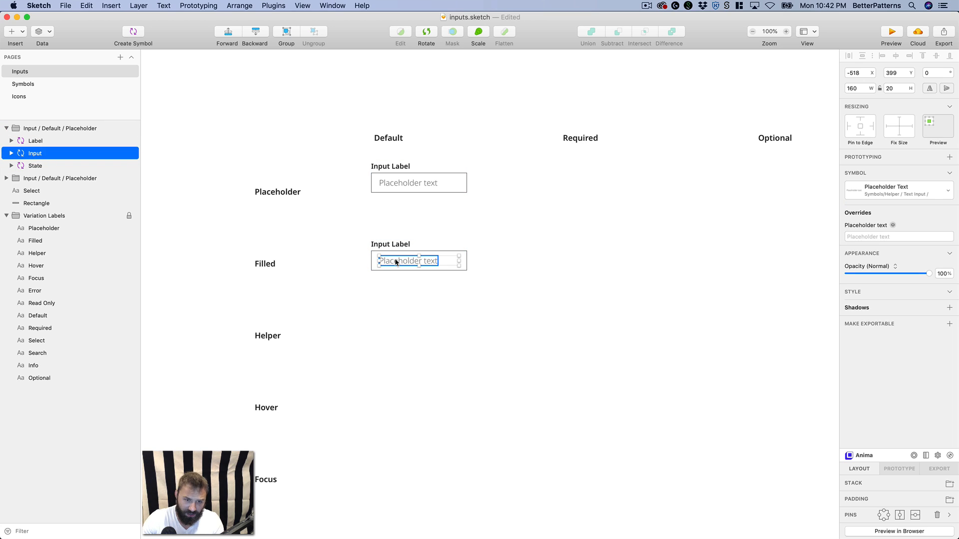
double_click(396, 262)
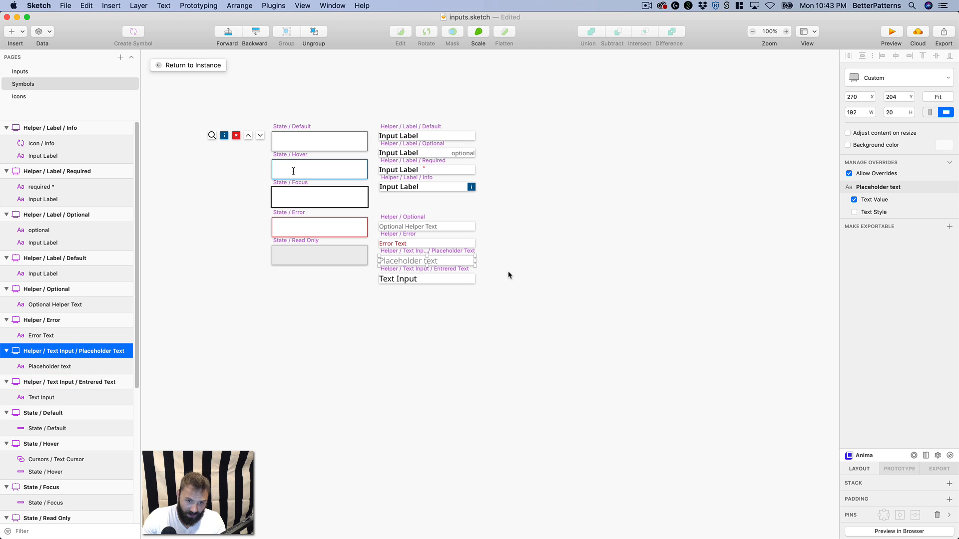
click(431, 280)
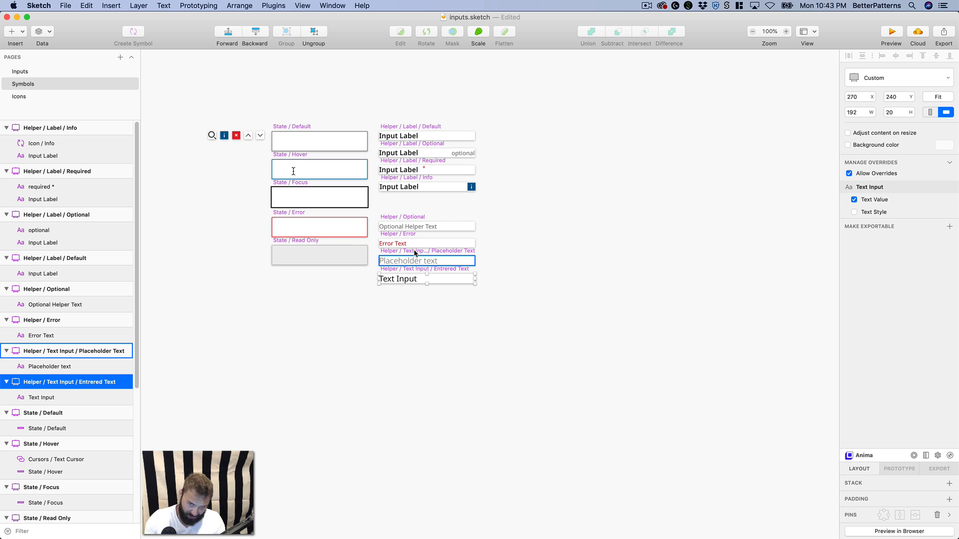
click(21, 73)
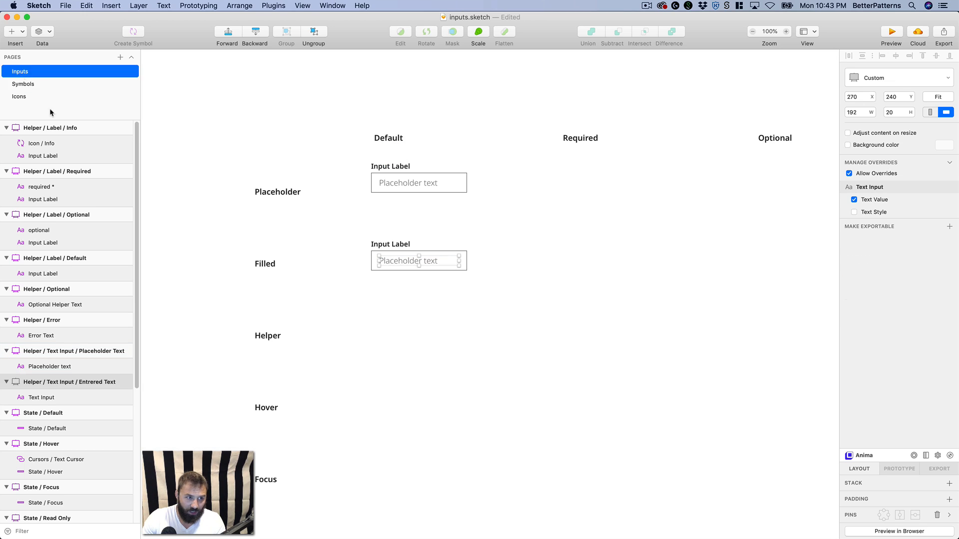
click(895, 192)
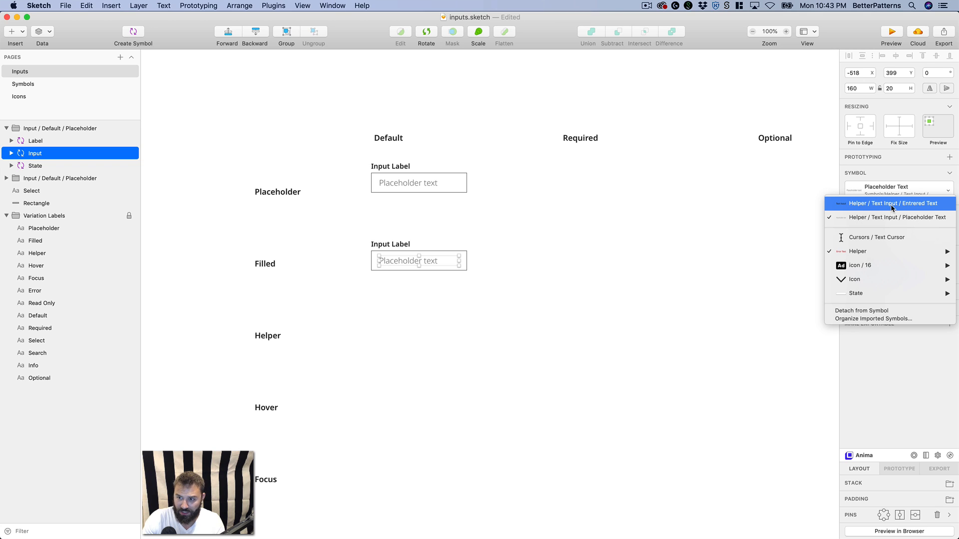
click(892, 205)
- Override the second-row input's text with "Entered text"
click(883, 238)
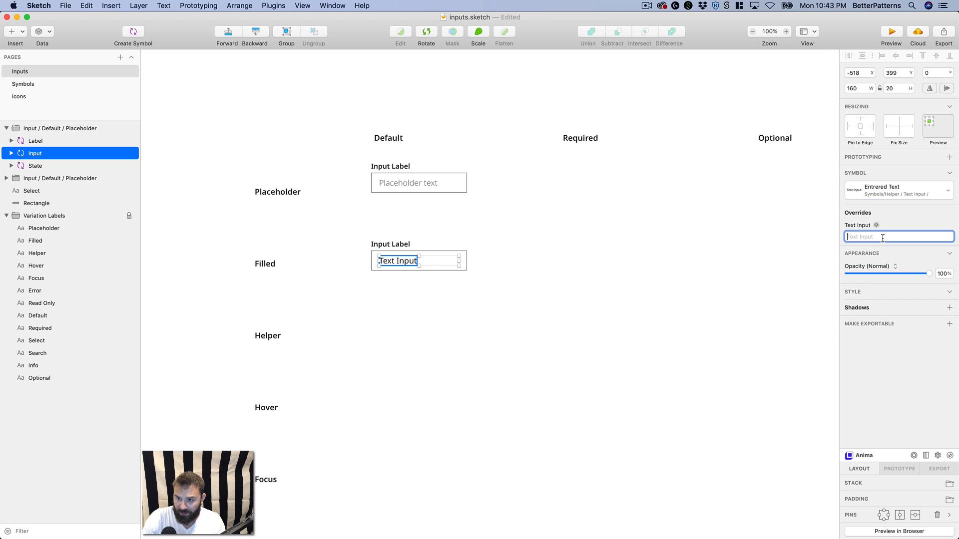
text(Entered text)
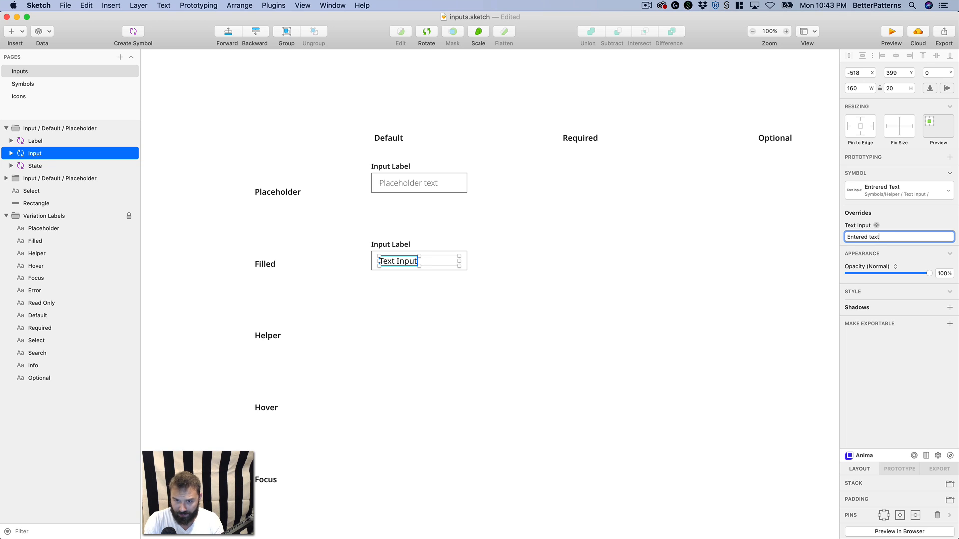
key(Return)
click(555, 270)
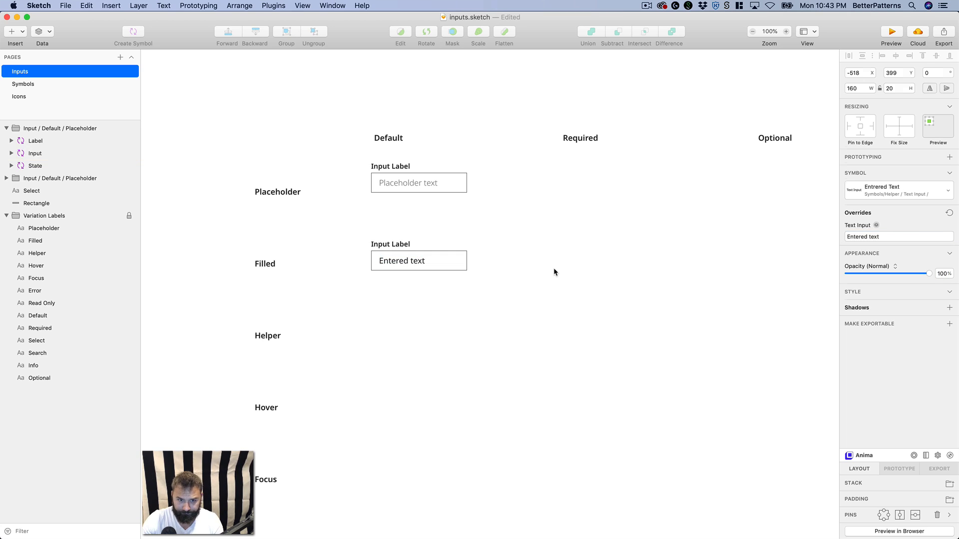
- Rename the second-row group to Input / Default / Filled
click(457, 258)
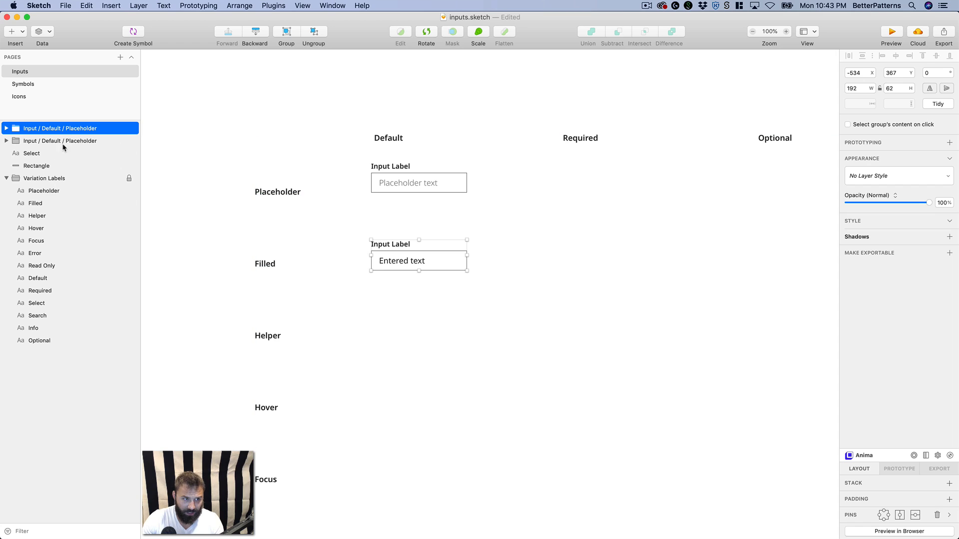
double_click(77, 129)
double_click(83, 129)
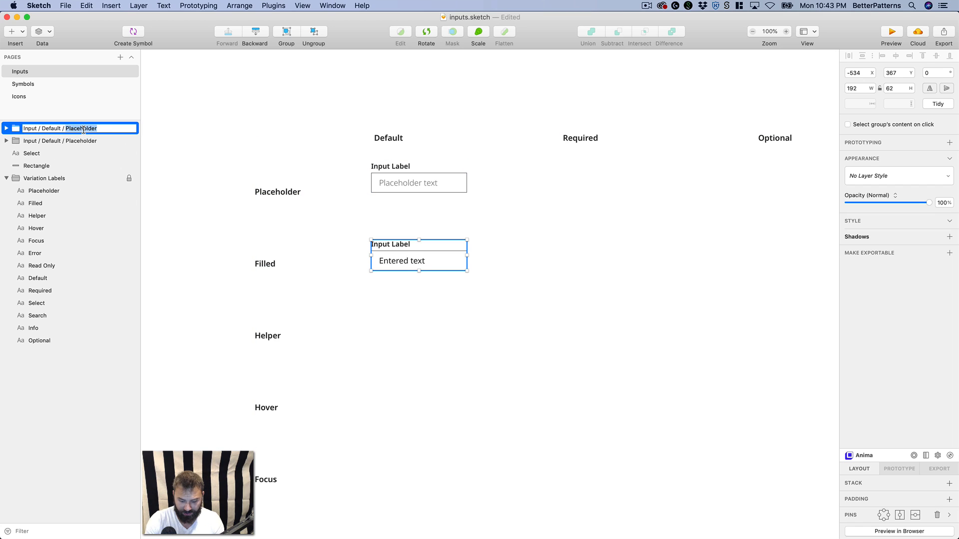
text(Filled)
key(Return)
key(Escape)
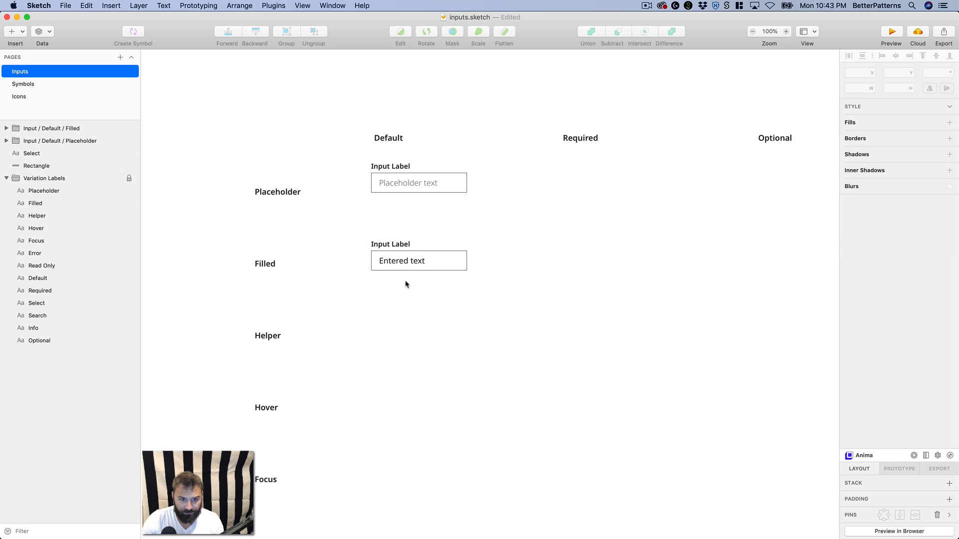
- Duplicate the Input / Default / Filled group and move the copy down to the Helper row
click(396, 261)
key(super+d)
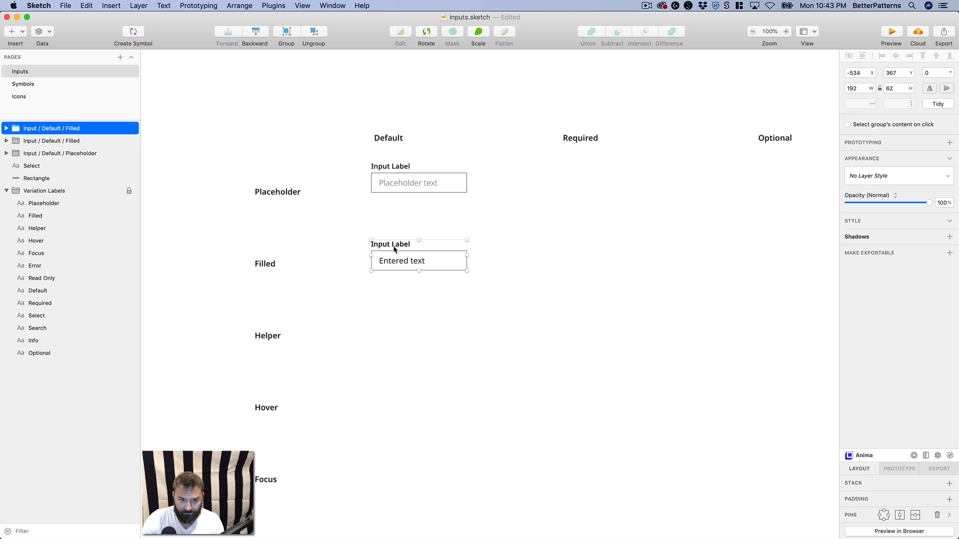
drag(403, 250, 407, 317)
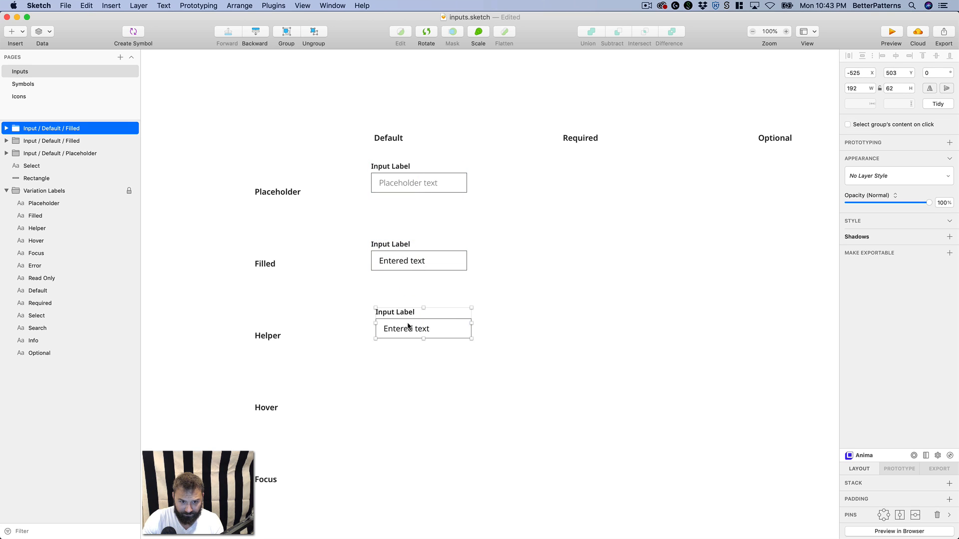
scroll(408, 326, down, 3)
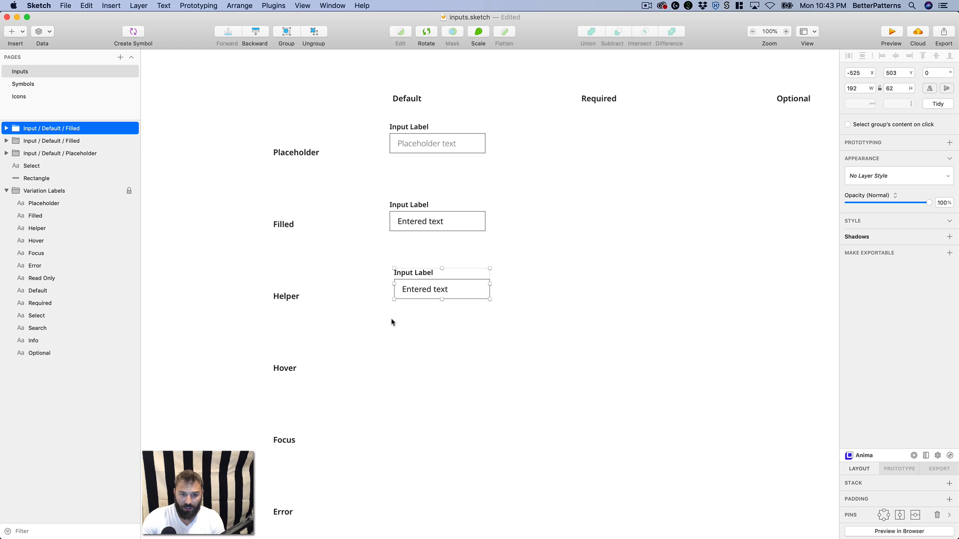
- Move the Label inside the Helper-row group up 30 px to open space above the input box
double_click(422, 274)
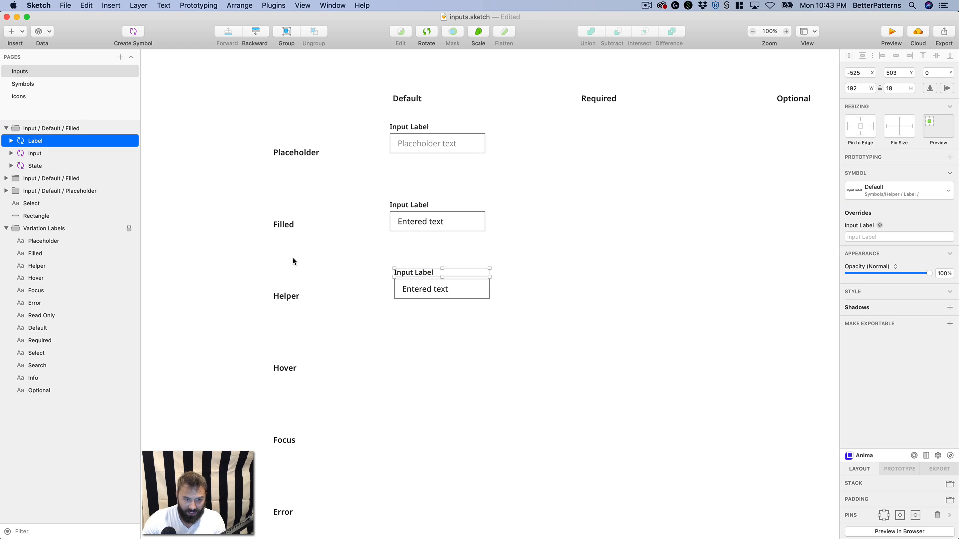
key(shift+Up)
key(shift+Up)
key(shift+Up)
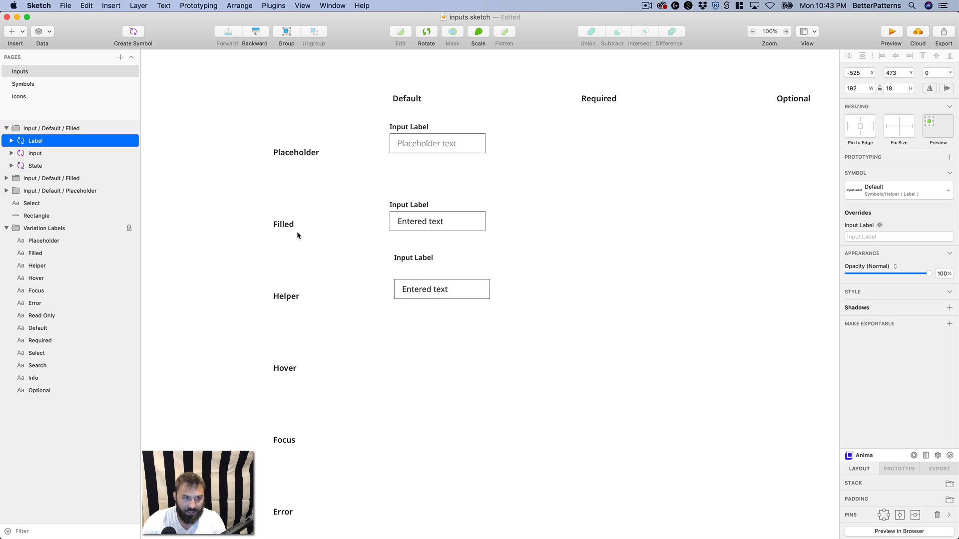
- Insert the Helper / Optional symbol between the label and input box, left-aligned with the label and 4 px below it
click(111, 6)
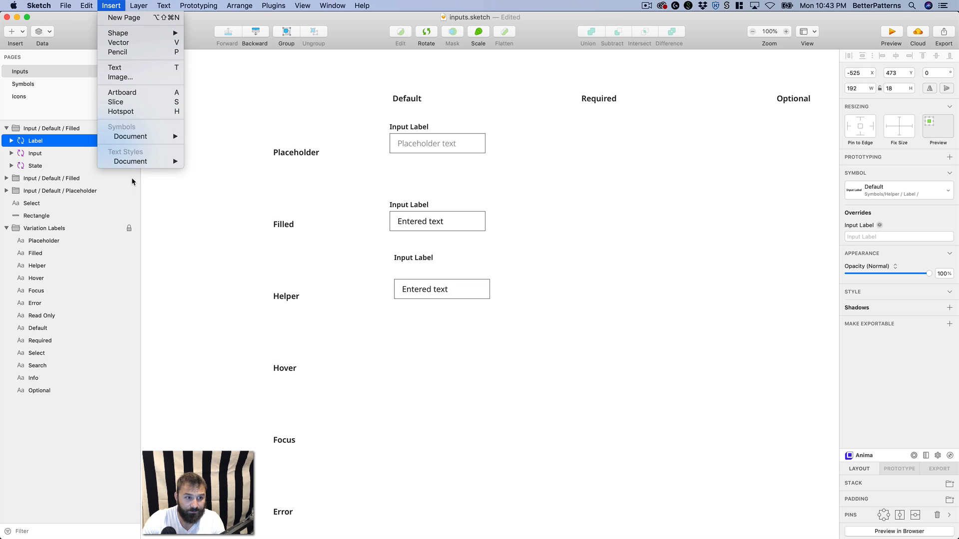
mouse_move(143, 139)
mouse_move(240, 153)
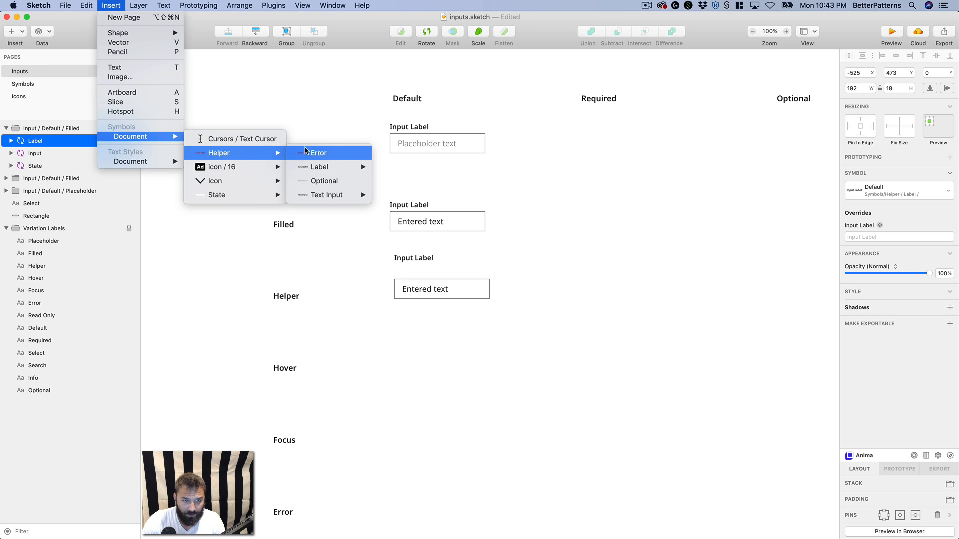
click(318, 181)
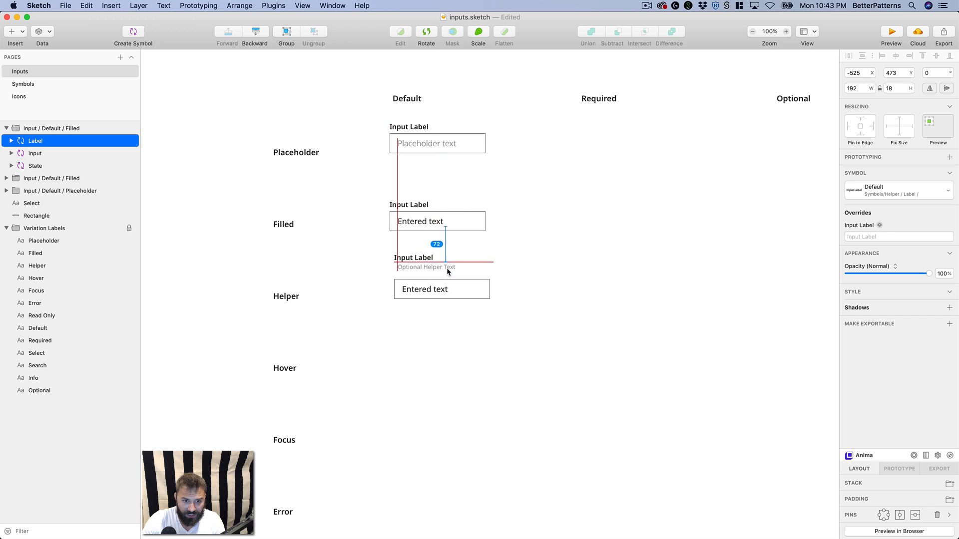
click(430, 269)
drag(429, 269, 426, 270)
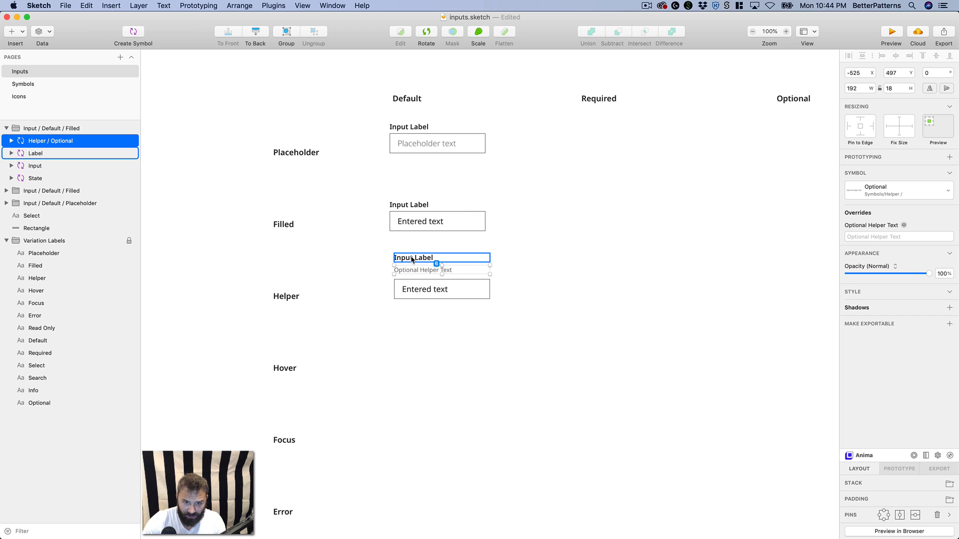
key(Up)
key(Up)
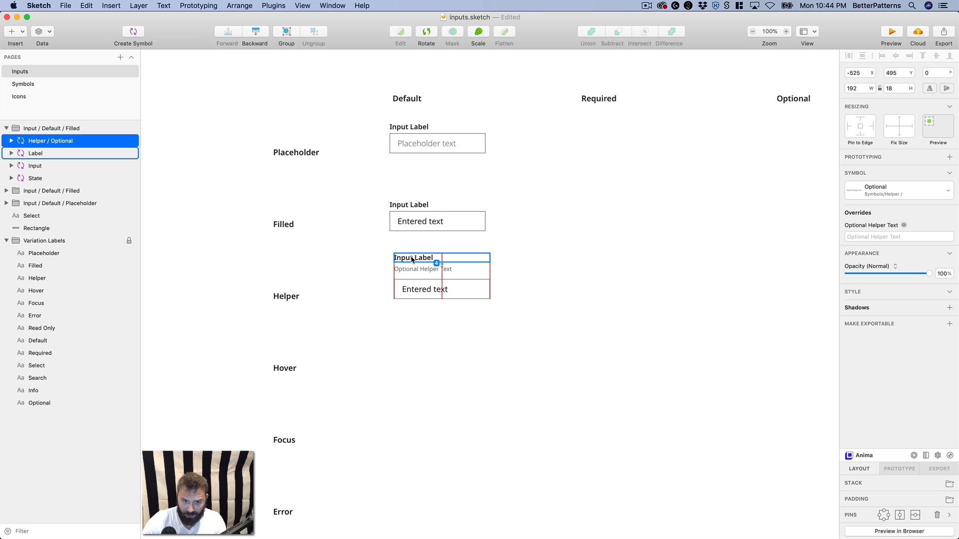
- Move the label and optional helper text together down 8 px toward the input box
click(422, 289)
click(419, 271)
click(416, 259)
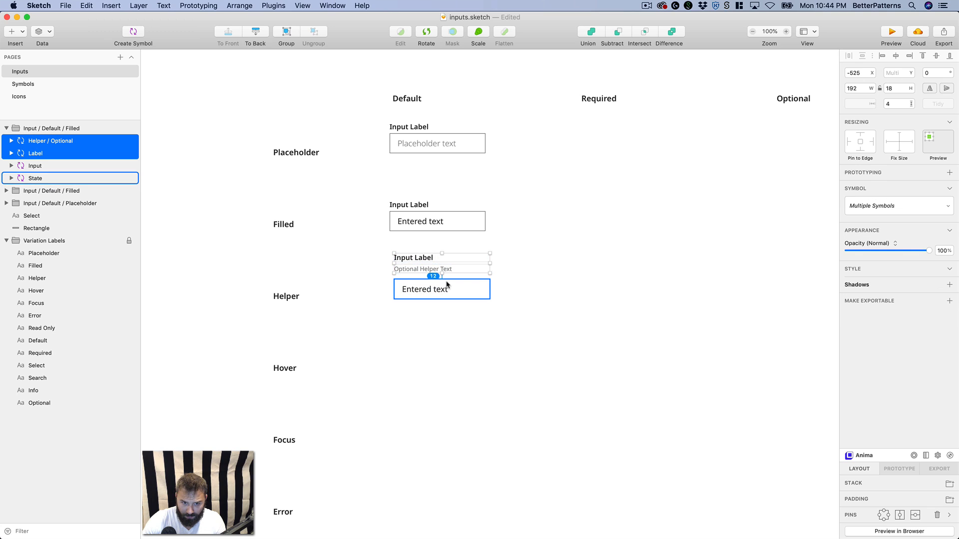
key(Down)
key(Down)
key(Down)
key(Down)
key(Down)
key(Down)
key(Down)
key(Down)
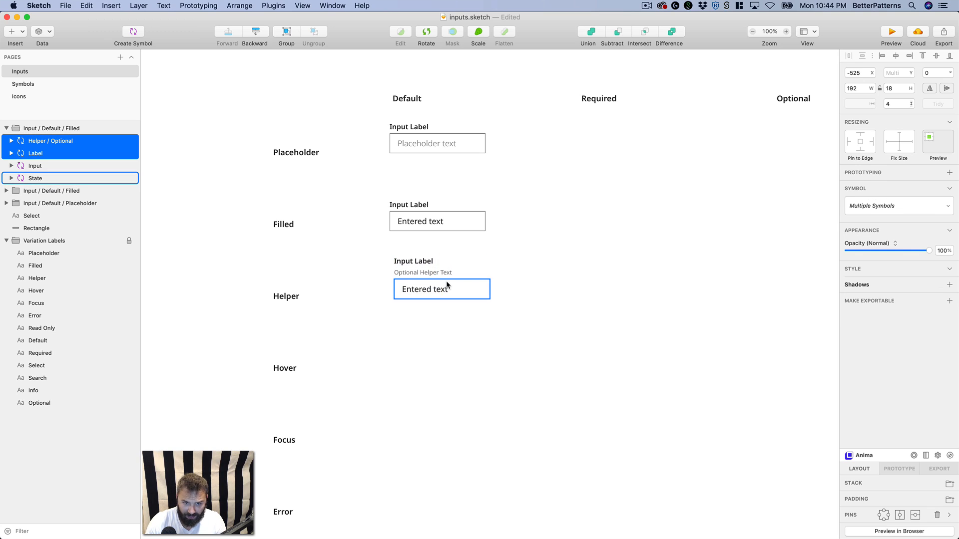
click(502, 293)
drag(504, 291, 536, 285)
- Rename the Helper / Optional layer to Helper and place it directly below Label in the layer order
click(439, 280)
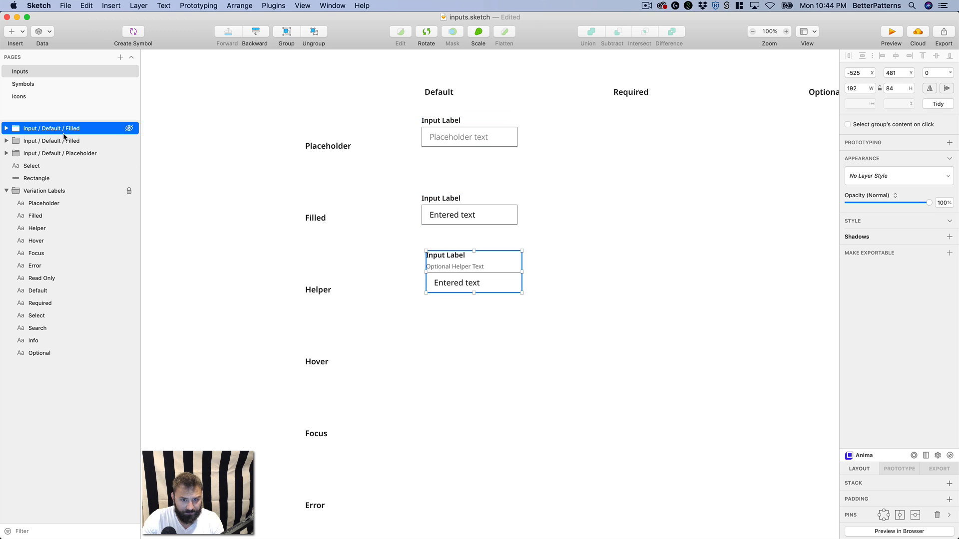
double_click(424, 265)
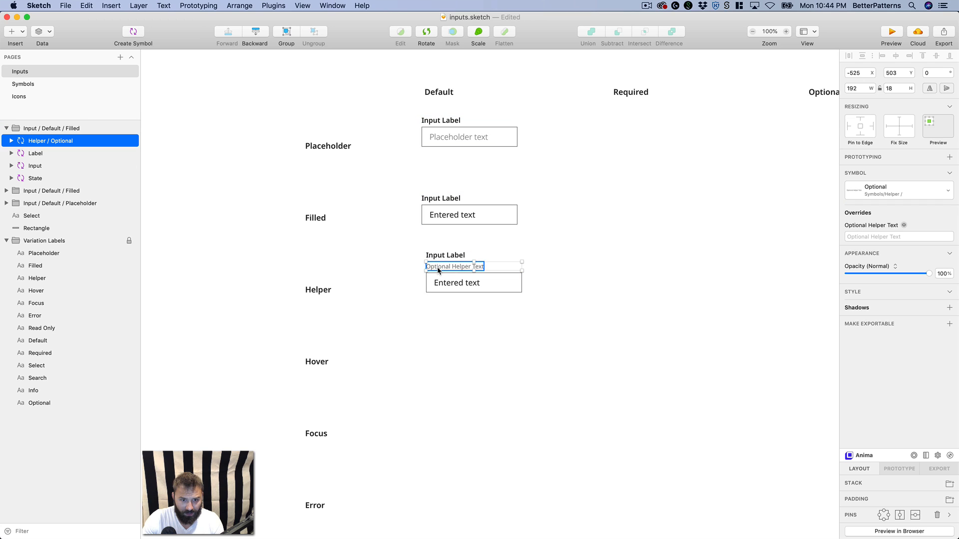
double_click(52, 143)
text(H)
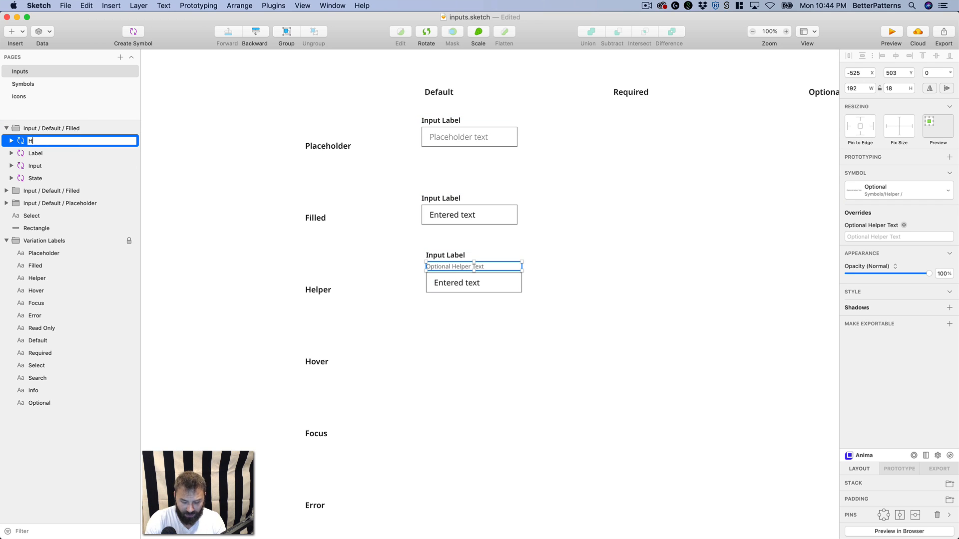
text(elper)
key(Return)
drag(61, 140, 65, 159)
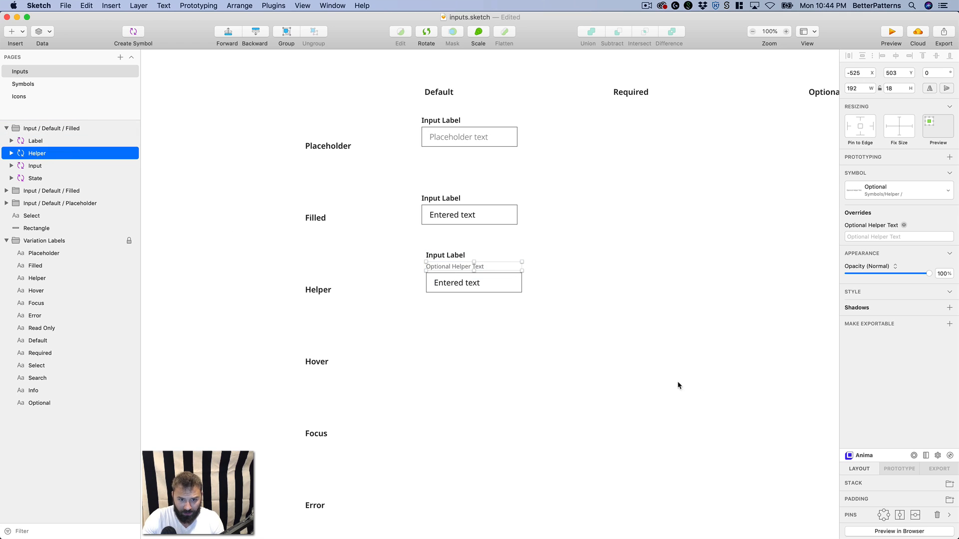
- Align the Helper-row group's left edge with the input groups above it in the Default column
click(475, 329)
scroll(449, 287, down, 3)
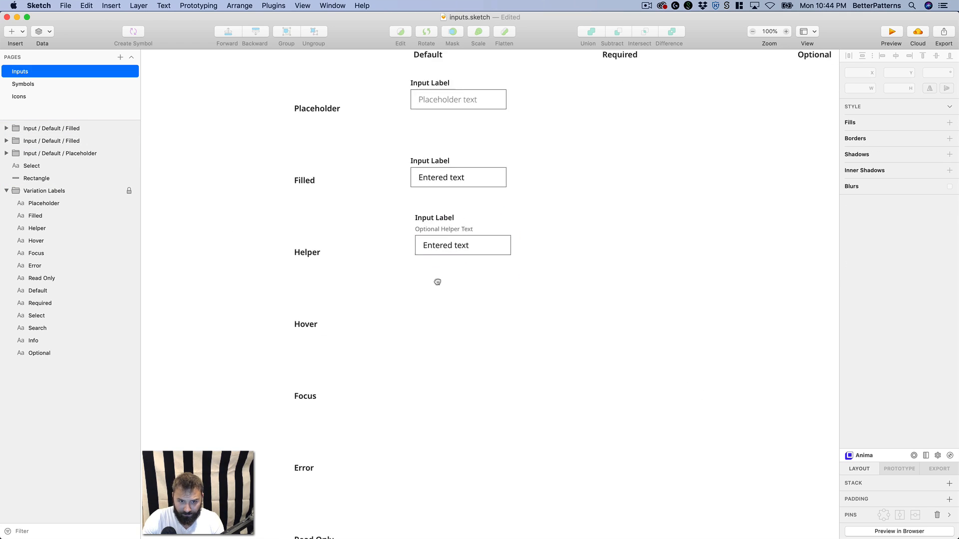
click(446, 259)
drag(452, 238, 447, 243)
click(461, 329)
- Duplicate the Filled-row group and move the copy down to the Hover row at X -534, Y 661
click(451, 186)
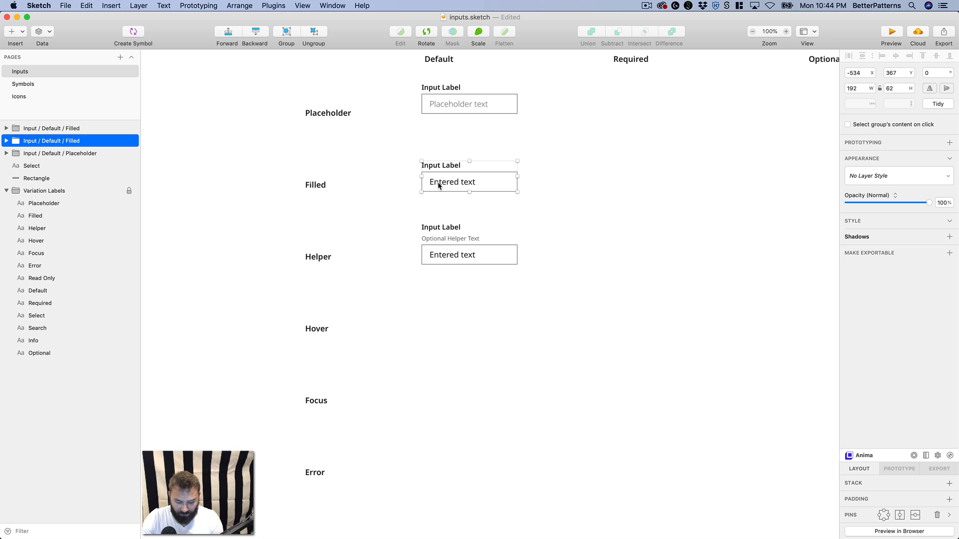
key(super+d)
drag(442, 175, 417, 298)
scroll(420, 300, down, 2)
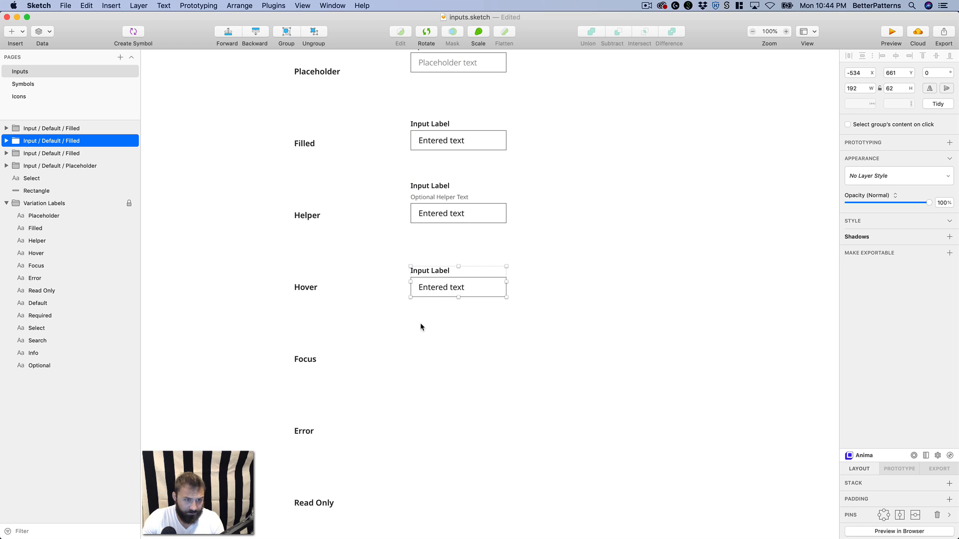
- Open the source of the Hover-row State symbol, examine the state variants on the Symbols page, and return to the Inputs page
double_click(492, 282)
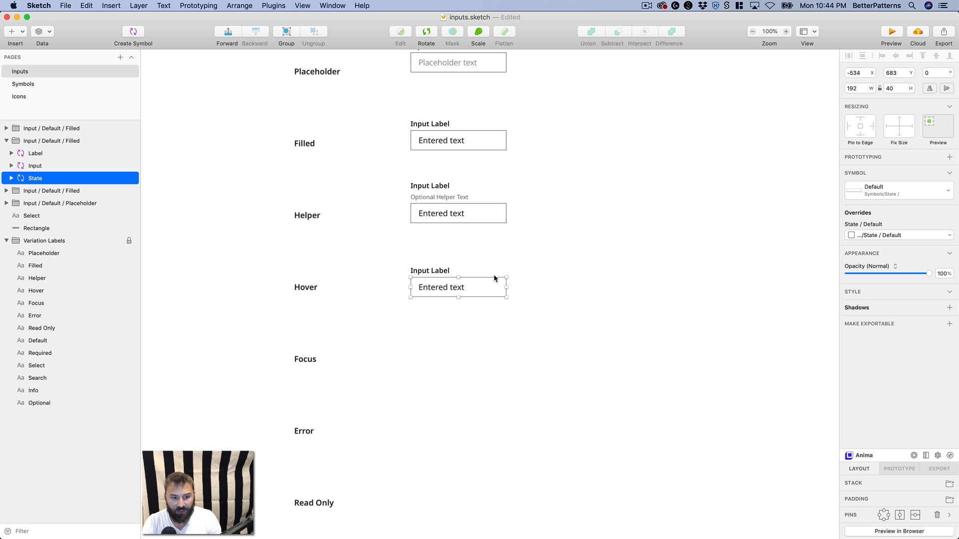
double_click(493, 278)
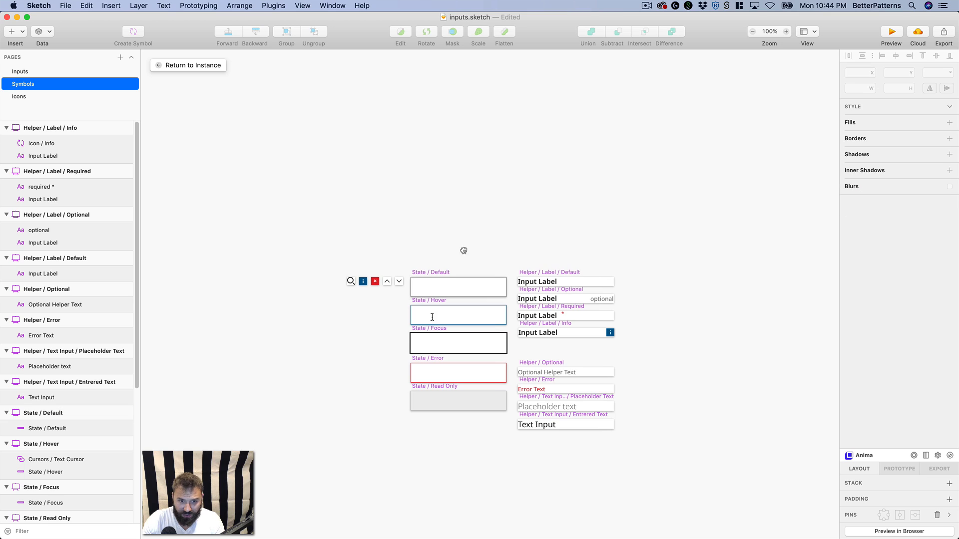
drag(336, 163, 550, 368)
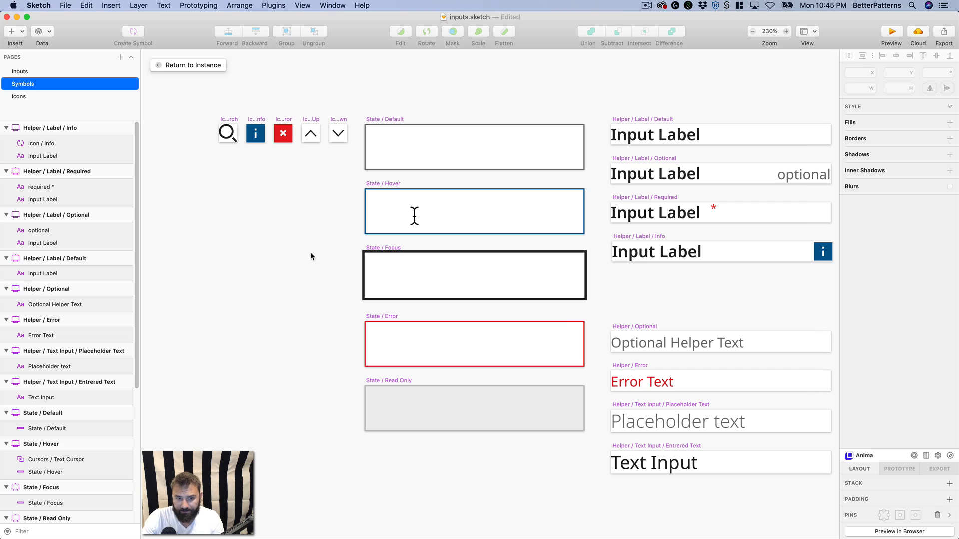
click(387, 381)
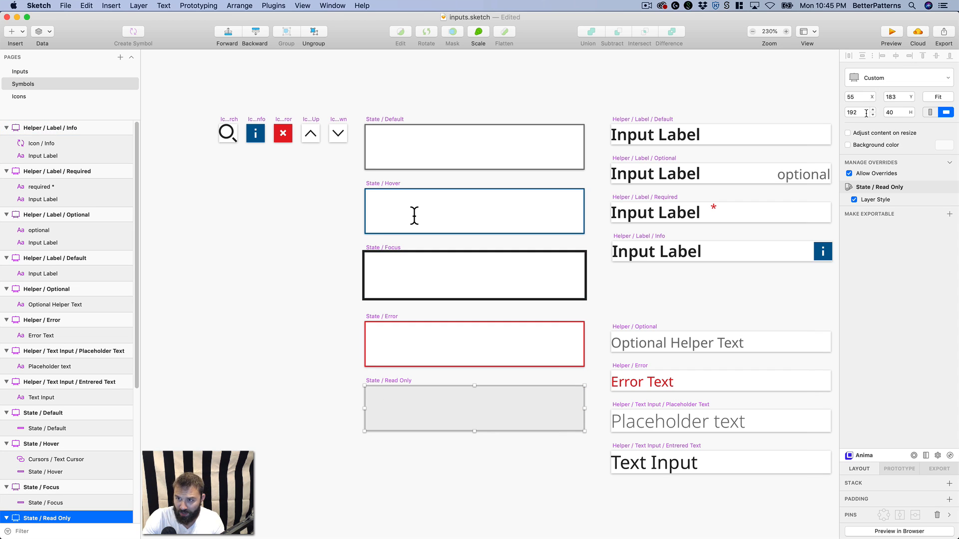
click(389, 254)
click(394, 190)
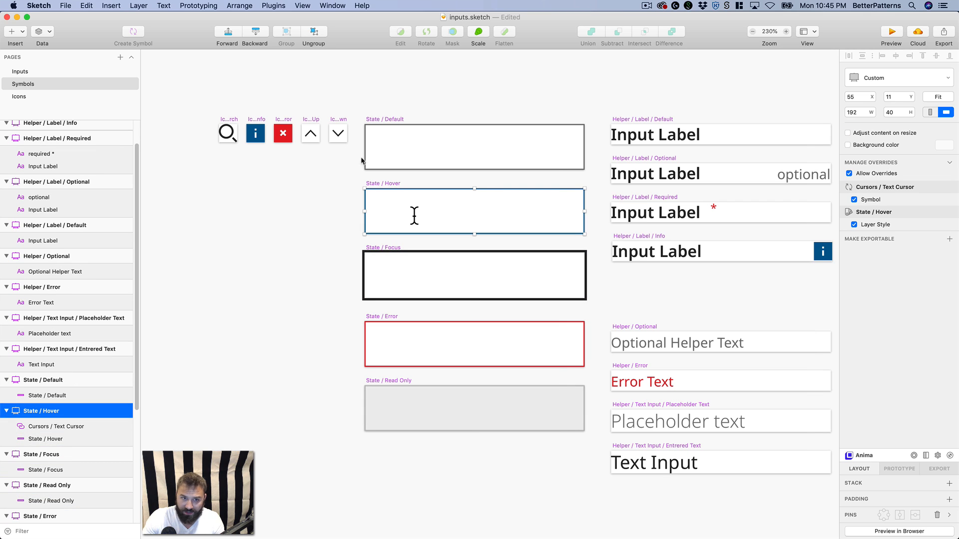
click(100, 72)
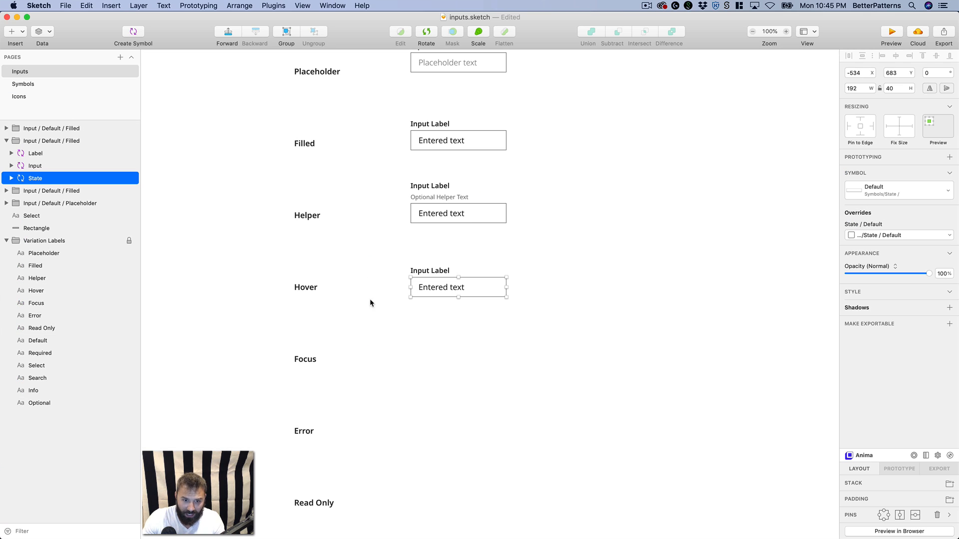
- Switch the State symbol in the Hover-row group to State / Hover
click(39, 167)
click(38, 180)
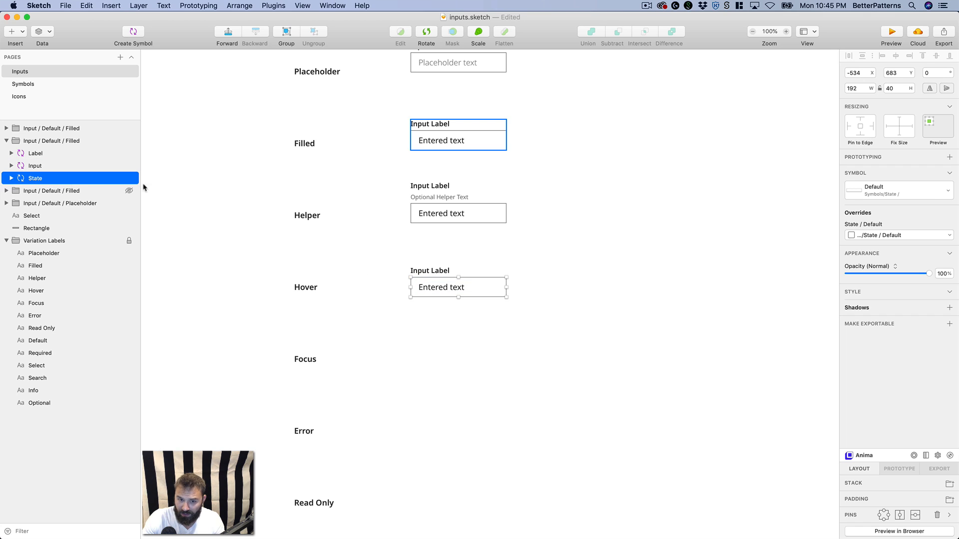
click(893, 192)
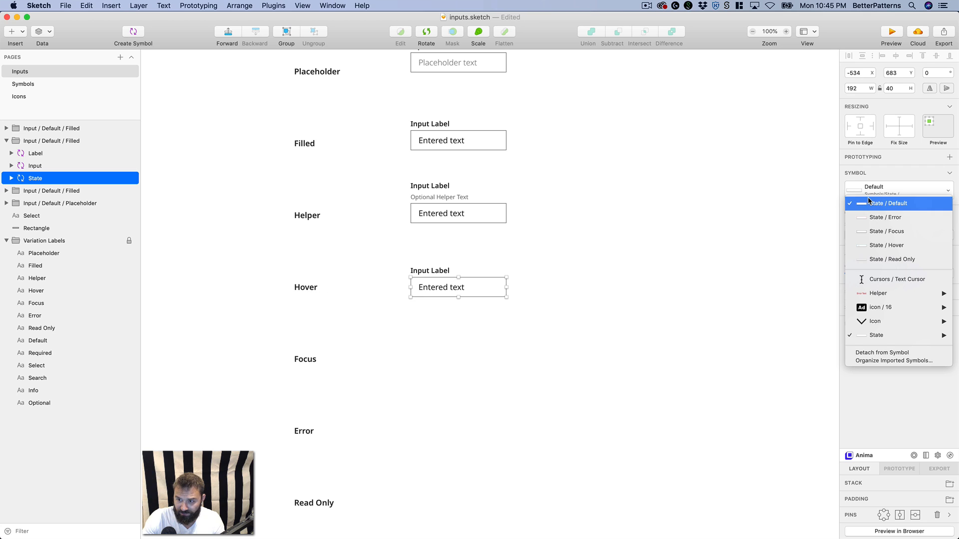
click(887, 245)
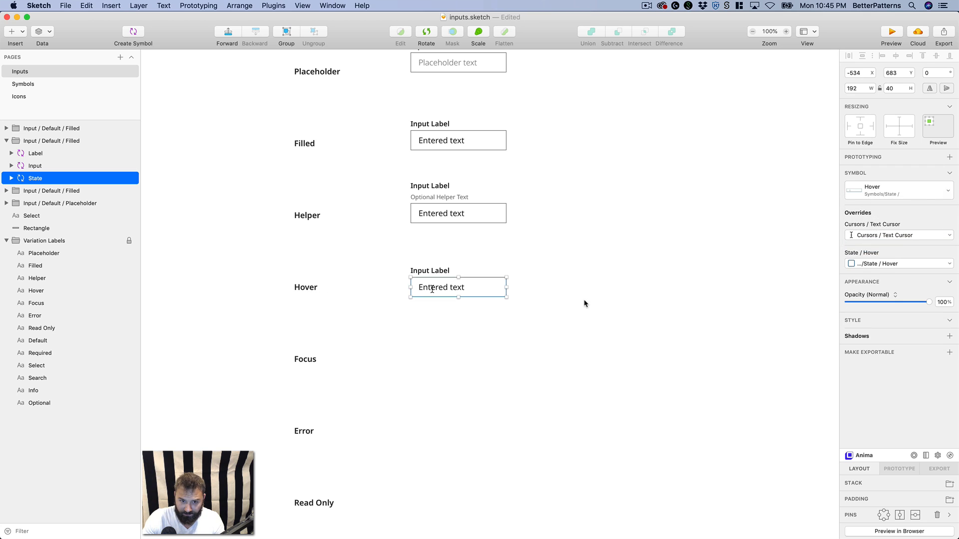
click(583, 299)
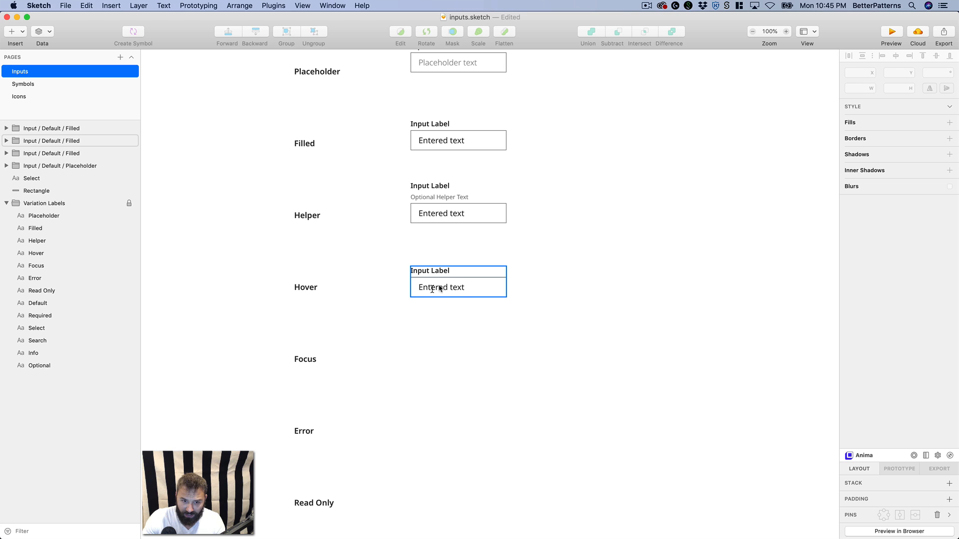
drag(288, 245, 580, 351)
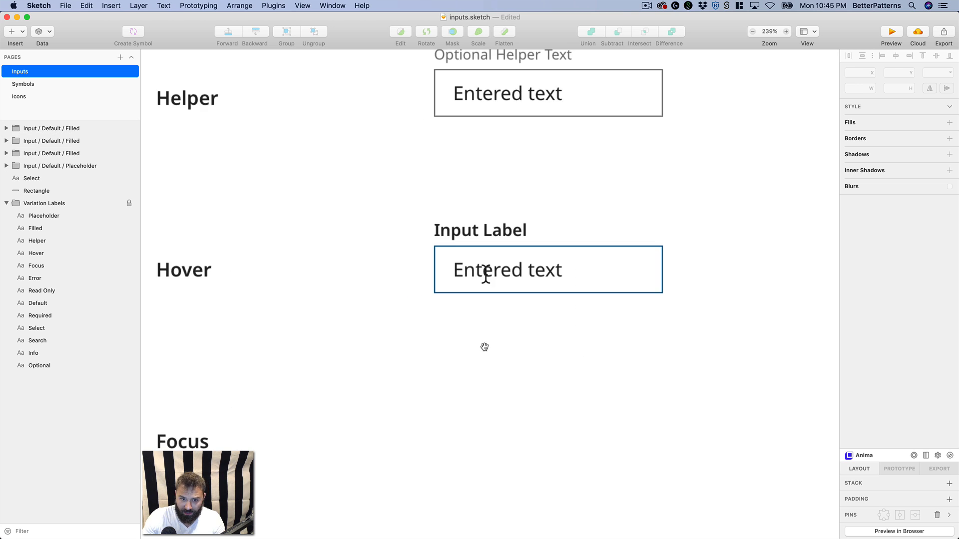
drag(485, 346, 462, 363)
drag(456, 325, 498, 312)
key(super+0)
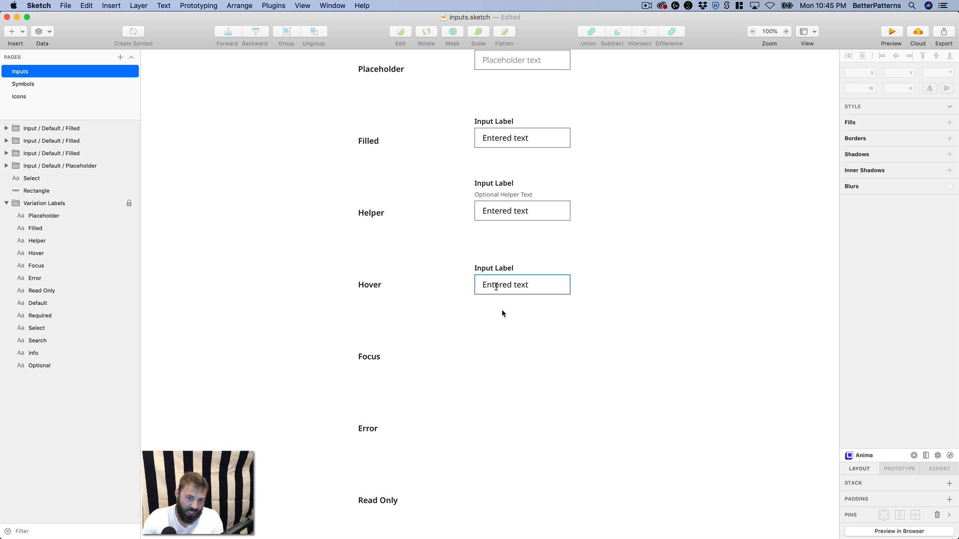
- Override the Hover-row group's input text with a blank space so that no text shows in the box
super+click(516, 286)
click(900, 236)
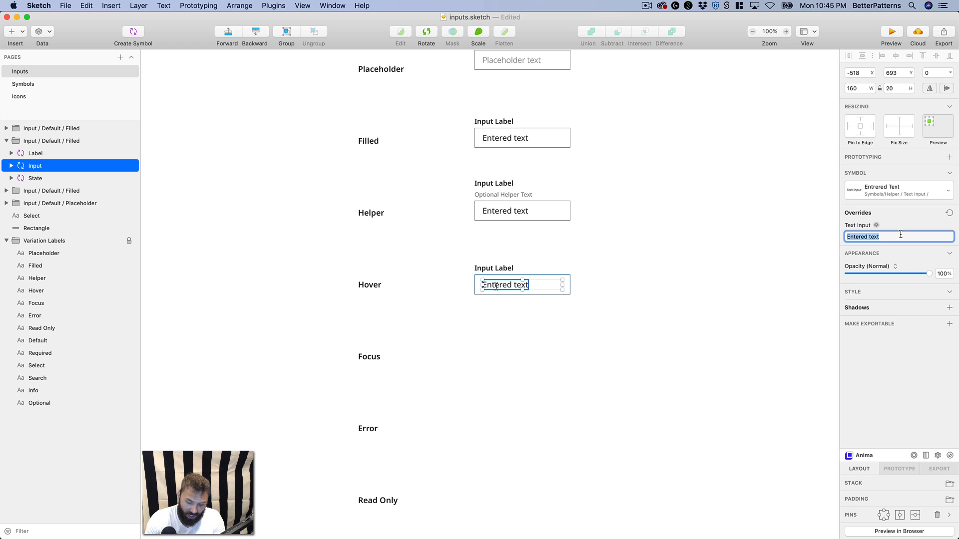
key(BackSpace)
key(Return)
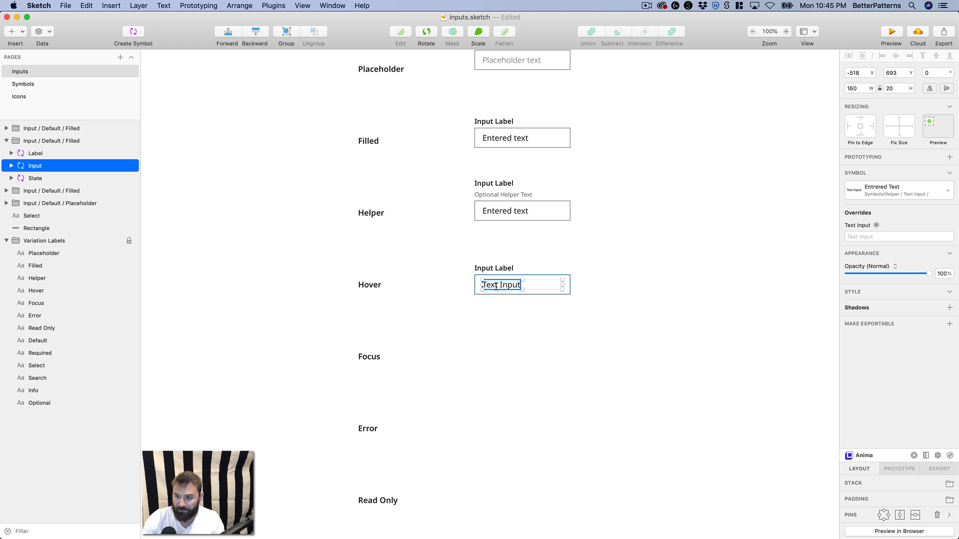
click(890, 240)
click(716, 300)
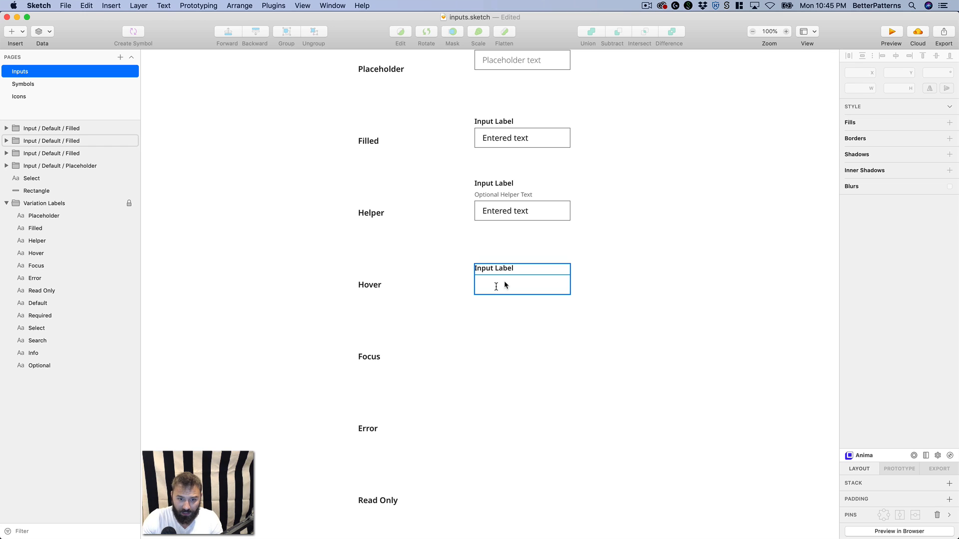
- Duplicate the Hover-row group and move the copy down to the Focus row at X -540, Y 809
click(505, 282)
drag(661, 332, 616, 329)
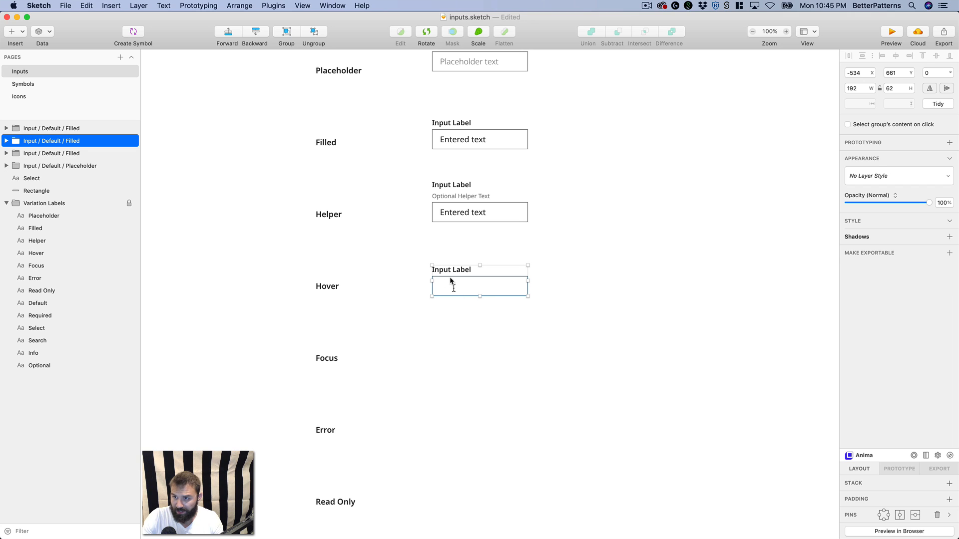
click(454, 211)
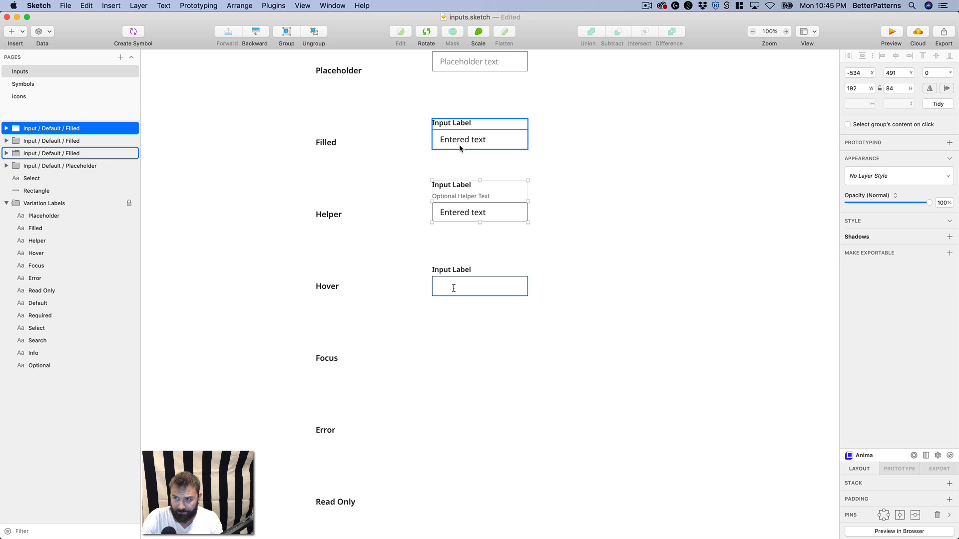
click(460, 147)
click(470, 292)
key(super+d)
drag(455, 283, 451, 359)
scroll(437, 311, down, 3)
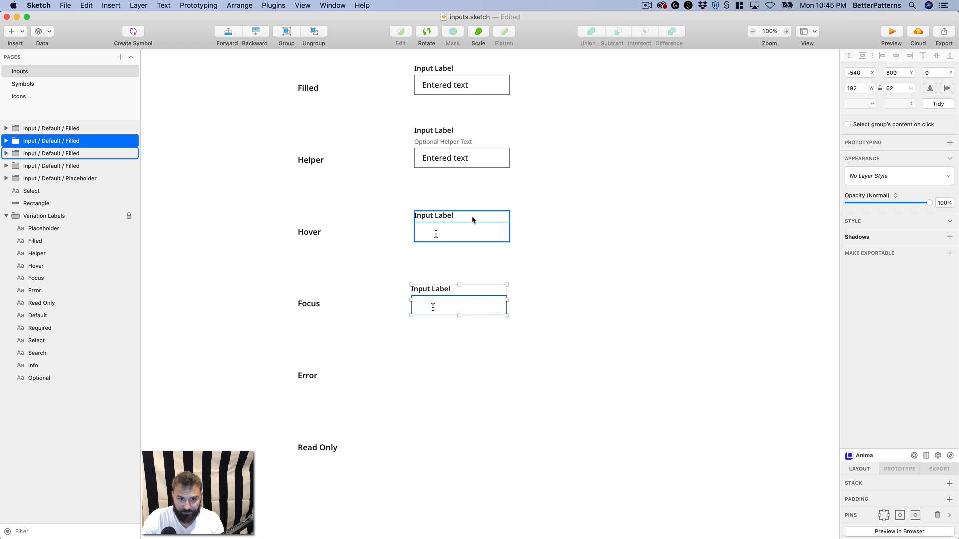
- Rename the Helper-row group to Input / Default / Helper
click(460, 162)
scroll(405, 200, up, 4)
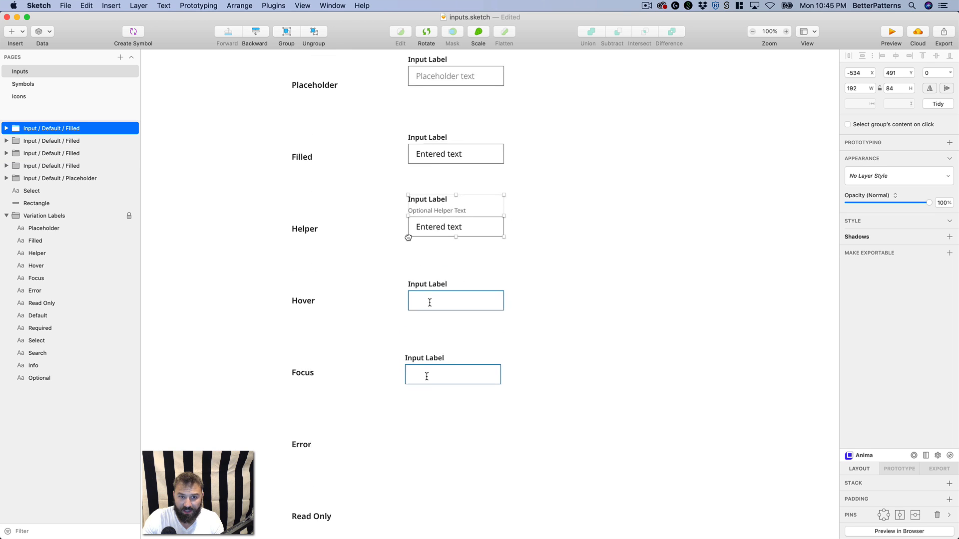
click(442, 178)
scroll(442, 223, up, 3)
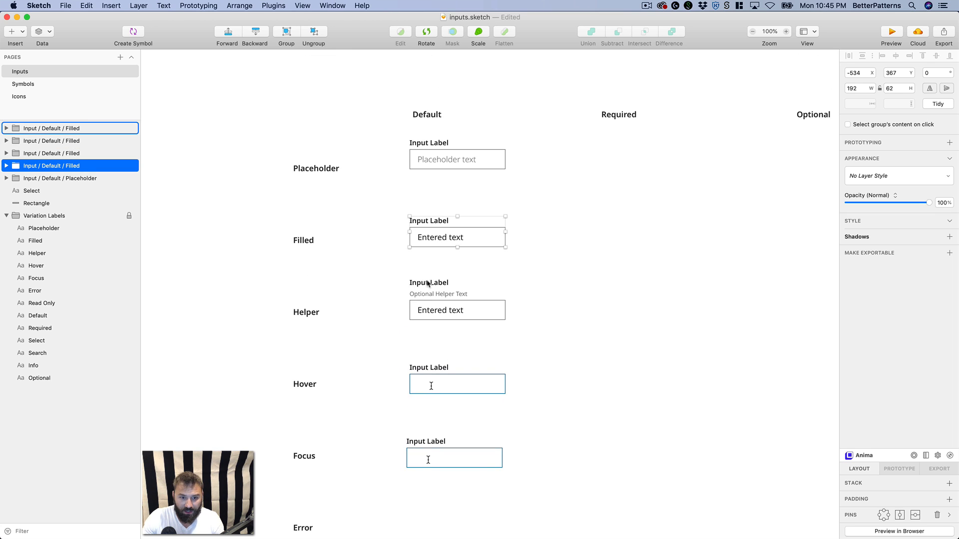
click(450, 307)
scroll(450, 307, down, 3)
double_click(78, 128)
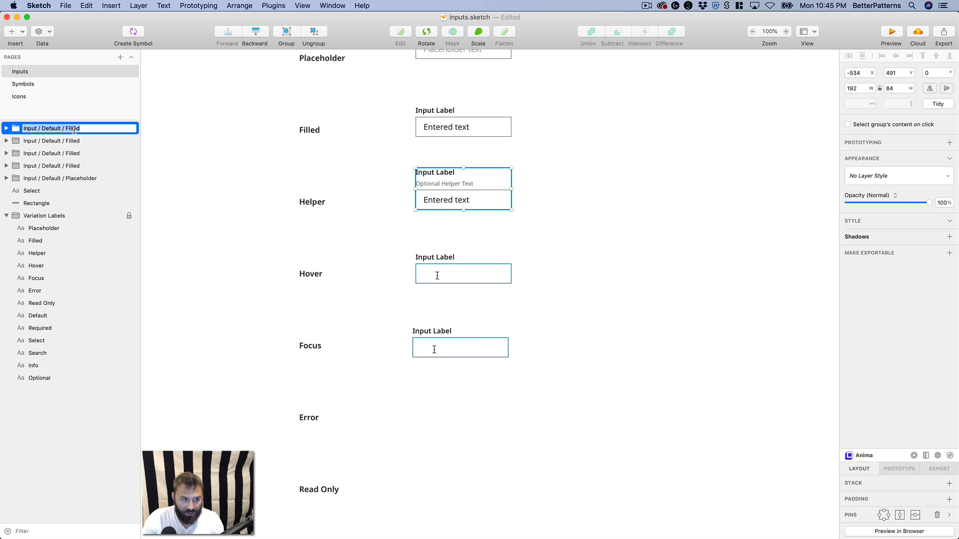
double_click(75, 128)
text(Helper)
key(Return)
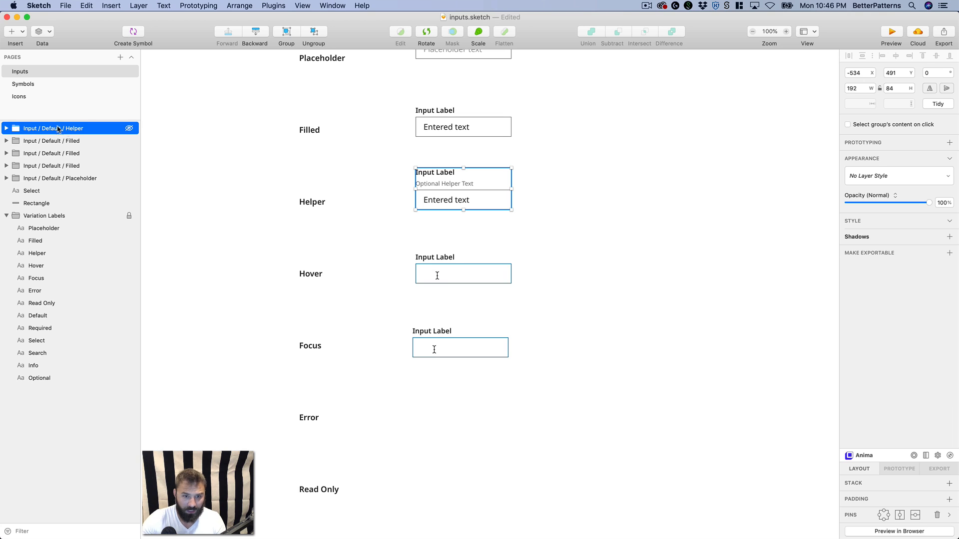
- Rename the Hover-row group to Input / Default / Hover
click(466, 261)
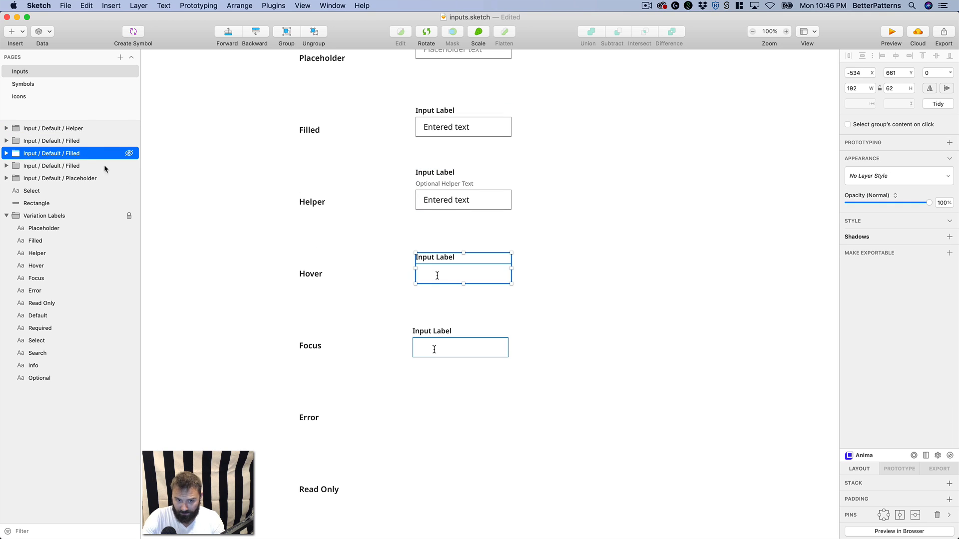
double_click(71, 152)
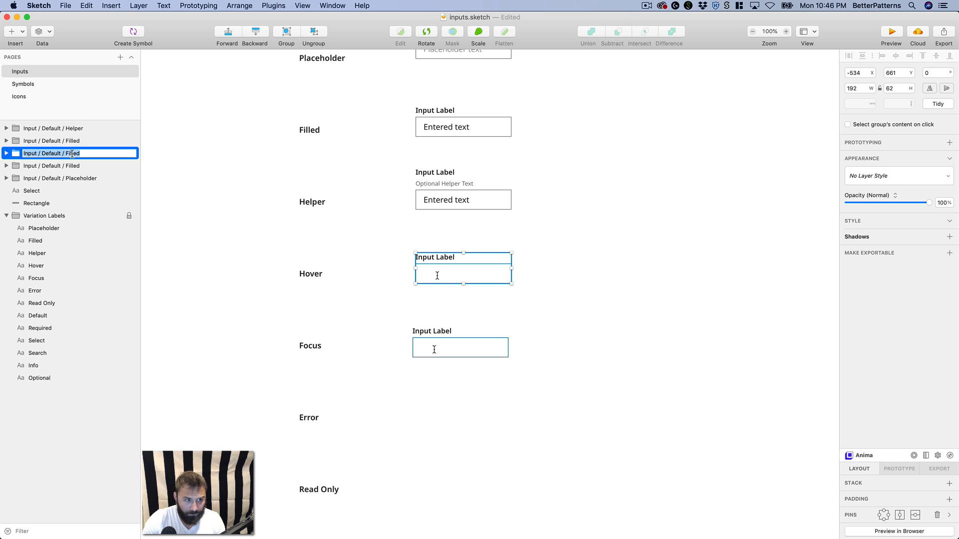
double_click(71, 154)
text(Hover)
key(Return)
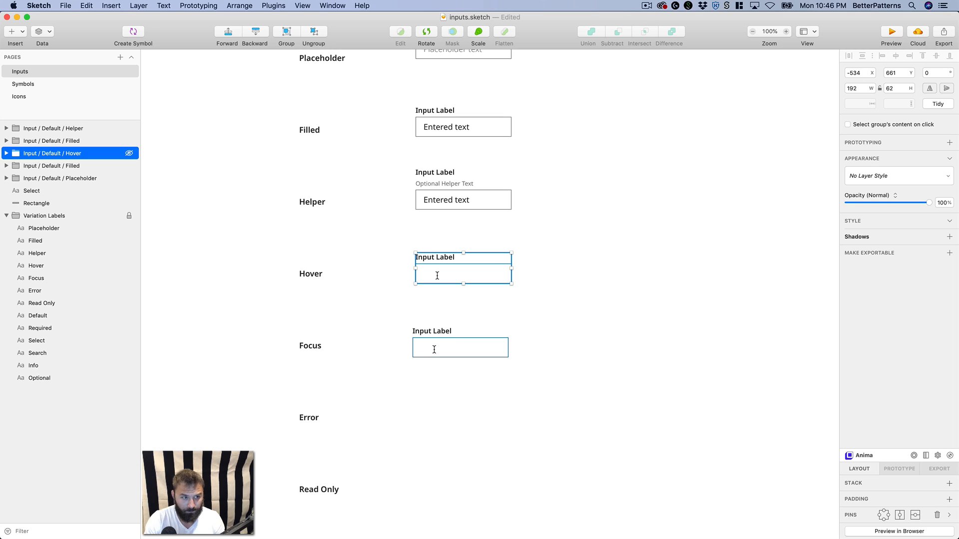
- Rename the Focus-row group to Input / Default / Focus
click(66, 141)
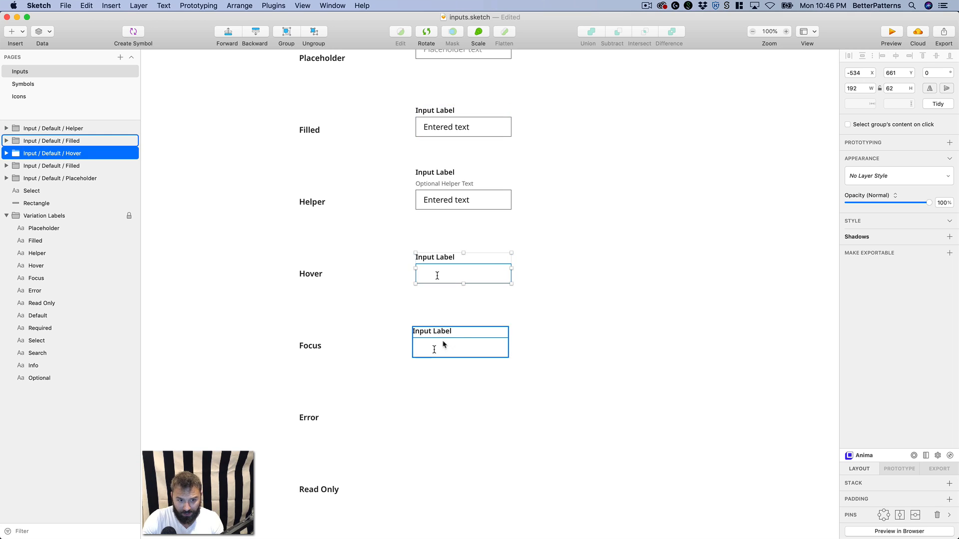
double_click(78, 144)
double_click(75, 141)
text(Focus)
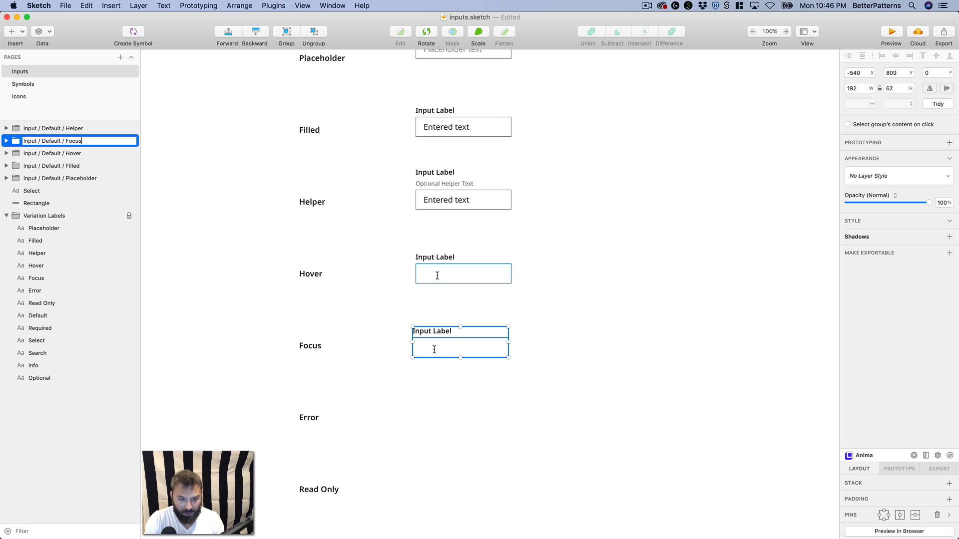
key(Return)
- Set the text override of the Focus-row Input symbol to "Entered Text"
click(487, 269)
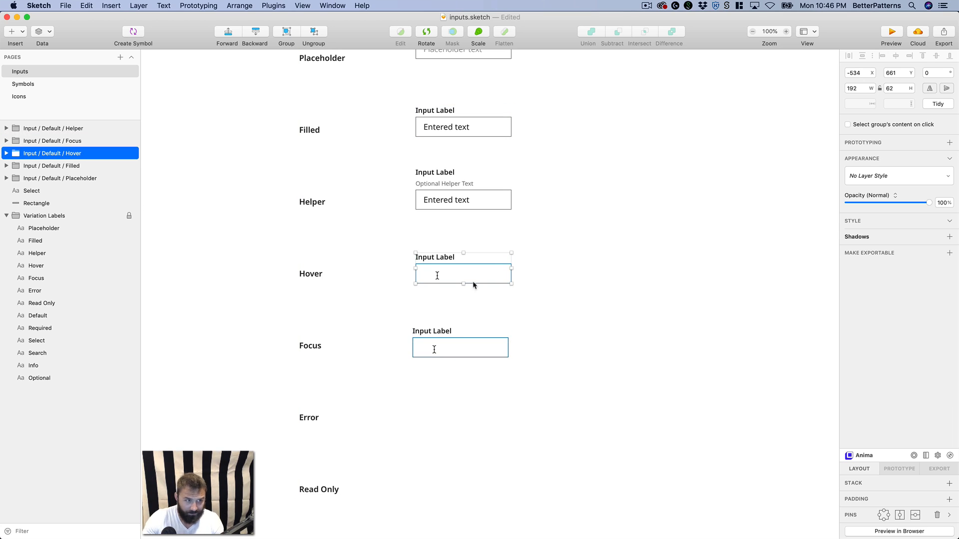
scroll(465, 281, down, 3)
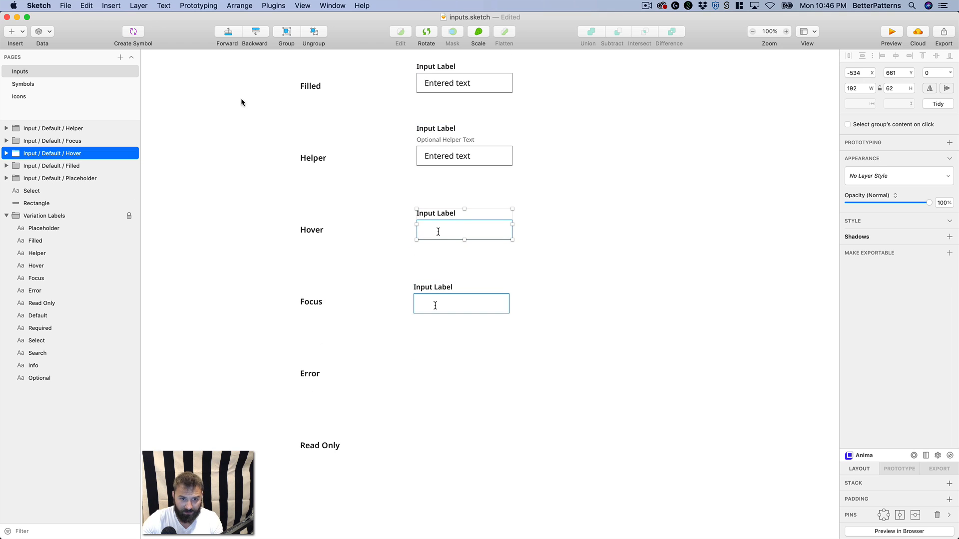
click(475, 299)
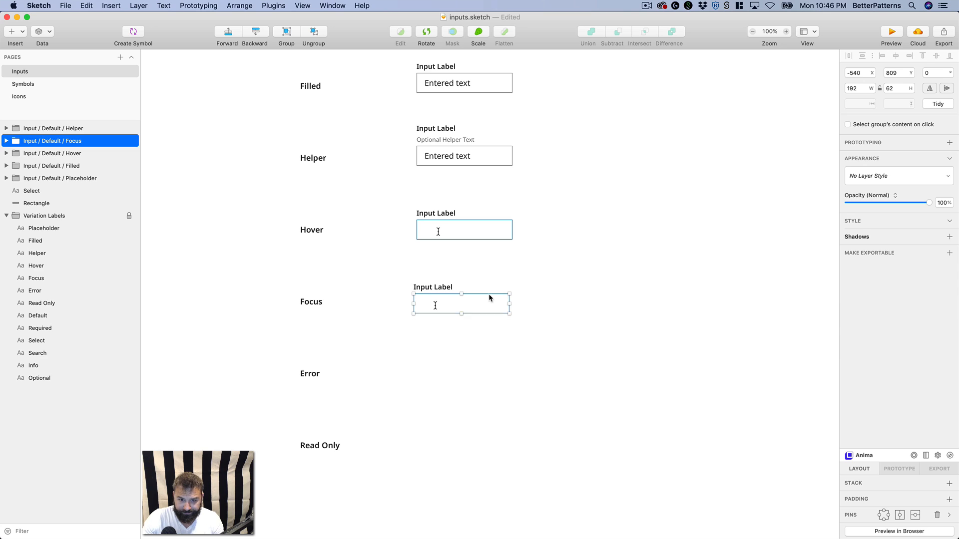
double_click(489, 301)
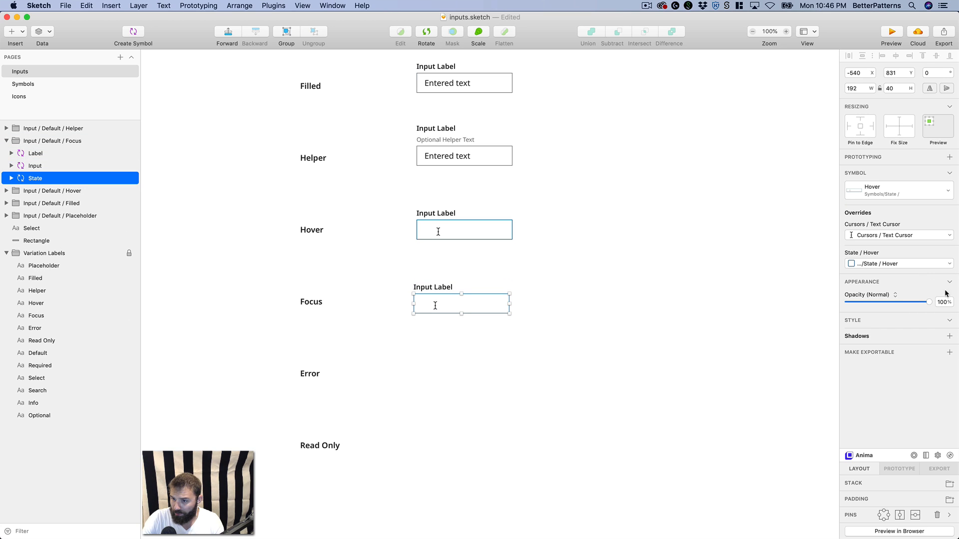
click(465, 302)
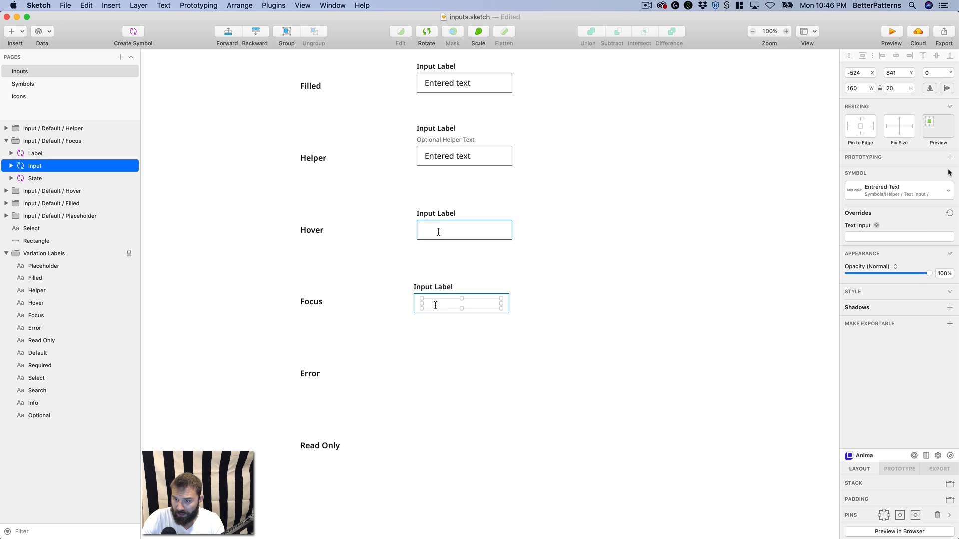
click(922, 236)
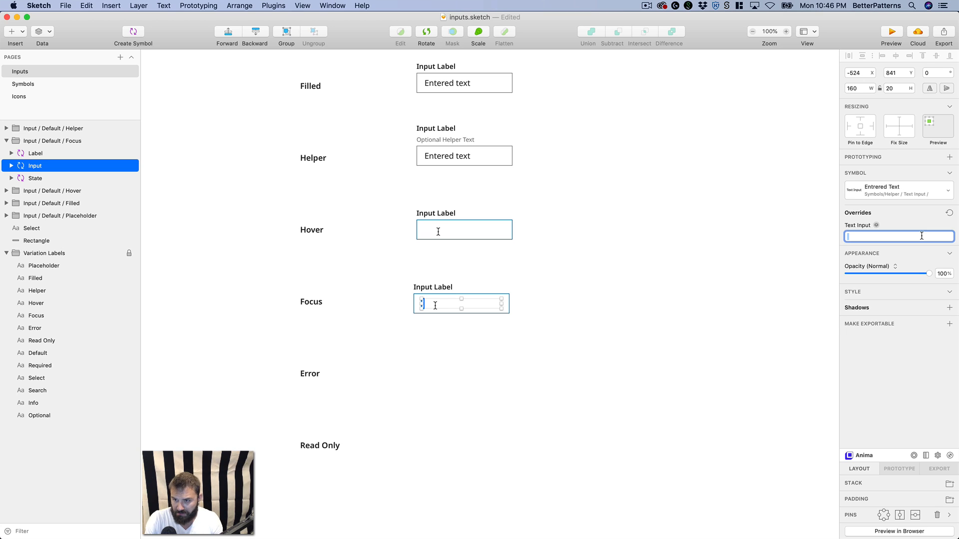
key(BackSpace)
key(Return)
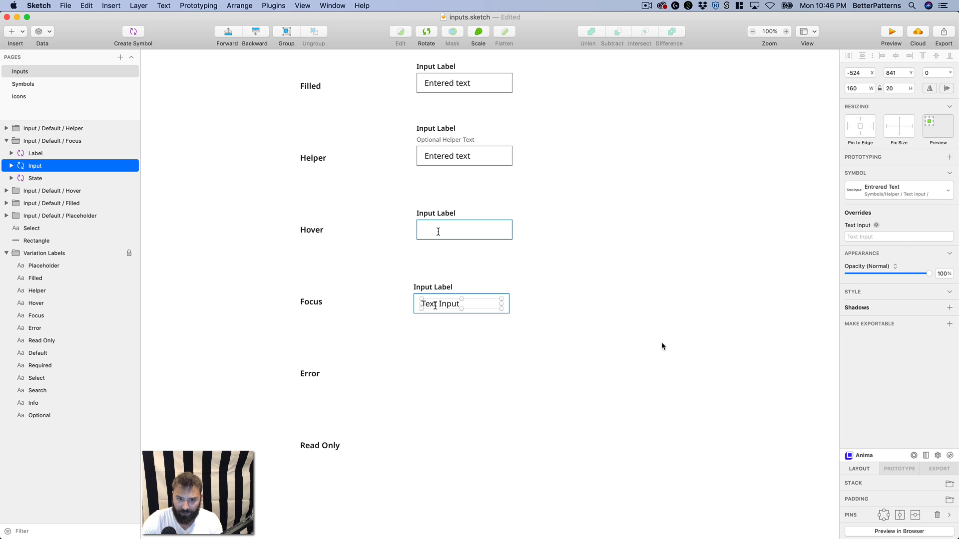
click(888, 234)
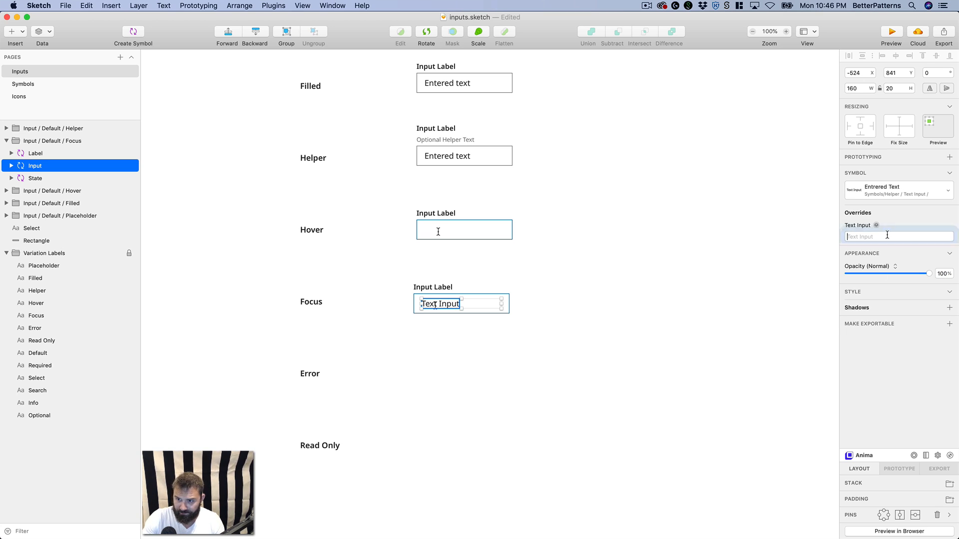
text(Entered Tex)
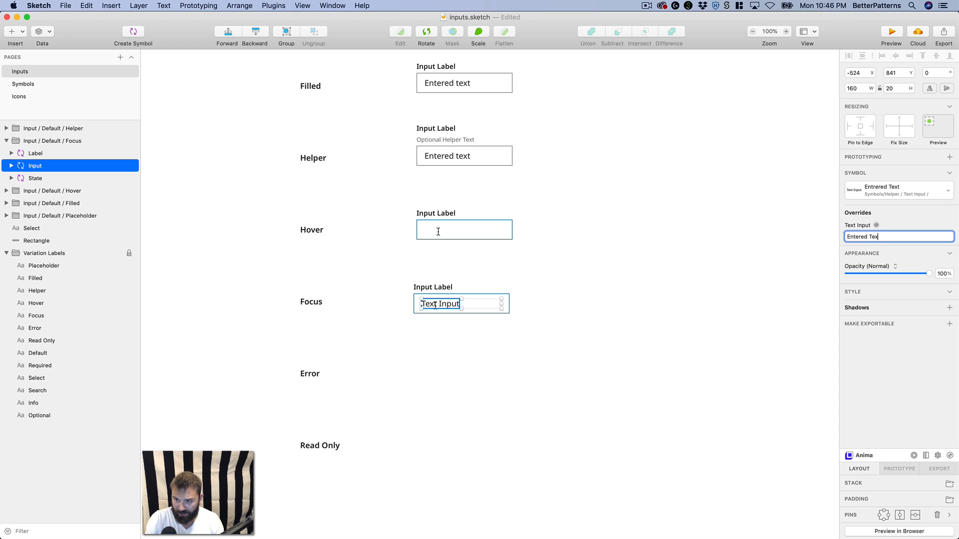
text(t)
click(473, 323)
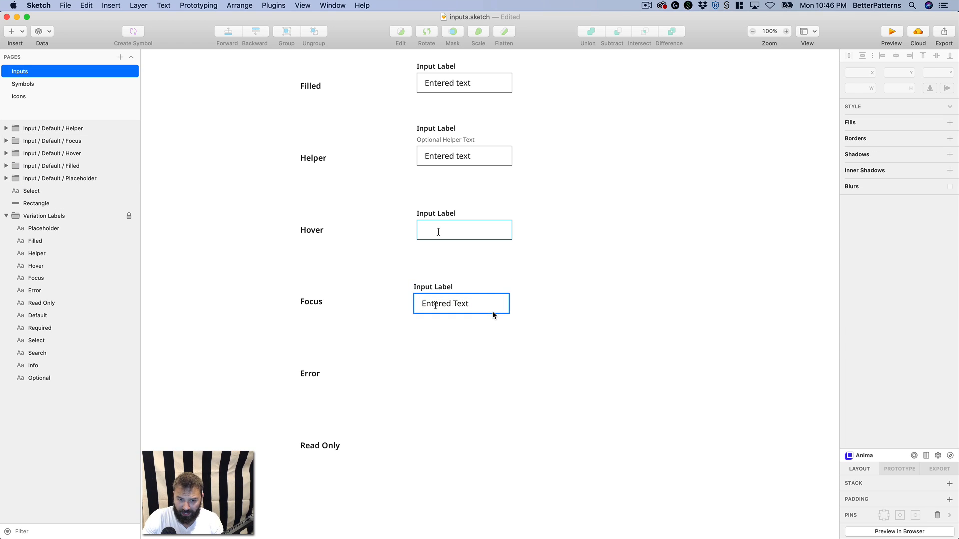
- Swap the Focus-row State symbol from the Hover variant to the Focus variant
click(493, 314)
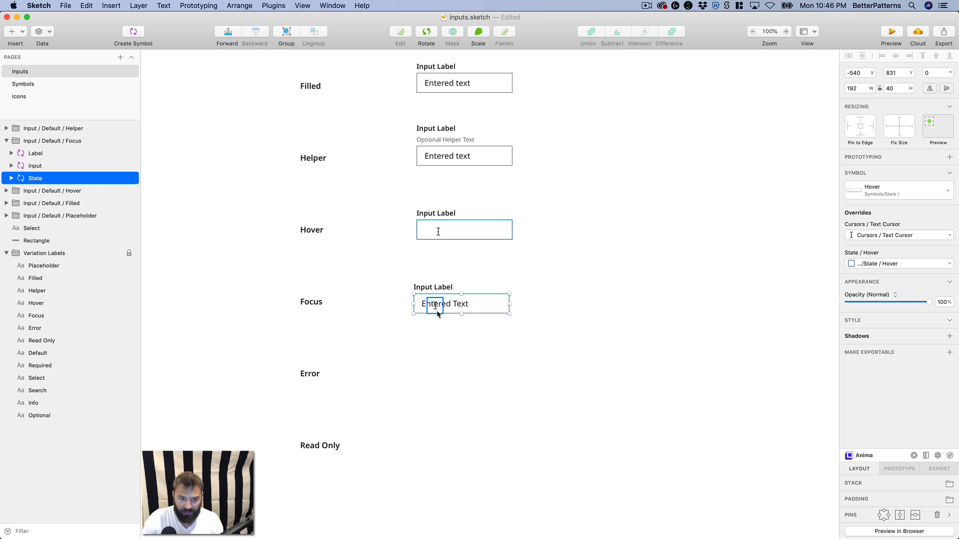
click(889, 195)
click(899, 233)
click(589, 356)
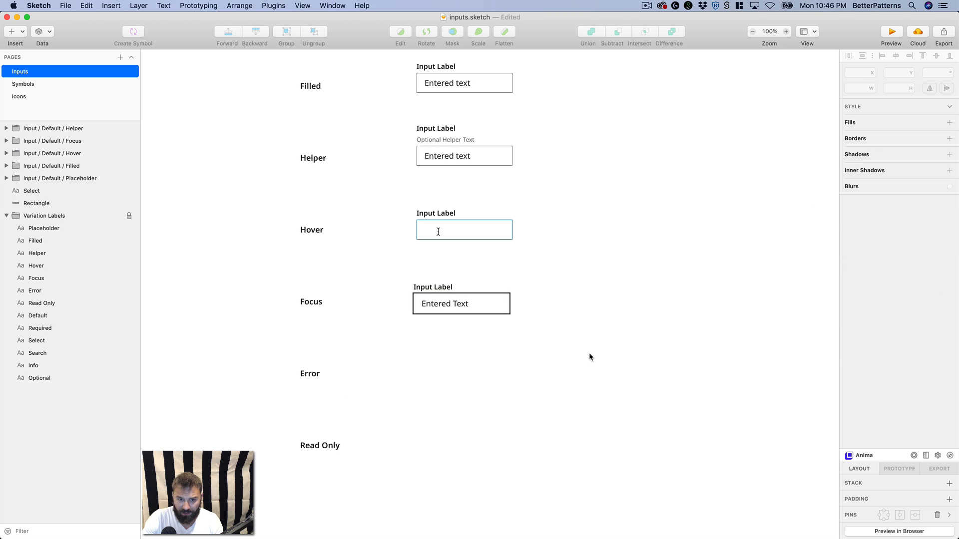
- Duplicate the Focus-row group and place the copy in the Error row at X -534, Y 948
scroll(586, 350, down, 2)
scroll(586, 350, left, 3)
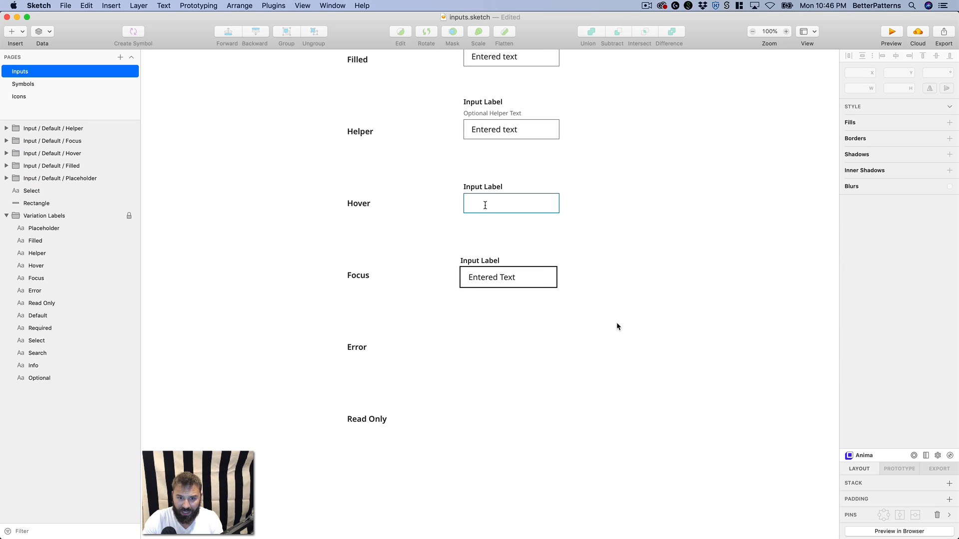
scroll(551, 356, down, 1)
scroll(551, 355, left, 2)
click(529, 267)
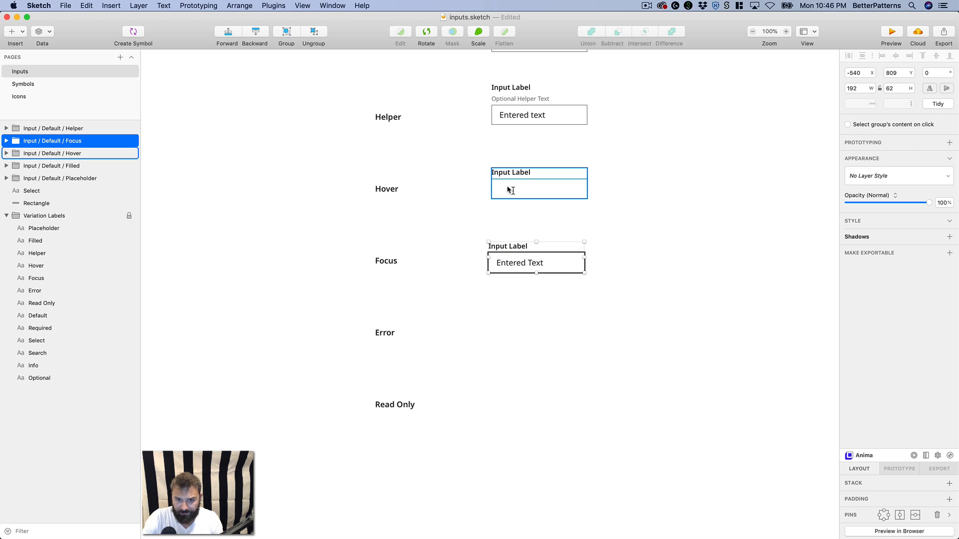
drag(512, 259, 516, 332)
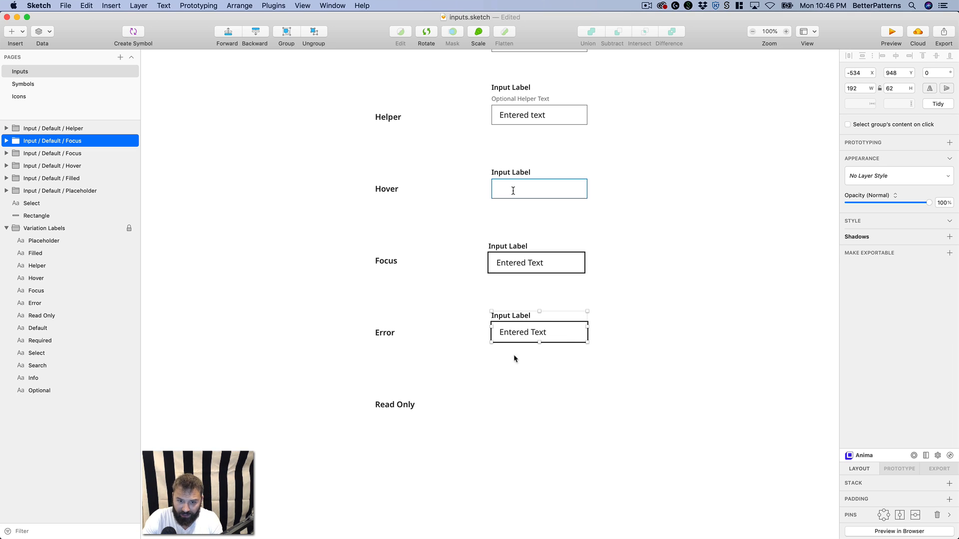
click(517, 367)
- Swap the Error-row State symbol to the red-bordered Error variant
scroll(538, 360, right, 1)
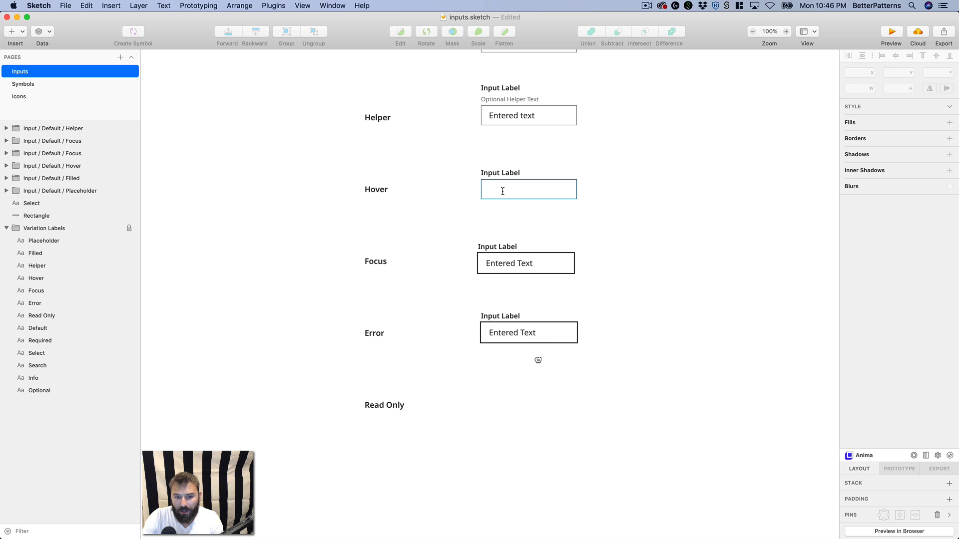
super+click(568, 325)
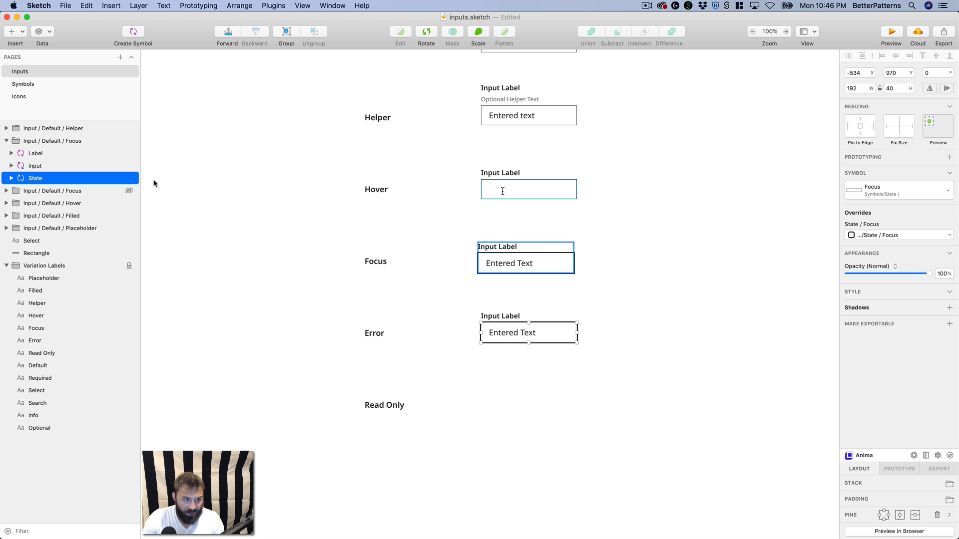
click(882, 192)
click(885, 218)
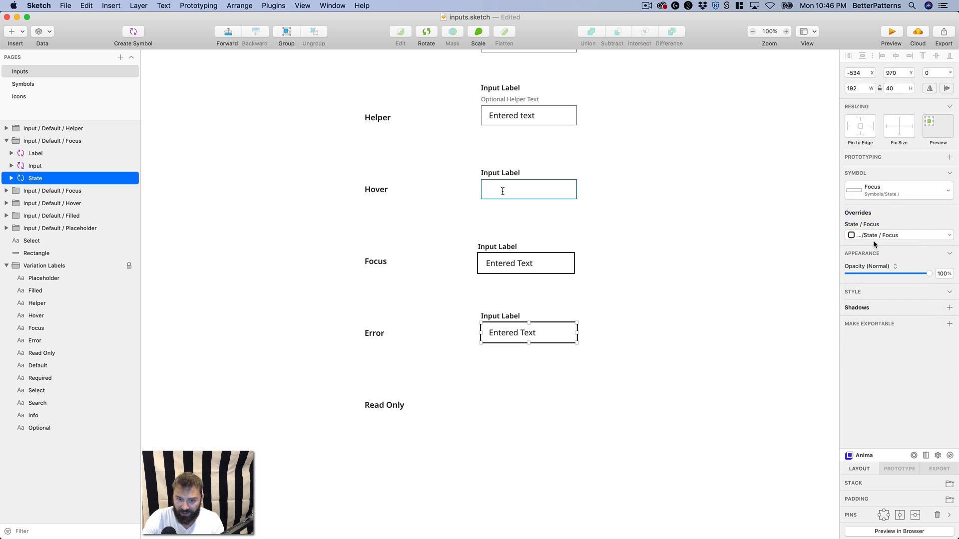
click(484, 465)
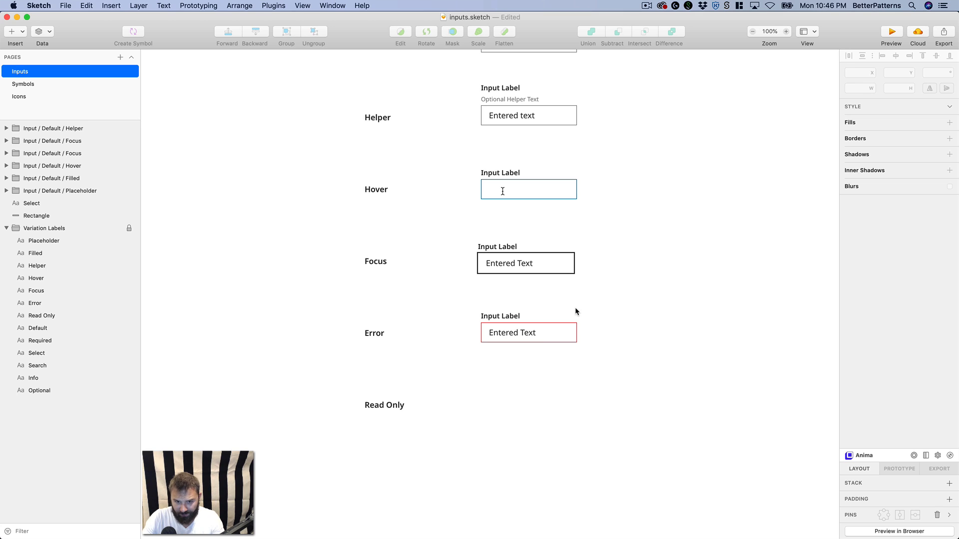
- Insert the Icon / Error symbol inside the right end of the Error-row input field
drag(613, 306, 637, 283)
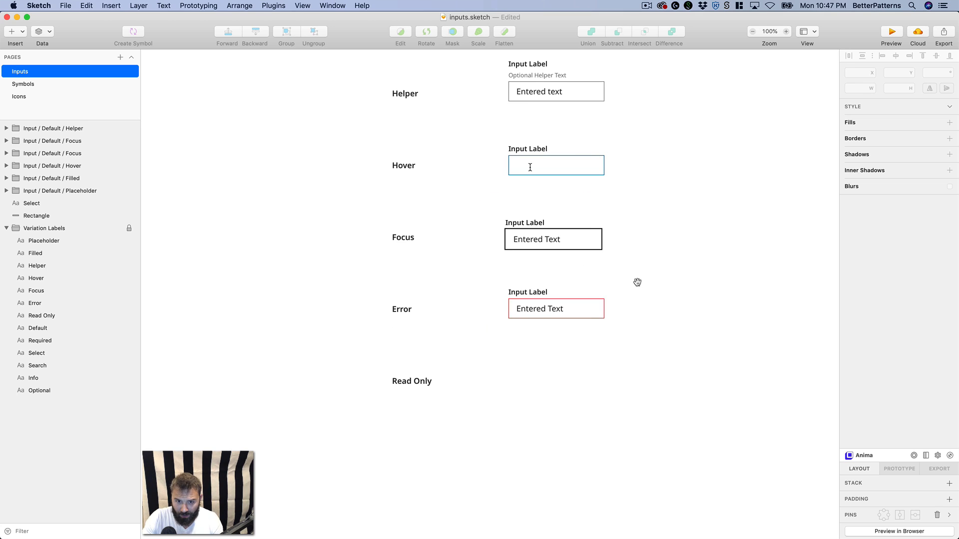
super+click(544, 309)
key(z)
drag(375, 256, 636, 354)
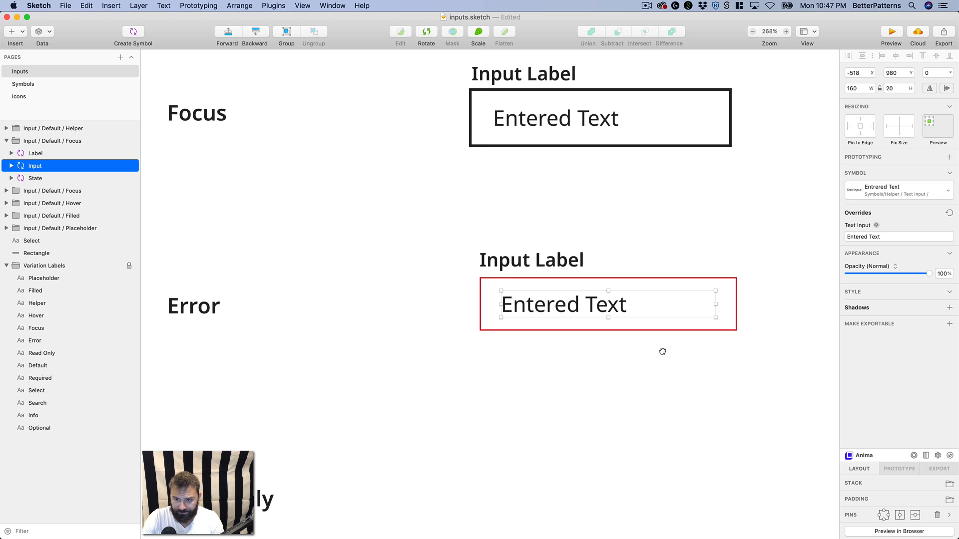
scroll(662, 349, right, 3)
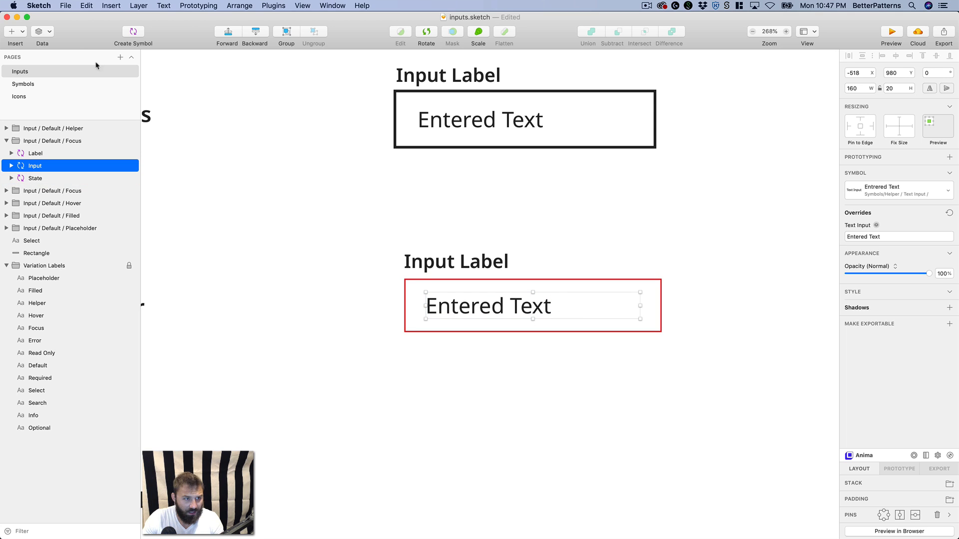
click(112, 5)
mouse_move(165, 137)
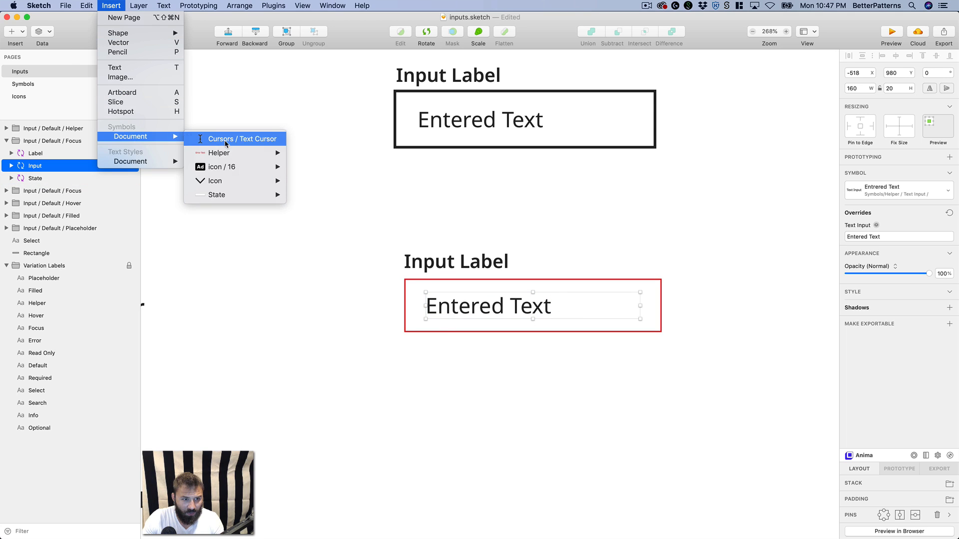
mouse_move(231, 170)
click(312, 212)
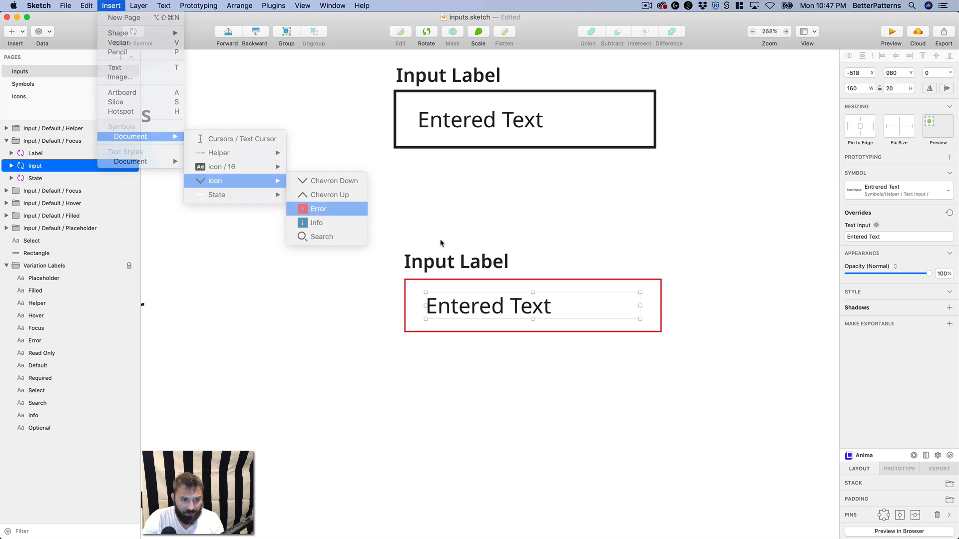
click(636, 307)
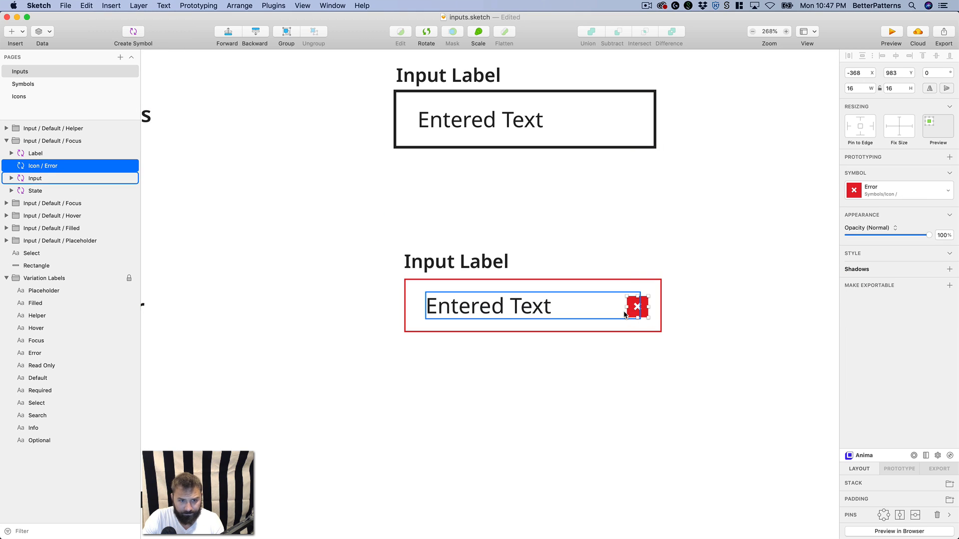
- Nudge the error icon to X -374, Y 982, vertically centred and 16 px inside the field's right edge
key(Up)
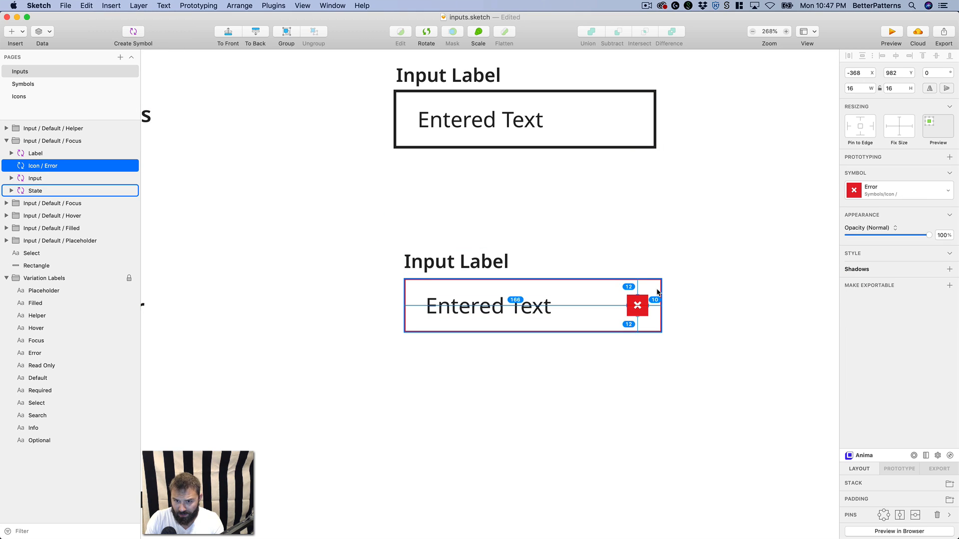
key(Left)
key(Left)
key(Left)
key(Left)
key(Left)
key(Left)
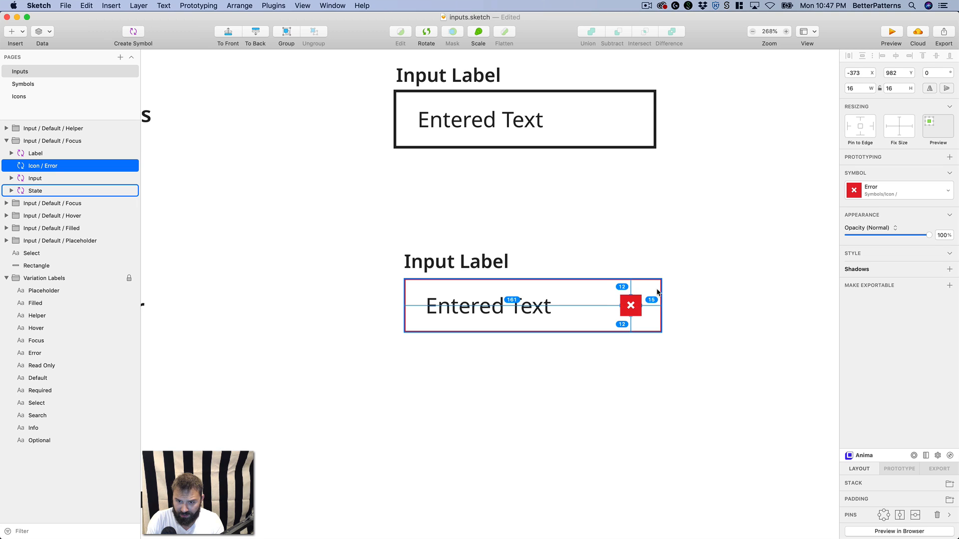
- Narrow the Error-row Input text symbol to 144 wide so it ends at the error icon's left edge
click(454, 312)
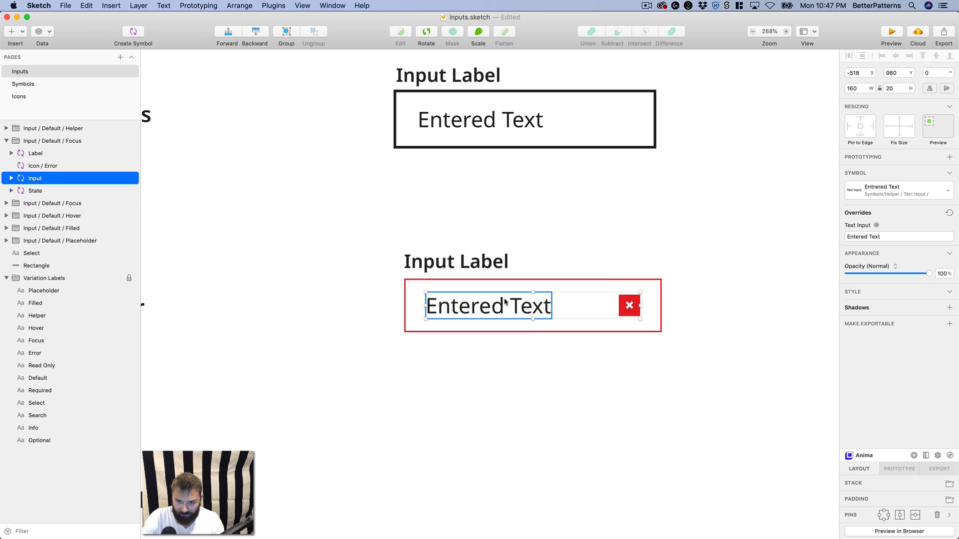
drag(545, 188, 526, 253)
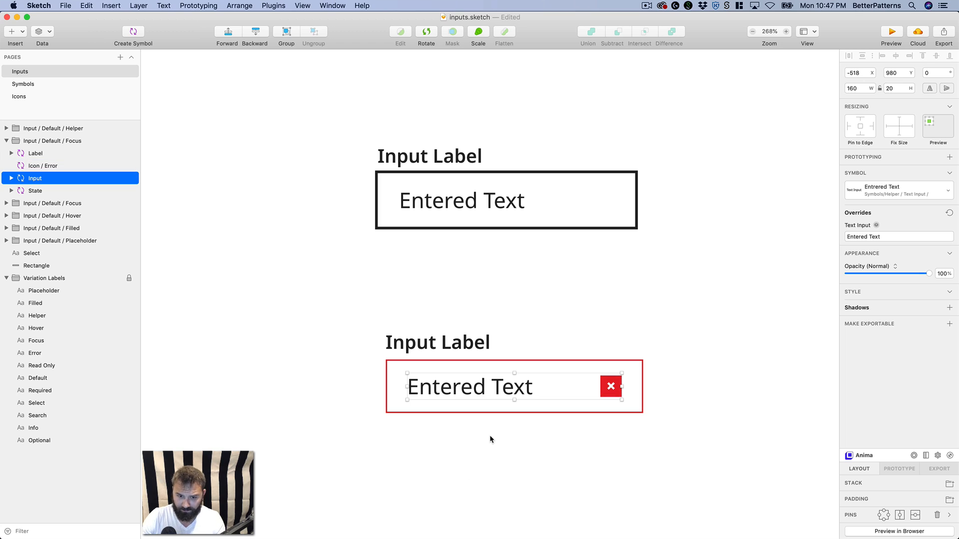
key(super+0)
click(496, 413)
scroll(496, 413, up, 2)
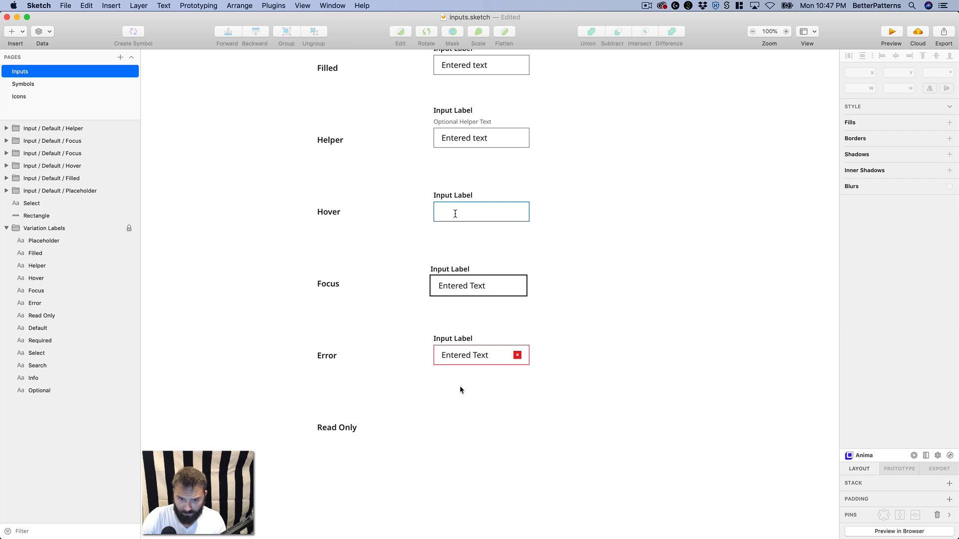
click(509, 356)
drag(522, 354, 514, 355)
key(super+2)
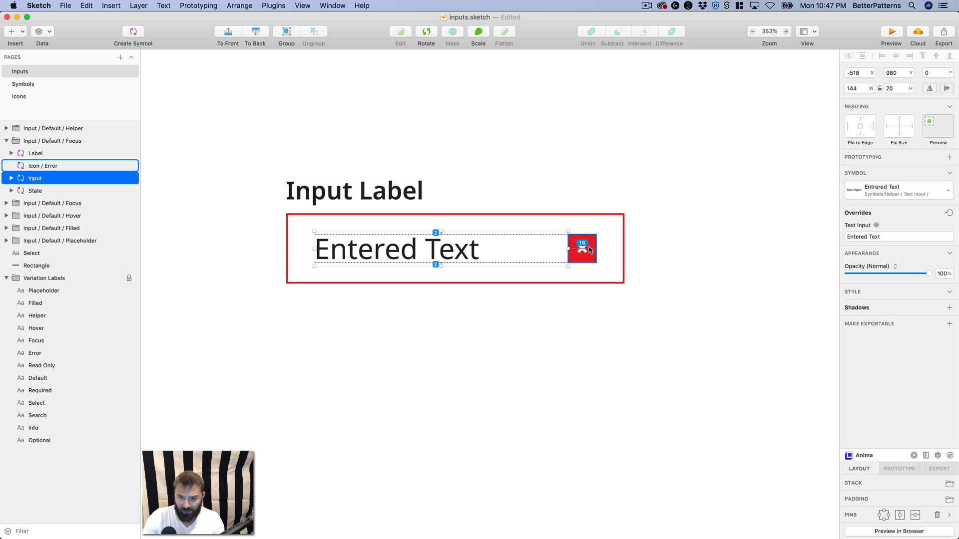
- Reduce the Error-row Input text symbol's width by 8 to 136, leaving a gap before the error icon
click(860, 88)
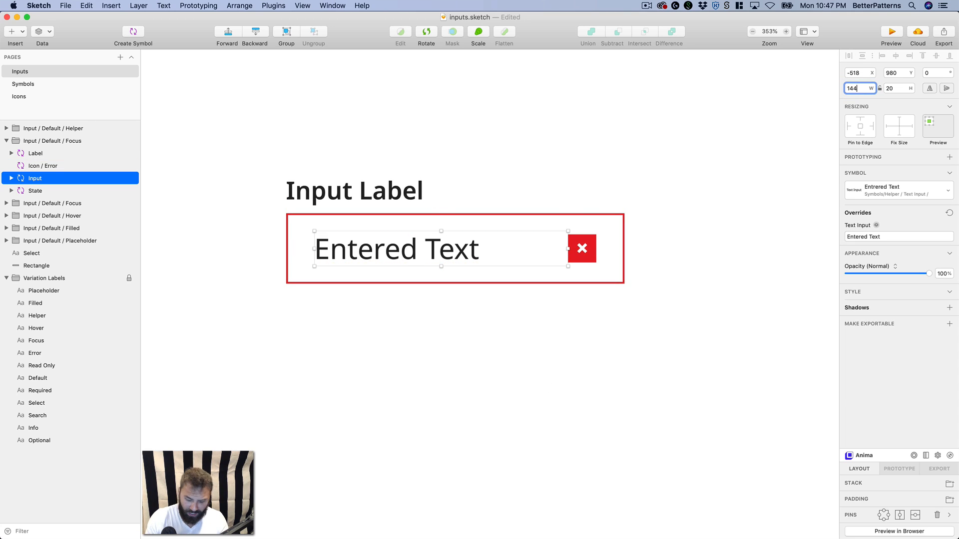
text(-8)
key(Return)
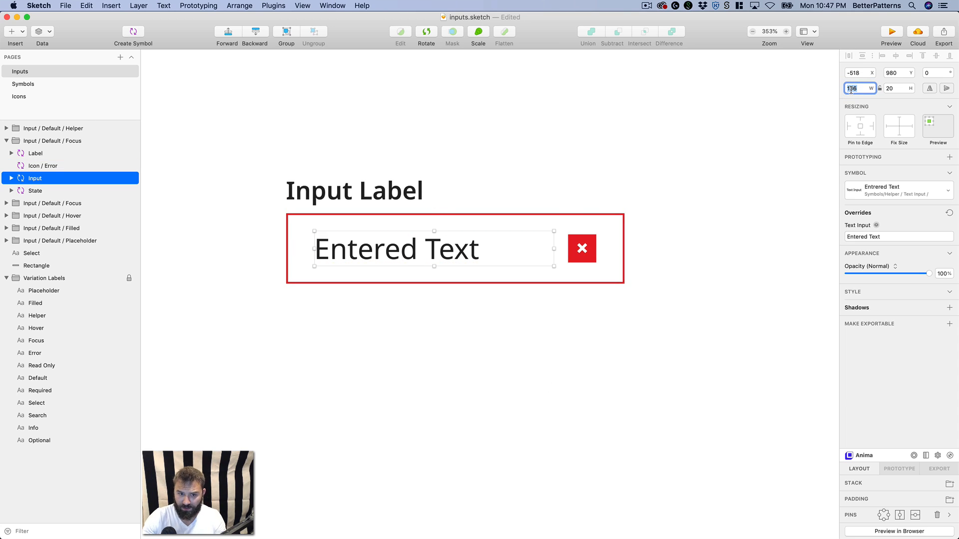
click(586, 255)
key(super+0)
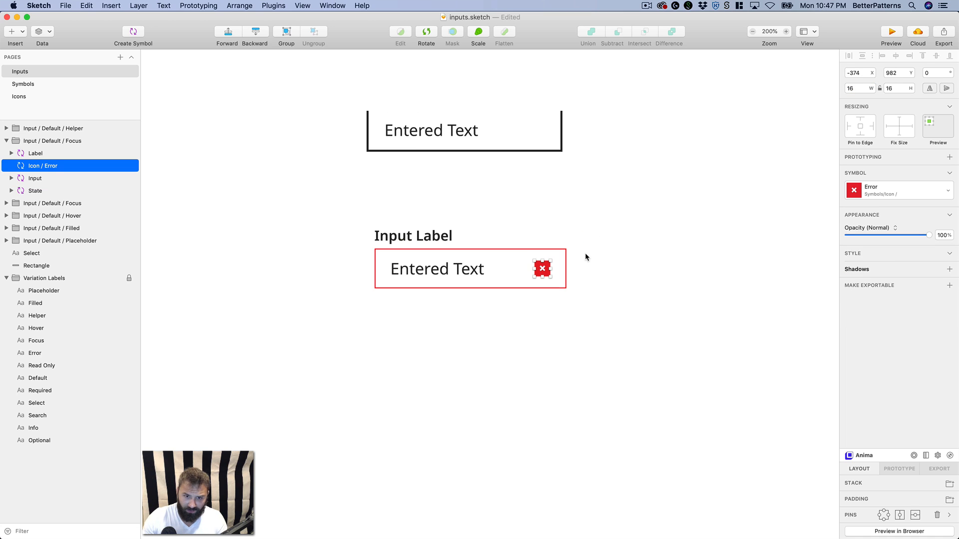
click(579, 248)
scroll(600, 350, up, 5)
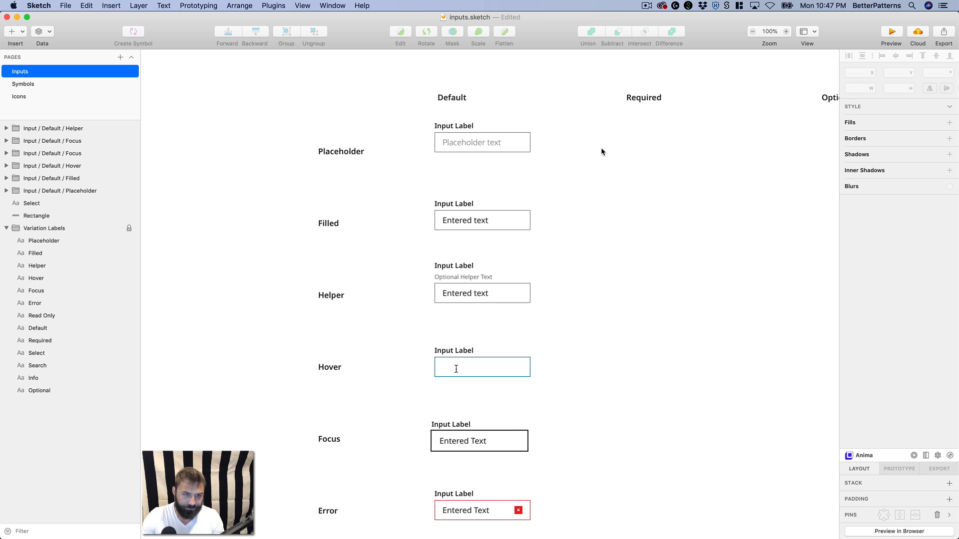
- Try stretching the Placeholder-row input group to 684 wide to test how its contents resize, and undo it
click(529, 144)
drag(531, 136, 527, 165)
drag(741, 155, 774, 161)
key(super+z)
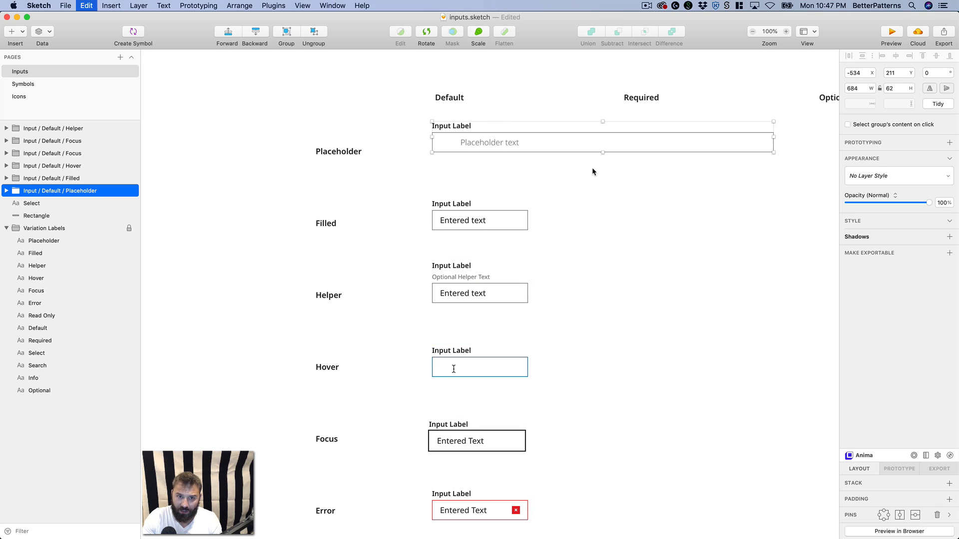
- Pin the Label symbols of all six input groups, from Placeholder to Error, to their groups' left and right edges
drag(497, 241, 550, 223)
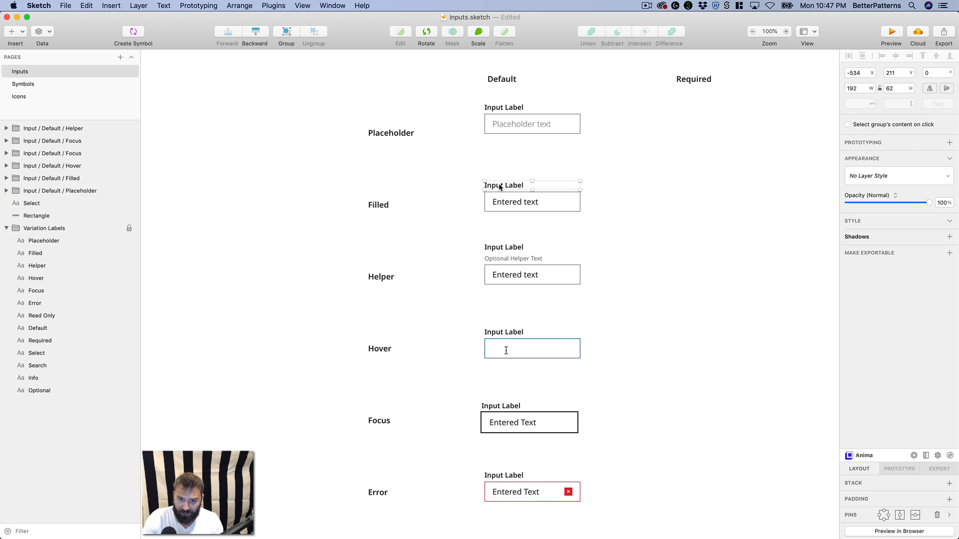
super+click(520, 186)
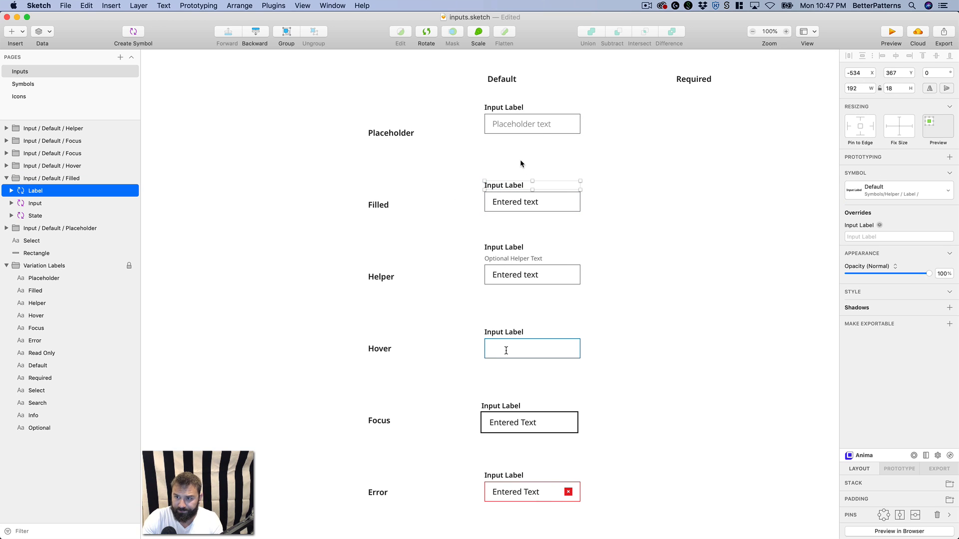
shift+super+click(508, 111)
shift+super+click(502, 248)
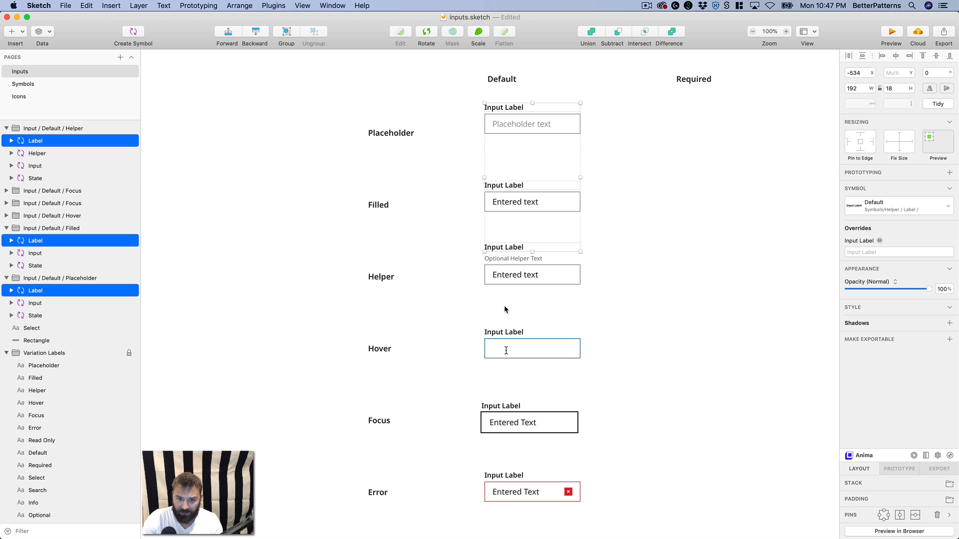
shift+super+click(505, 332)
shift+super+click(496, 406)
shift+super+click(502, 475)
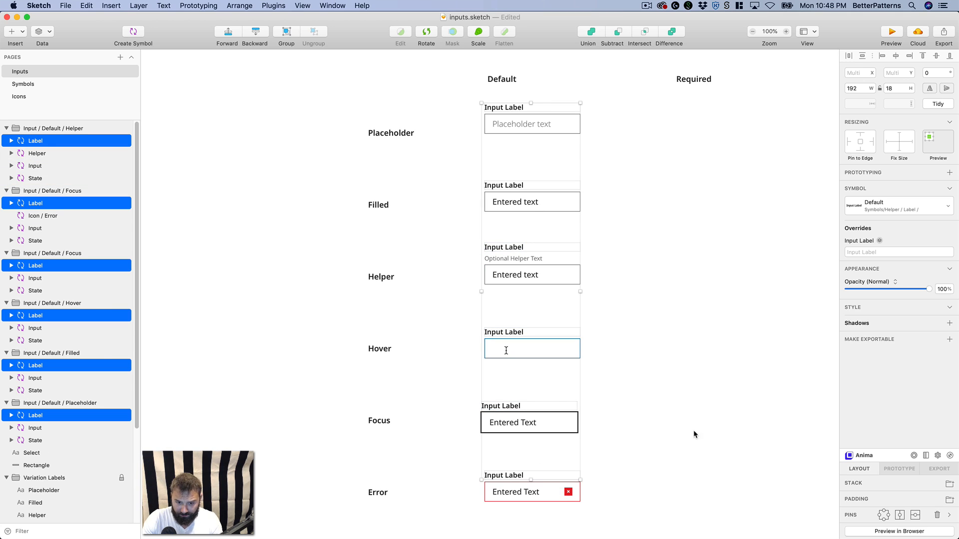
click(847, 142)
click(871, 142)
- Pin the Input text symbols of all six input groups to their groups' left and right edges
shift+super+click(517, 123)
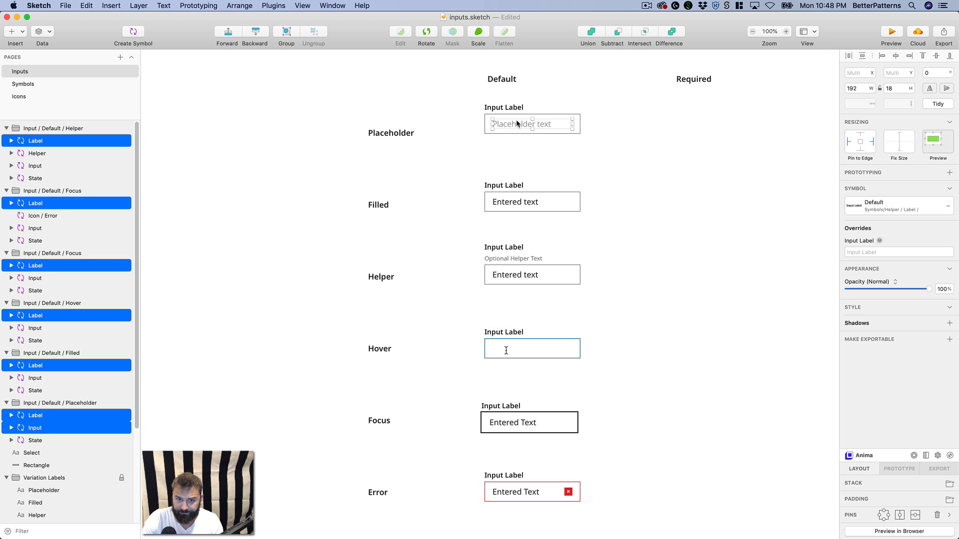
super+click(517, 124)
shift+super+click(510, 202)
shift+super+click(513, 277)
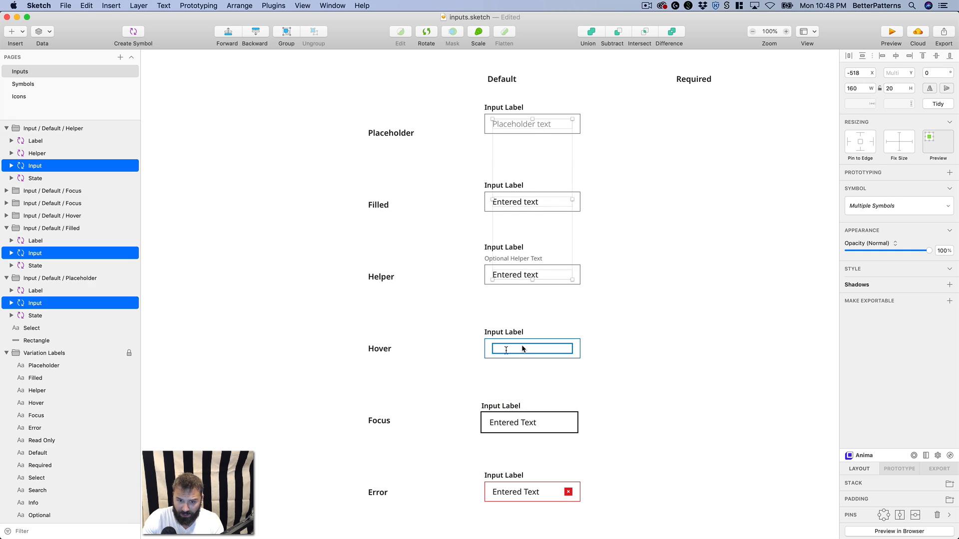
shift+super+click(523, 348)
shift+super+click(516, 422)
shift+super+click(508, 491)
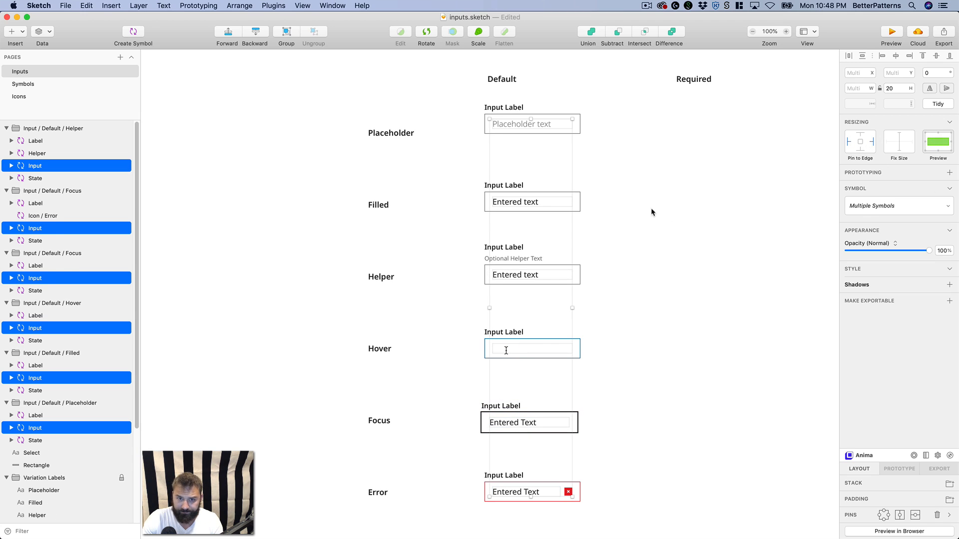
click(594, 142)
click(579, 131)
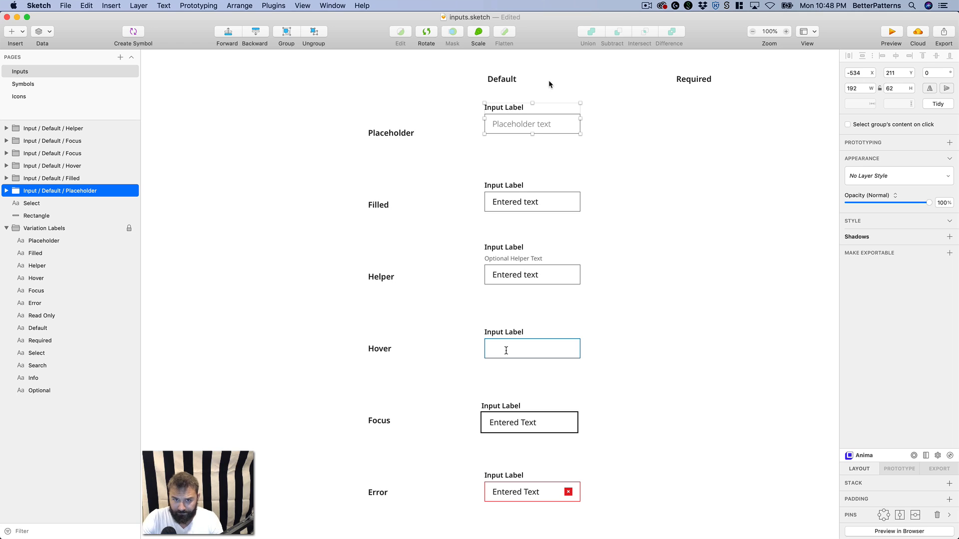
- Check the Helper text symbol's resizing settings and try stretching the Helper-row input group to 512 wide
click(529, 283)
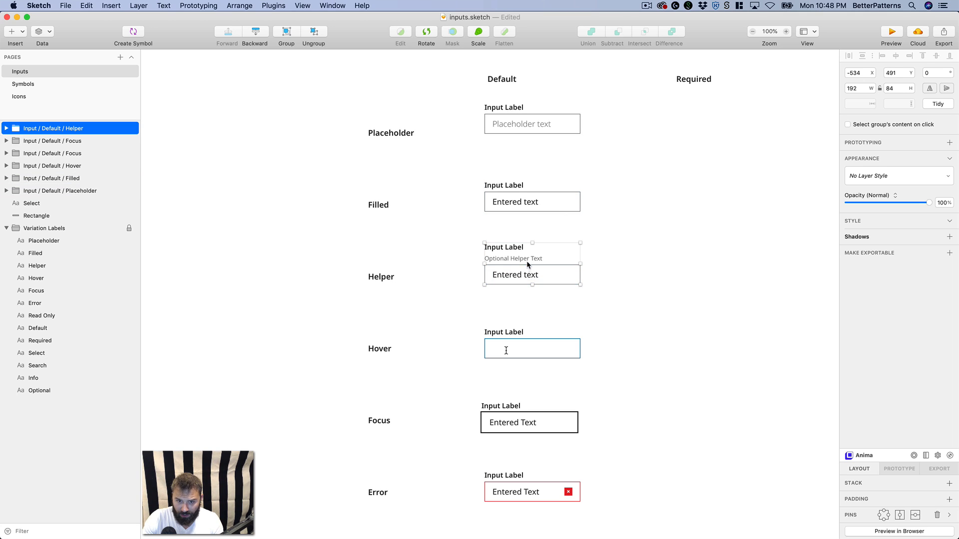
double_click(527, 262)
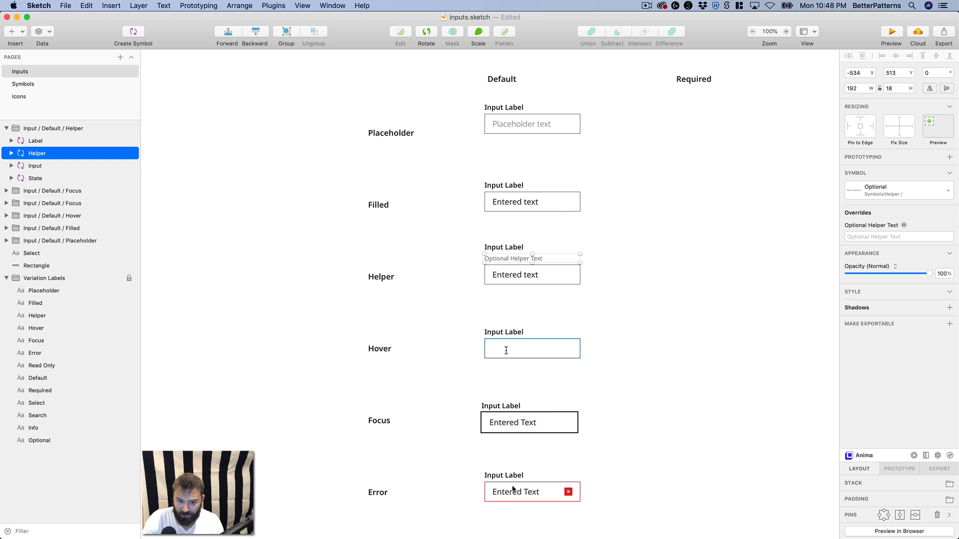
click(672, 271)
click(577, 272)
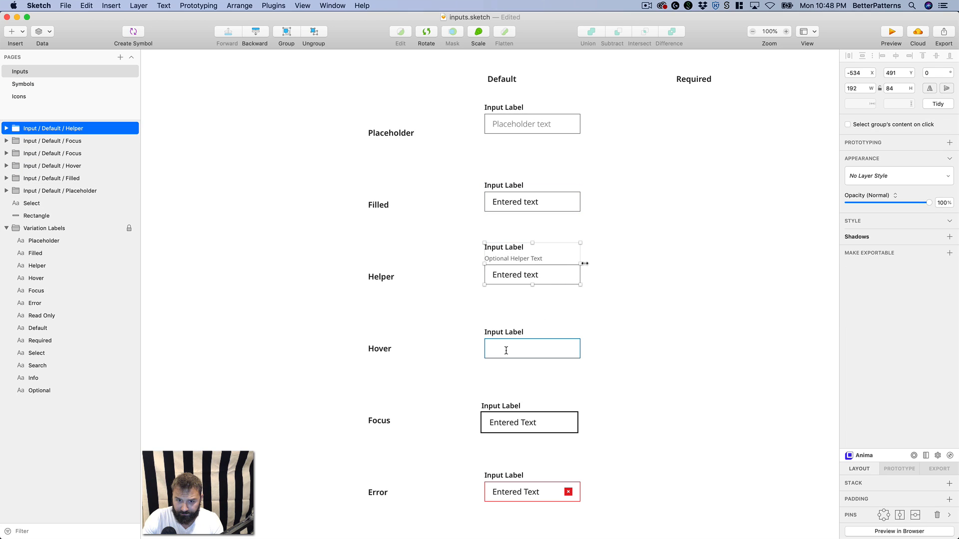
drag(584, 263, 739, 264)
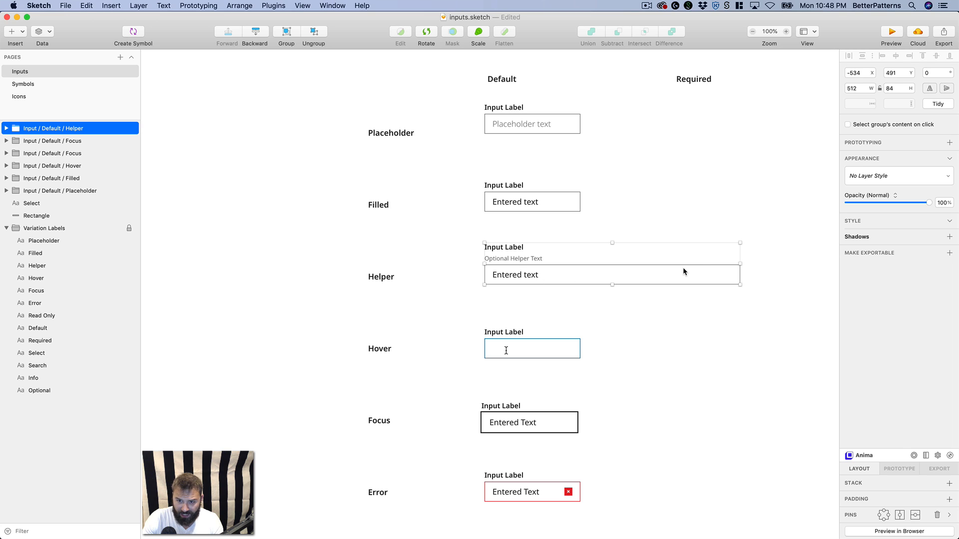
click(556, 287)
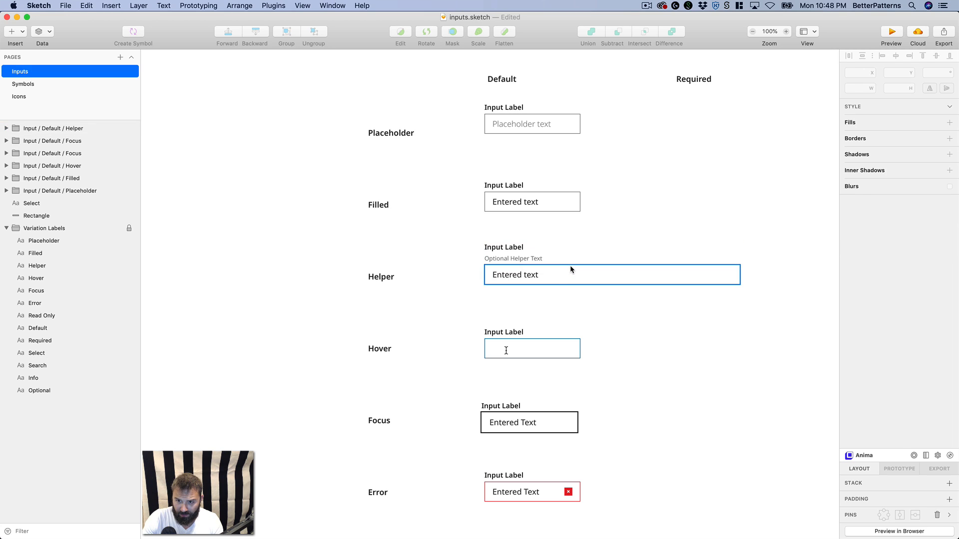
click(570, 266)
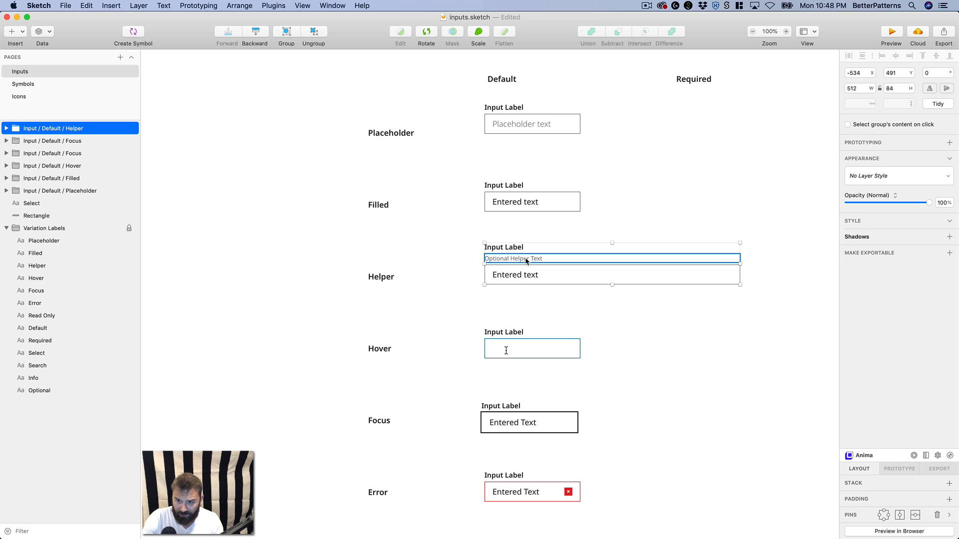
click(628, 227)
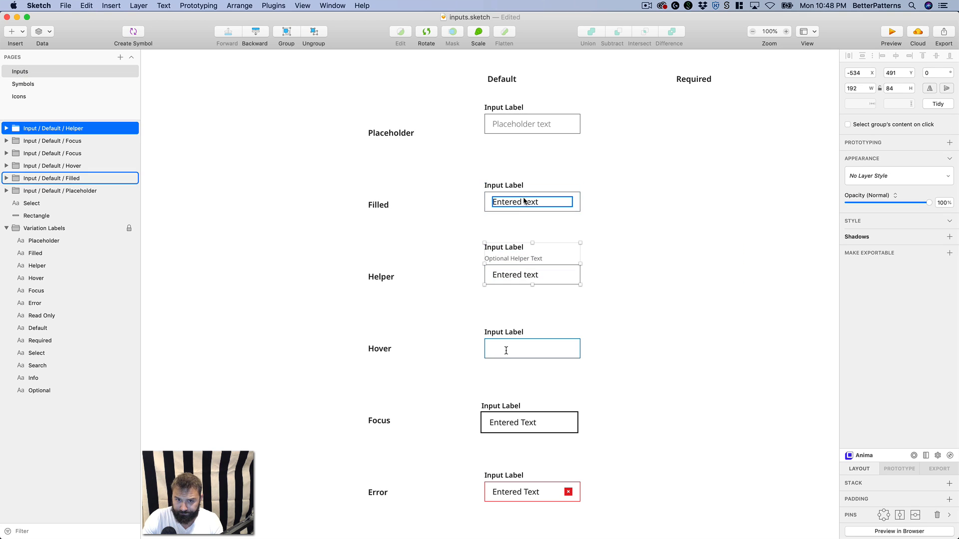
- Try stretching the Placeholder-row and Filled-row input groups together to 333 wide
click(575, 199)
shift+click(559, 125)
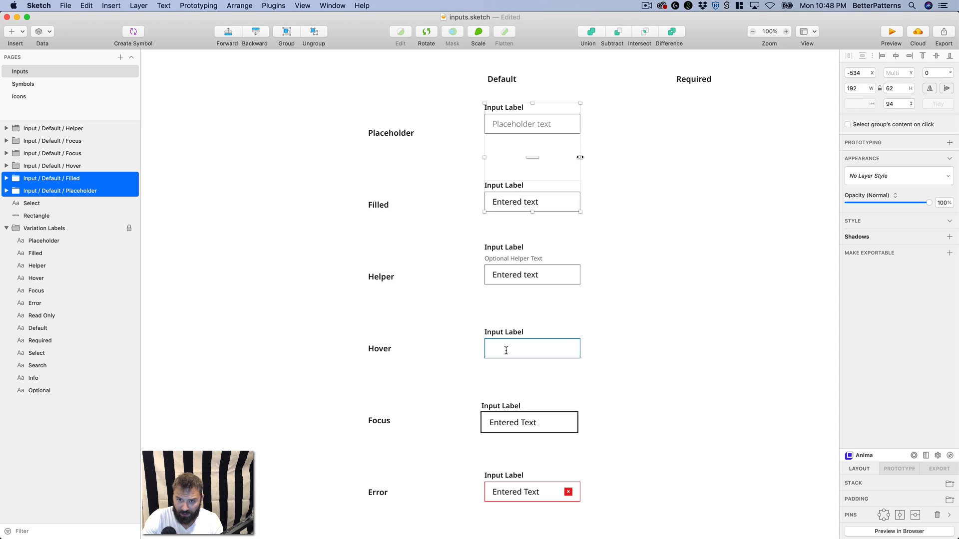
drag(581, 157, 659, 167)
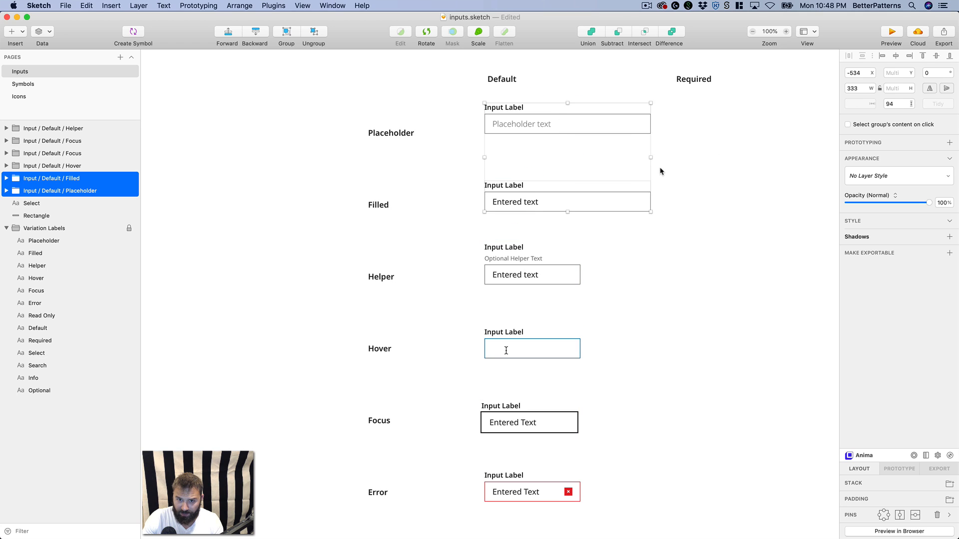
click(642, 283)
- Pin the Icon / Error symbol in the Error-row group to the group's right edge and fix its size
scroll(634, 265, down, 5)
click(553, 301)
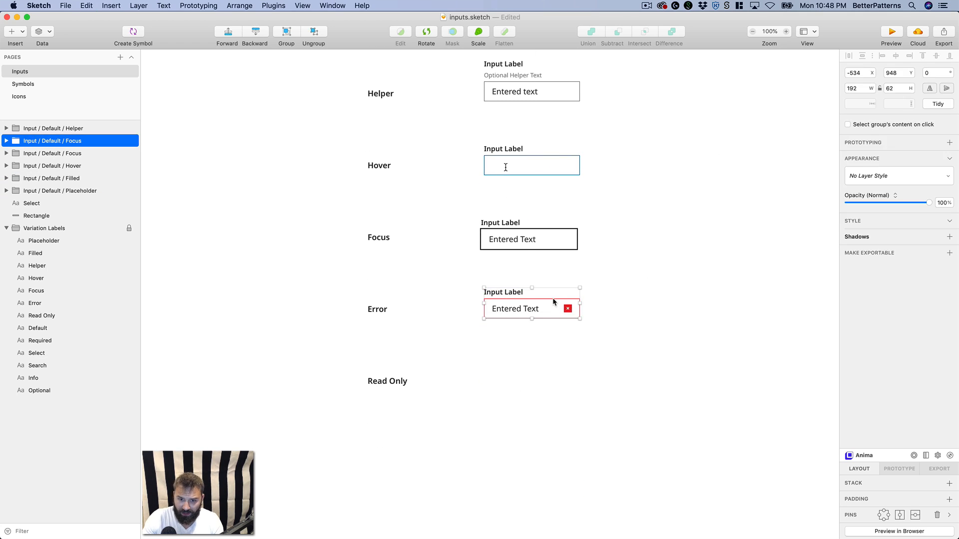
double_click(530, 308)
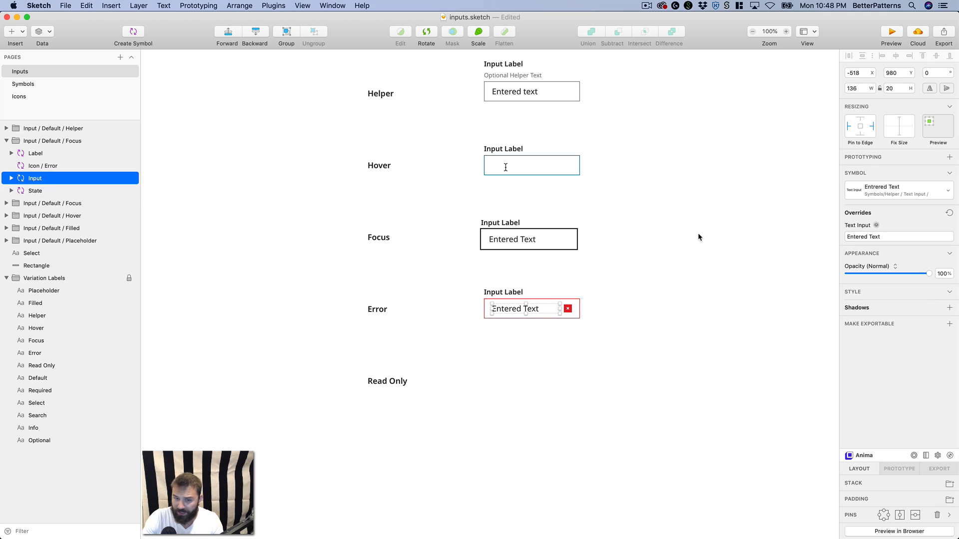
click(568, 309)
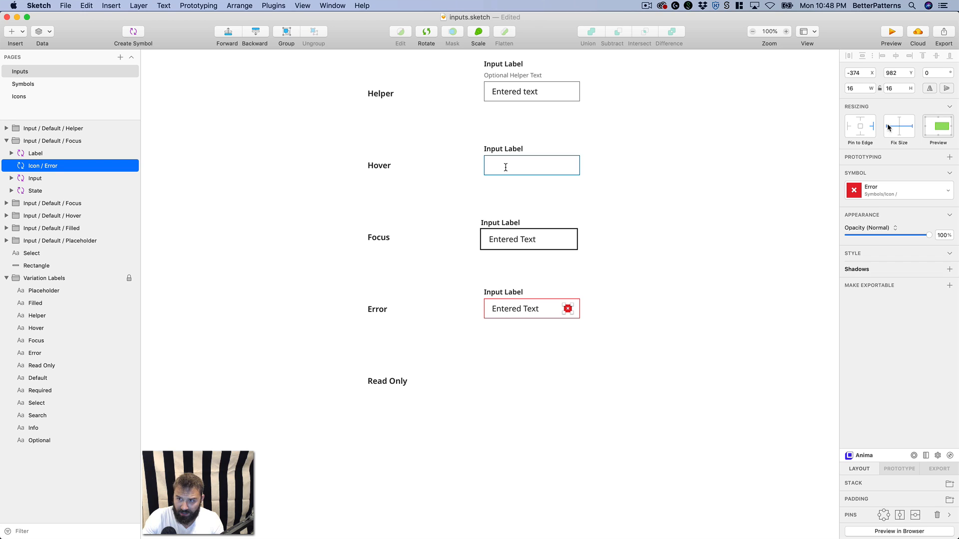
click(533, 334)
- Try stretching the Error-row input group to 483 wide to test its text and icon resizing, and undo it
click(539, 312)
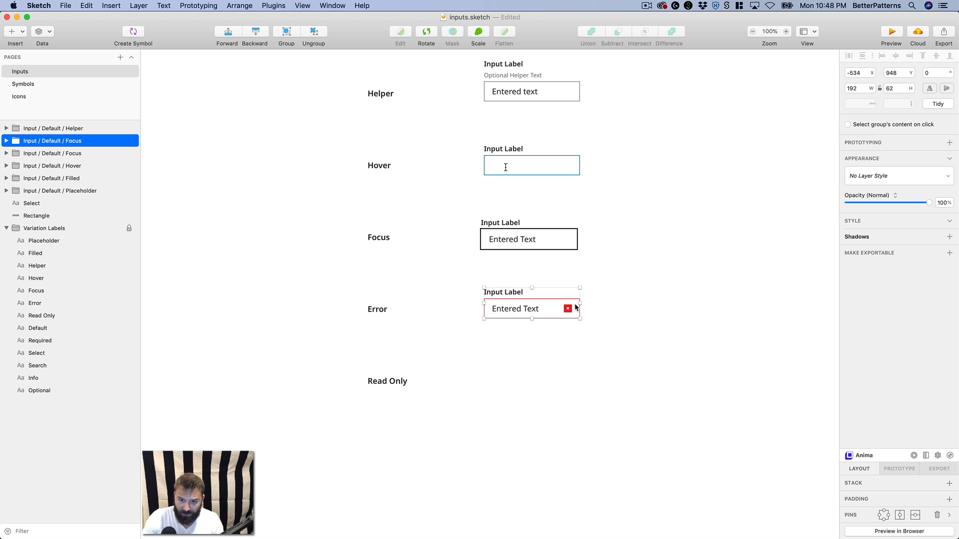
drag(580, 303, 725, 290)
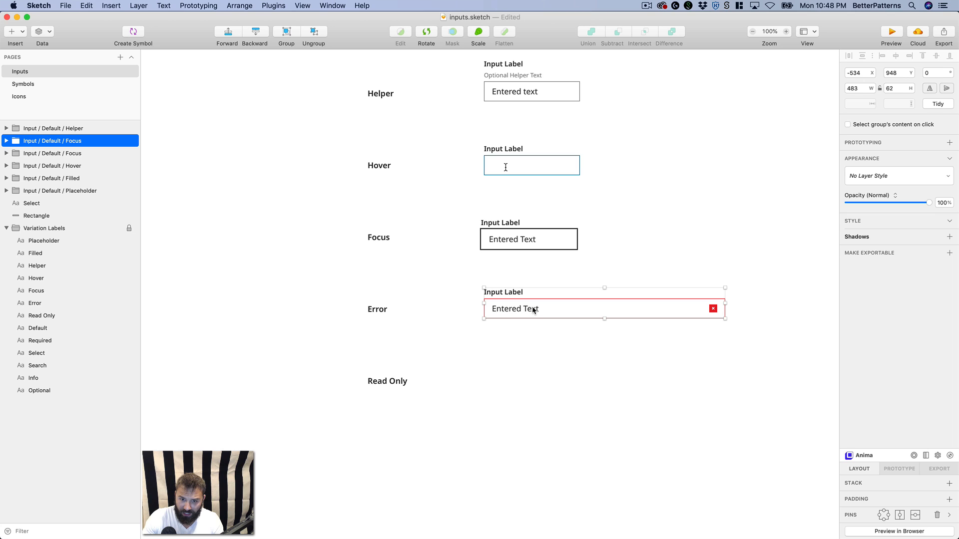
double_click(531, 310)
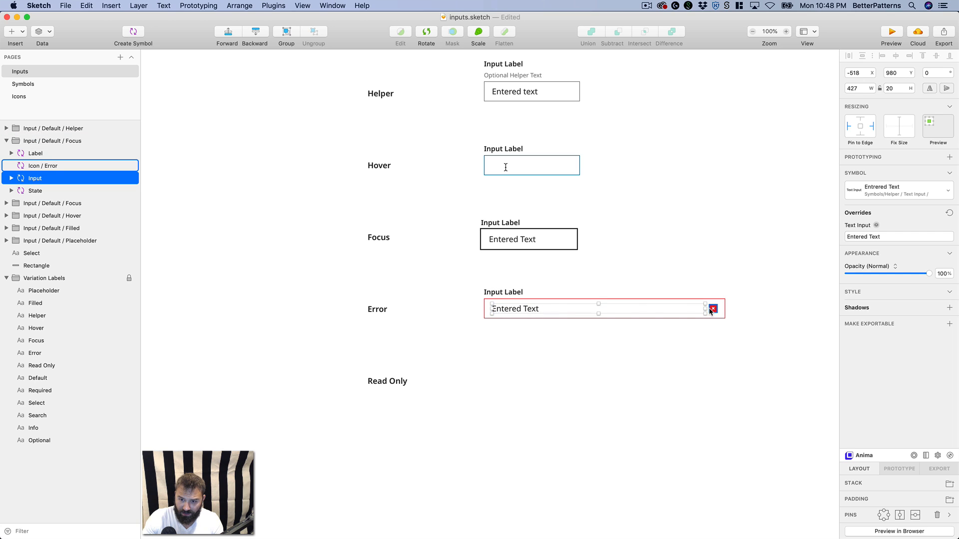
click(753, 288)
key(super+z)
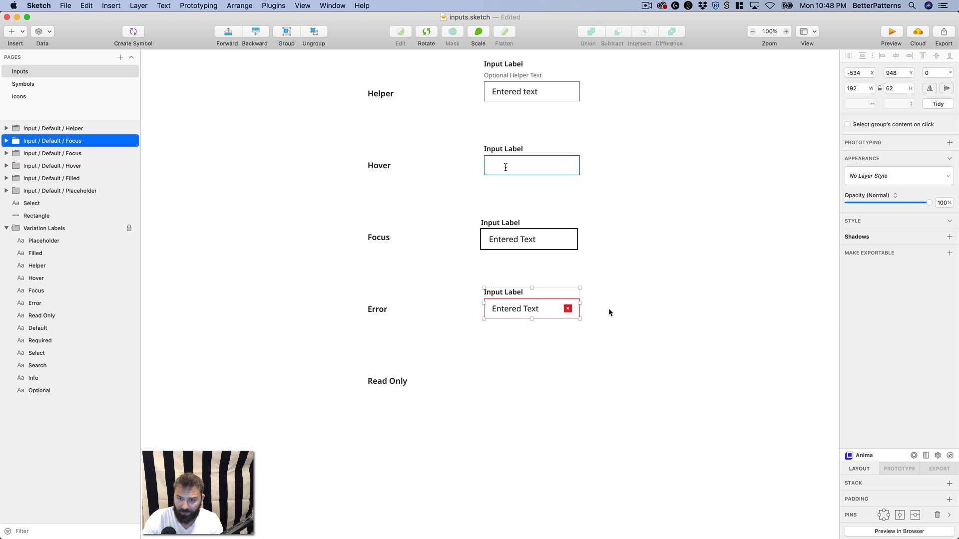
- Left-align the input groups in the Default column, from the Placeholder row to the Error row
drag(629, 230, 675, 252)
key(super+minus)
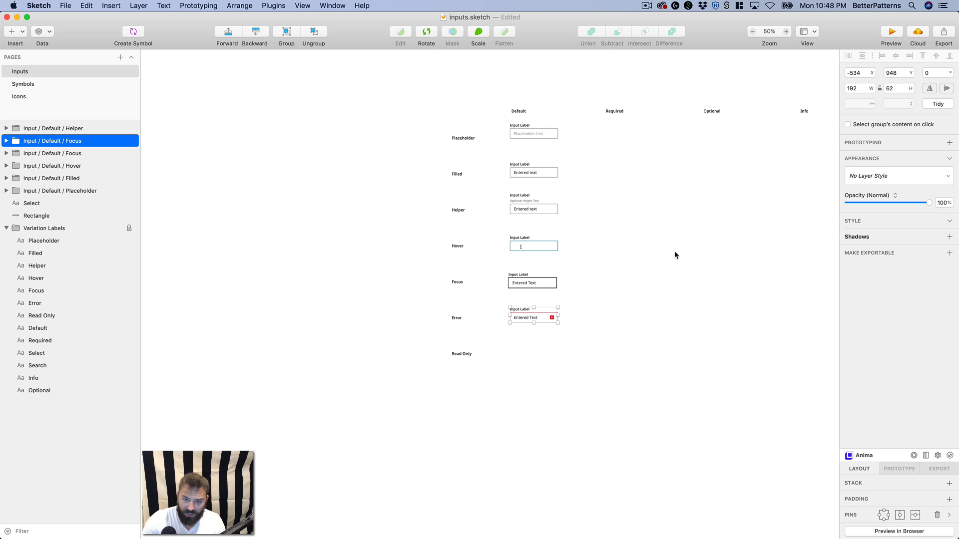
drag(583, 117, 613, 298)
click(882, 57)
click(593, 386)
- Insert the Helper / Error symbol just below the Error-row input field at X -540, Y 1014
key(z)
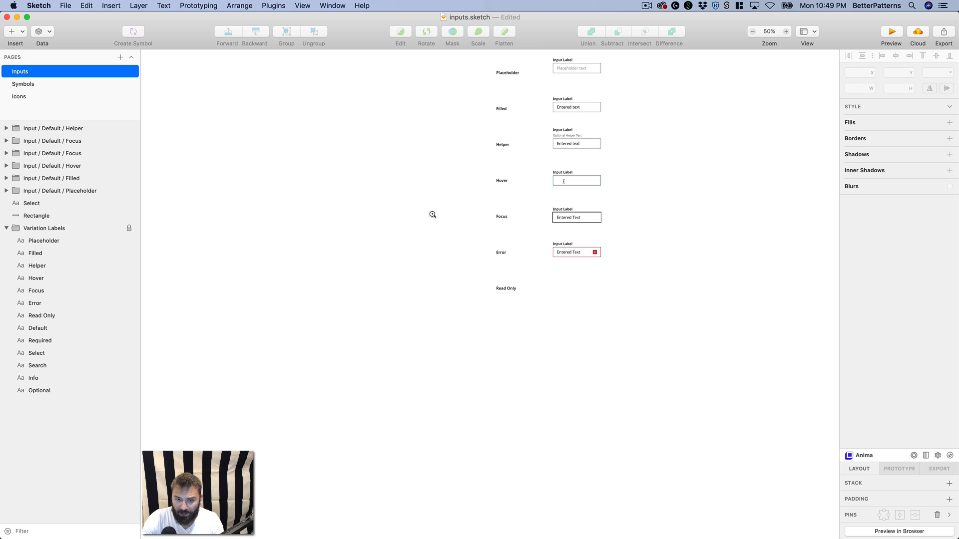
drag(433, 215, 598, 286)
scroll(656, 337, right, 8)
click(445, 317)
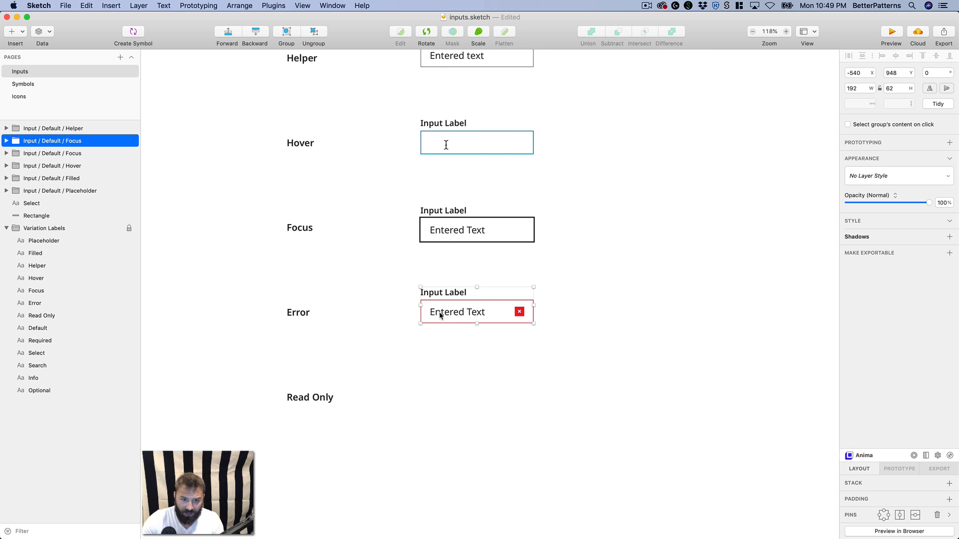
click(111, 5)
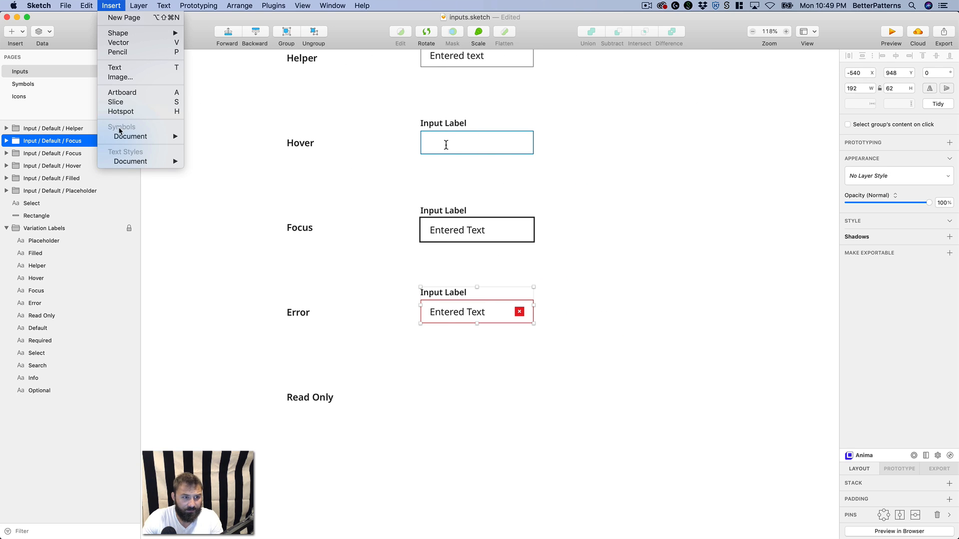
mouse_move(130, 136)
mouse_move(233, 153)
click(315, 151)
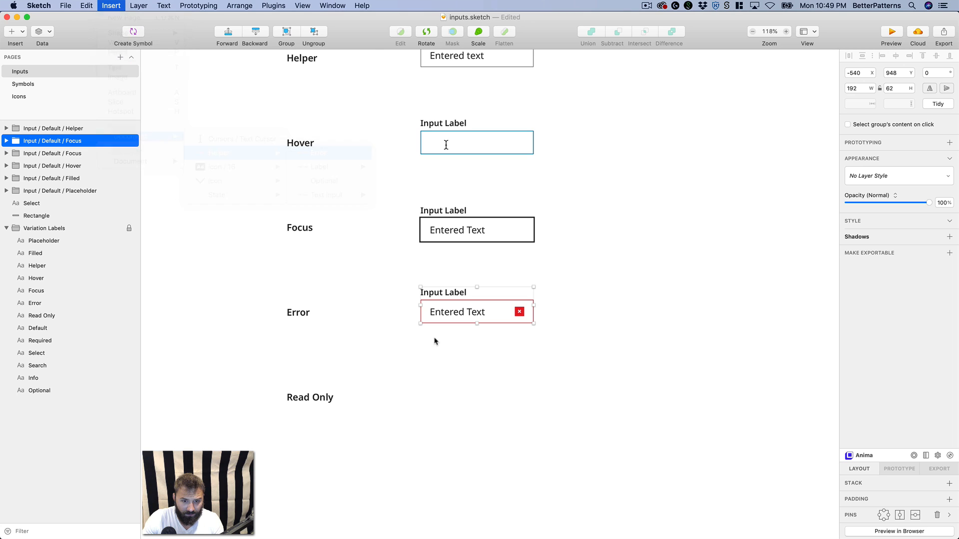
click(441, 343)
drag(442, 344, 442, 334)
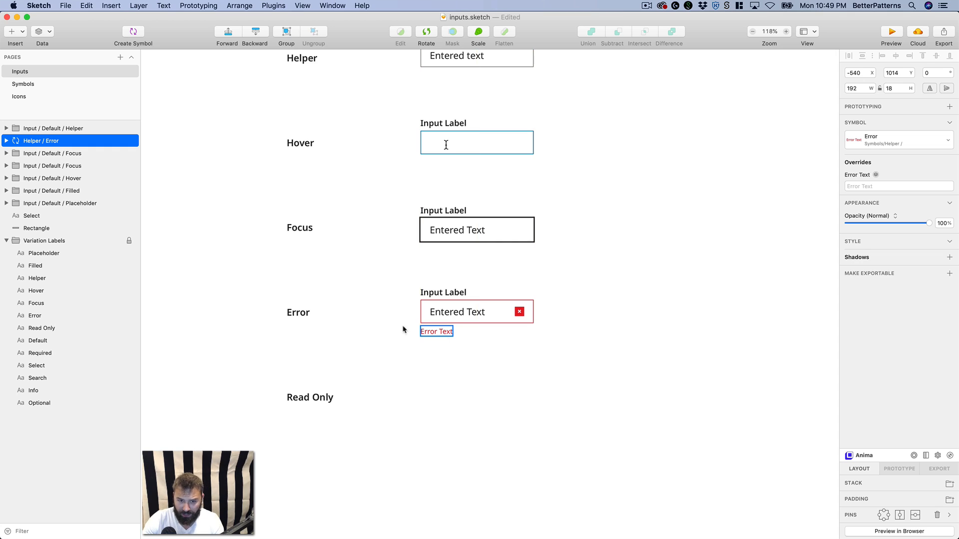
click(880, 187)
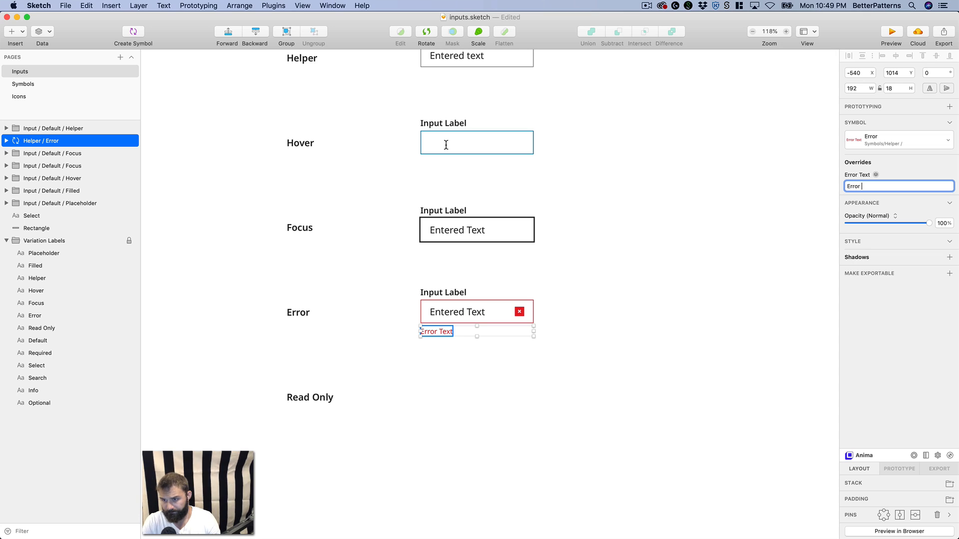
text(Er)
key(BackSpace)
key(BackSpace)
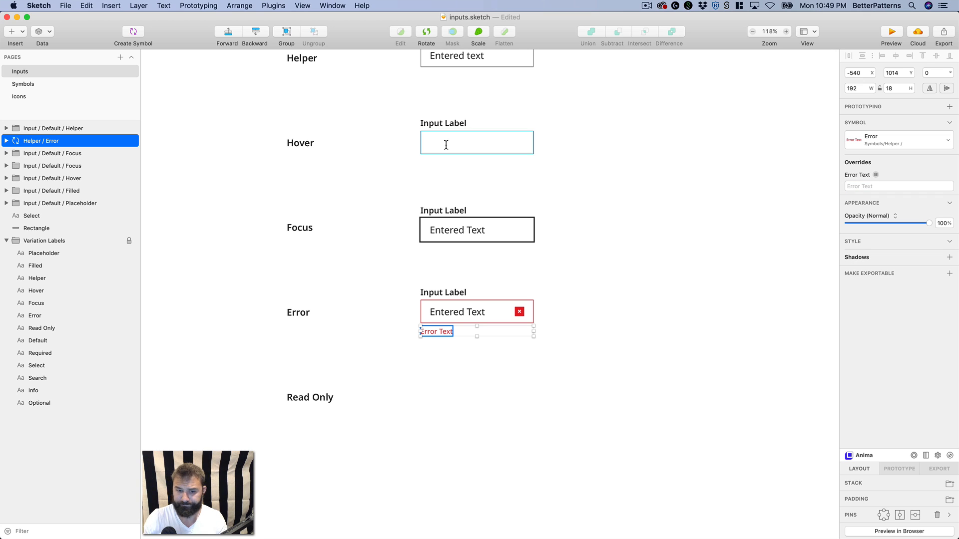
click(469, 375)
click(448, 332)
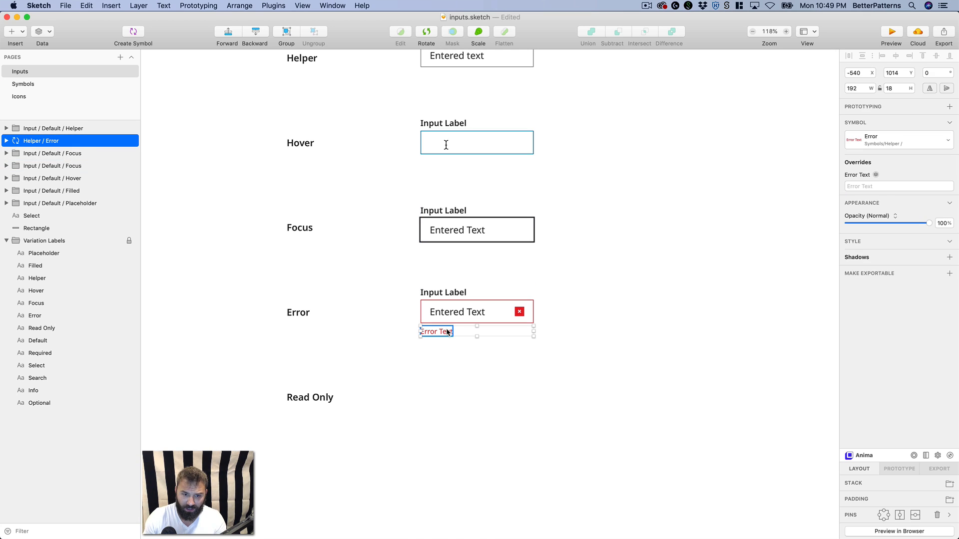
double_click(447, 332)
click(440, 333)
double_click(442, 332)
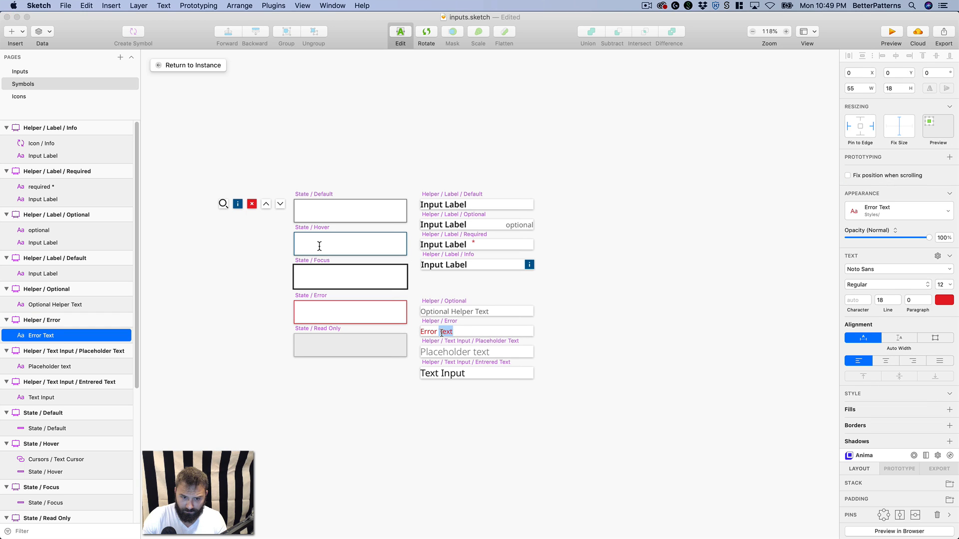
click(532, 434)
click(176, 67)
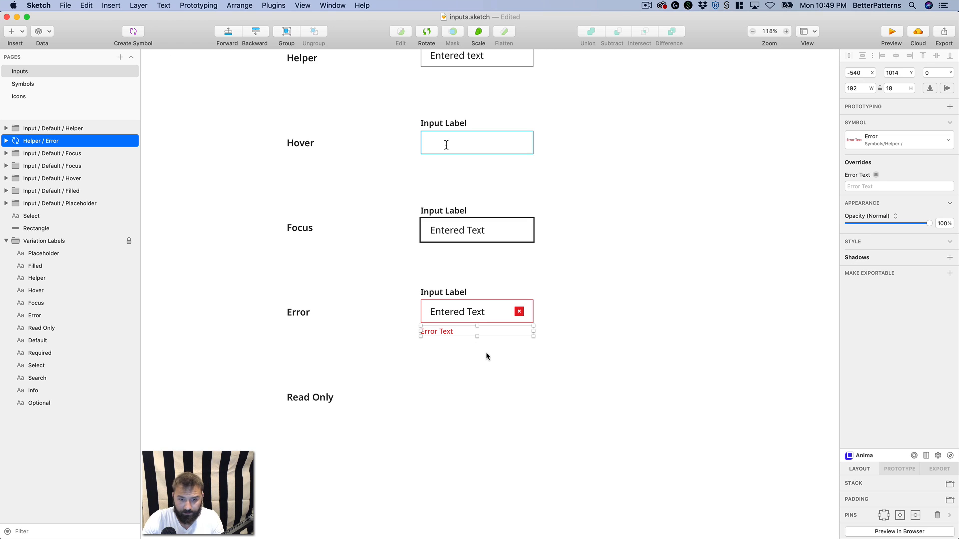
- Move the Helper / Error symbol into the Error-row input group, placing it below the State layer
double_click(446, 331)
key(BackSpace)
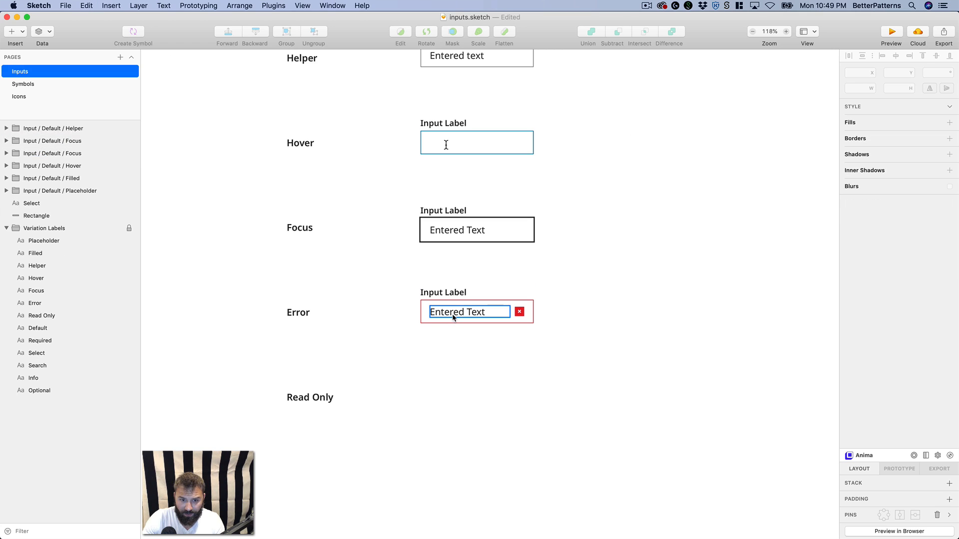
click(451, 322)
double_click(452, 322)
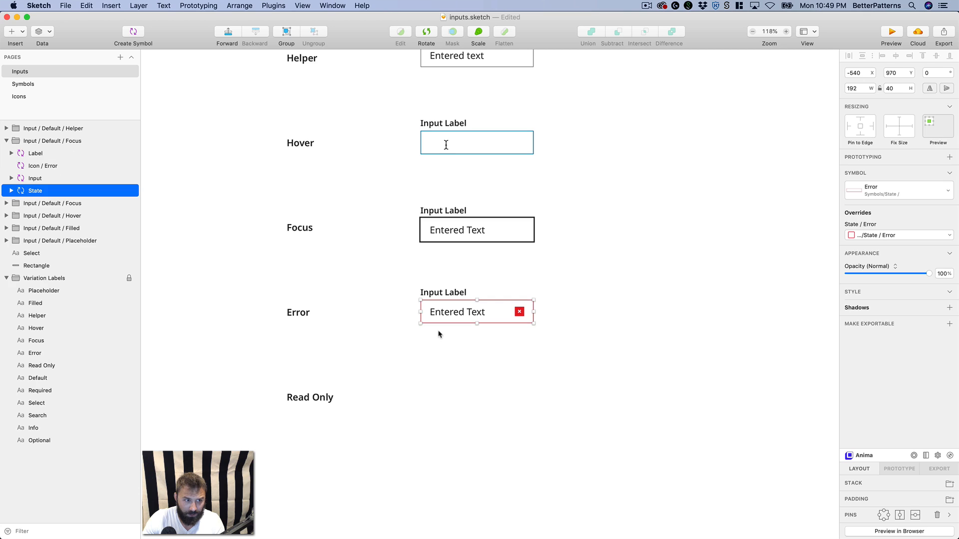
key(super+v)
drag(58, 195, 62, 209)
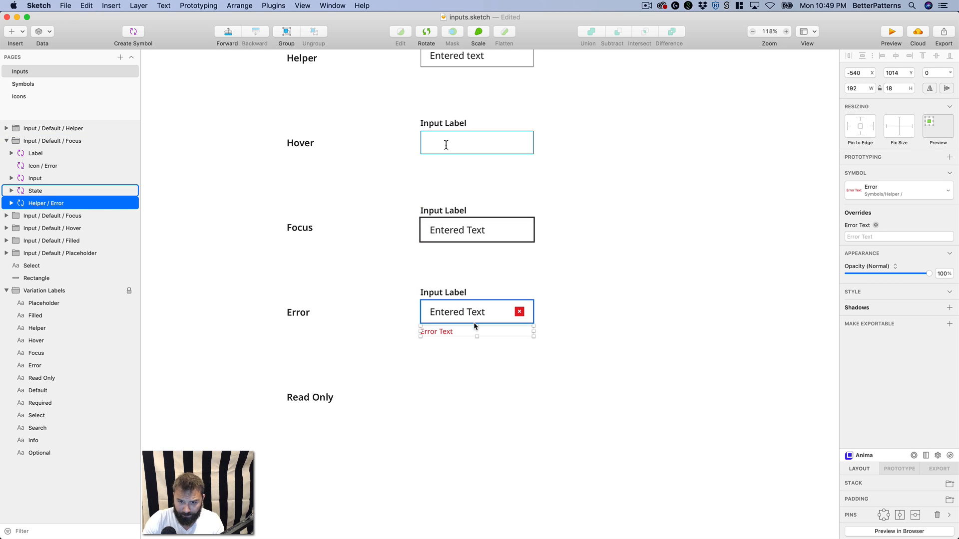
click(520, 312)
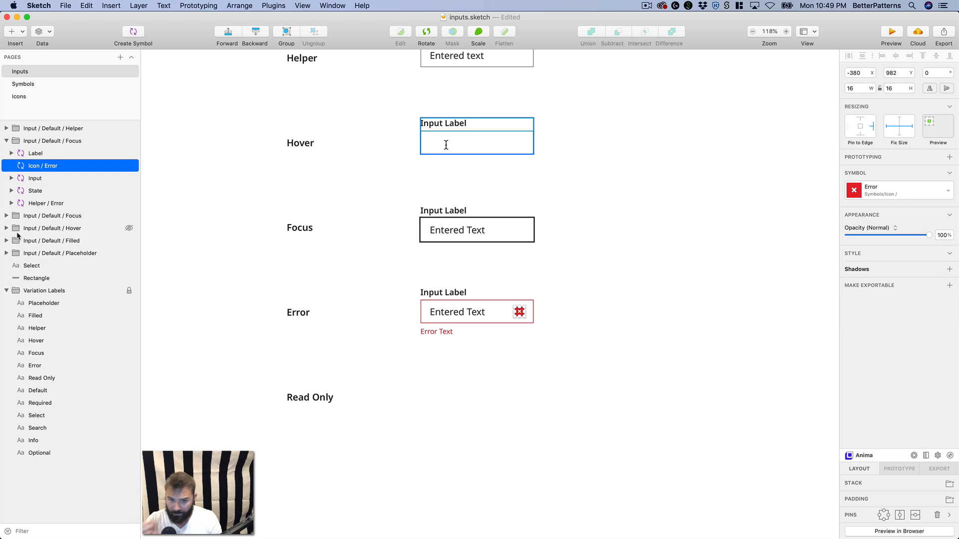
click(667, 180)
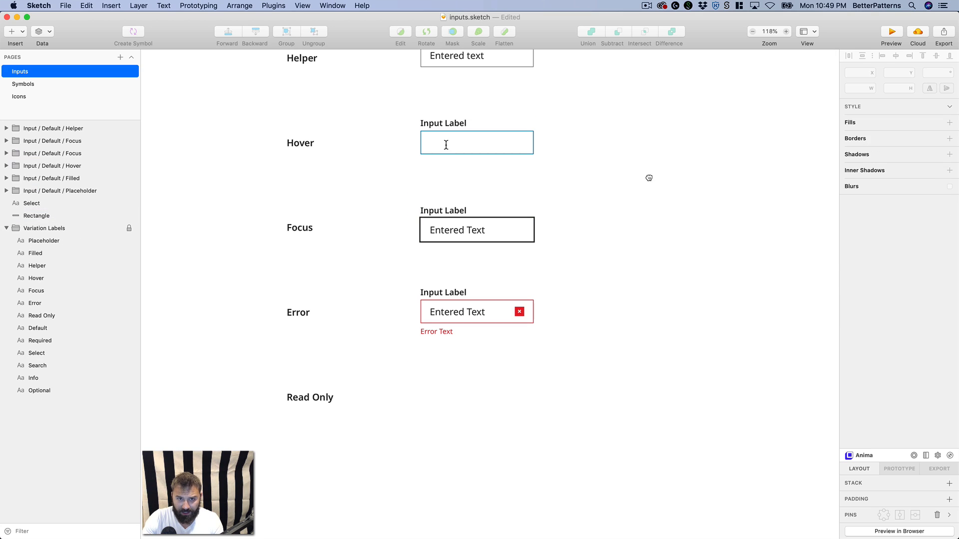
- Rename the Helper / Error layer in the Error-row group to Error Message
scroll(470, 228, up, 4)
super+click(452, 207)
scroll(454, 208, down, 5)
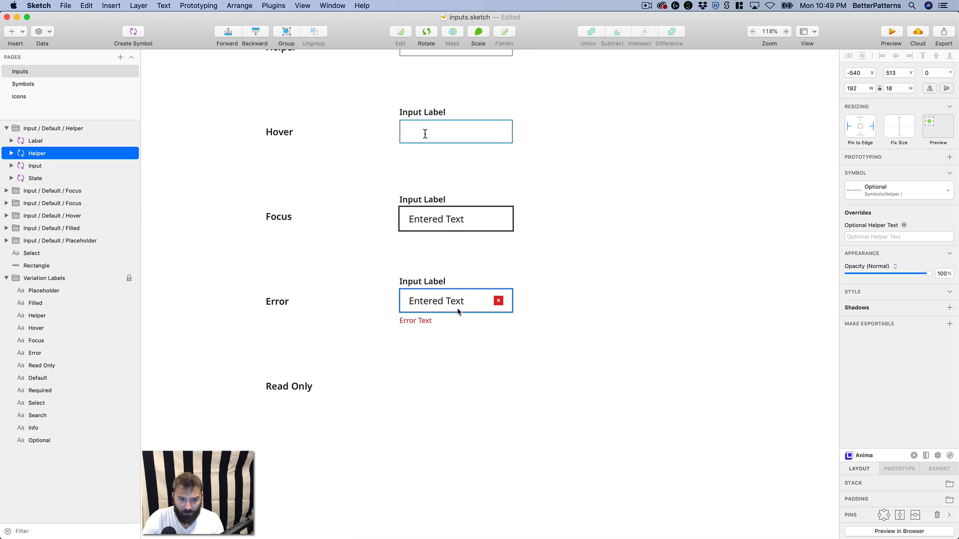
super+click(418, 321)
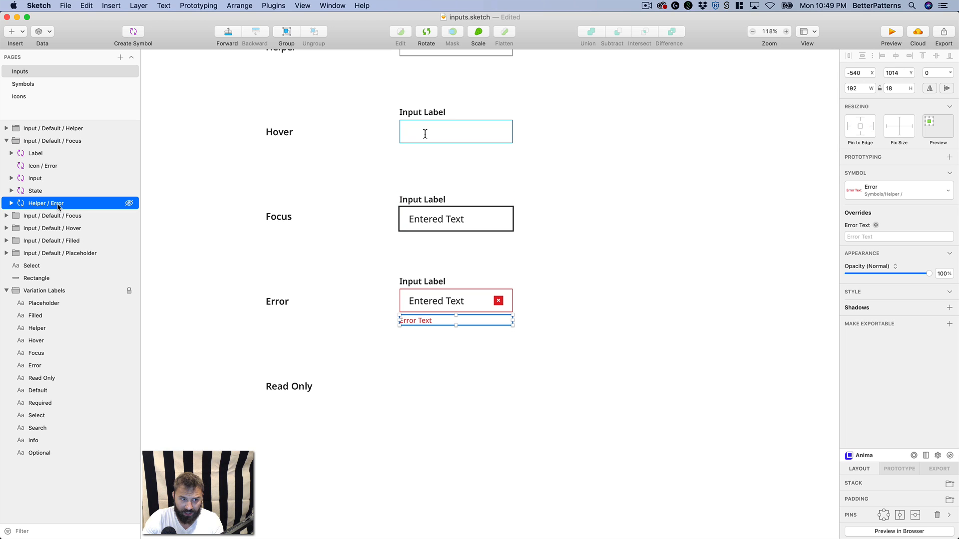
double_click(58, 204)
text(E)
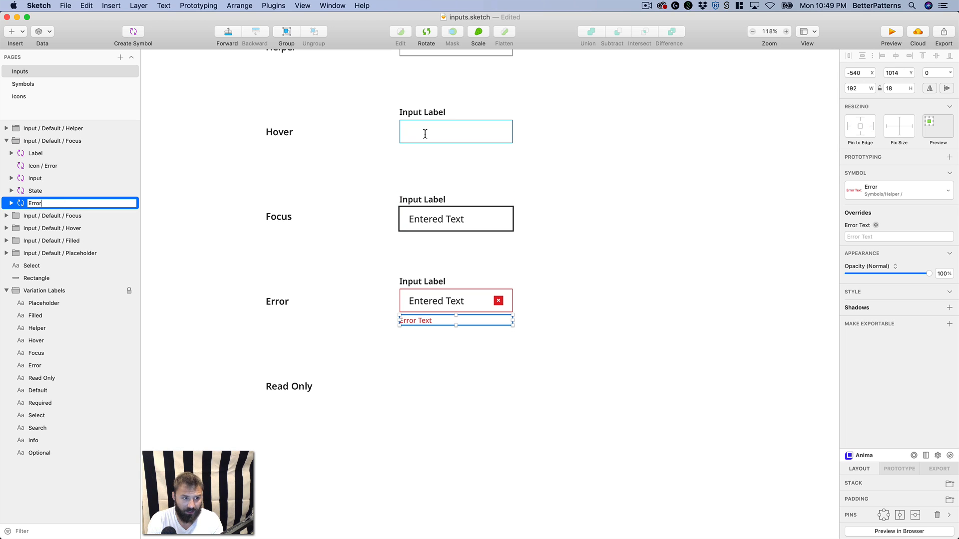
text(rror)
key(Return)
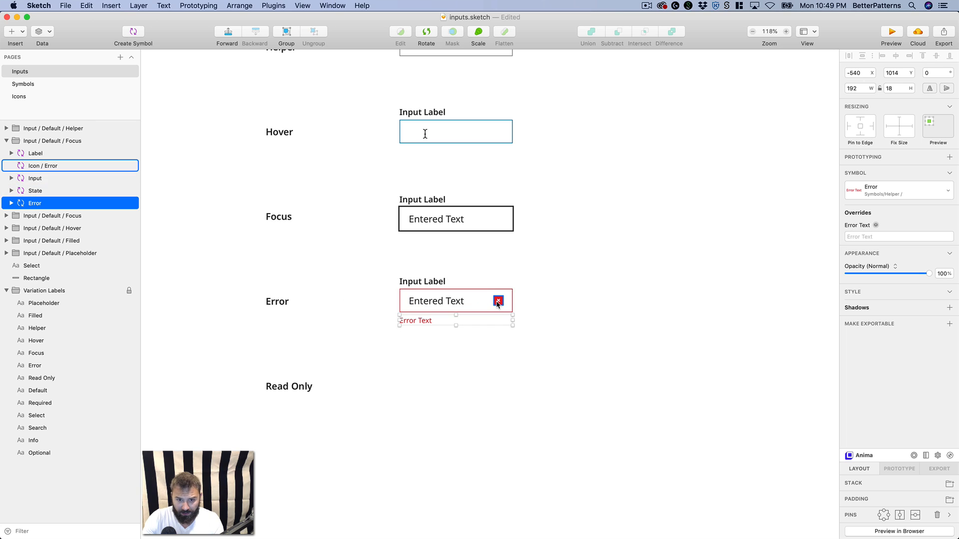
double_click(44, 203)
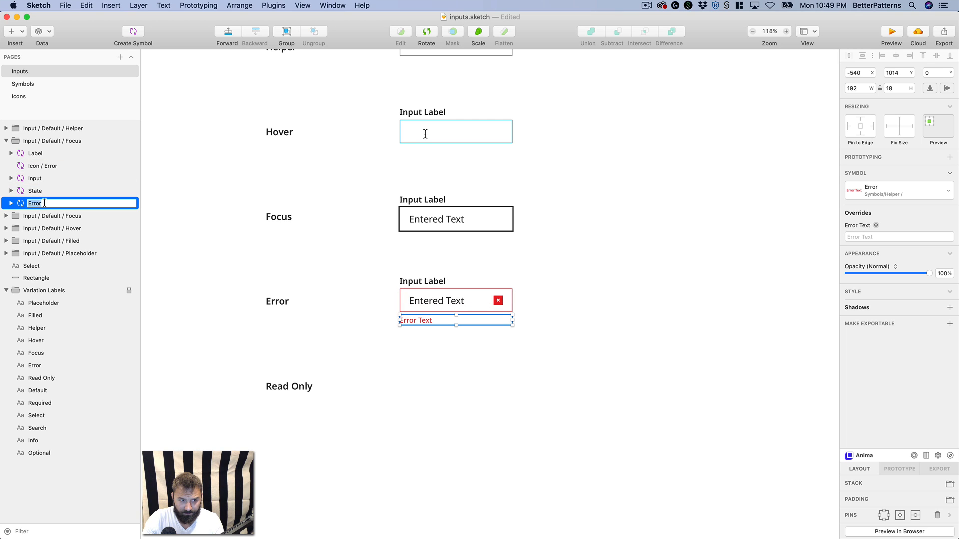
text(Message)
key(Return)
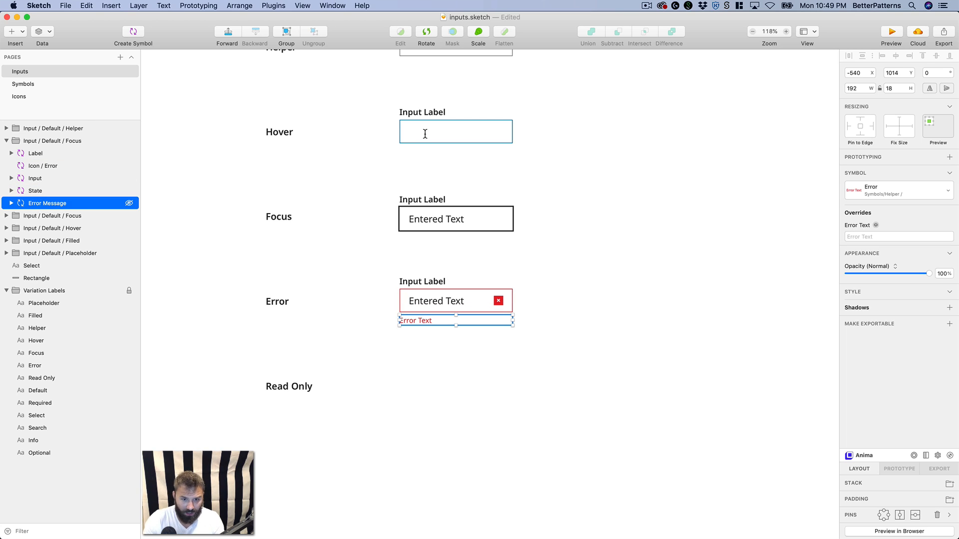
- Rename the Icon / Error layer in the Error-row group to Icon
click(499, 301)
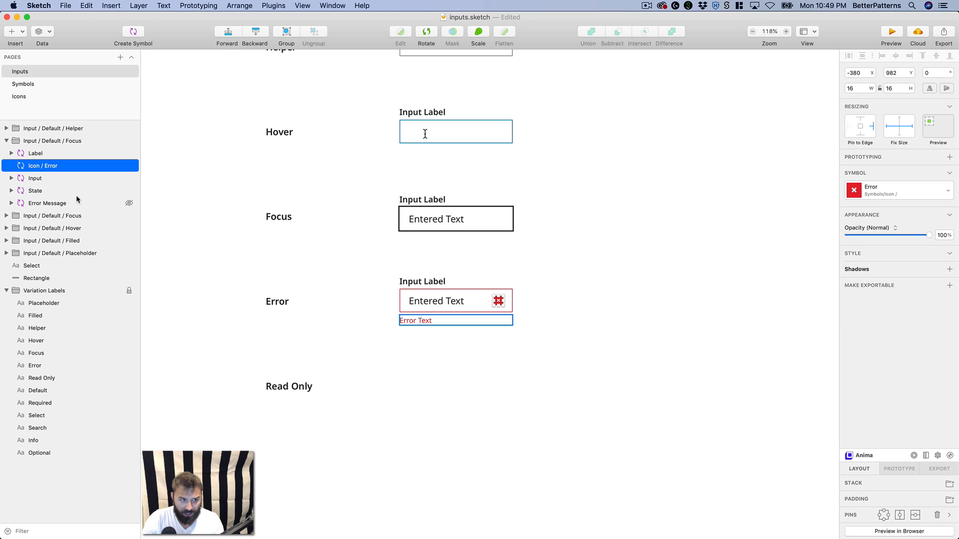
double_click(53, 165)
text(Icon)
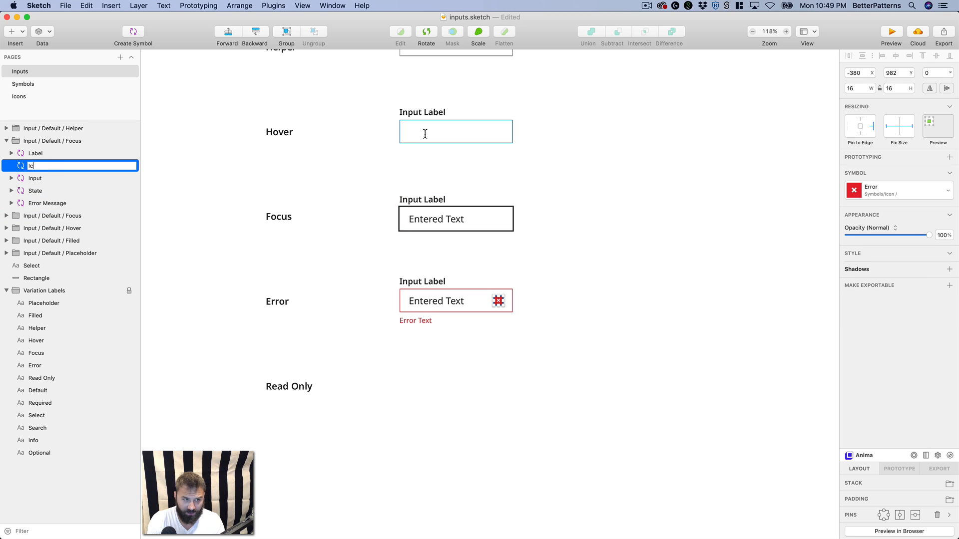
key(Return)
drag(37, 169, 55, 185)
click(584, 360)
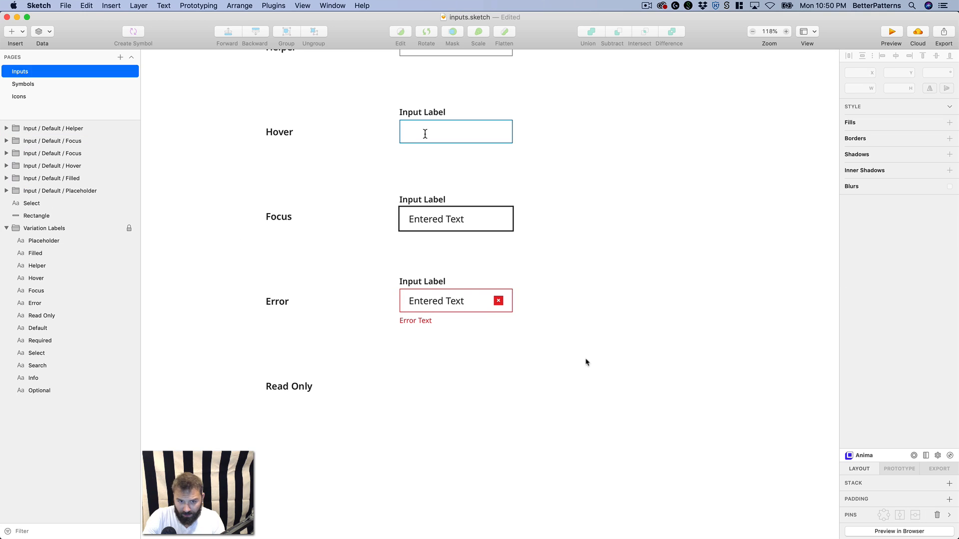
- Duplicate the Focus-row input group and place the copy in the Read Only row at X -540, Y 1100
click(428, 306)
key(super+0)
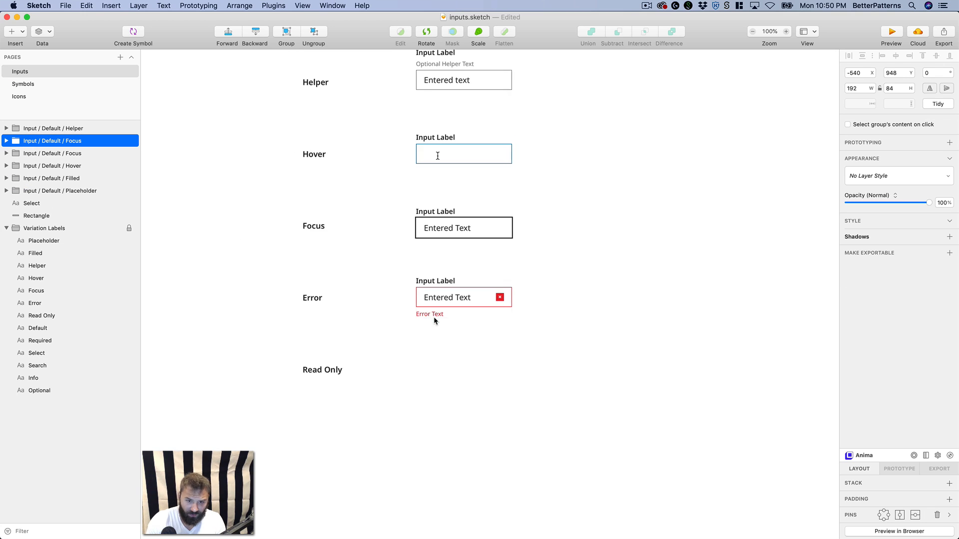
scroll(439, 303, up, 3)
click(453, 257)
scroll(448, 321, down, 4)
scroll(448, 321, left, 3)
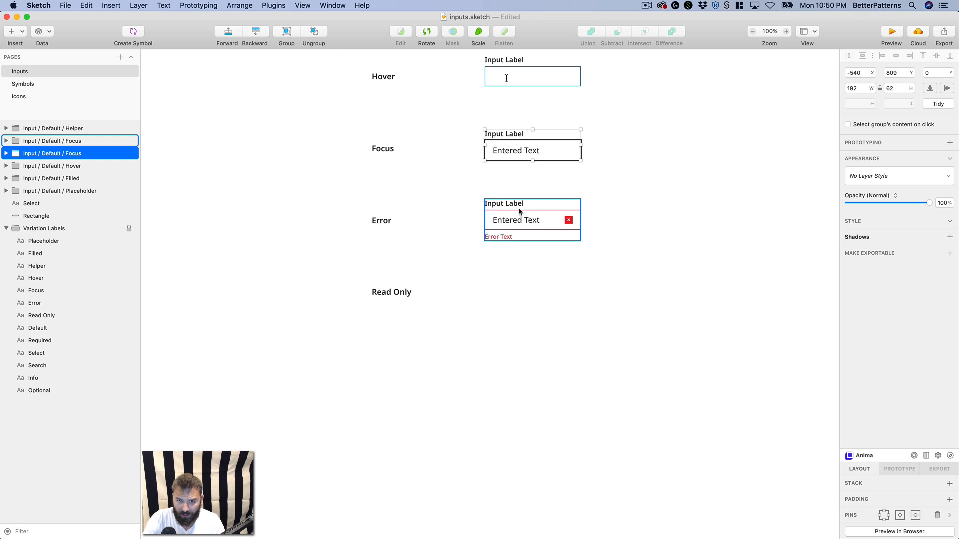
key(super+d)
drag(512, 153, 508, 292)
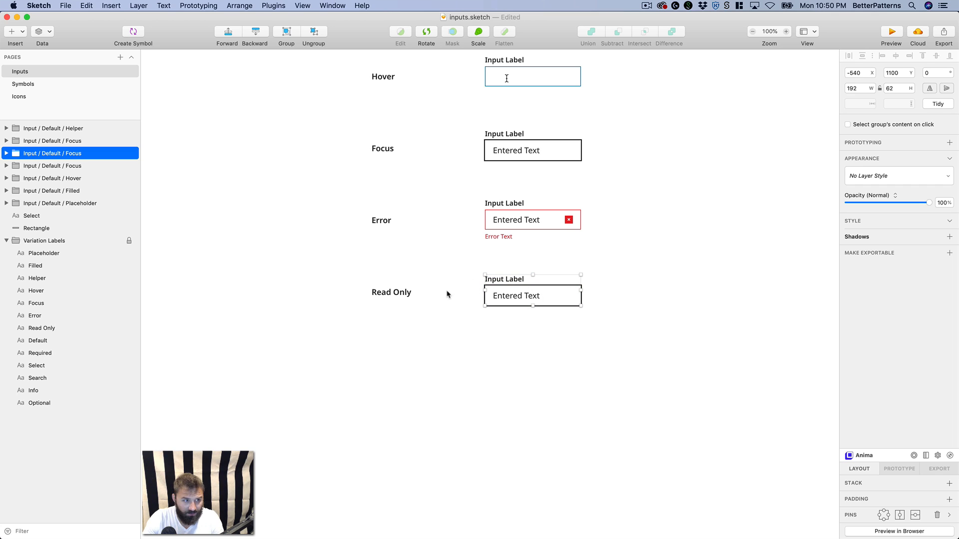
- Rename the Error-row input group to Input / Default / Error
click(529, 228)
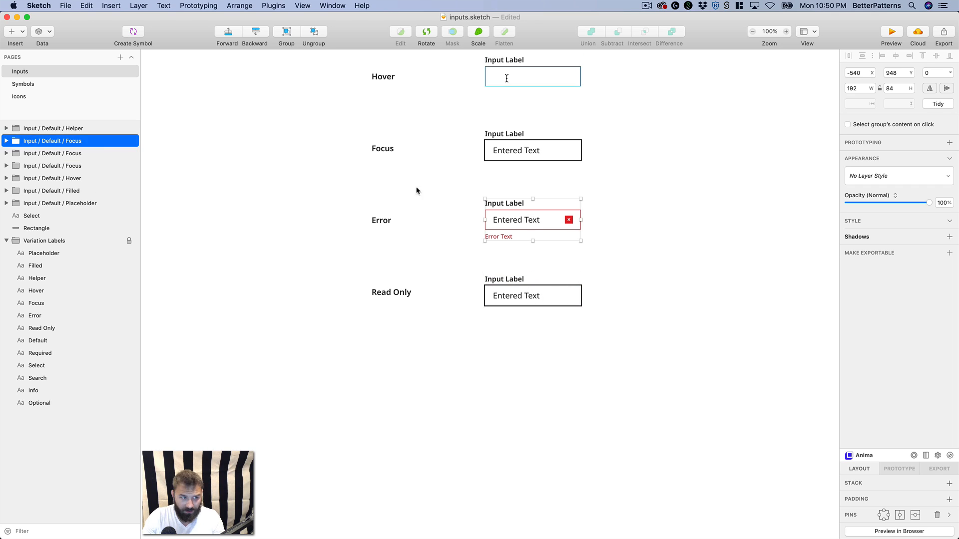
double_click(83, 141)
double_click(79, 141)
text(Error)
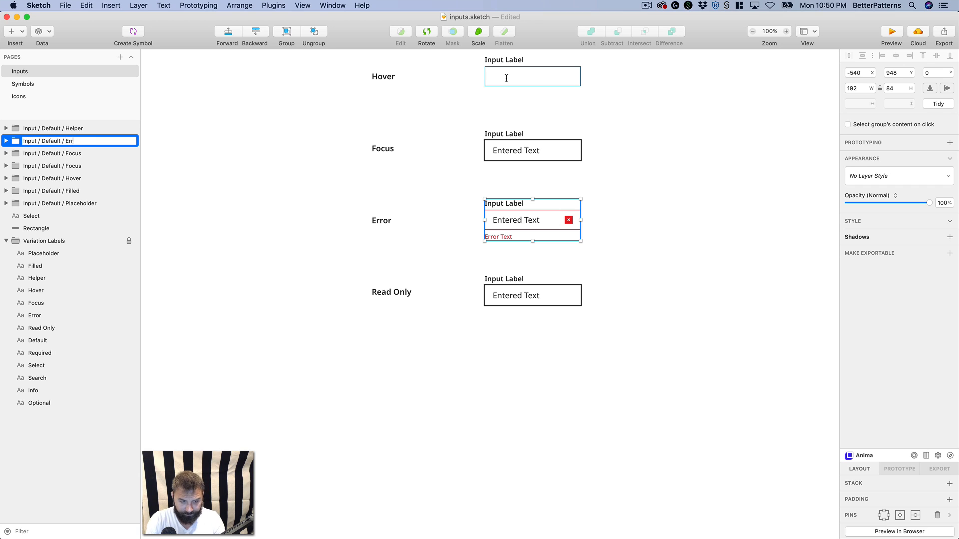
key(Return)
- Rename the Read Only row's input group to Input / Default / Read Only
click(539, 153)
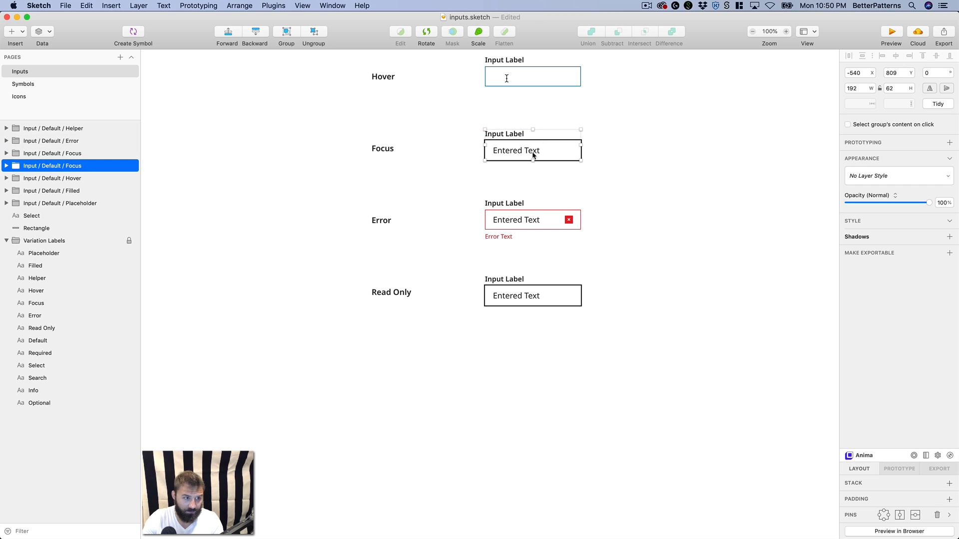
click(524, 297)
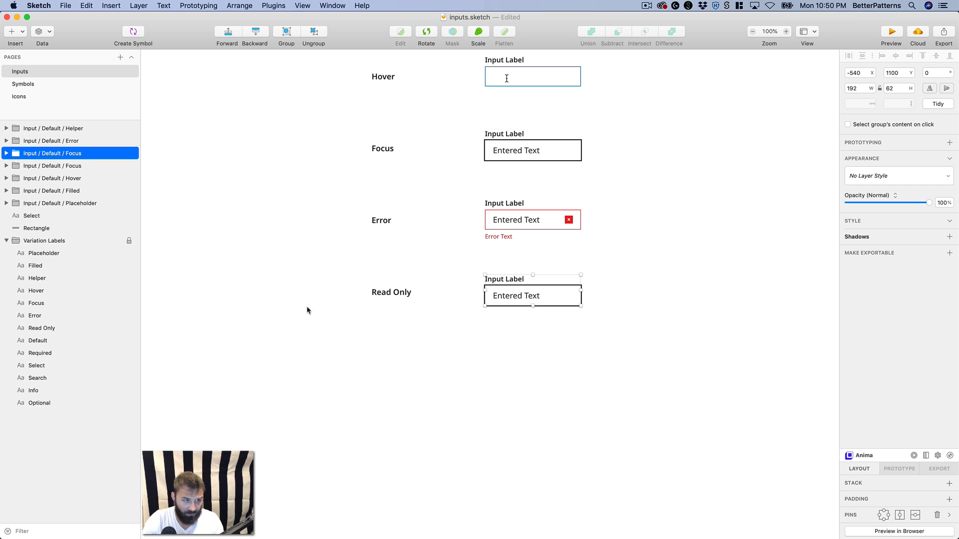
double_click(80, 154)
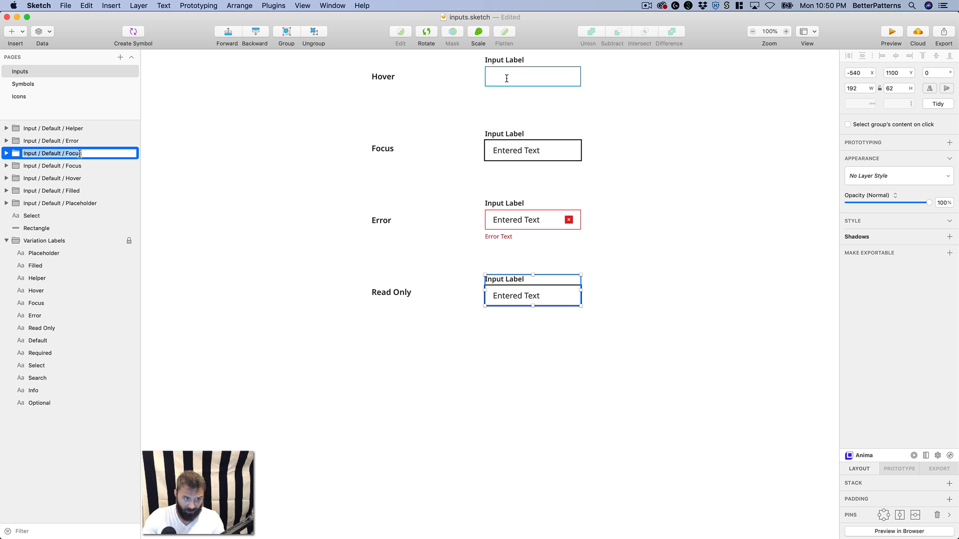
double_click(80, 153)
text(Read Only)
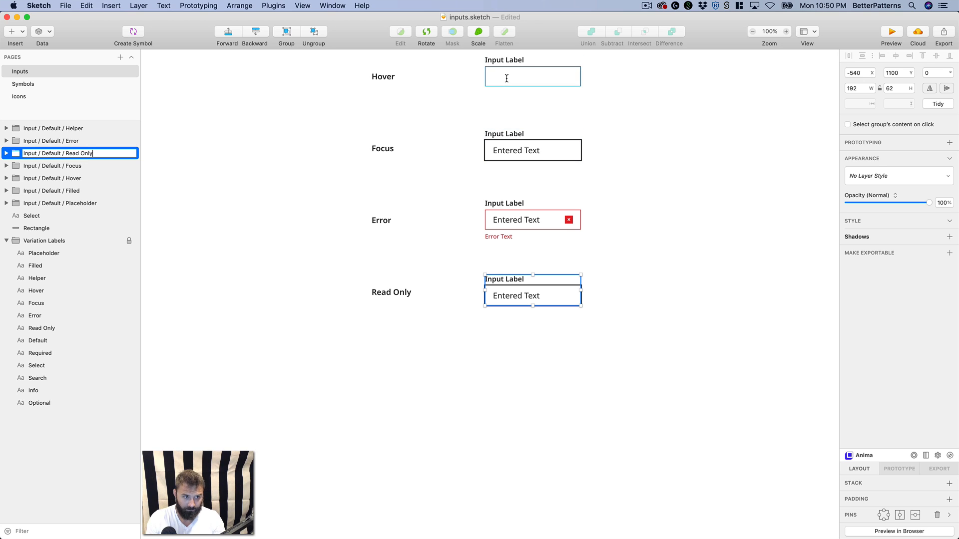
key(Return)
- Swap the State symbol in the Read Only row's input group to State / Read Only
click(627, 311)
super+click(568, 296)
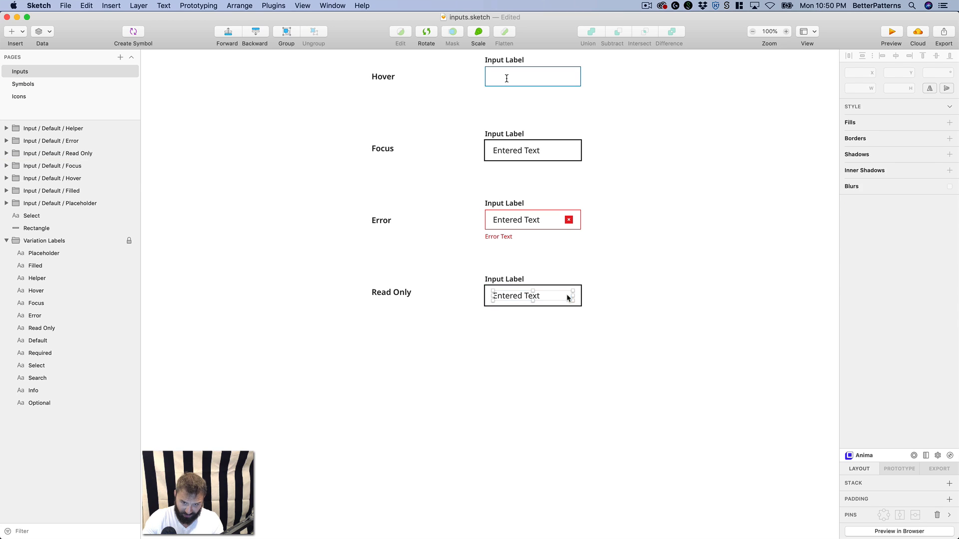
super+click(568, 298)
click(899, 192)
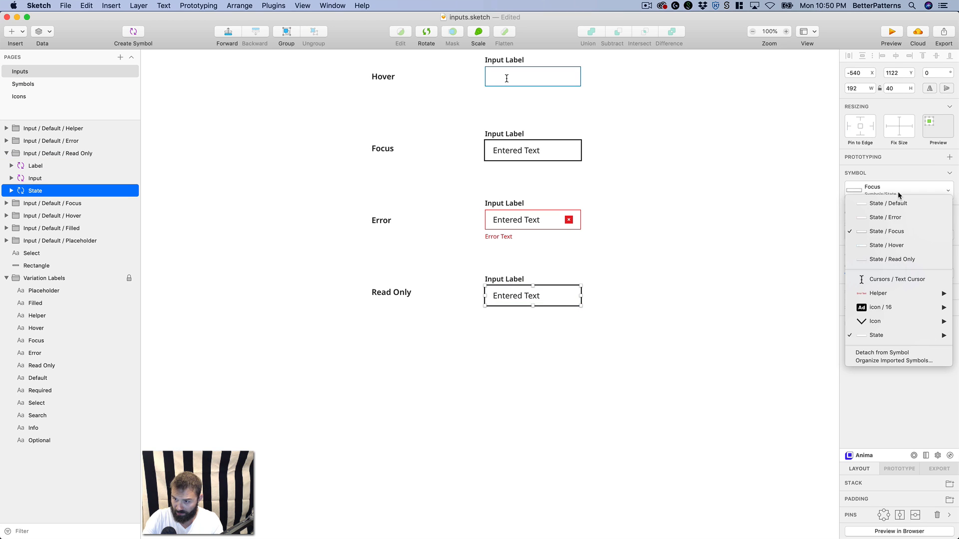
click(911, 259)
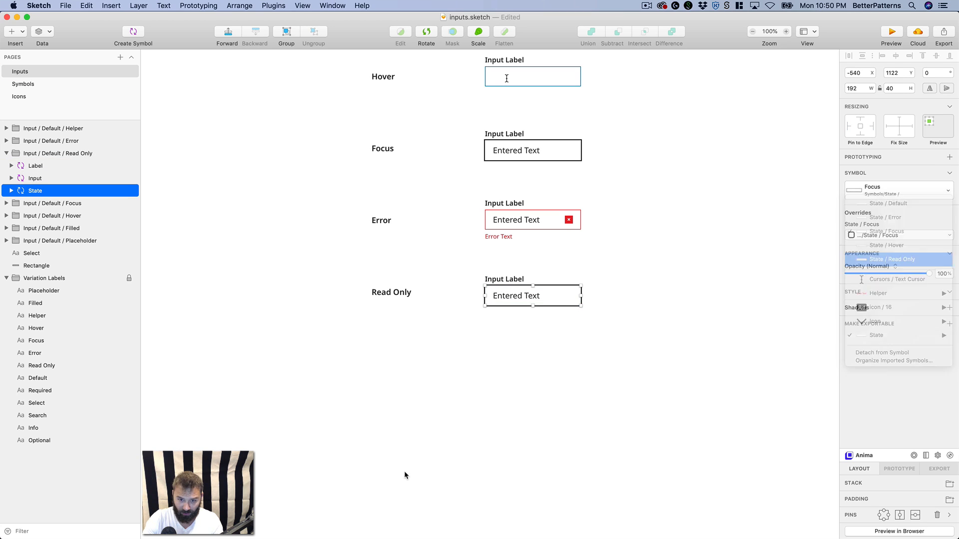
click(602, 382)
- Review the Default column's input variations from the Placeholder row to the Read Only row
drag(601, 377, 567, 403)
key(super+minus)
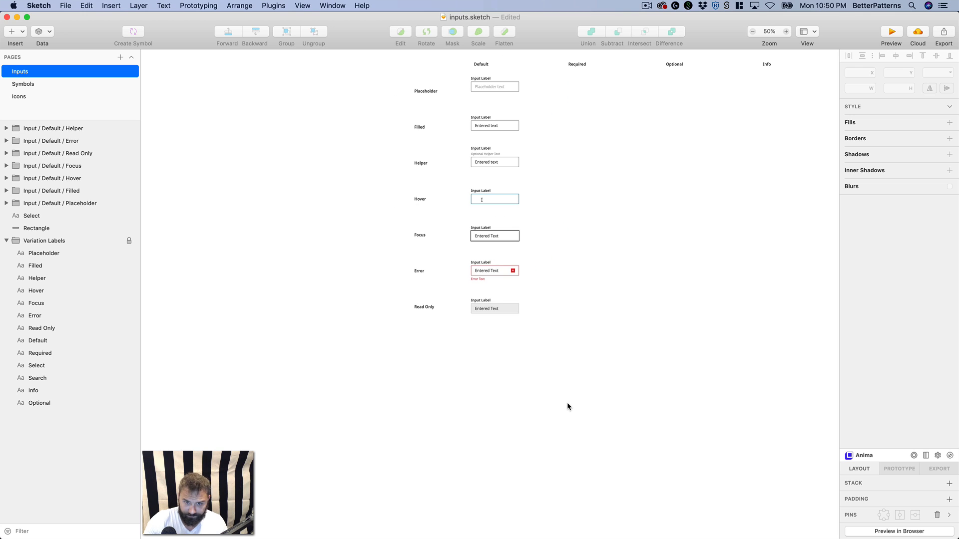
drag(581, 332, 543, 384)
drag(361, 119, 562, 415)
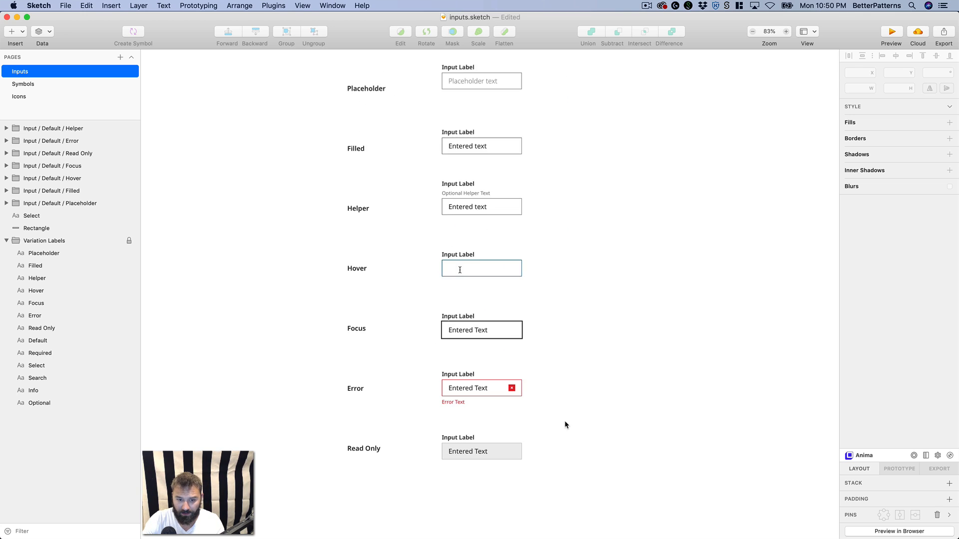
drag(564, 348, 524, 373)
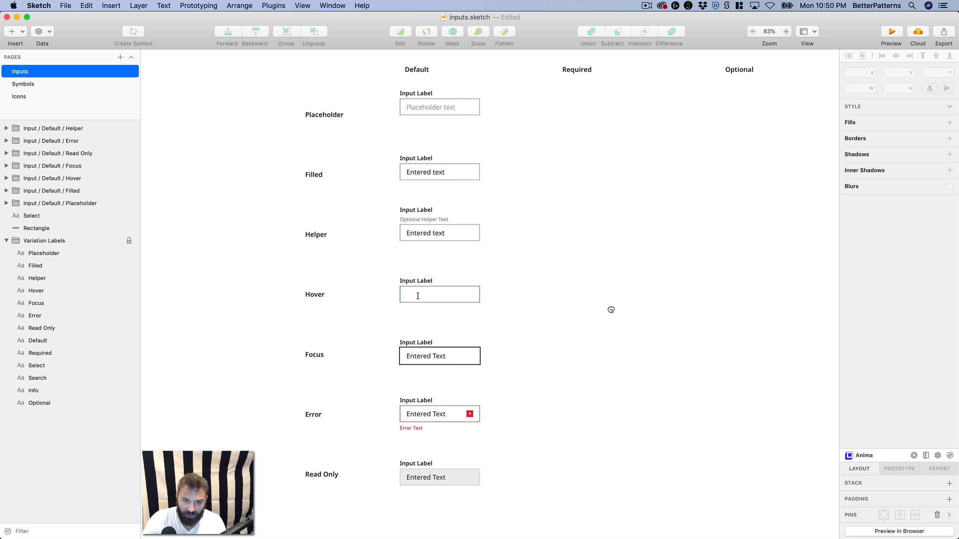
drag(610, 310, 581, 324)
- Open the source of the Placeholder-row label symbol and examine the Helper / Label variants on the Symbols page
click(414, 113)
click(414, 114)
double_click(416, 117)
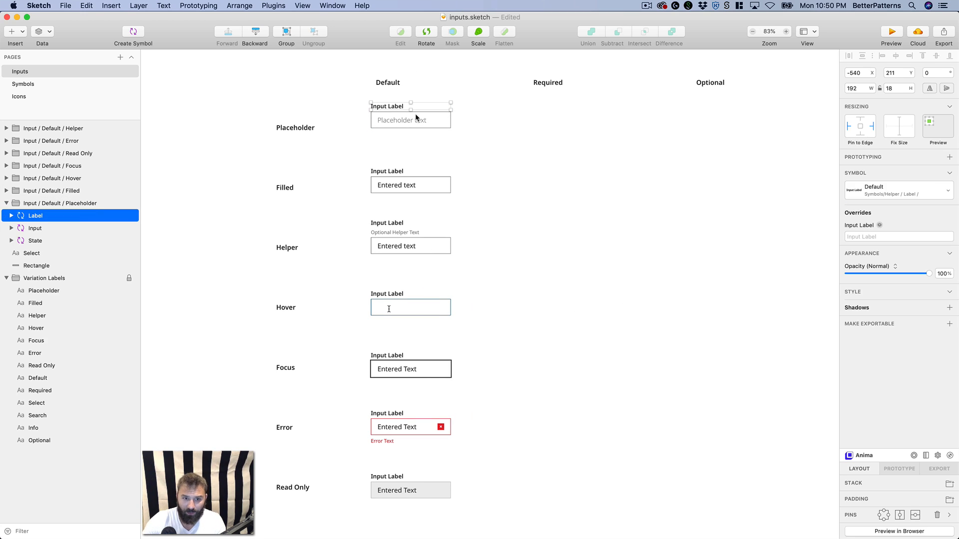
double_click(410, 113)
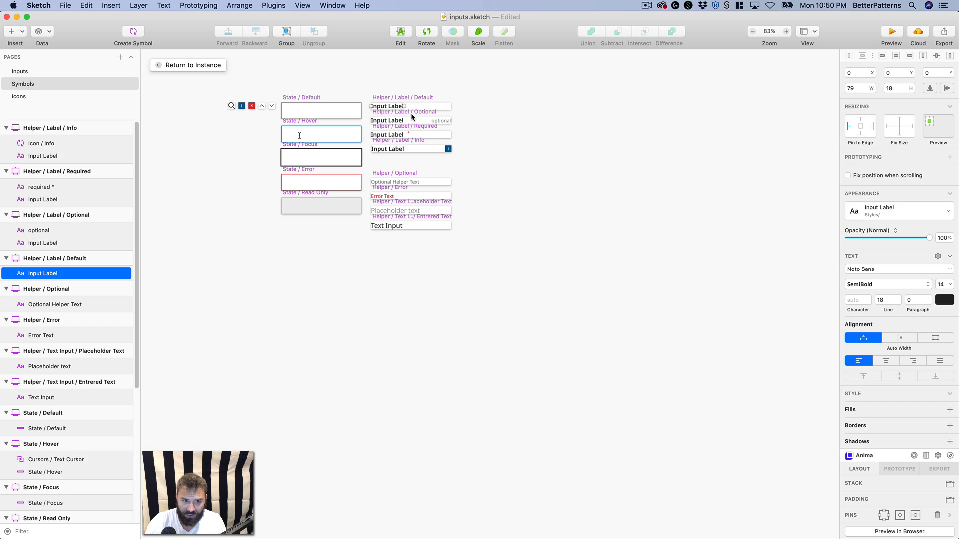
click(534, 260)
drag(530, 272, 553, 324)
key(z)
drag(251, 140, 571, 307)
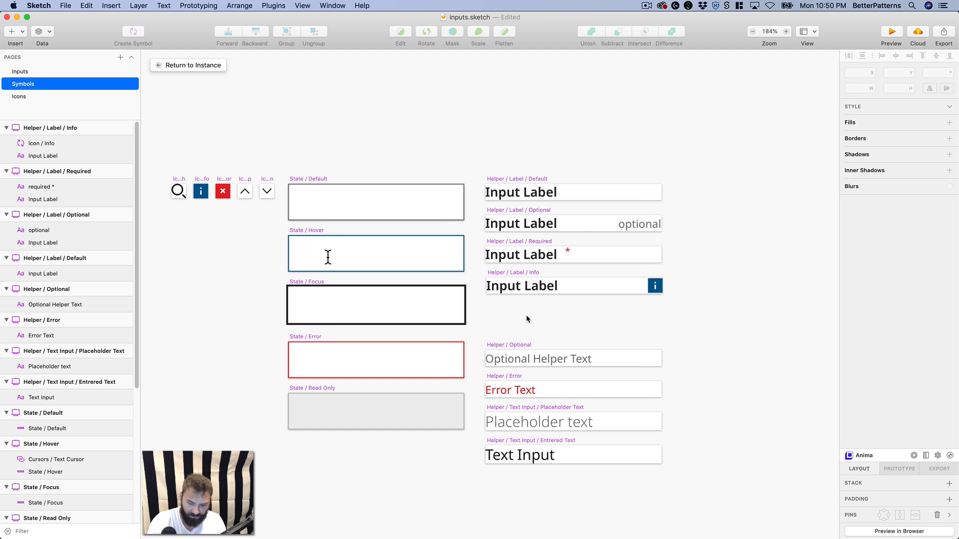
- Return to the Placeholder-row label instance on the Inputs page and examine the grid's Default column and the empty columns beside it
key(super+minus)
key(super+minus)
key(super+minus)
click(191, 65)
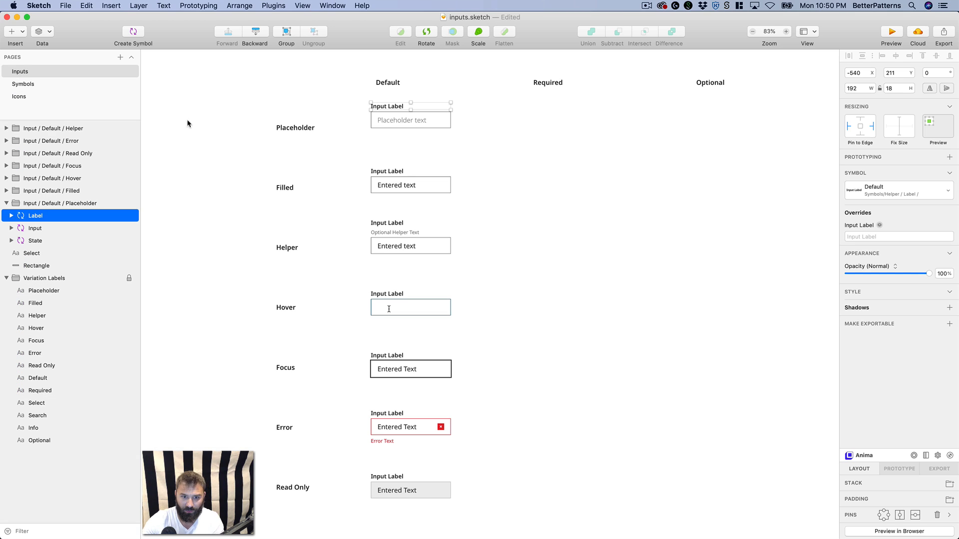
key(super+minus)
key(space)
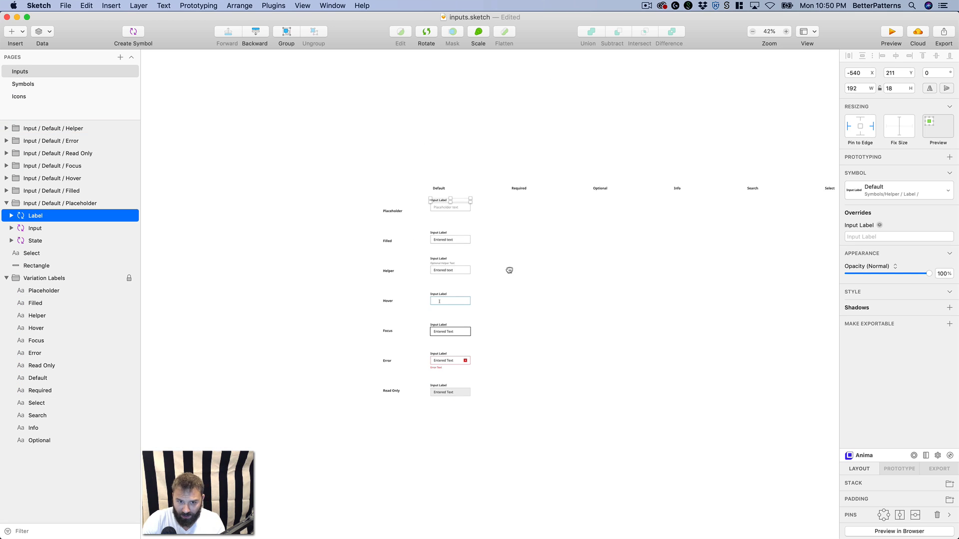
drag(510, 270, 493, 235)
key(z)
drag(350, 162, 654, 445)
key(space)
drag(599, 310, 575, 394)
key(space)
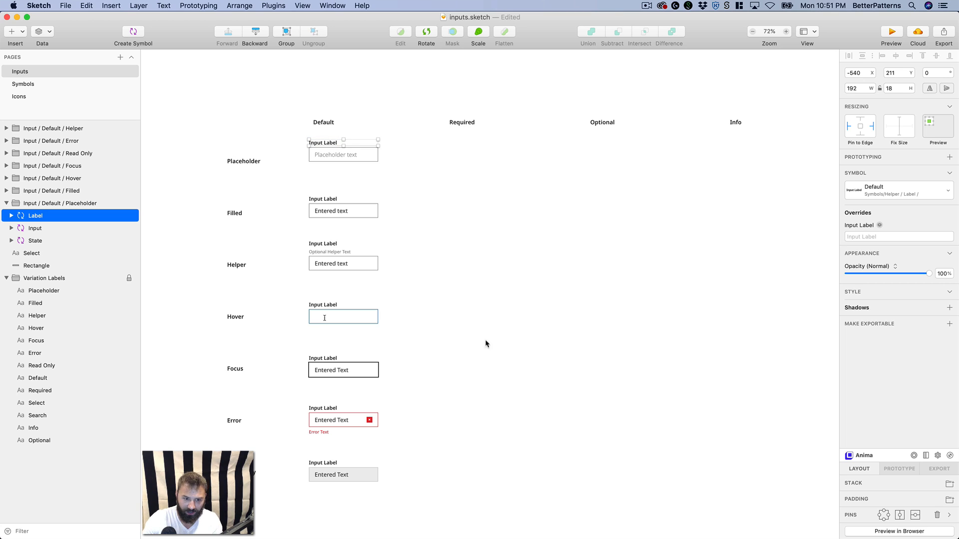
- Reorder the seven Input / Default groups in the layer list by Position Y (Top-Bottom)
click(71, 203)
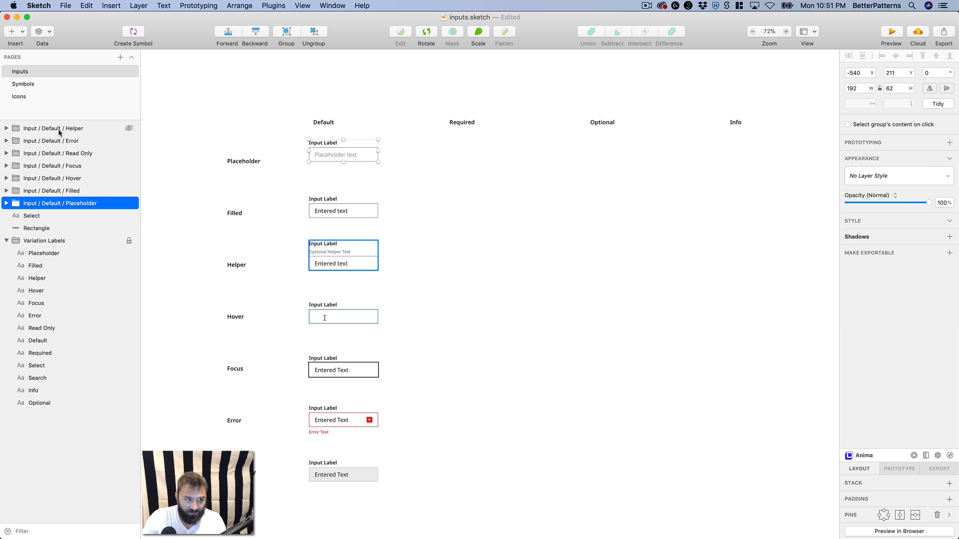
shift+click(59, 130)
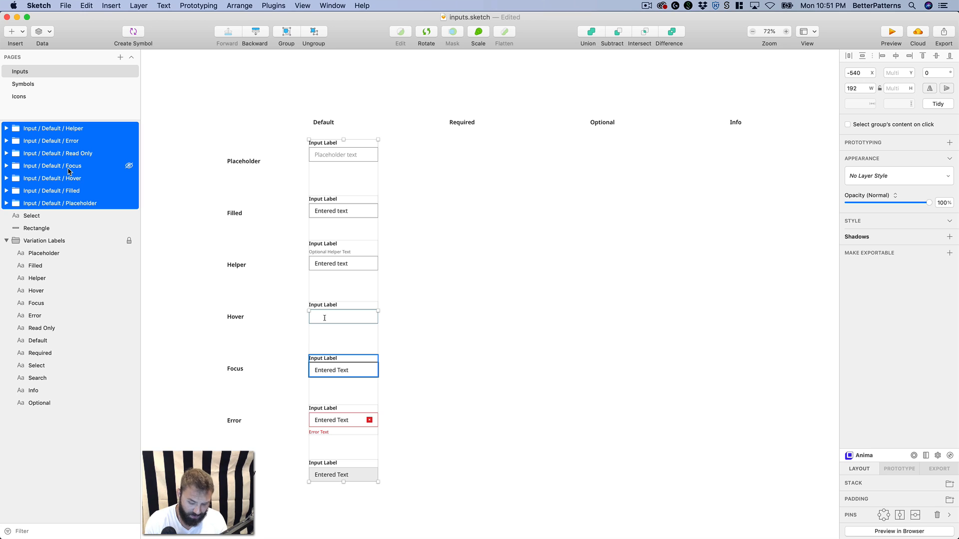
key(super+apostrophe)
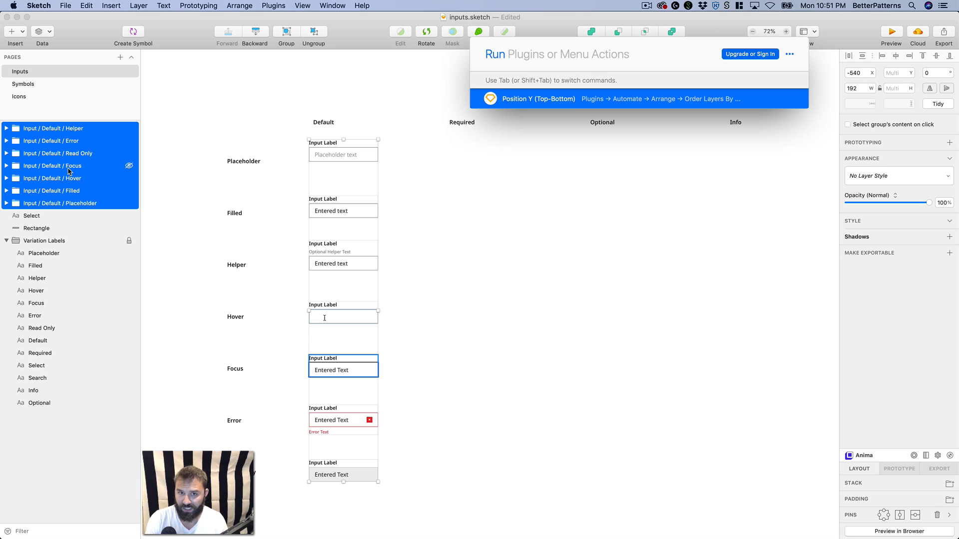
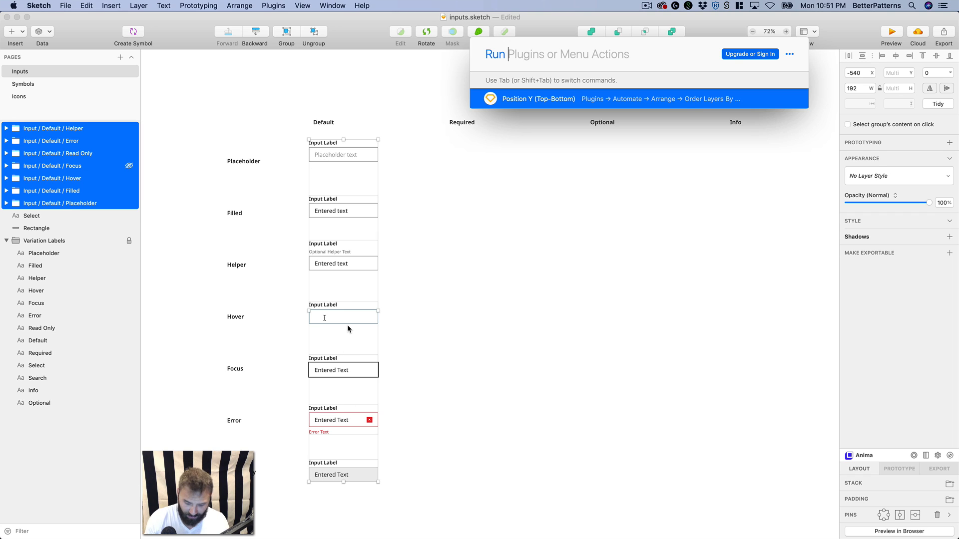
key(Return)
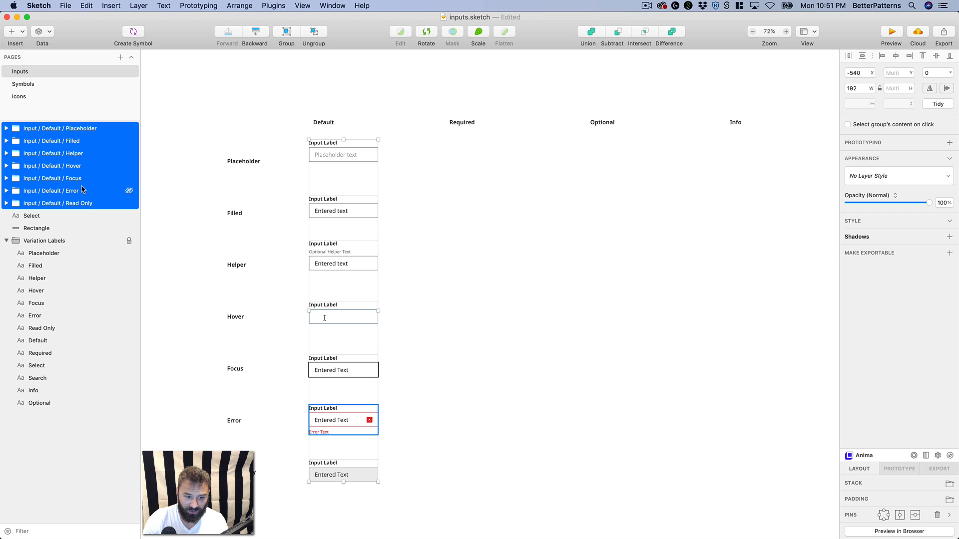
click(518, 191)
- Duplicate the seven Default input groups, Placeholder to Read Only, and place the copies under the Required heading at X -157
click(359, 154)
shift+click(352, 203)
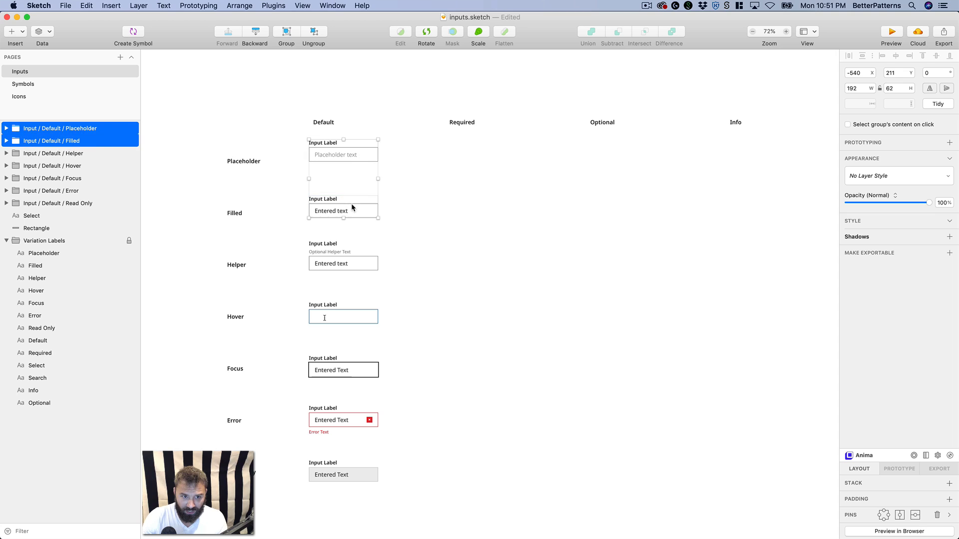
shift+click(337, 270)
shift+click(331, 312)
shift+click(339, 375)
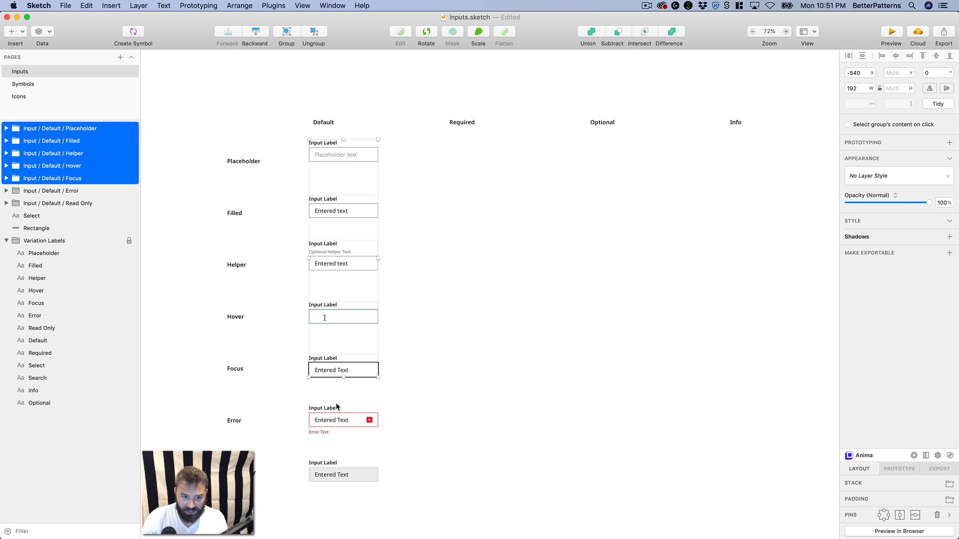
shift+click(338, 425)
shift+click(330, 478)
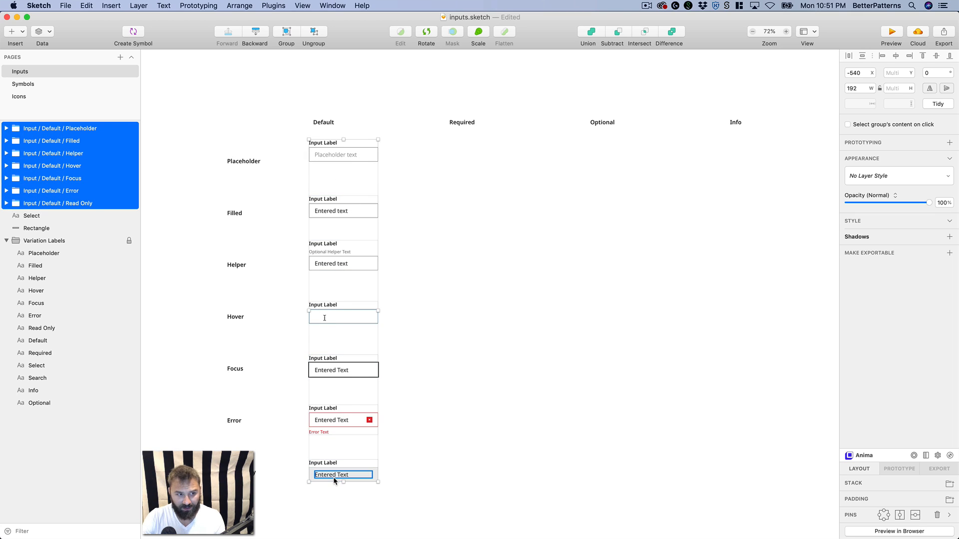
key(super+d)
drag(355, 220, 481, 209)
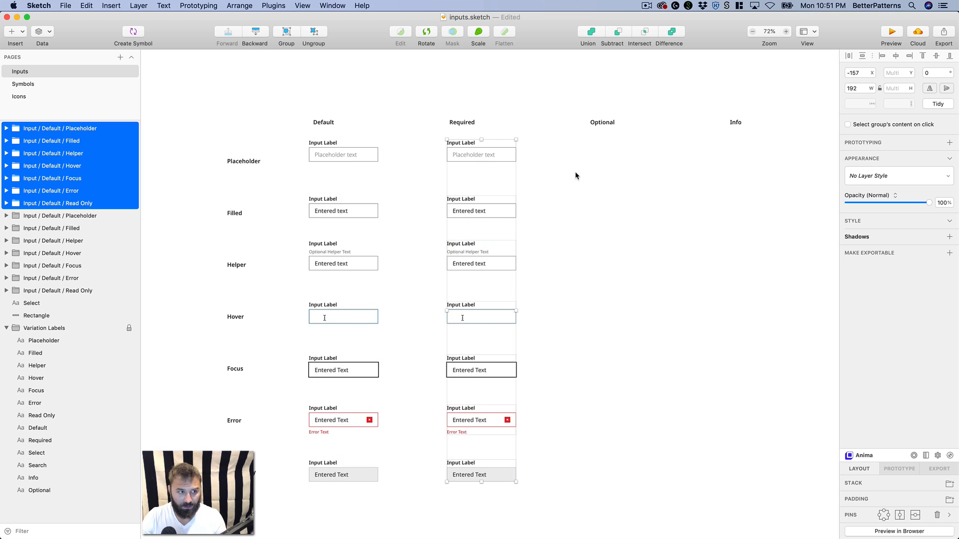
- Swap the label symbols of all seven input groups in the Required column to Helper / Label / Required
scroll(540, 175, right, 3)
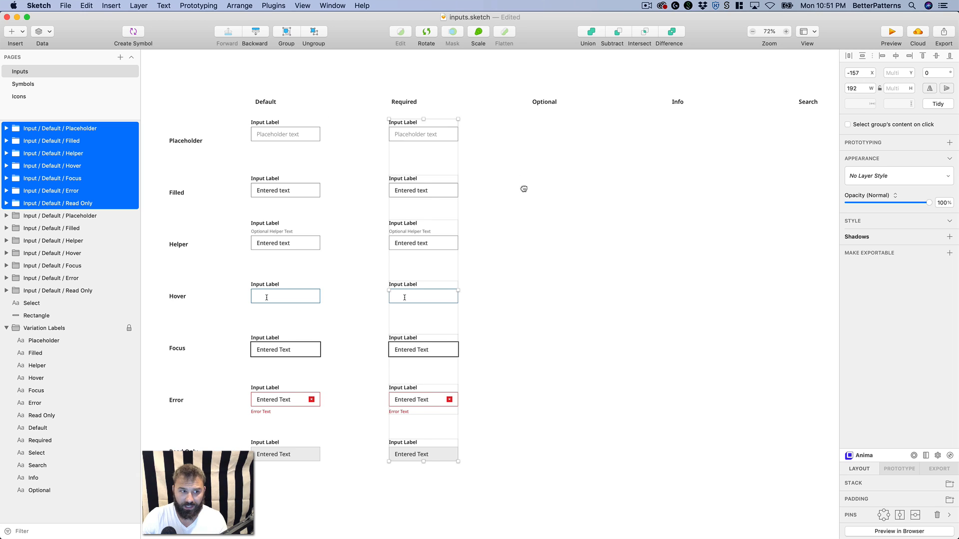
super+click(421, 142)
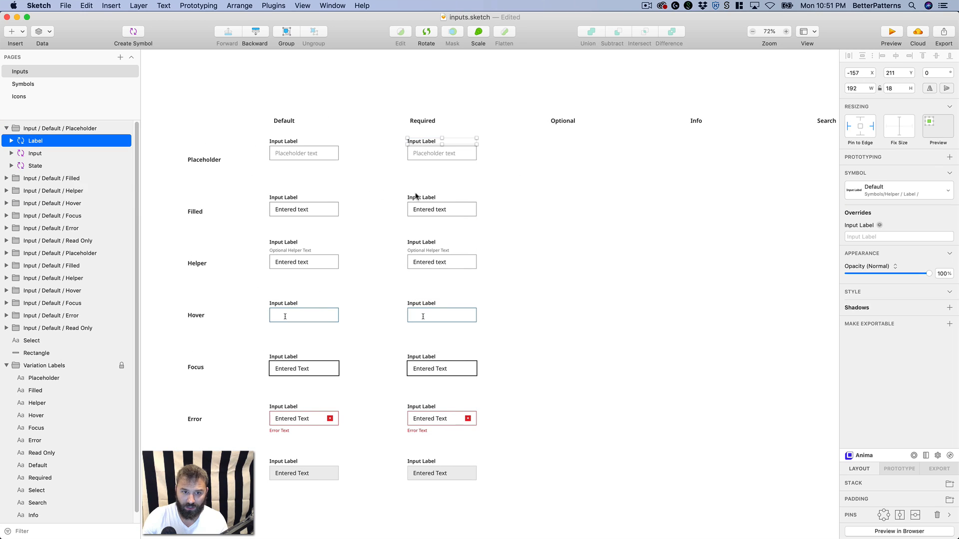
shift+super+click(424, 198)
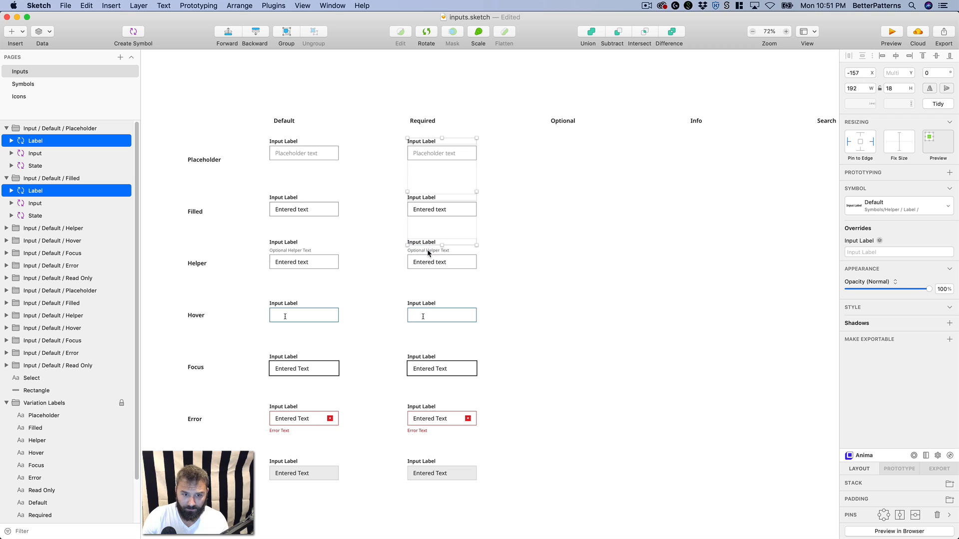
shift+super+click(421, 243)
shift+super+click(422, 303)
shift+super+click(422, 356)
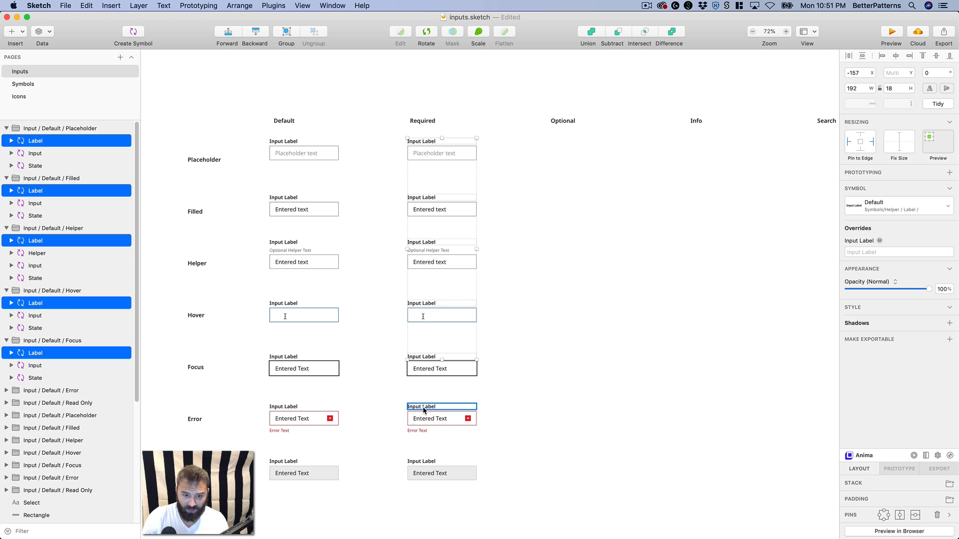
shift+super+click(422, 406)
shift+super+click(427, 462)
click(882, 205)
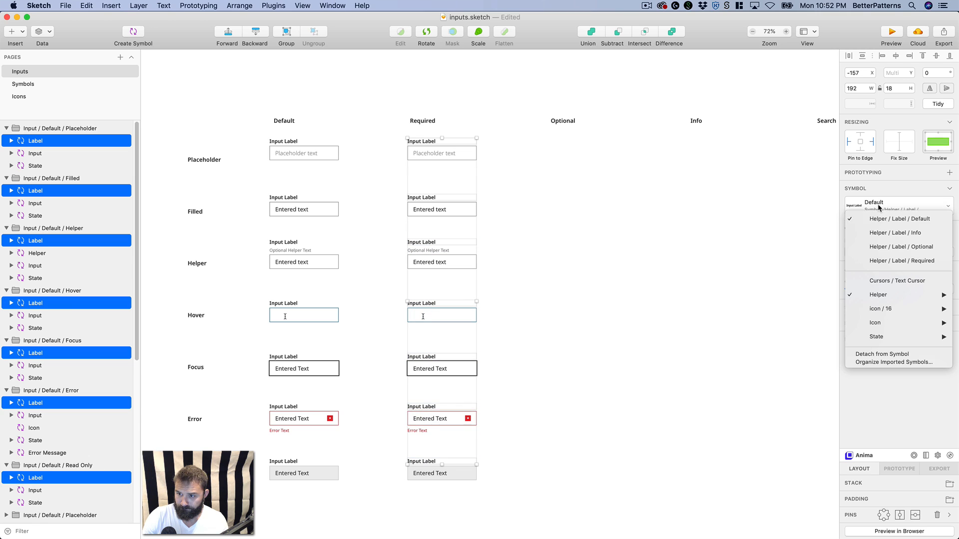
click(883, 261)
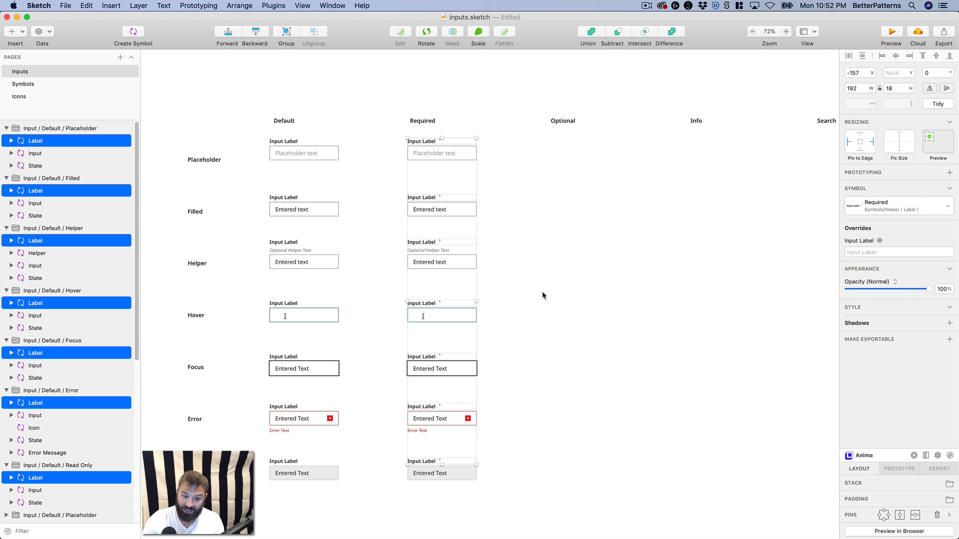
click(541, 249)
- Rename the seven groups in the Required column with Rename It's find and replace for selected layers, replacing Default with Required
click(456, 151)
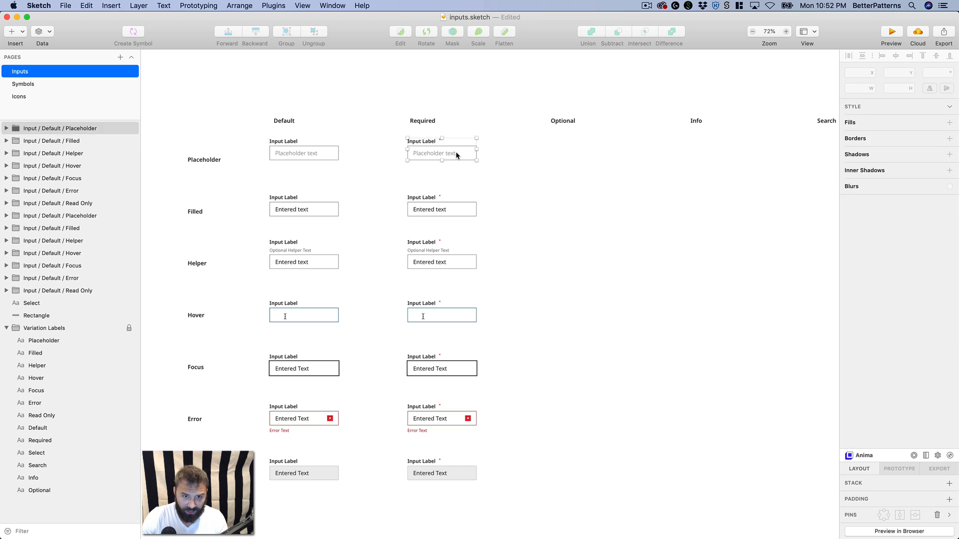
shift+click(449, 214)
shift+click(434, 262)
shift+click(430, 315)
shift+click(429, 369)
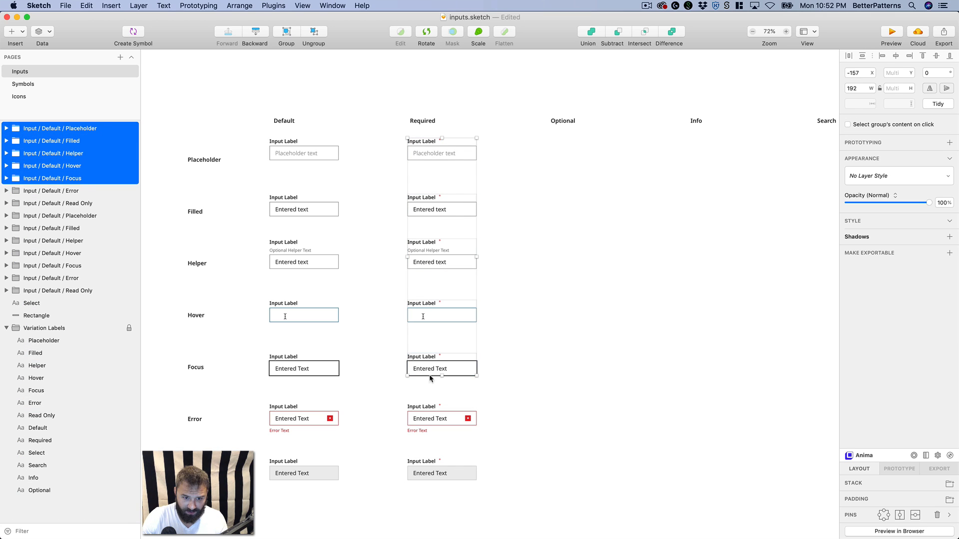
shift+click(430, 419)
shift+click(430, 472)
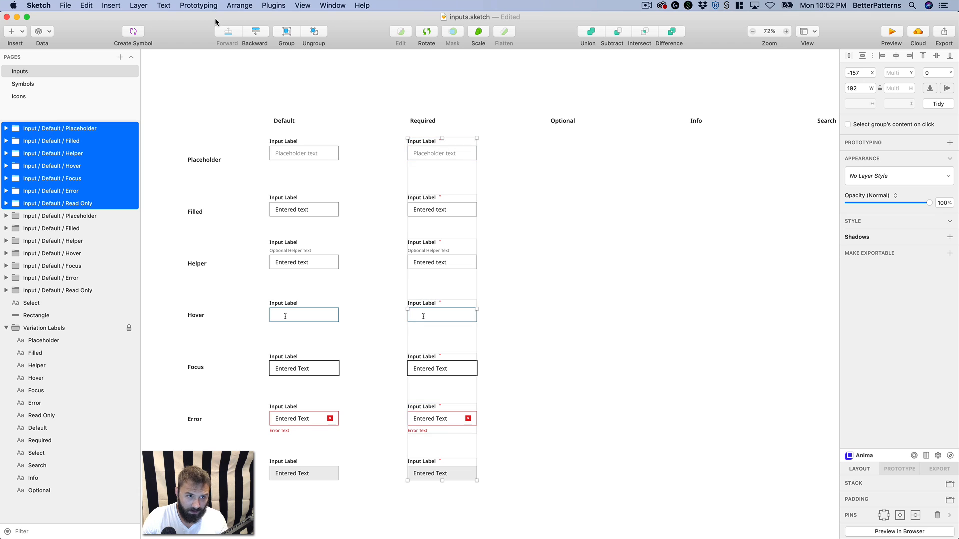
click(285, 6)
mouse_move(273, 66)
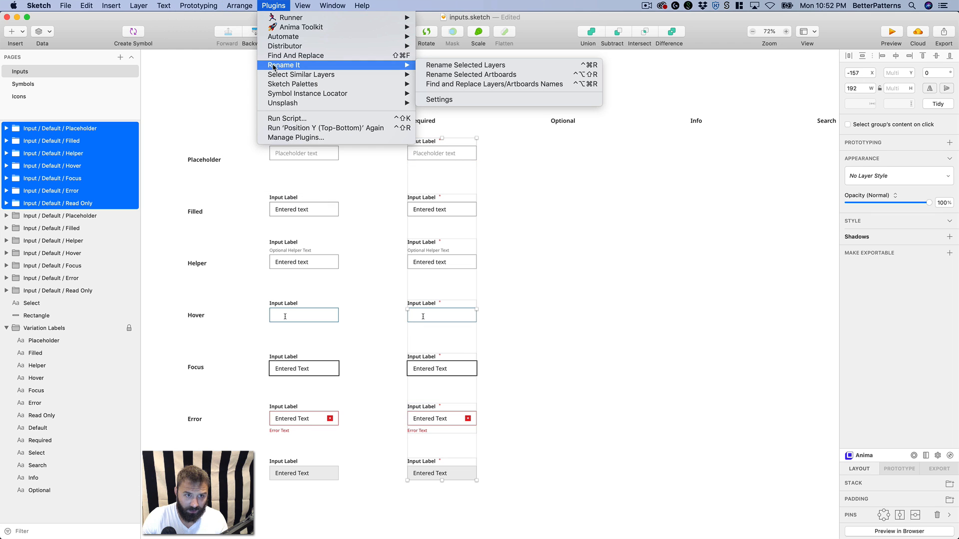
click(507, 84)
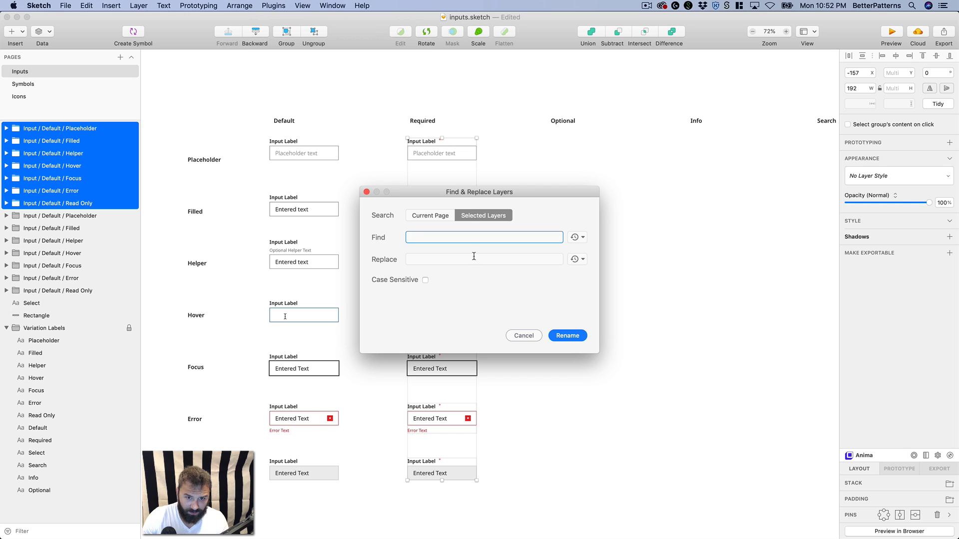
drag(456, 194, 640, 166)
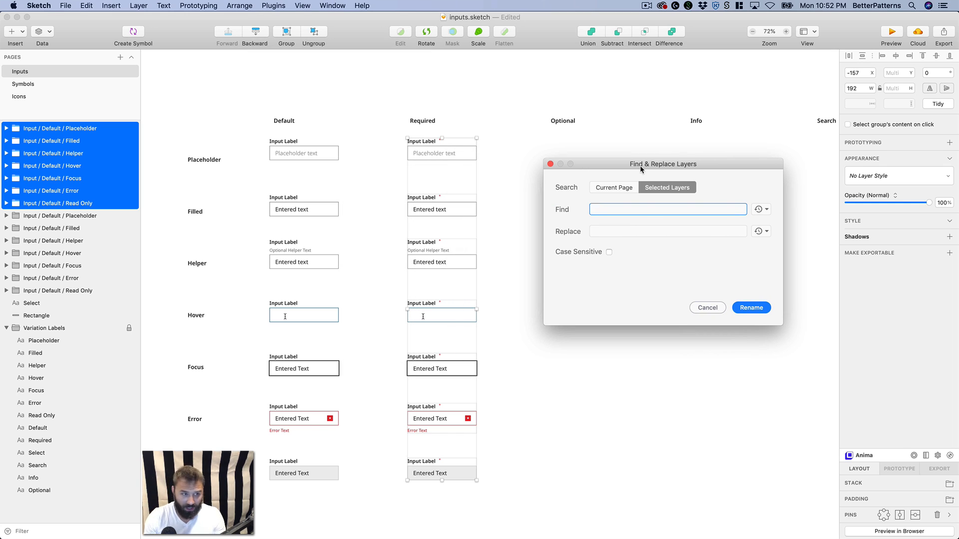
text(Default)
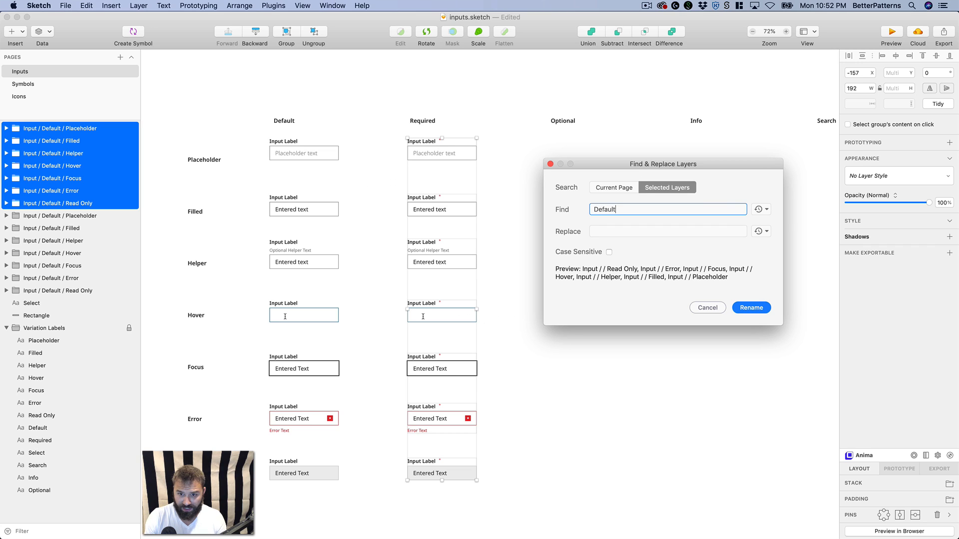
key(Tab)
text(Required)
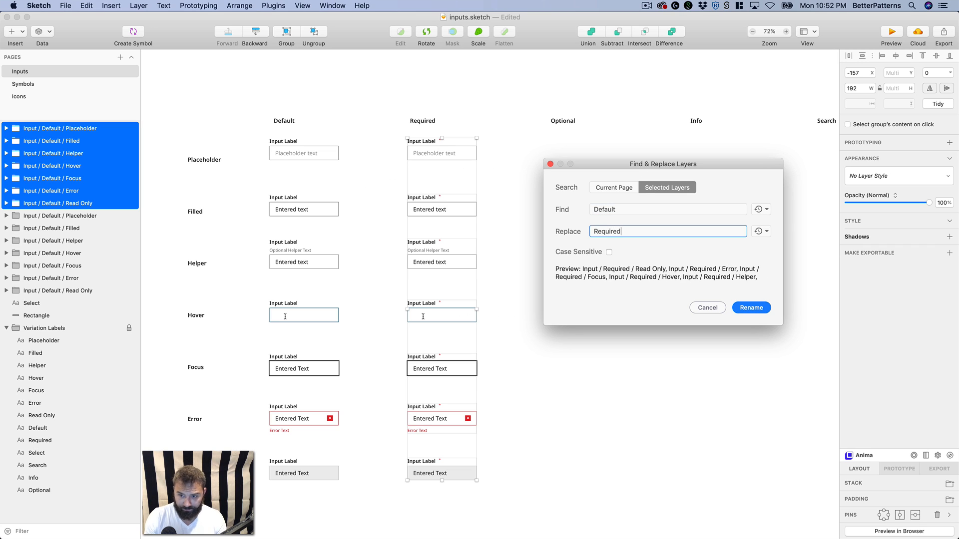
key(Return)
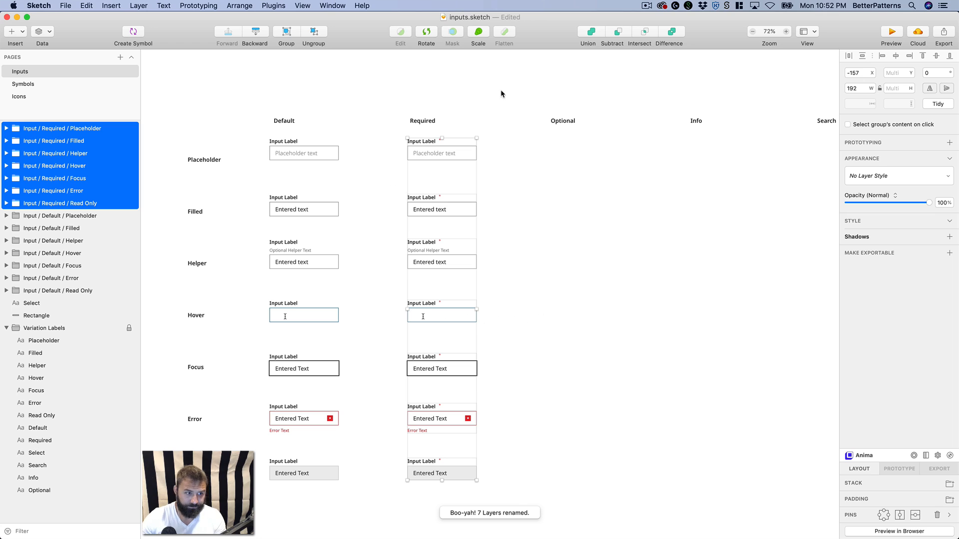
click(503, 181)
- Duplicate the seven Required input groups and place the copies under the Optional heading at X 251
click(441, 154)
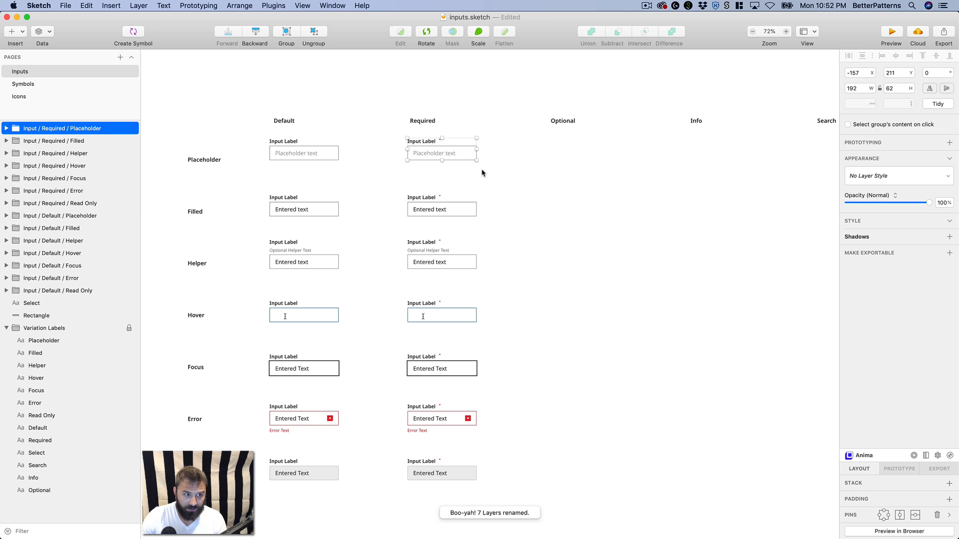
drag(589, 179, 524, 187)
scroll(530, 182, down, 3)
drag(319, 102, 475, 449)
drag(477, 370, 483, 393)
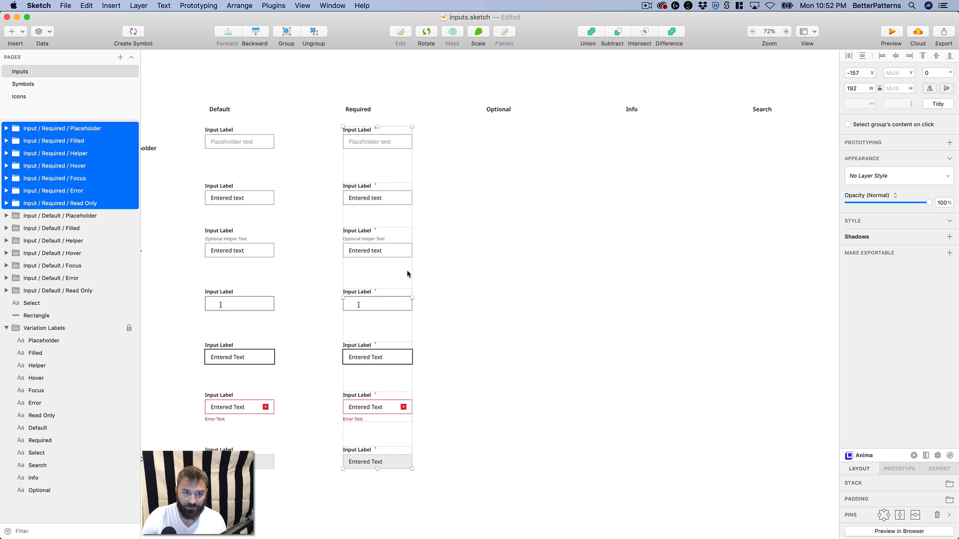
key(super+d)
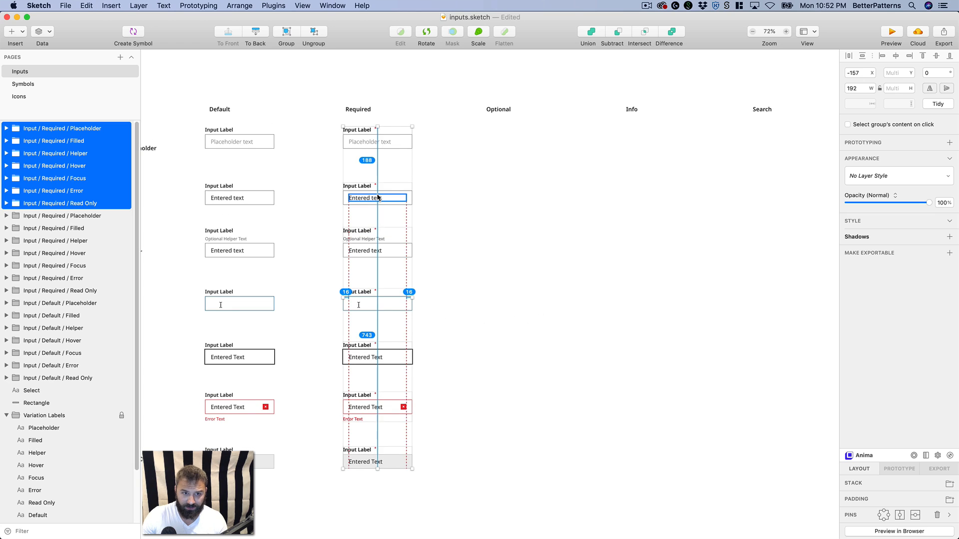
drag(378, 198, 514, 198)
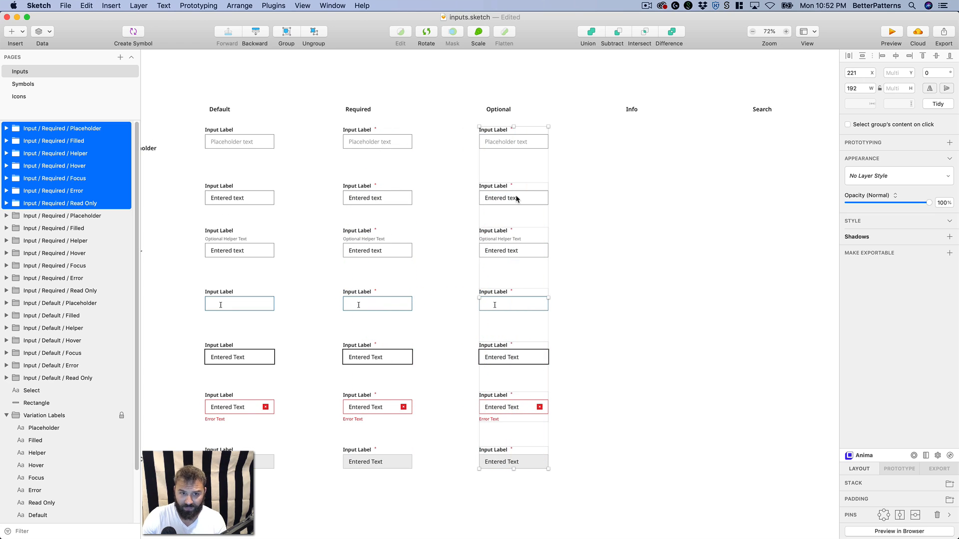
key(shift+Right)
key(shift+Right)
key(shift+Right)
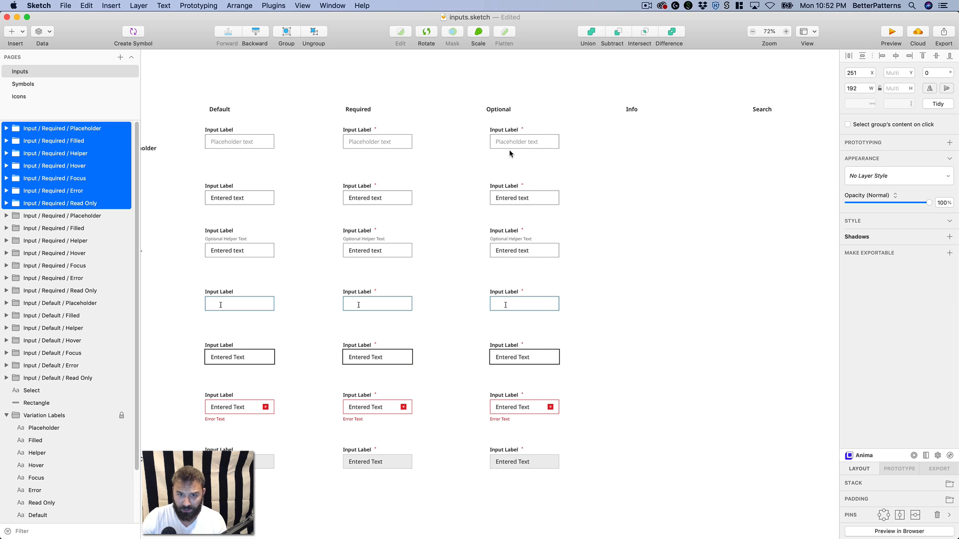
- Swap the label symbols of all seven input groups in the Optional column to Helper / Label / Optional
super+click(509, 129)
shift+super+click(509, 185)
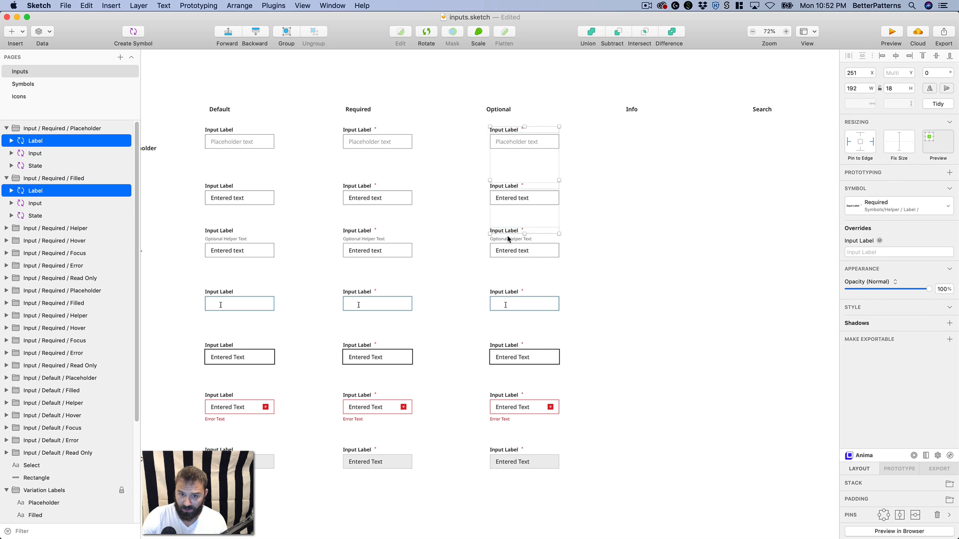
shift+super+click(510, 230)
shift+super+click(509, 293)
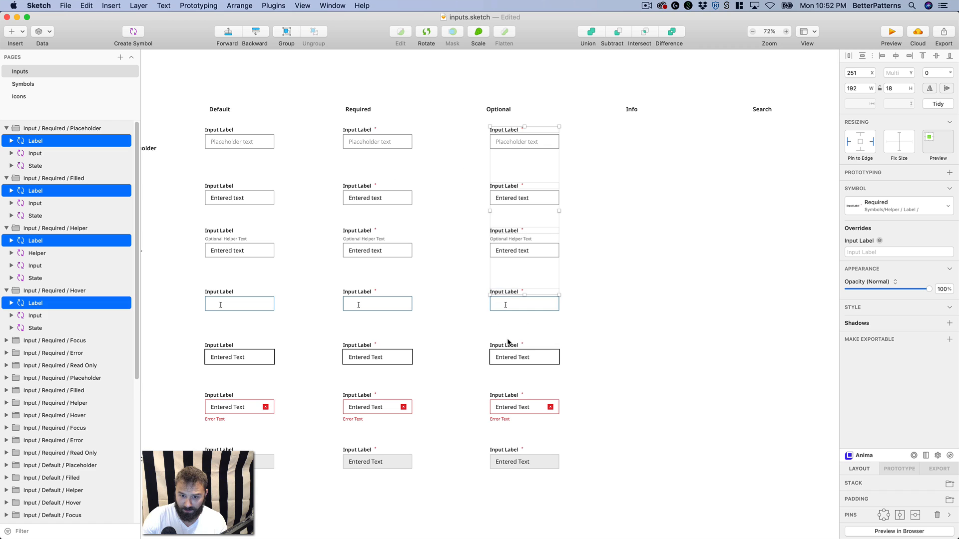
shift+super+click(509, 346)
shift+super+click(510, 395)
shift+super+click(510, 451)
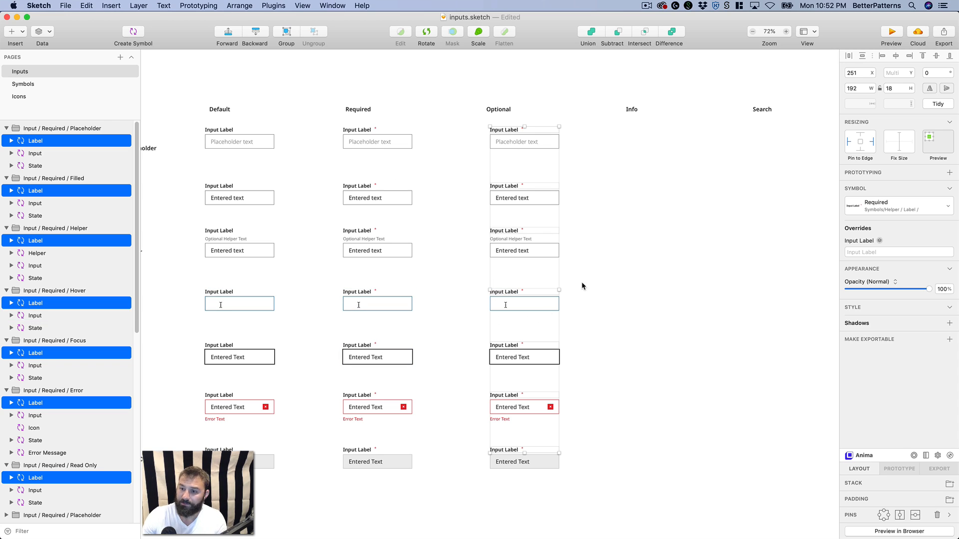
click(874, 208)
click(869, 245)
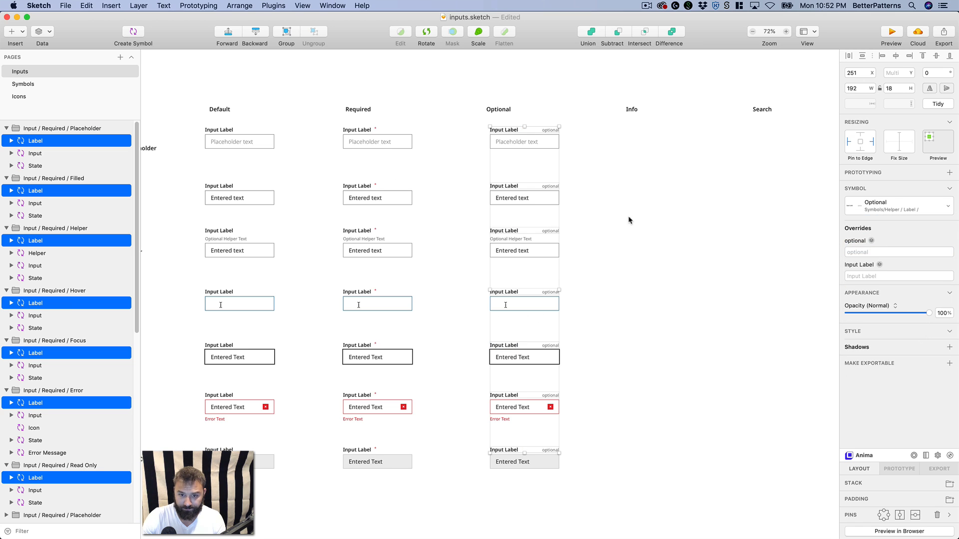
- Rename the seven groups in the Optional column with find and replace for selected layers, replacing Required with Optional
scroll(630, 220, right, 4)
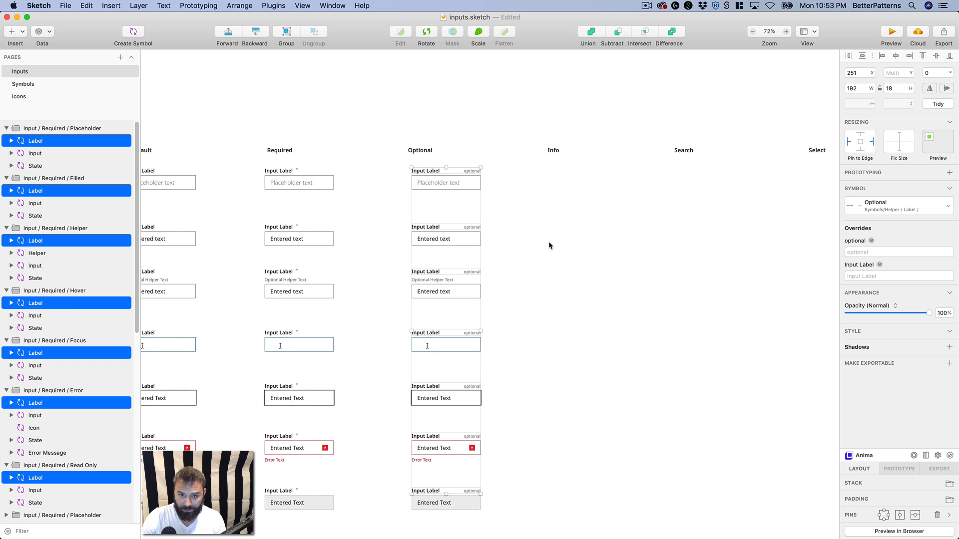
scroll(524, 216, down, 2)
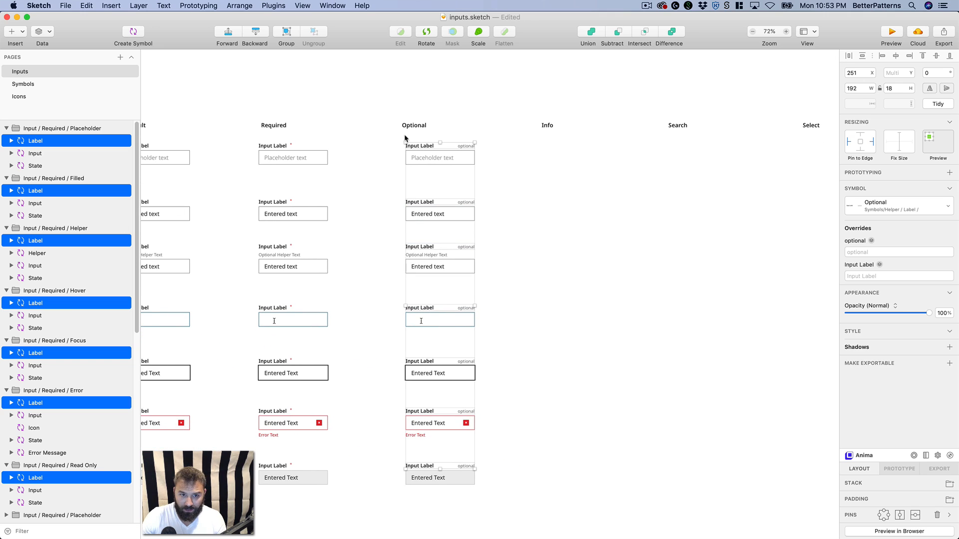
click(354, 133)
drag(383, 143, 562, 471)
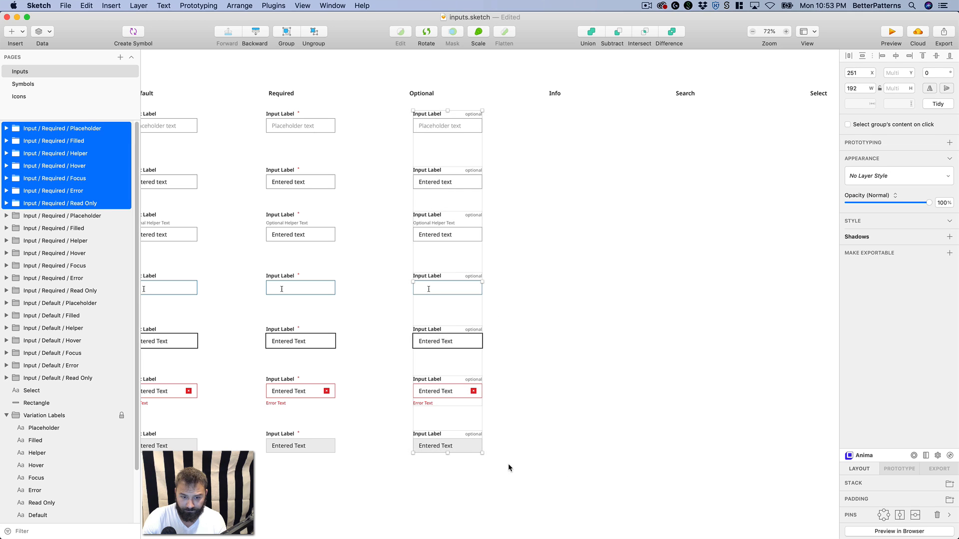
right_click(441, 287)
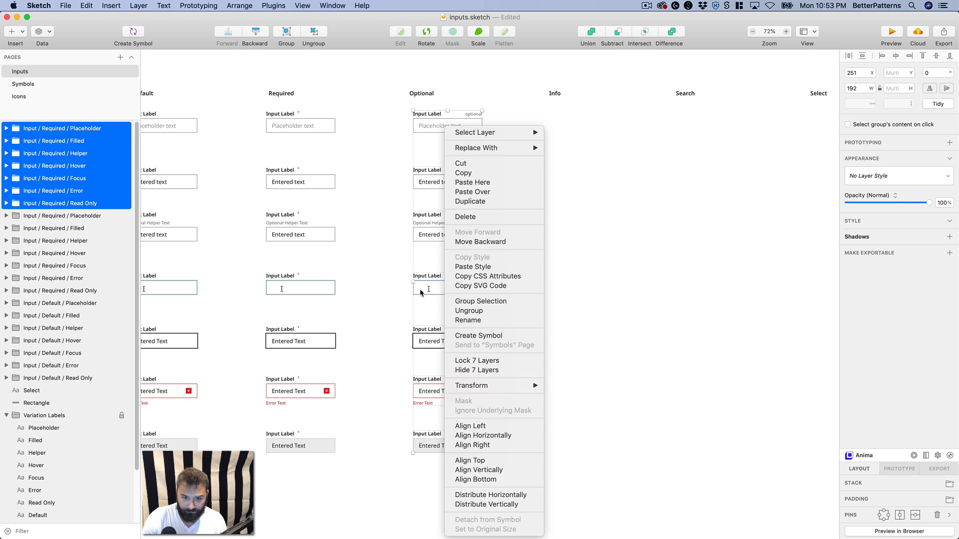
key(Escape)
click(267, 4)
click(267, 4)
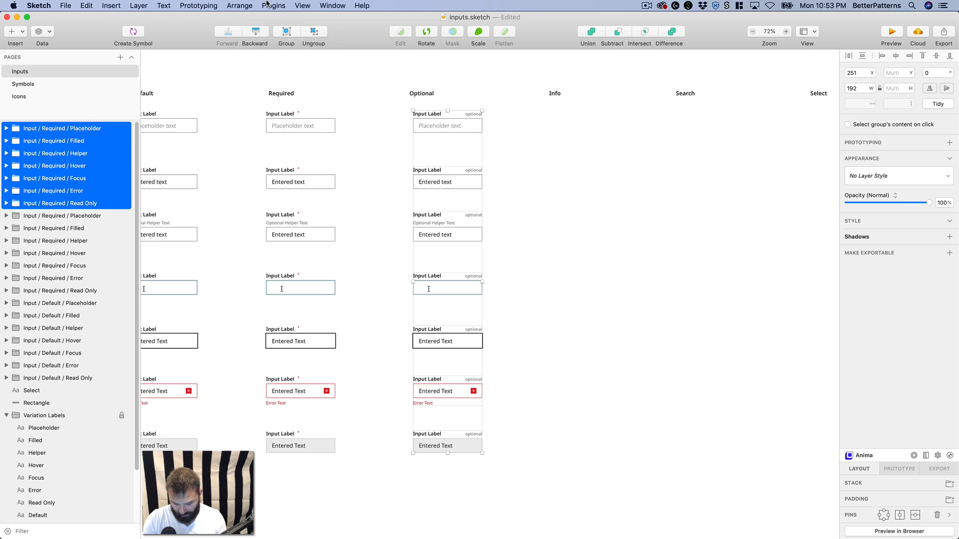
key(super+shift+f)
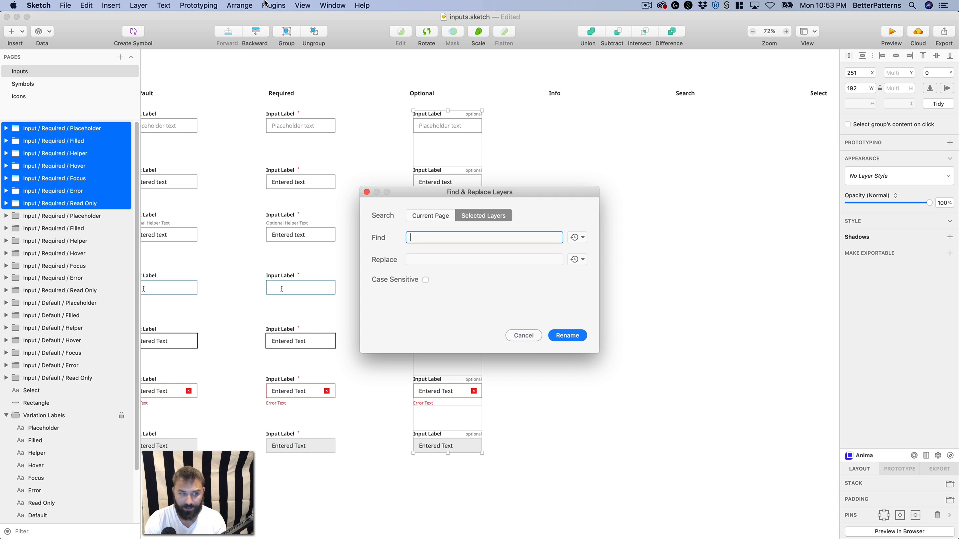
text(Required)
key(Tab)
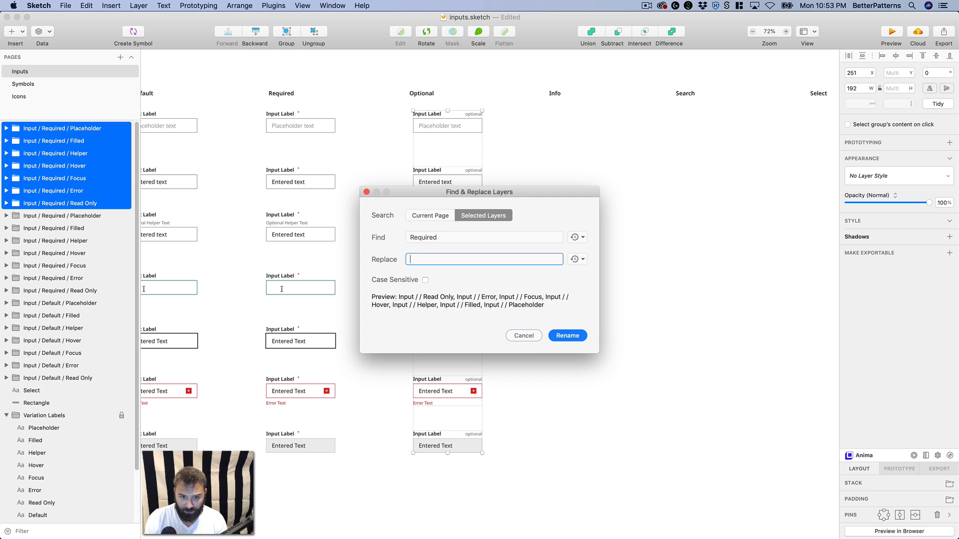
text(Optional)
key(Return)
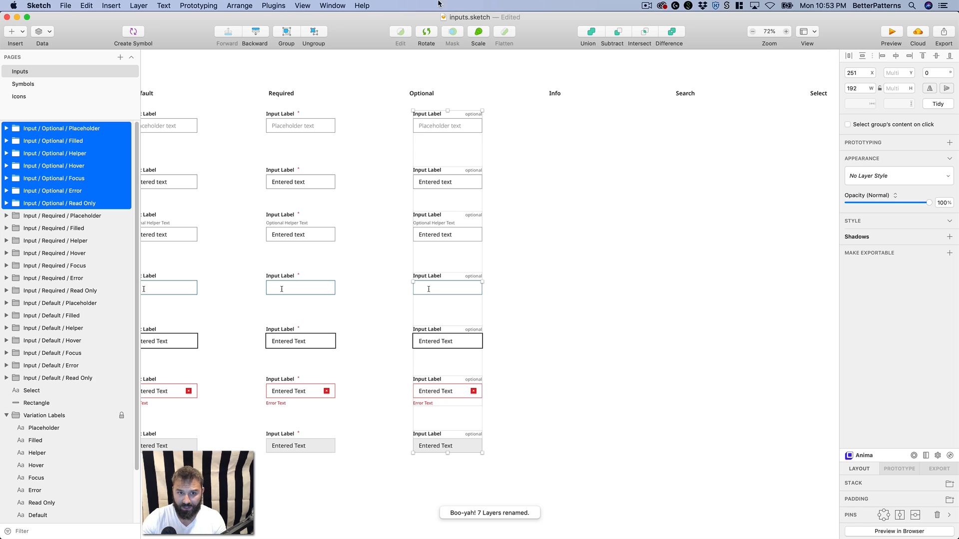
- Duplicate the seven Optional input groups and place the copies under the Info heading at X 623
key(super+d)
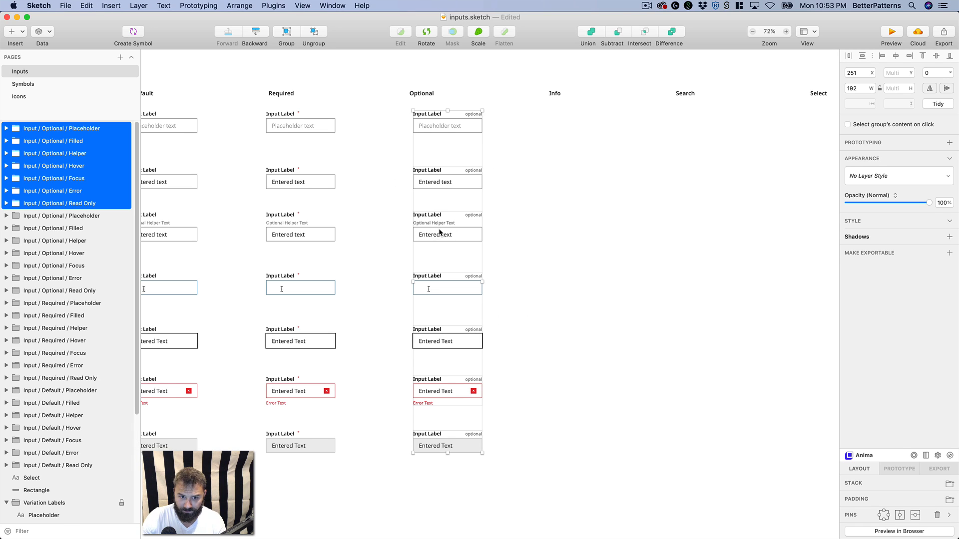
drag(440, 232, 567, 240)
click(664, 208)
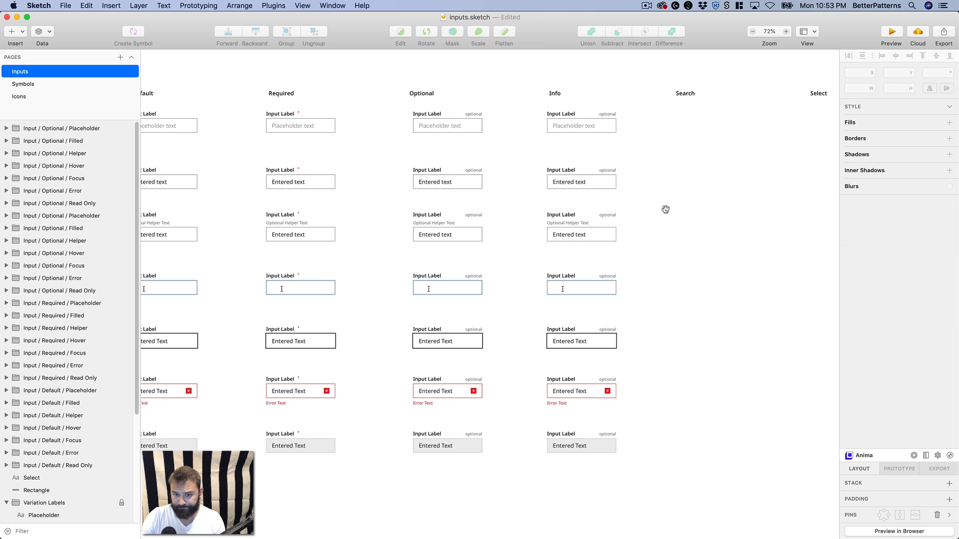
- Swap the label symbols of all seven input groups in the Info column to Helper / Label / Info
scroll(619, 226, right, 2)
scroll(619, 226, up, 1)
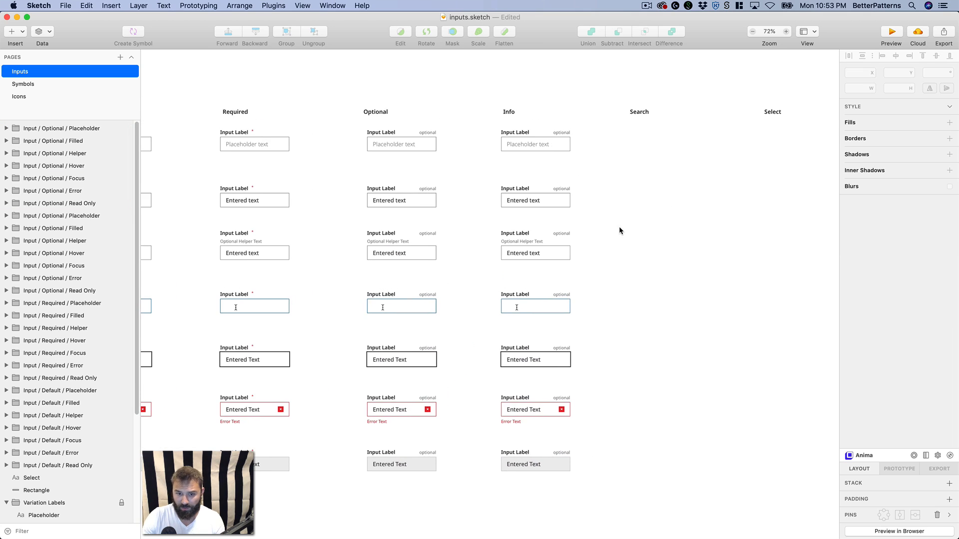
super+click(530, 133)
shift+super+click(531, 190)
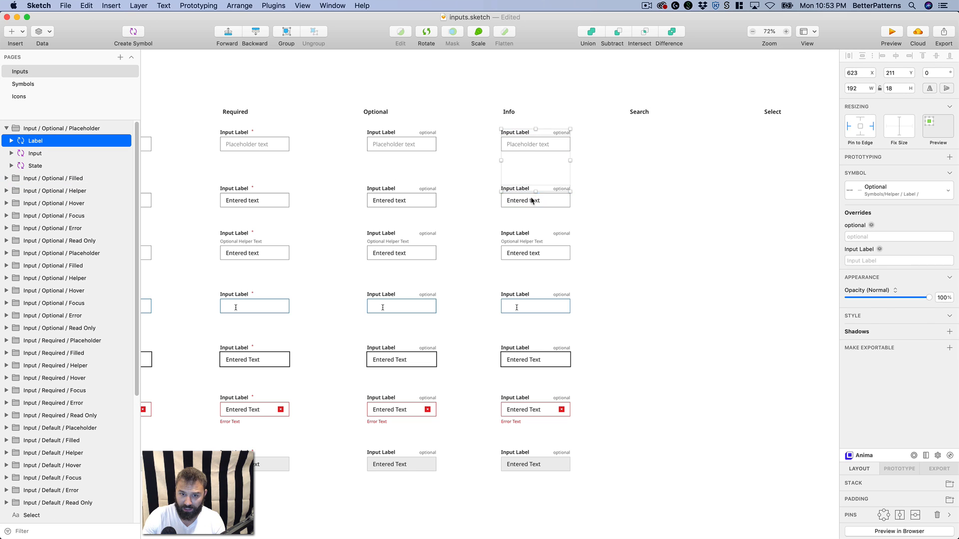
shift+super+click(522, 234)
shift+super+click(525, 295)
shift+super+click(519, 350)
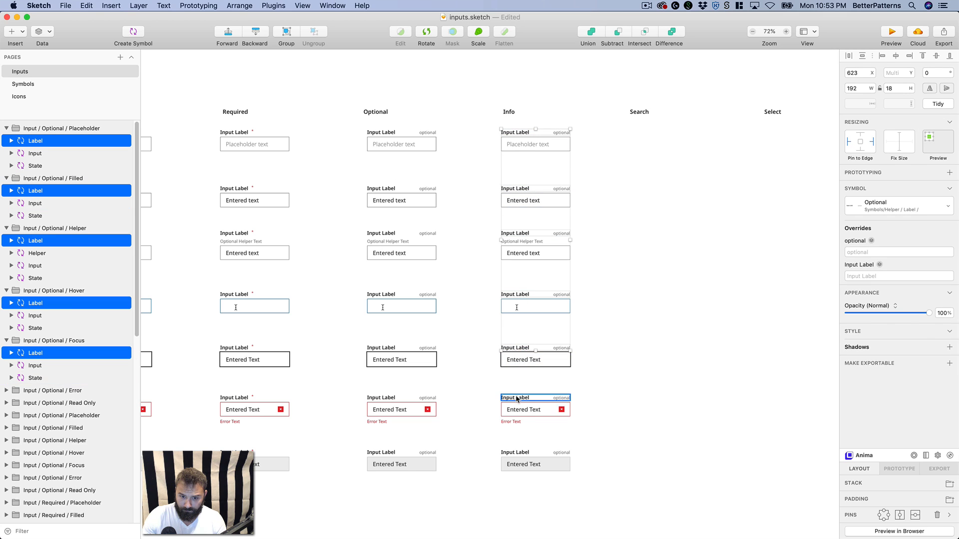
shift+super+click(520, 398)
shift+super+click(520, 453)
click(910, 215)
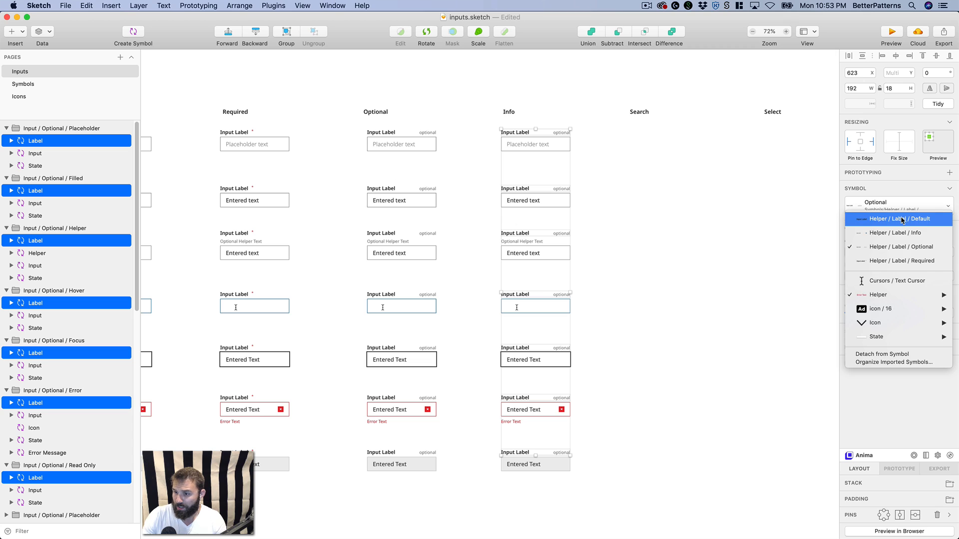
click(895, 233)
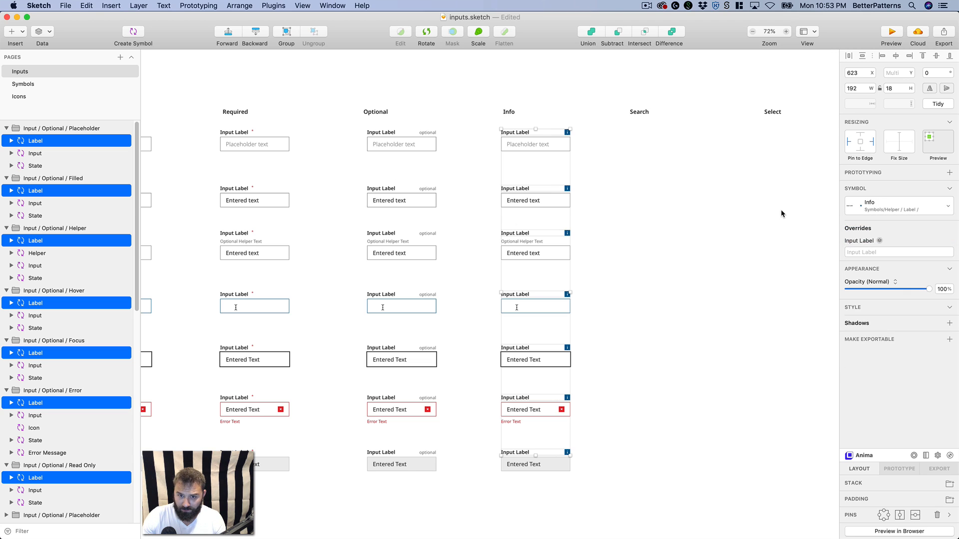
click(617, 192)
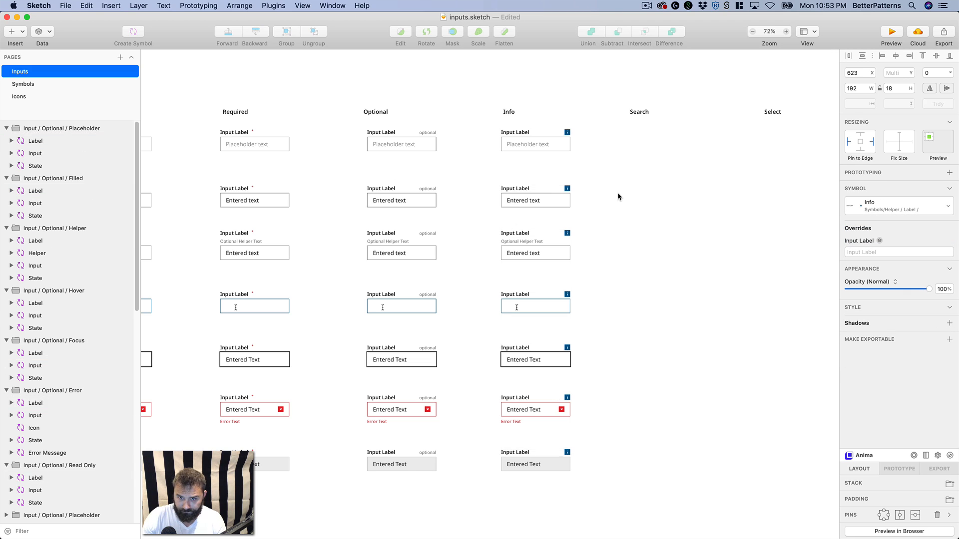
- Rename the seven groups in the Info column with find and replace for selected layers, replacing Optional with Info
drag(487, 128, 646, 529)
key(super+shift+f)
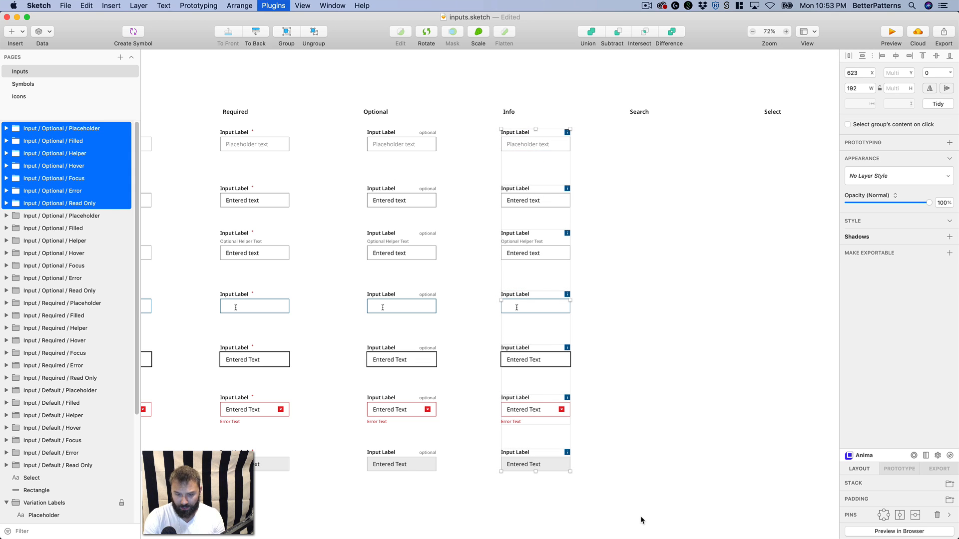
text(Optional)
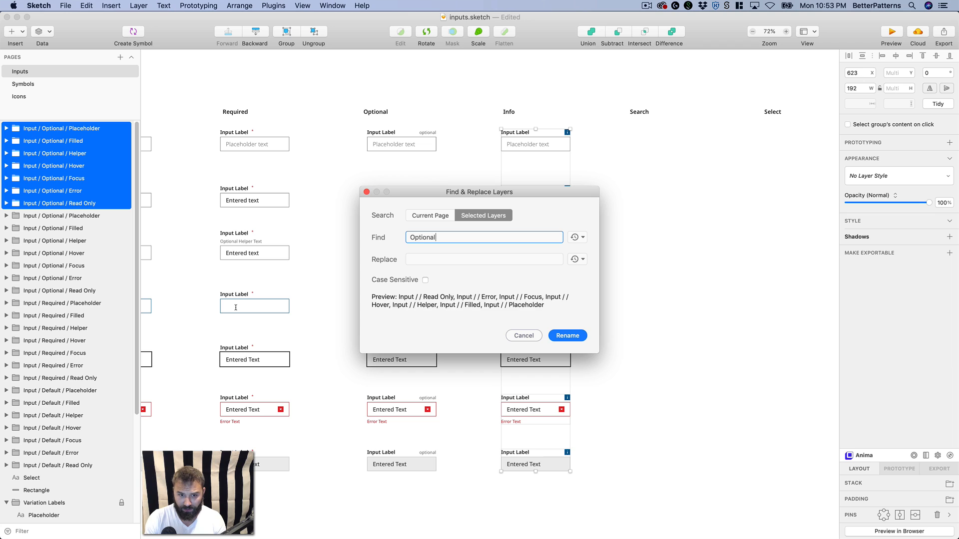
key(Tab)
text(Info)
key(Return)
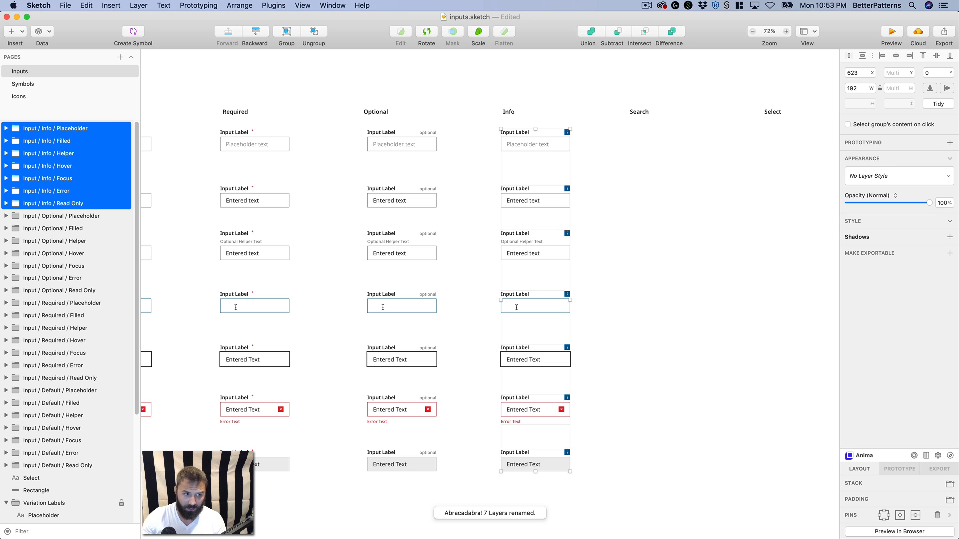
- Duplicate the seven Info input groups, Placeholder to Read Only, and place the copies under the Search heading
drag(644, 245, 592, 284)
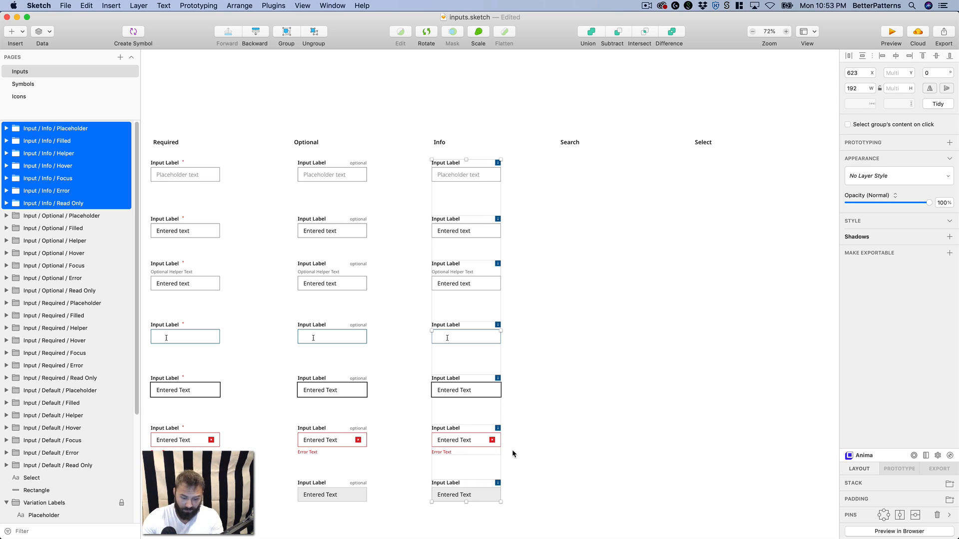
click(651, 295)
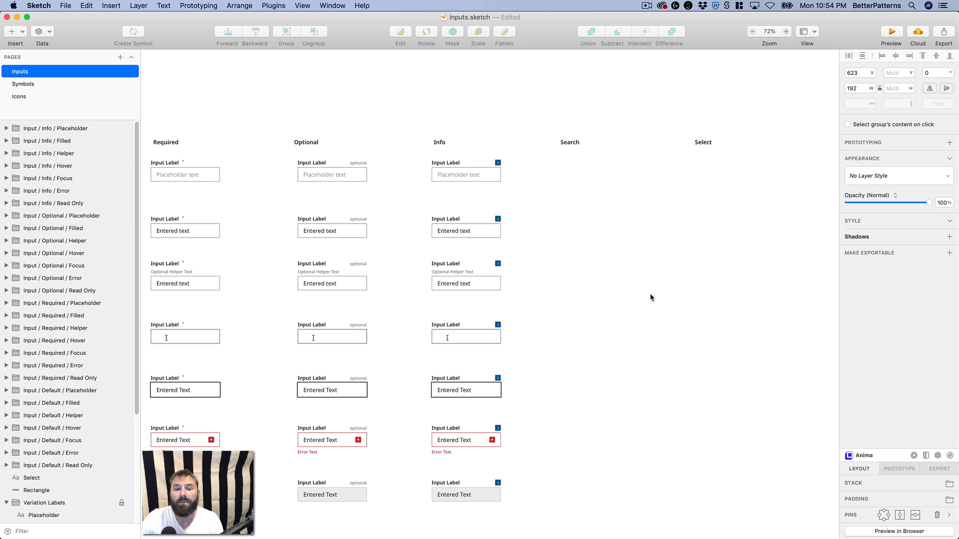
drag(625, 292, 586, 233)
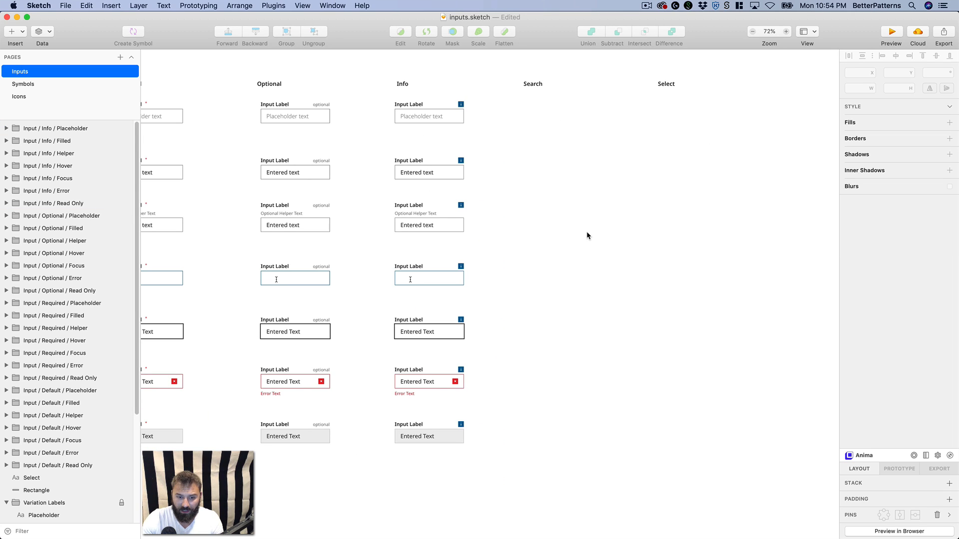
scroll(559, 270, up, 2)
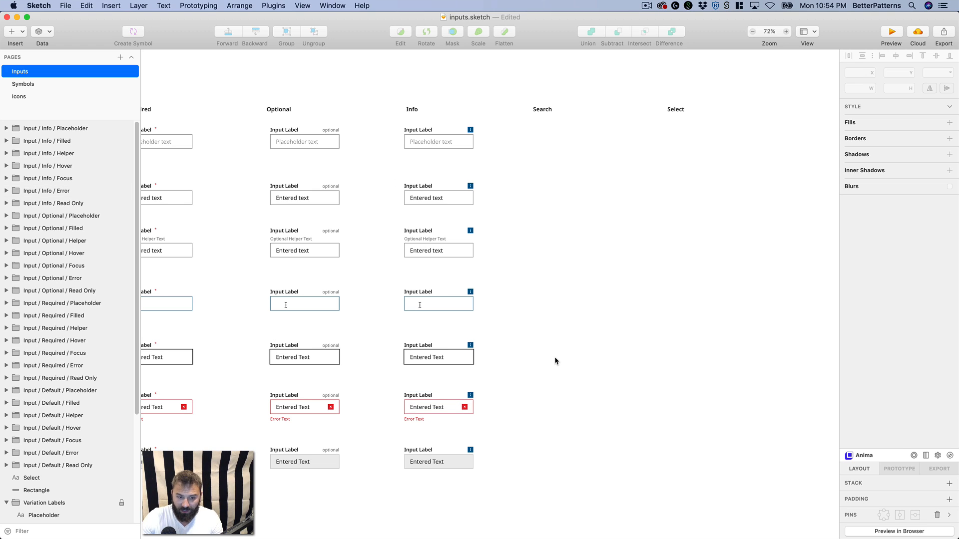
click(425, 142)
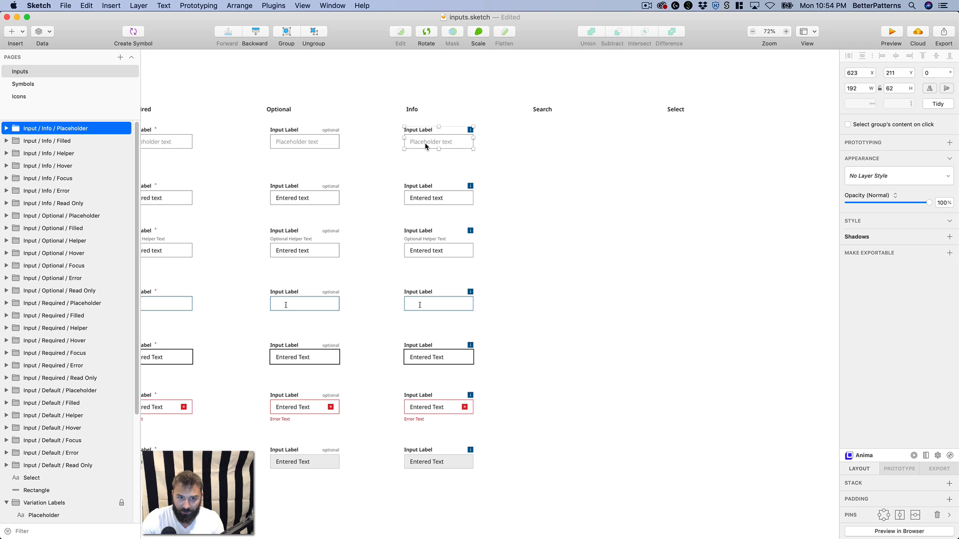
drag(376, 121, 546, 489)
click(385, 107)
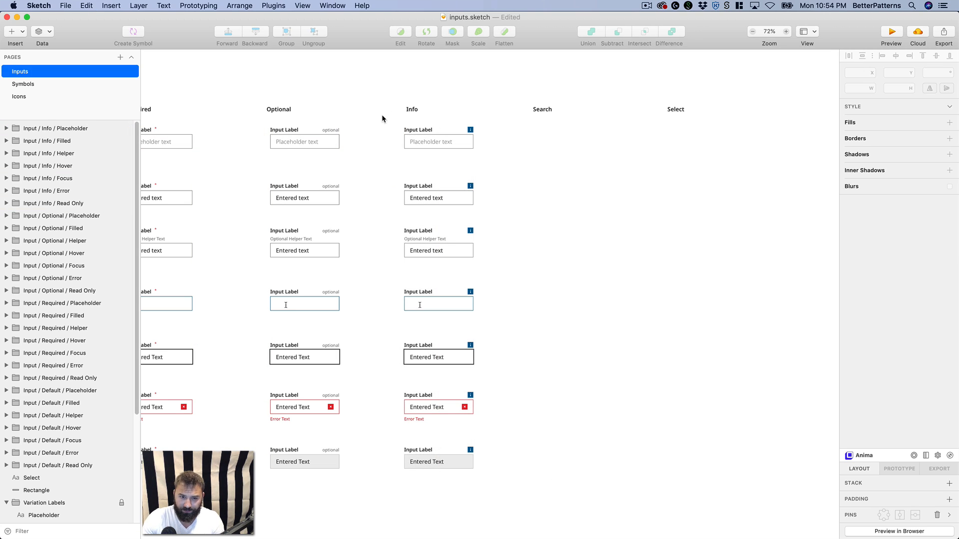
drag(392, 128, 548, 518)
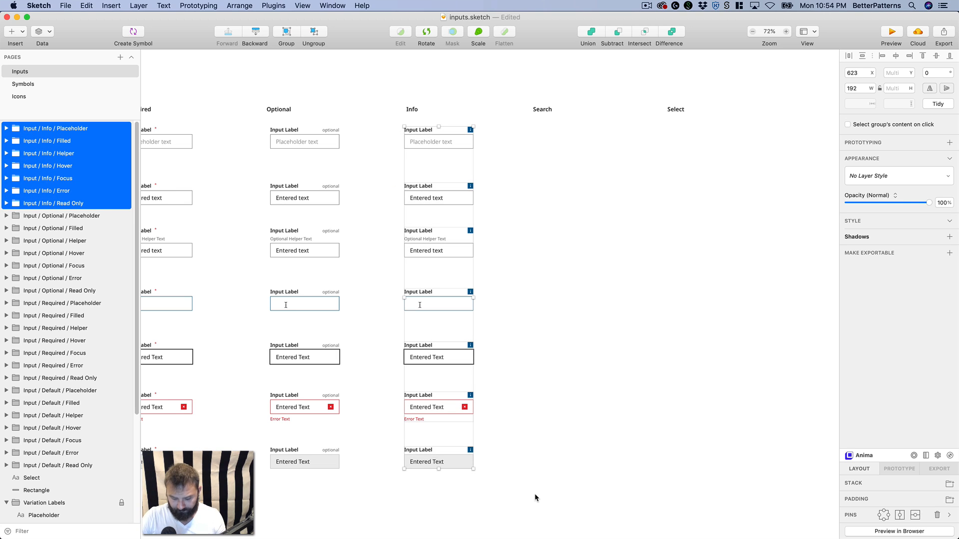
key(super+d)
drag(435, 210, 561, 212)
click(684, 194)
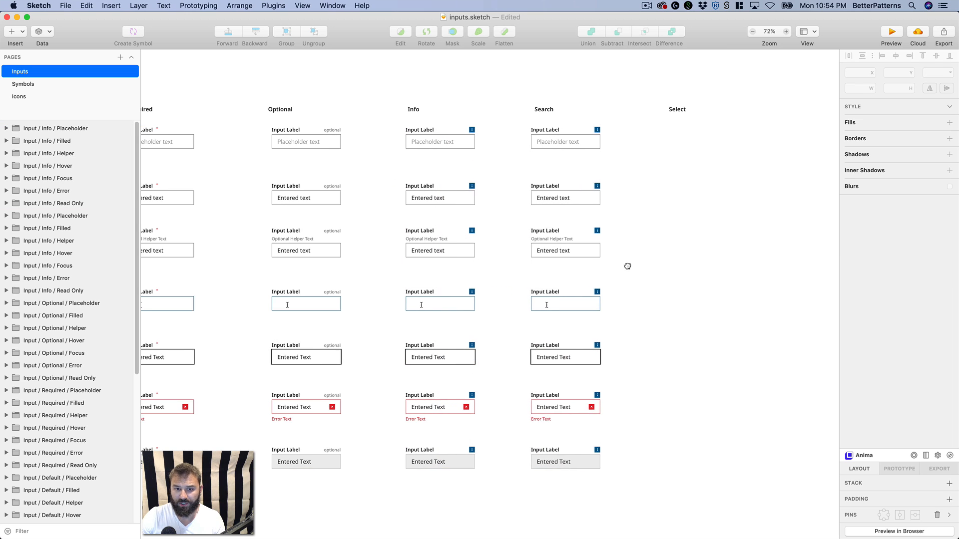
- Examine the placeholder input in the Search column up close and select its placeholder text symbol
scroll(627, 266, up, 2)
drag(428, 129, 707, 237)
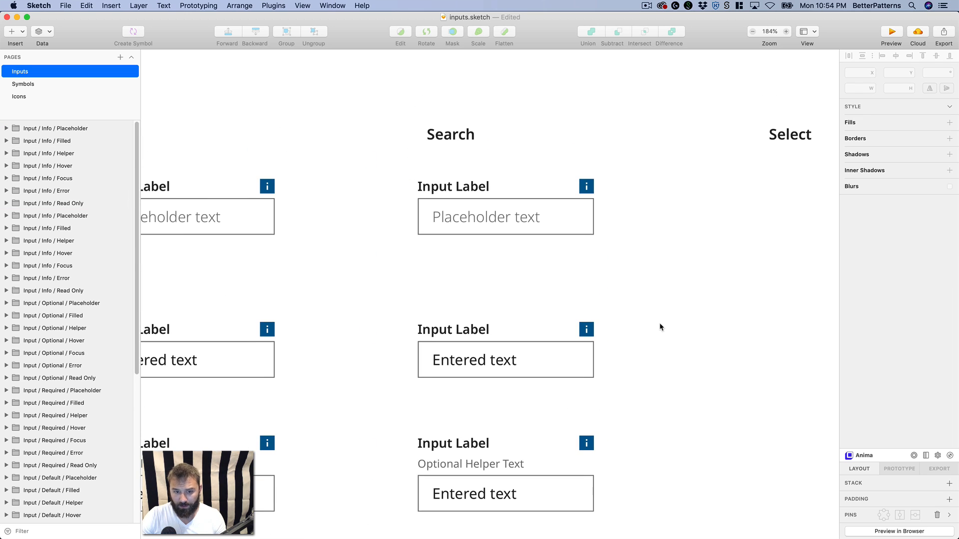
key(super+0)
key(z)
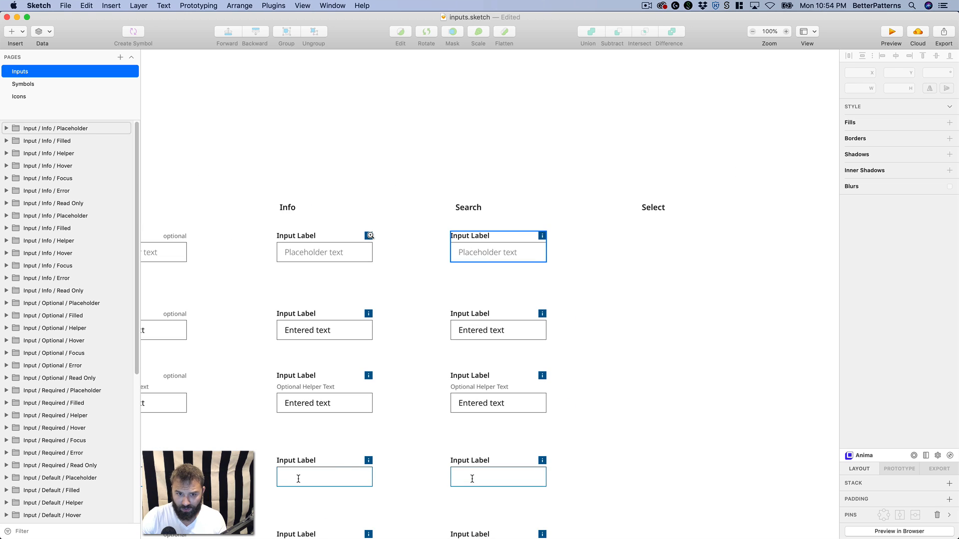
drag(371, 236, 725, 356)
drag(522, 312, 572, 329)
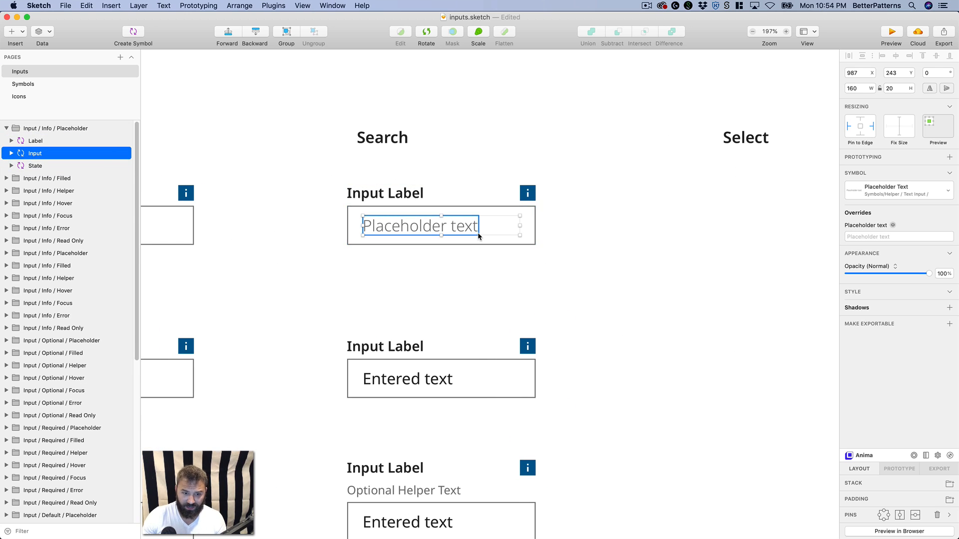
scroll(477, 232, down, 10)
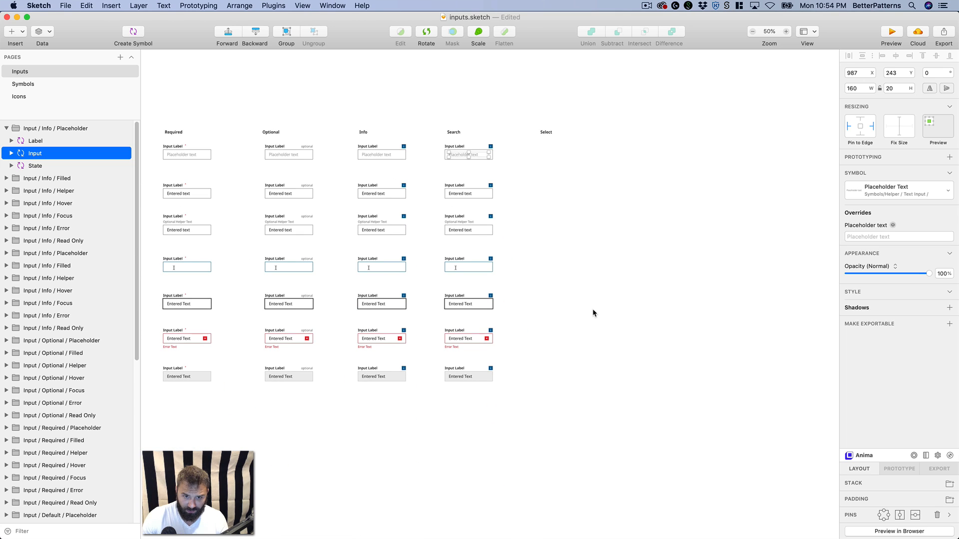
- Delete the Read Only, Focus, Hover and Filled input groups from the Search column
scroll(518, 274, left, 2)
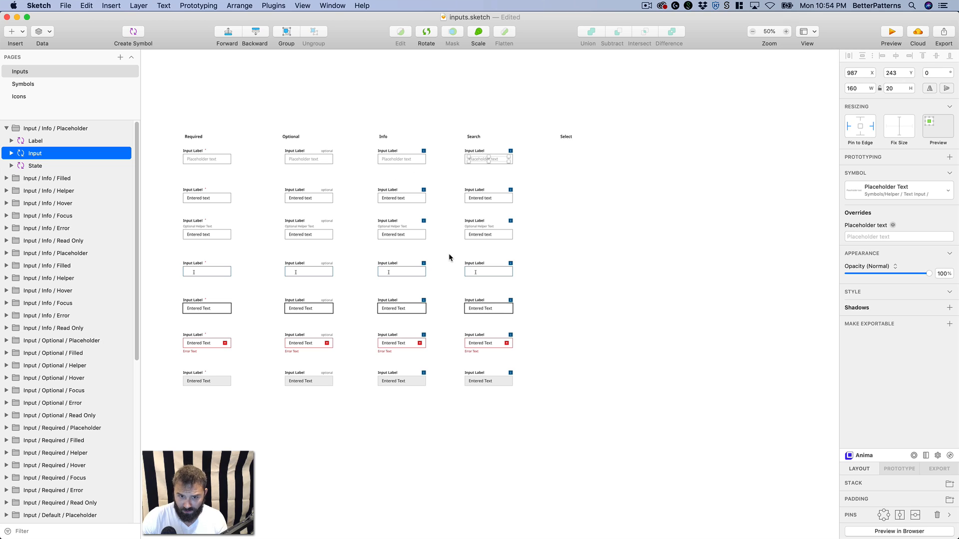
drag(449, 257, 519, 292)
drag(448, 296, 574, 323)
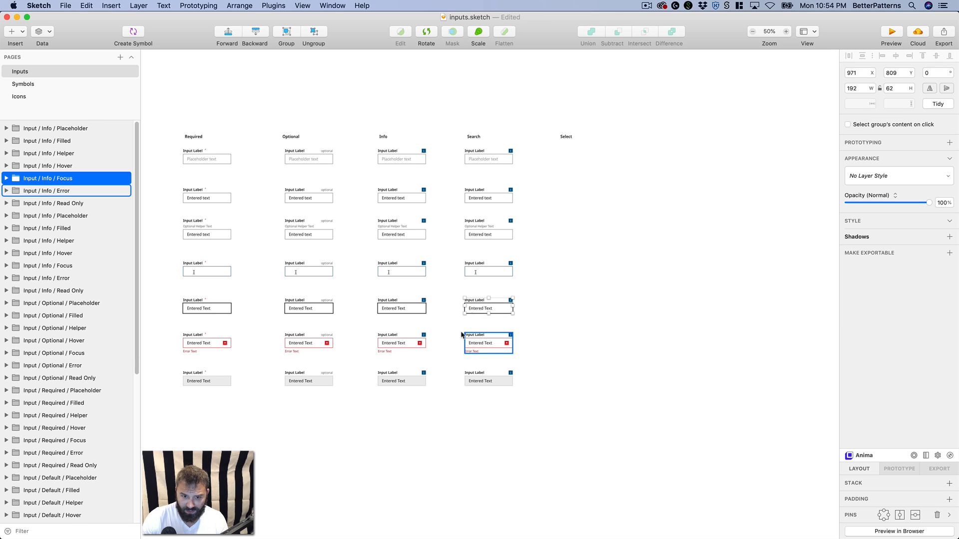
drag(560, 412, 446, 363)
key(Delete)
click(505, 300)
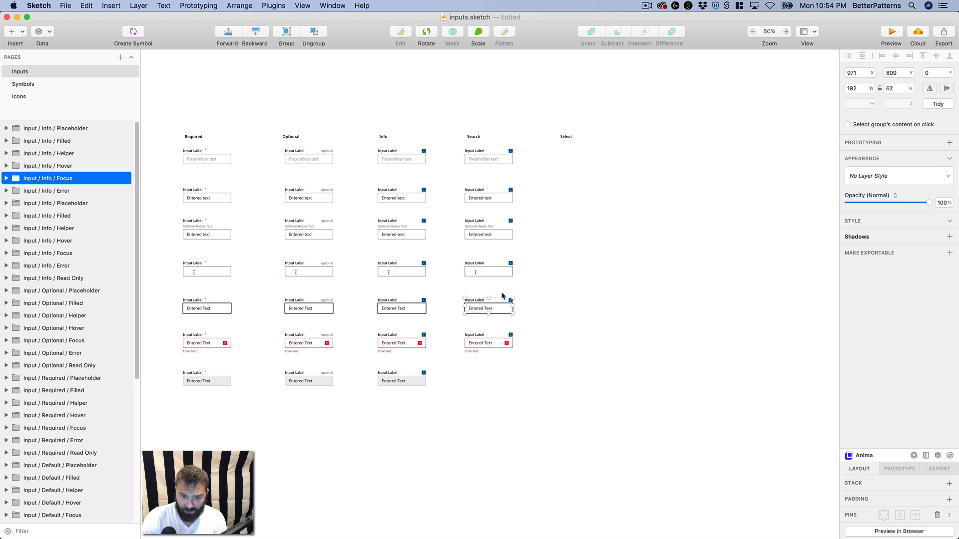
key(Delete)
click(486, 272)
key(Delete)
click(487, 199)
key(Delete)
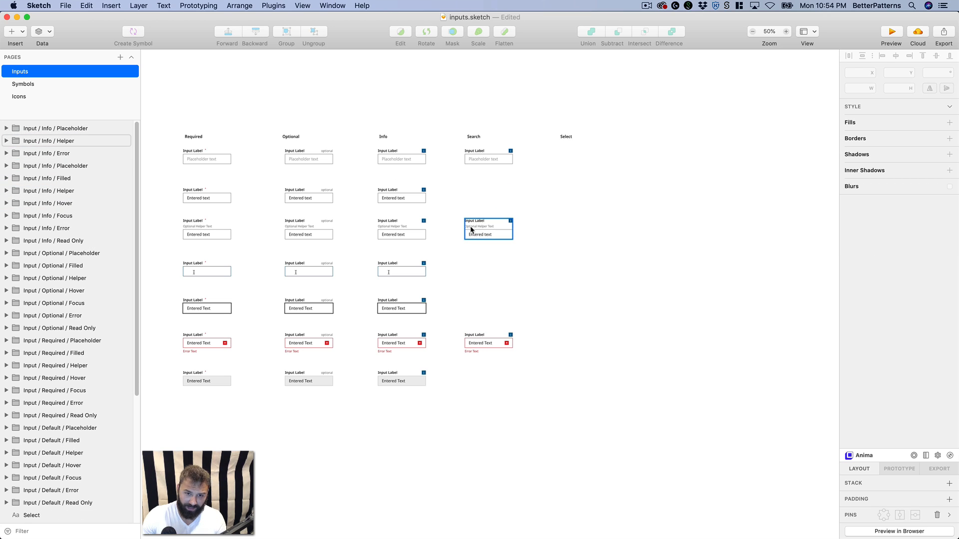
- Insert the Icon / Search symbol inside the Search column's placeholder input and nudge it right to about X 986
scroll(496, 292, up, 2)
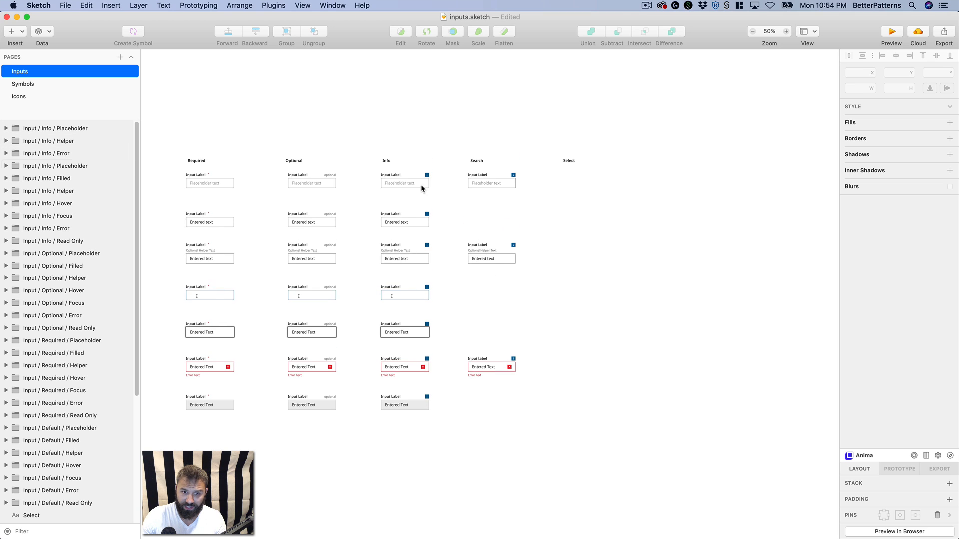
scroll(518, 262, up, 5)
double_click(469, 218)
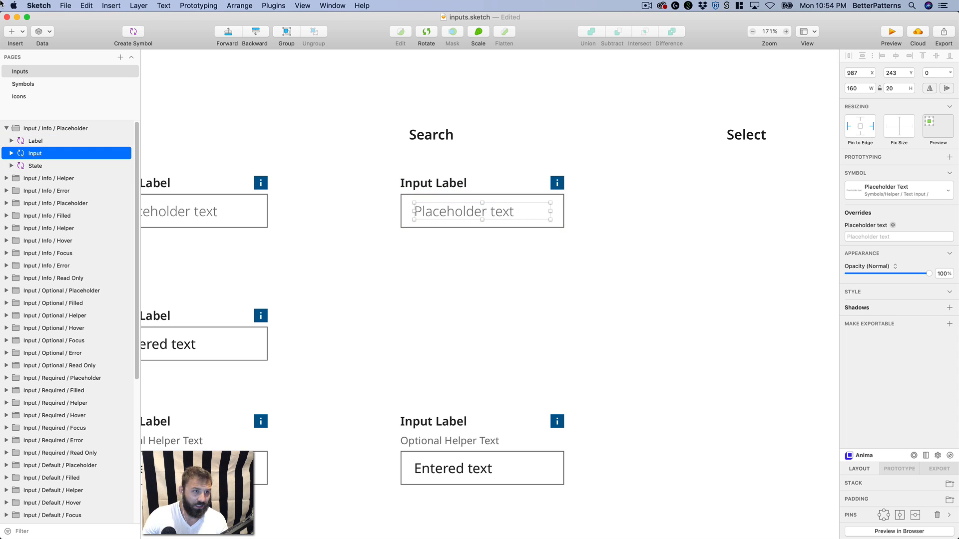
click(111, 6)
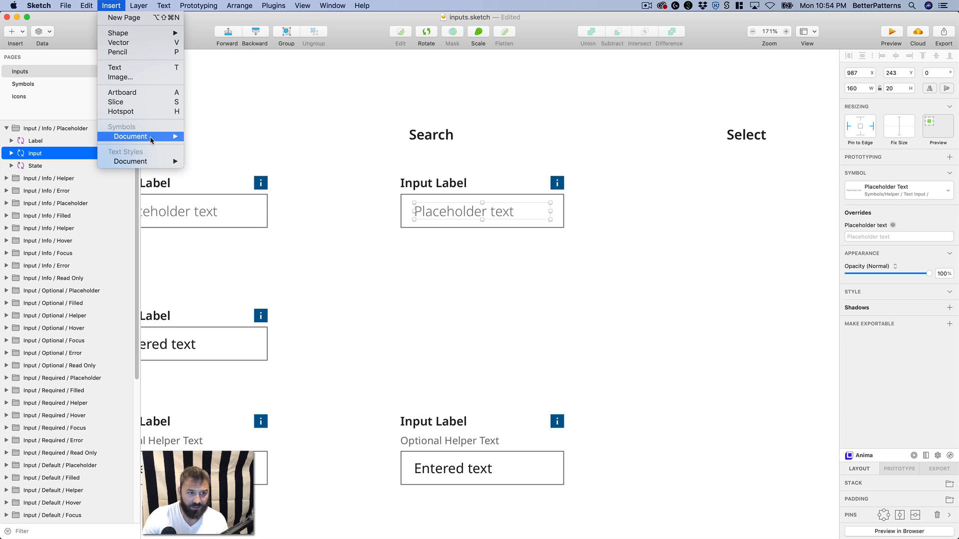
mouse_move(150, 137)
mouse_move(256, 180)
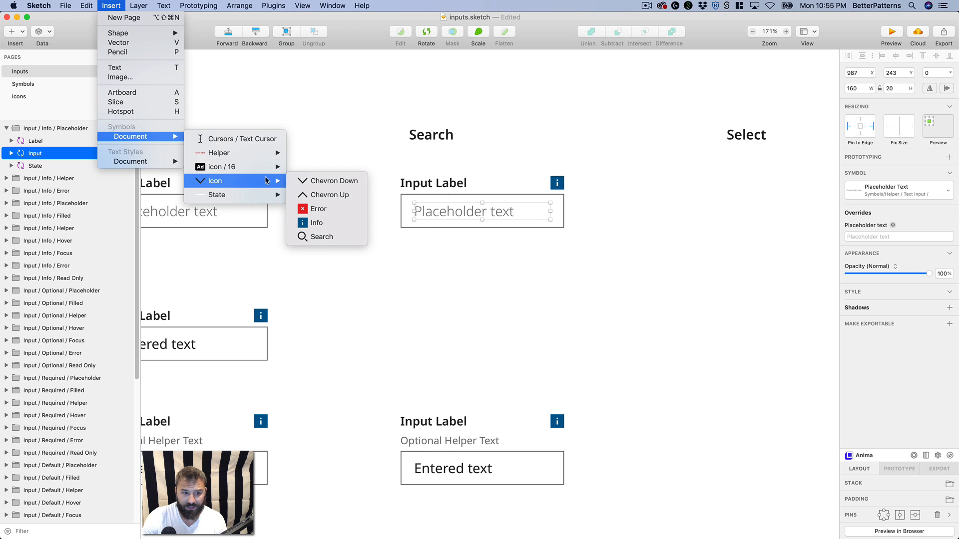
click(324, 238)
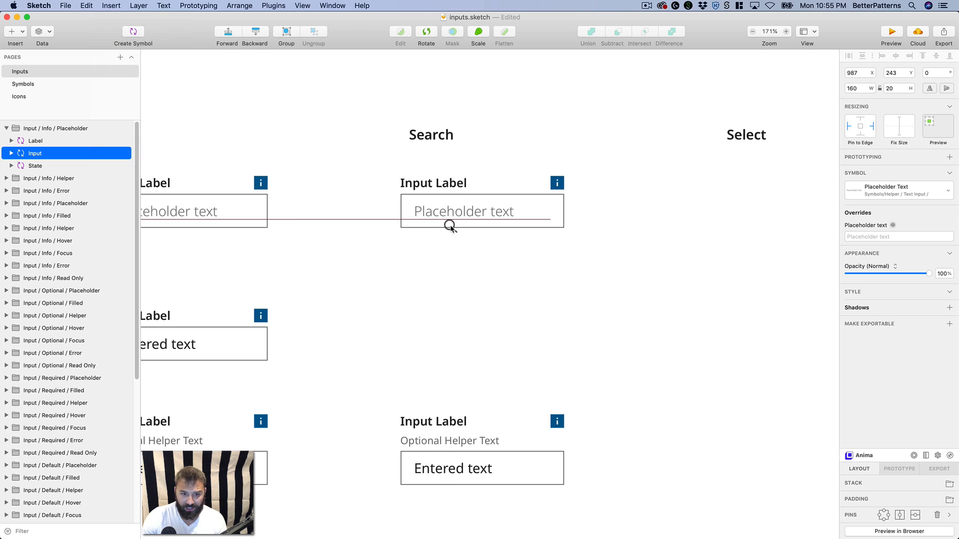
click(414, 210)
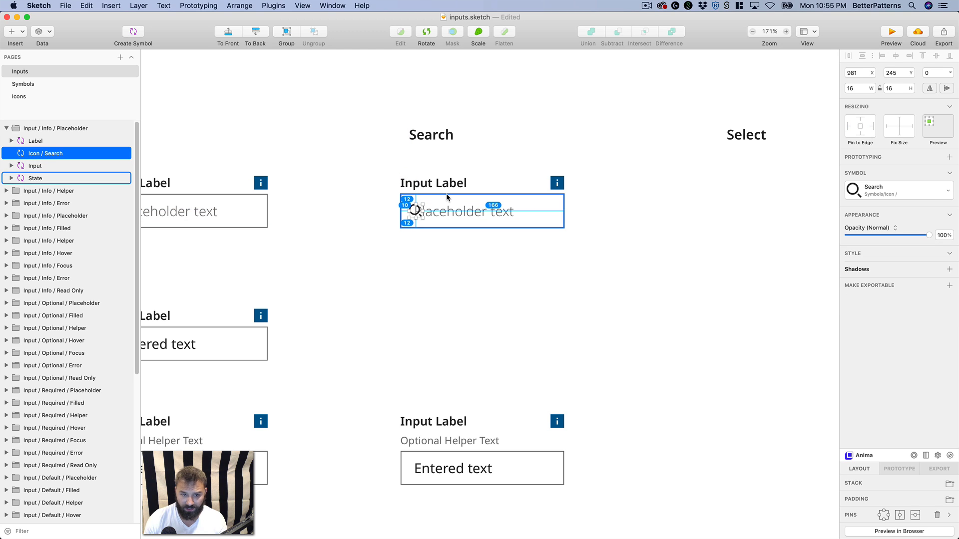
key(Right)
key(Right)
key(Right)
key(Right)
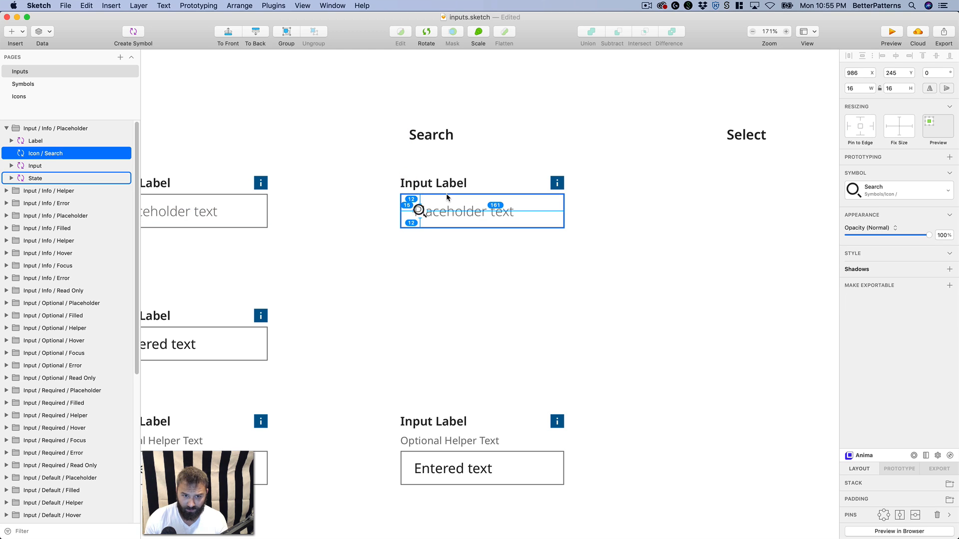
- Move the placeholder text symbol beside the search icon to X 1011
click(463, 215)
key(shift+Right)
key(shift+Right)
key(shift+Right)
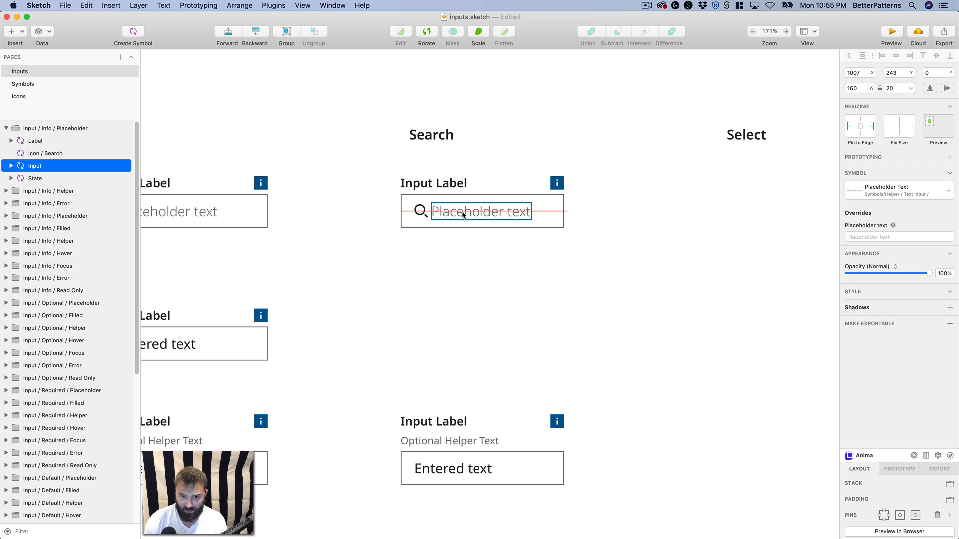
key(alt)
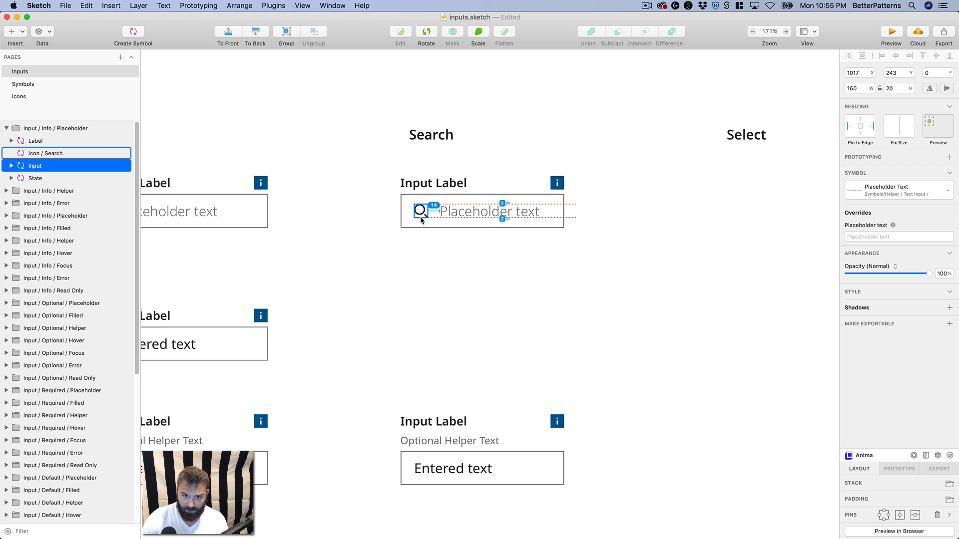
key(Left)
key(Left)
key(Left)
key(Left)
key(Left)
key(Left)
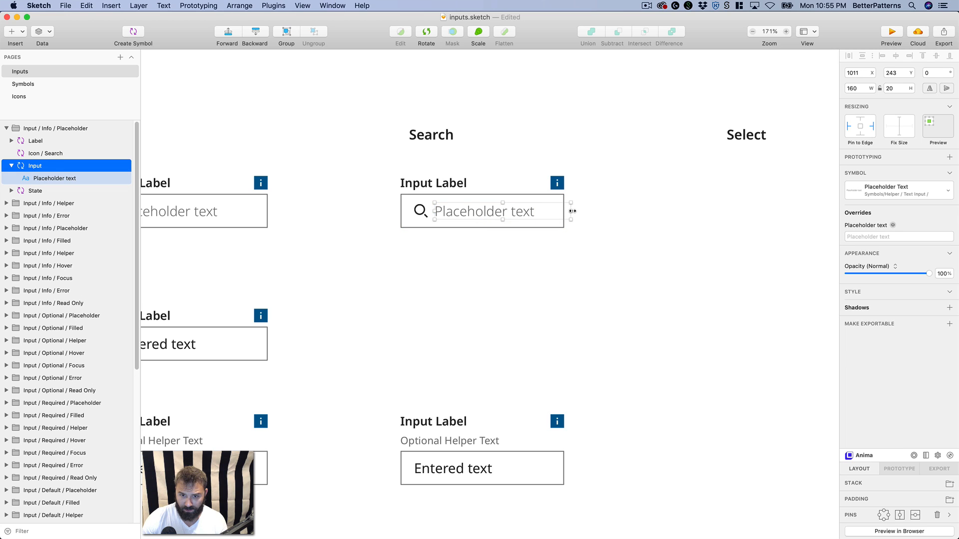
- Narrow the placeholder text symbol to a width of 136 so it stays padded inside the input box
drag(570, 212, 563, 211)
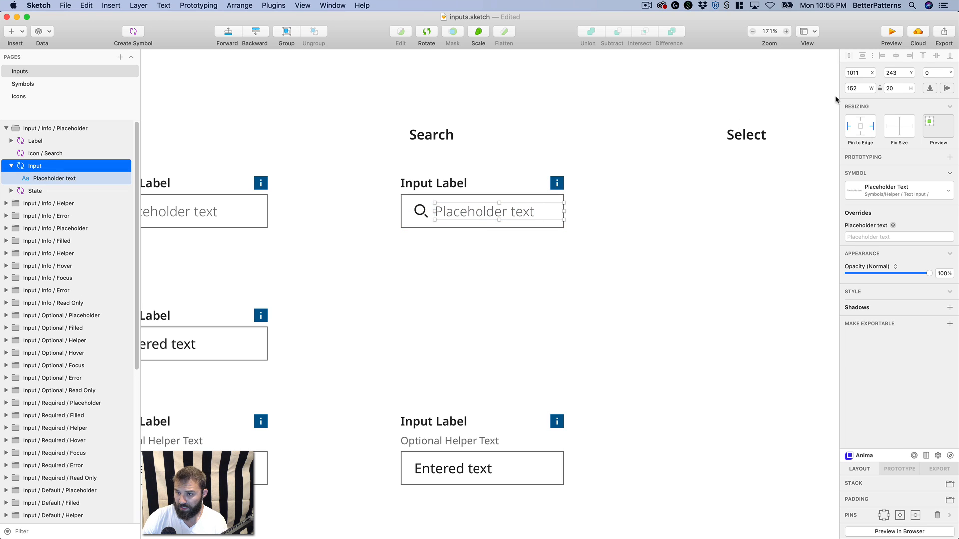
click(860, 88)
text(-1)
key(Return)
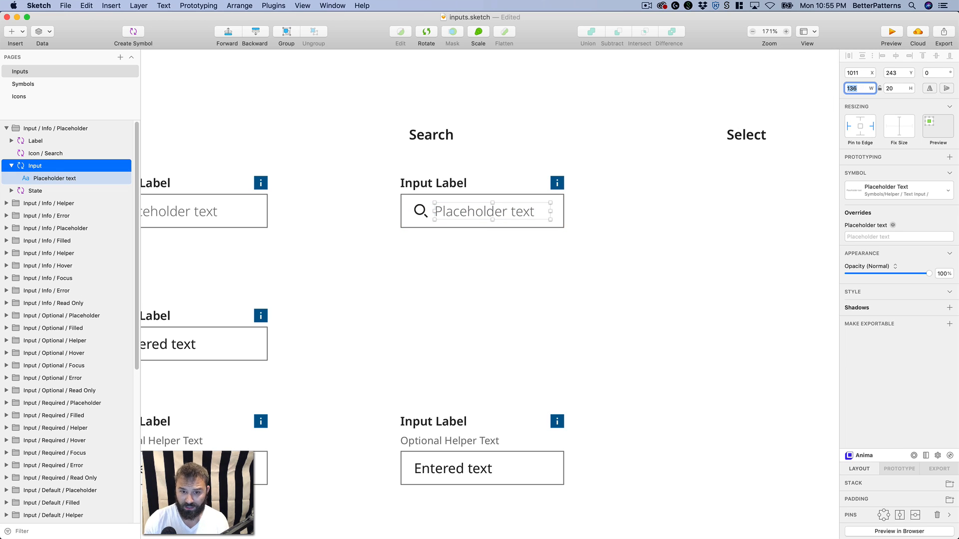
- Override the placeholder text in the Search column's input with "search"
click(536, 240)
click(517, 220)
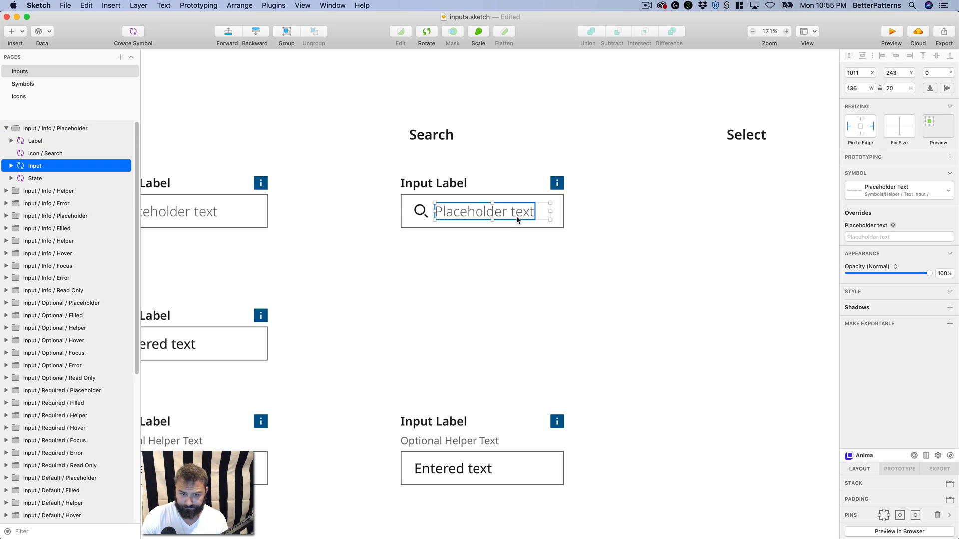
click(914, 237)
text(s)
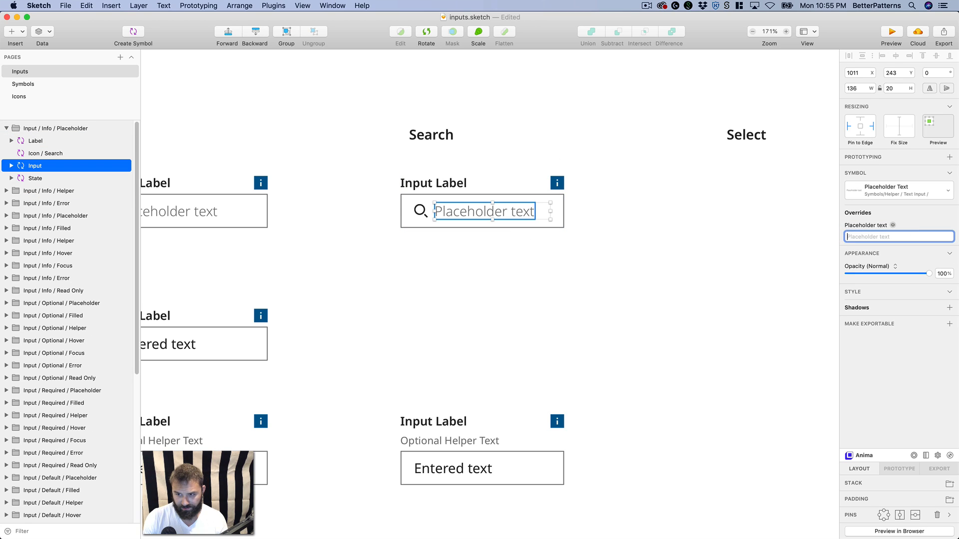
text(earch)
key(Tab)
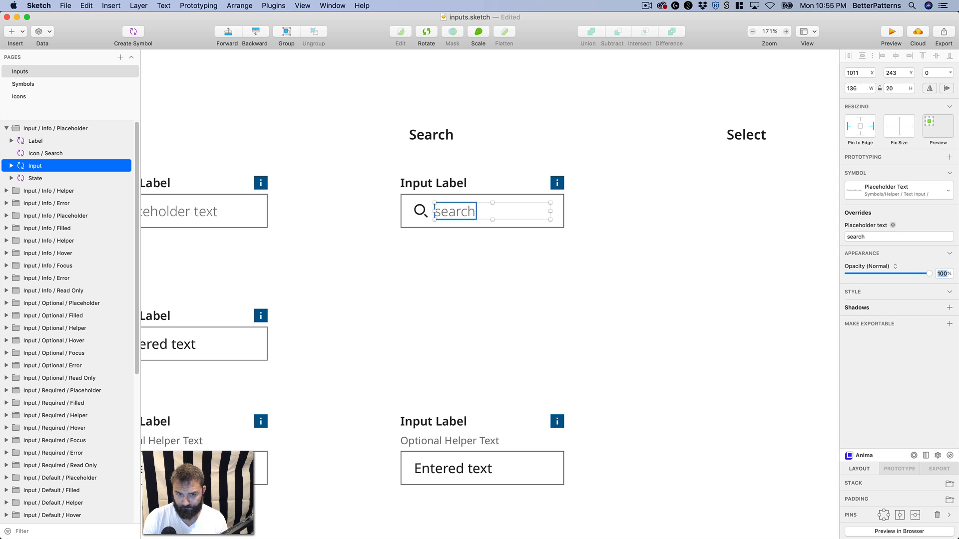
click(629, 348)
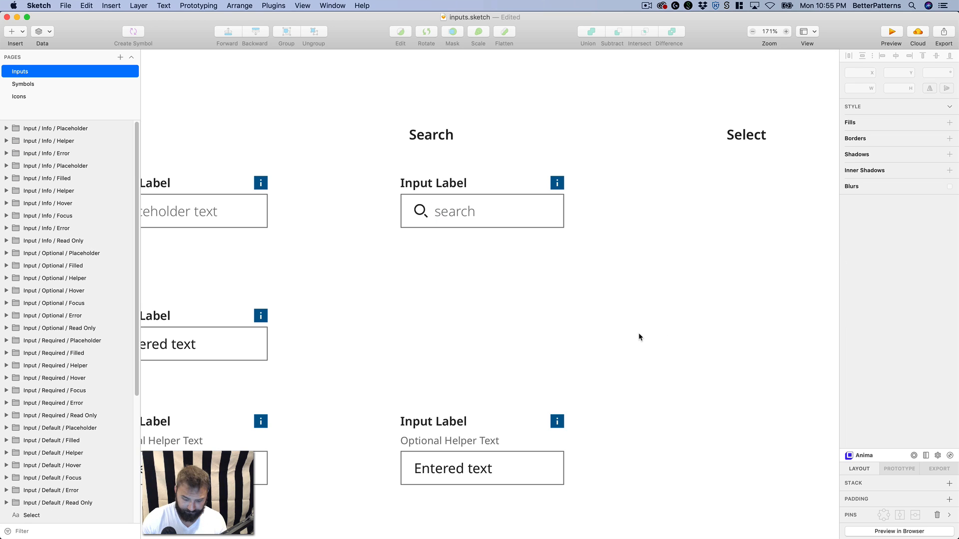
- Delete the Error and Helper input groups from the Search column, keeping only the placeholder input
scroll(639, 333, down, 5)
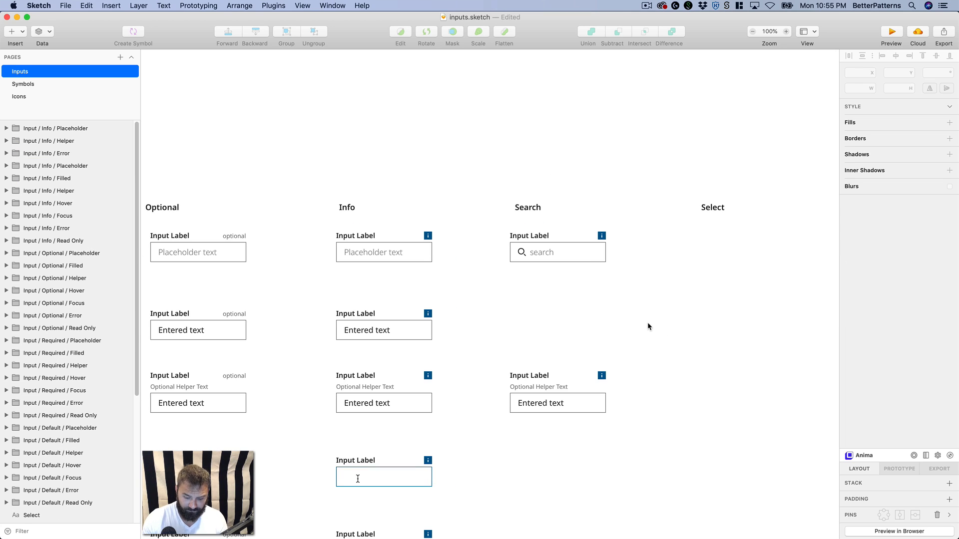
scroll(648, 322, down, 4)
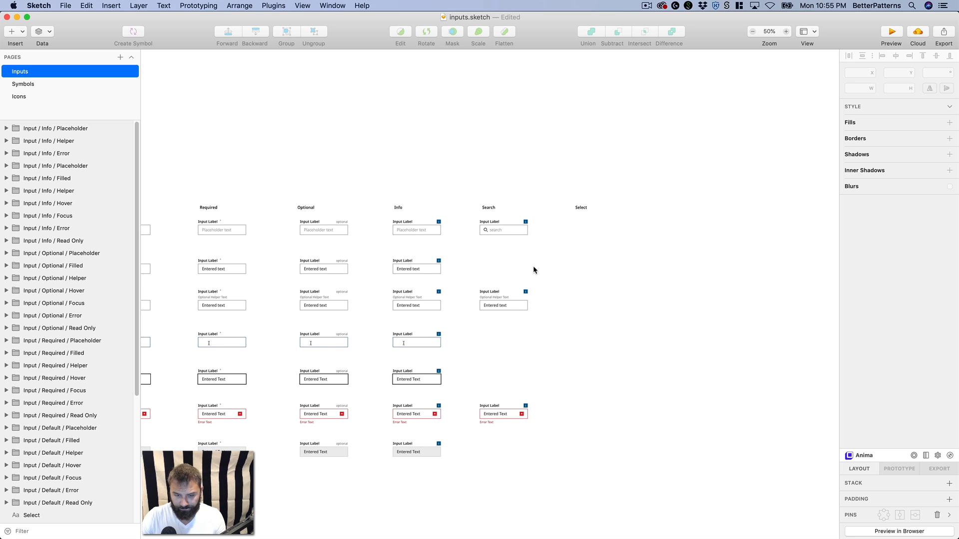
drag(533, 267, 656, 154)
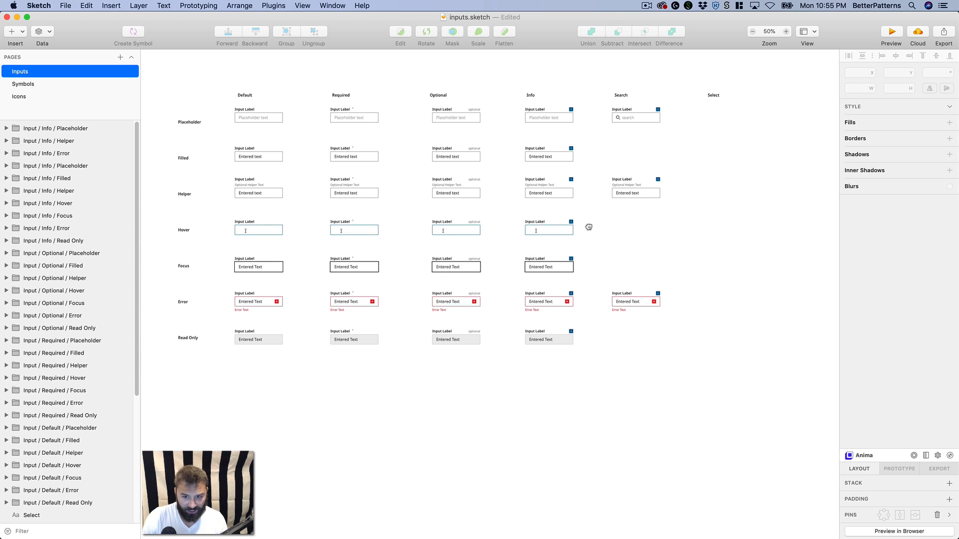
drag(589, 227, 525, 203)
click(591, 285)
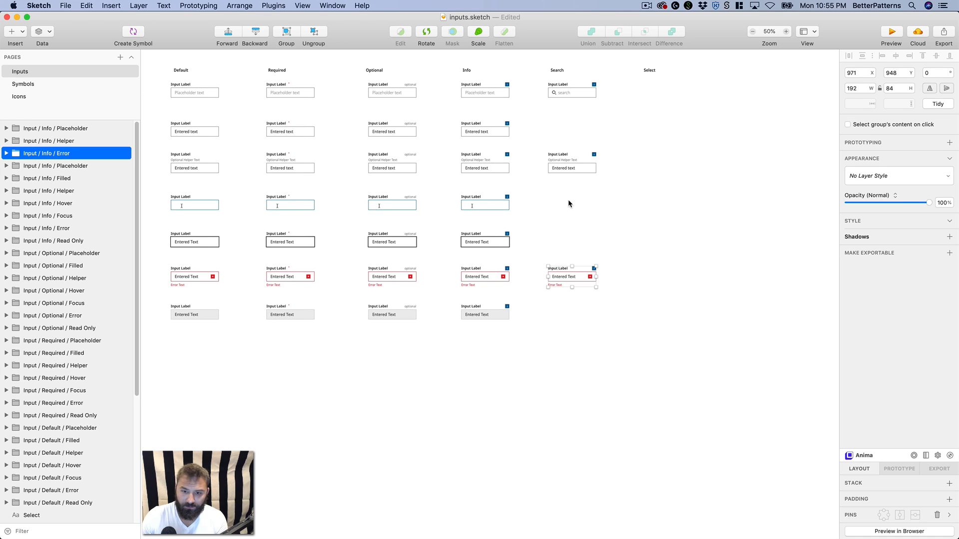
key(Delete)
click(563, 157)
drag(465, 148, 531, 185)
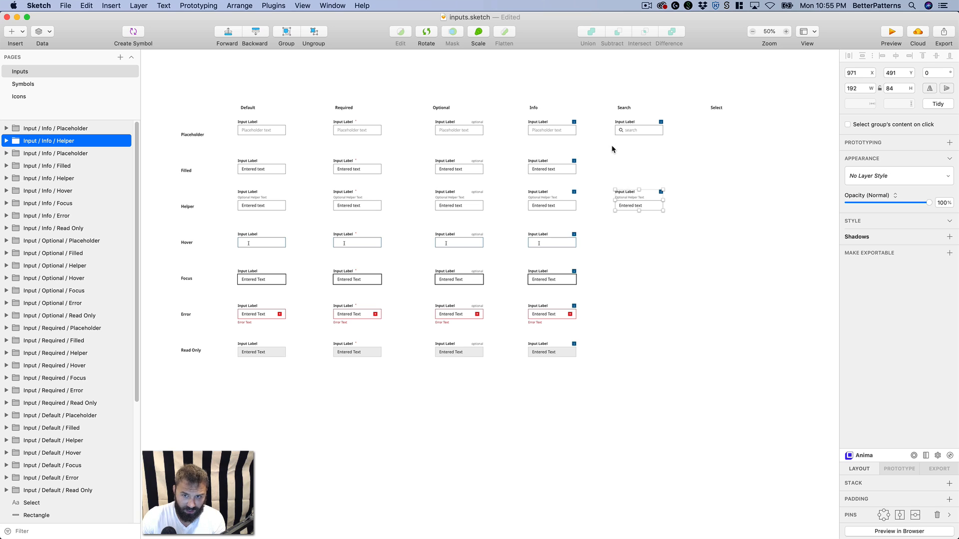
key(Delete)
drag(561, 122, 719, 185)
drag(649, 233, 672, 292)
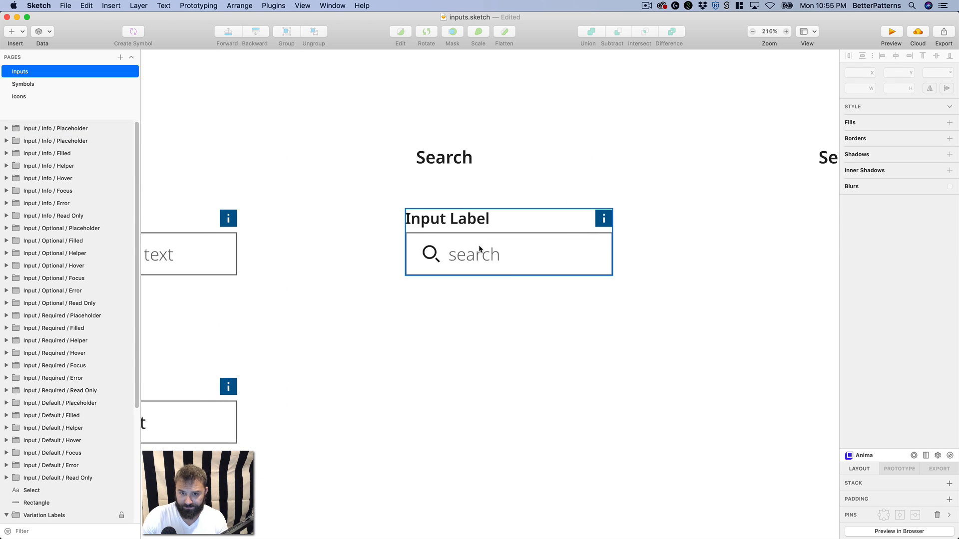
- Delete the label and its info icon above the search input in the Search column
double_click(453, 222)
key(Delete)
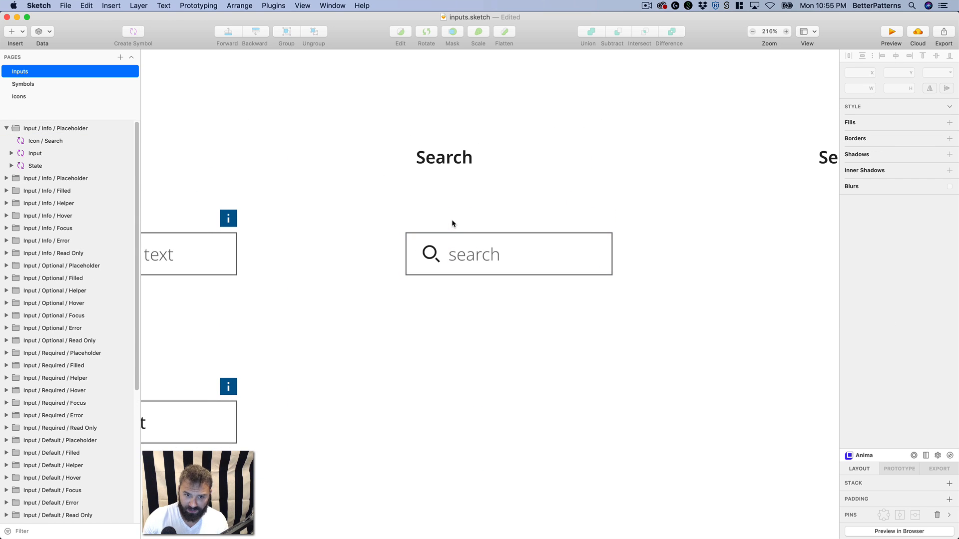
key(super+0)
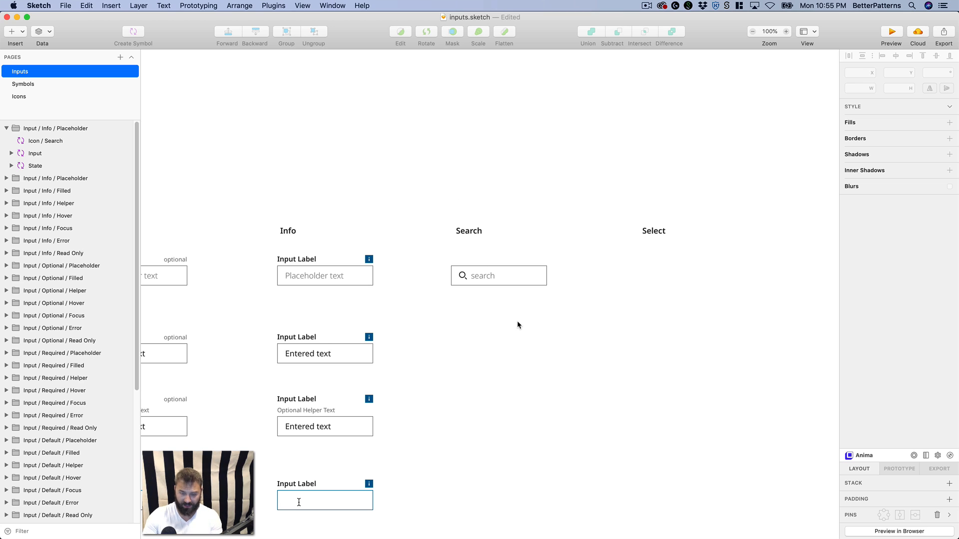
key(super+minus)
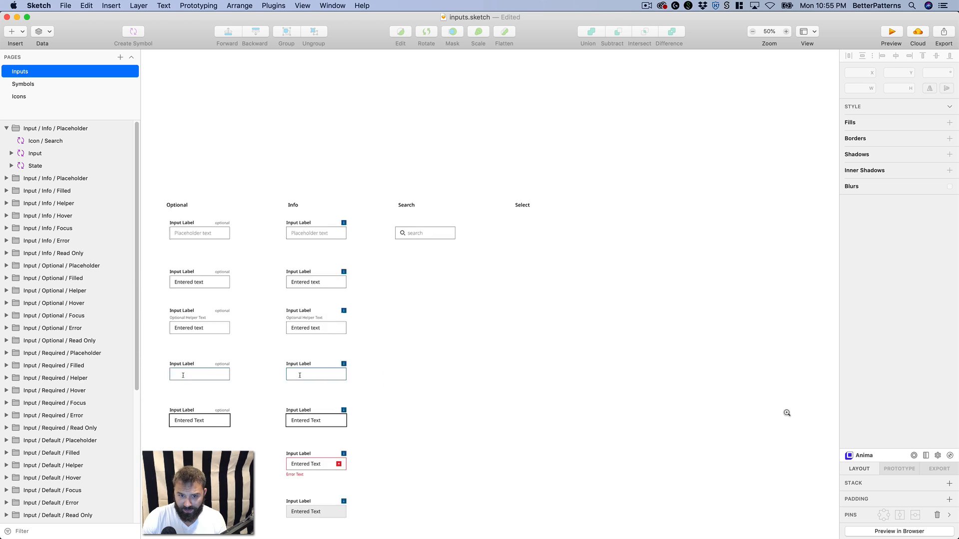
- Try to widen the search input in the Search column
key(super+plus)
click(368, 200)
drag(392, 203, 679, 204)
key(super+z)
- Fix the width of the search icon when resizing, and widen the search input to 515
double_click(327, 203)
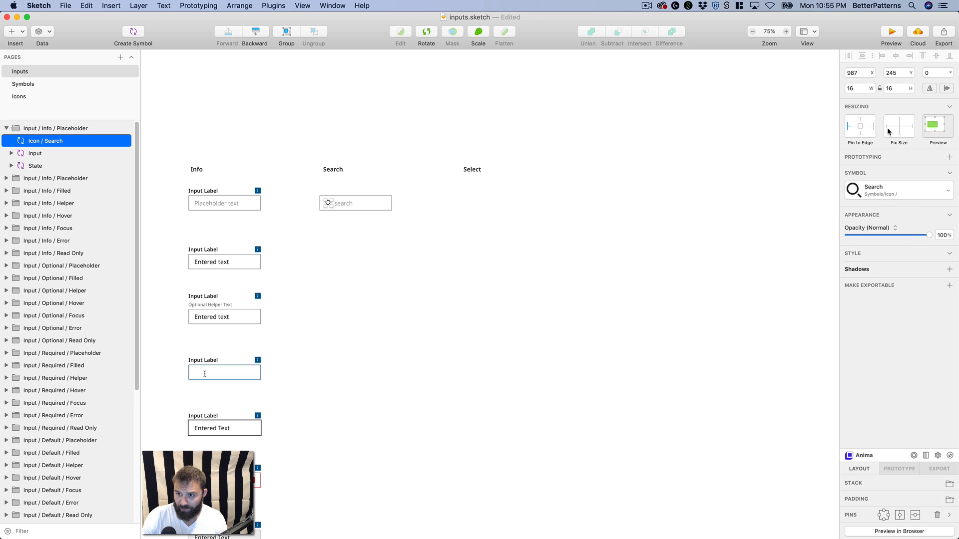
click(693, 222)
click(388, 209)
drag(392, 203, 512, 206)
click(429, 282)
drag(428, 282, 481, 316)
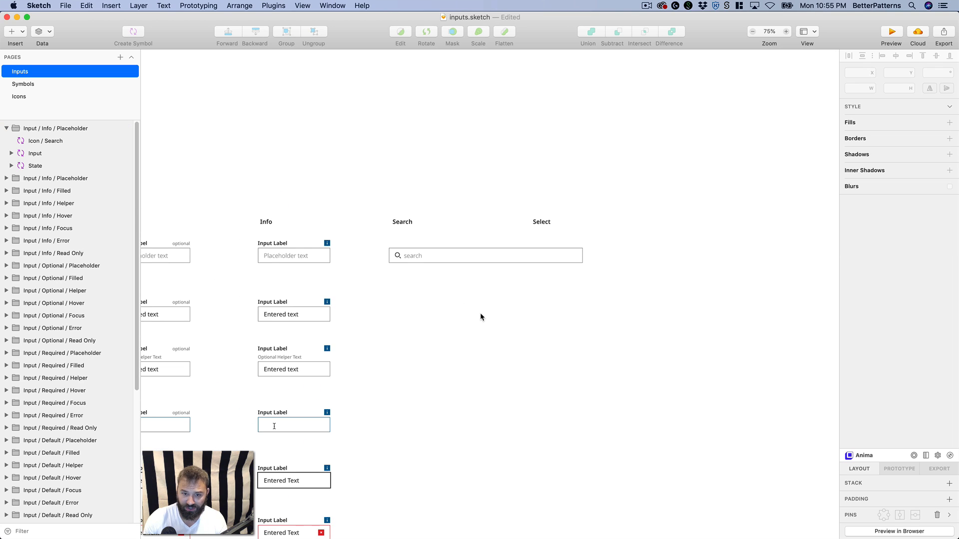
- Narrow the search input to a width of 299
key(super+minus)
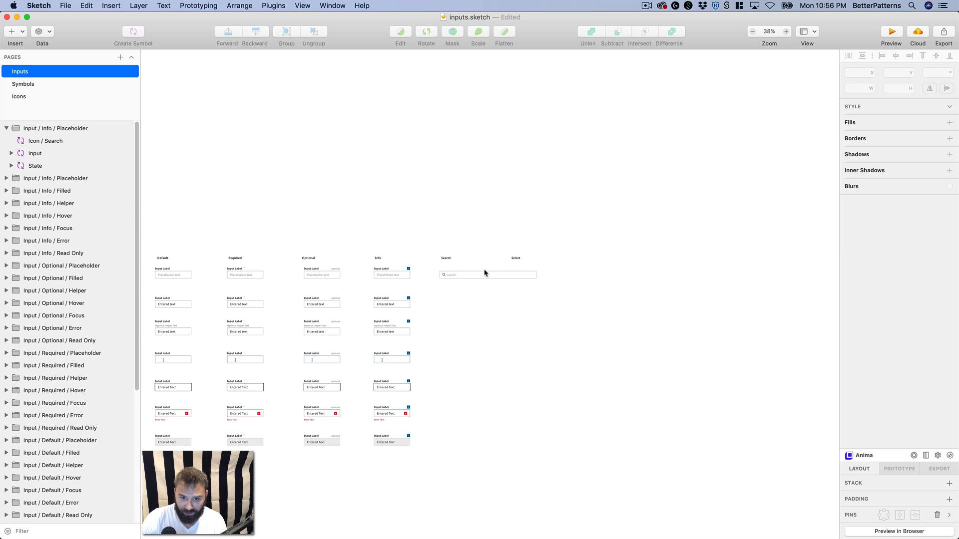
click(465, 278)
drag(563, 310, 591, 315)
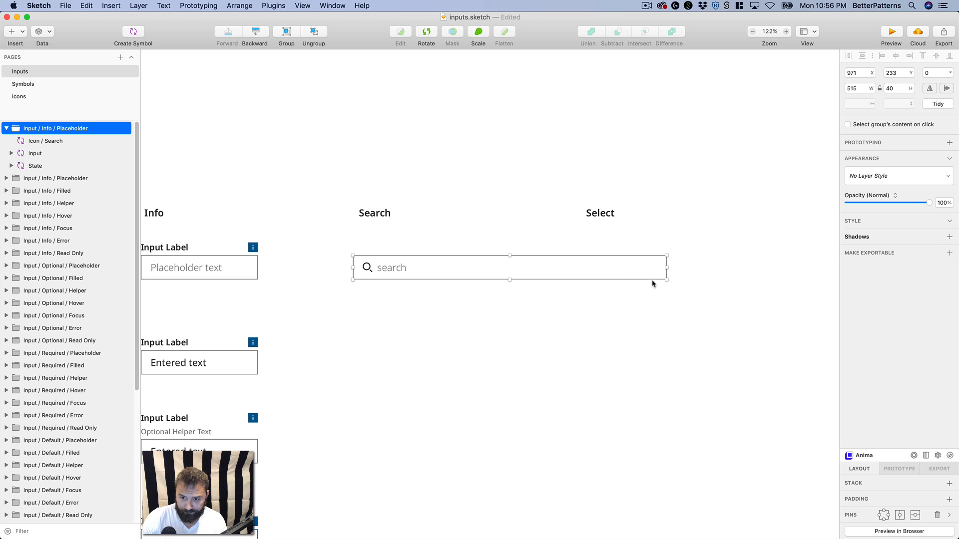
drag(667, 268, 535, 268)
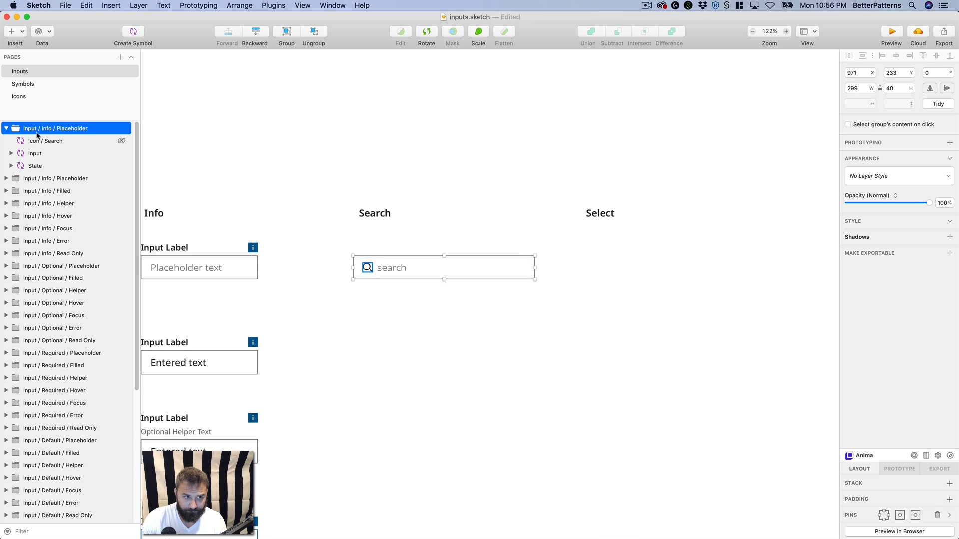
drag(428, 401, 563, 330)
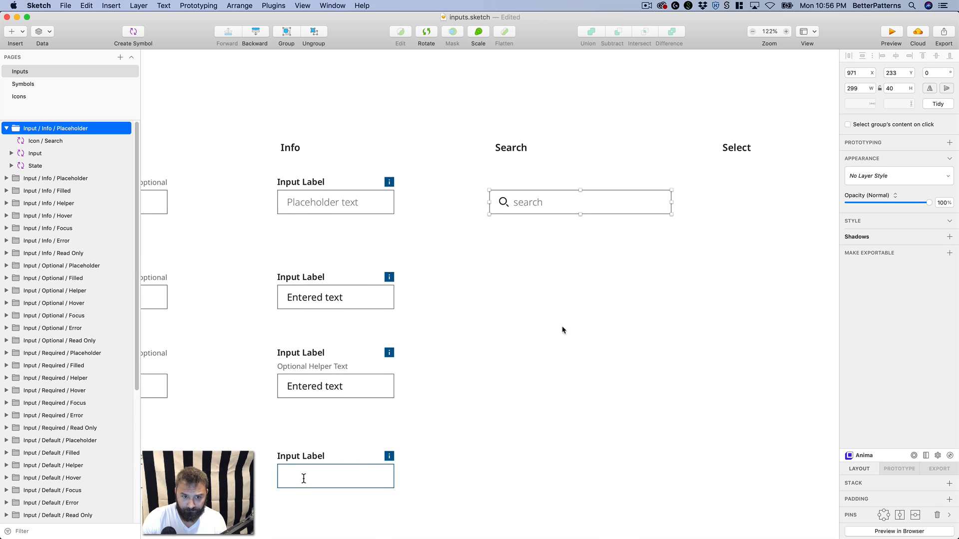
- Try to rename the search input's group as Input / Search
double_click(44, 131)
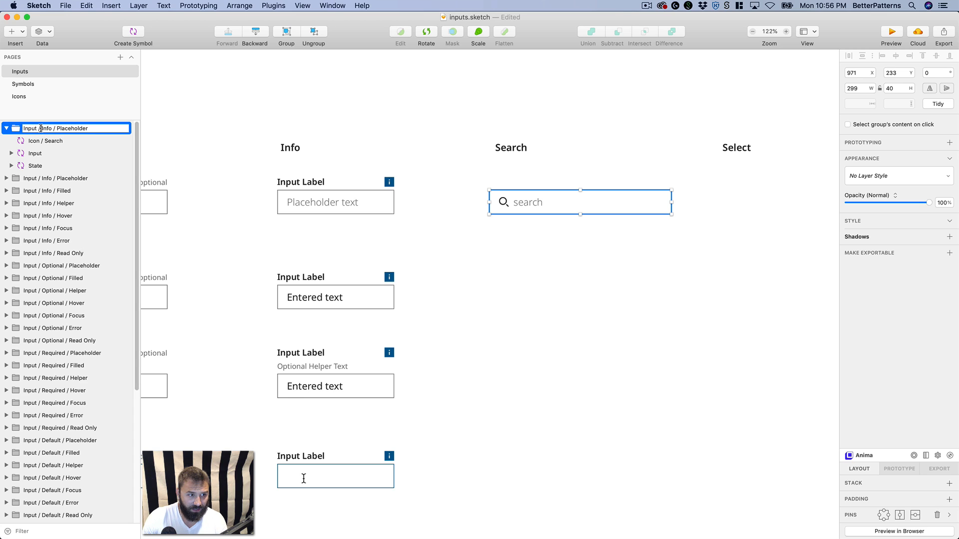
drag(44, 128, 153, 129)
key(BackSpace)
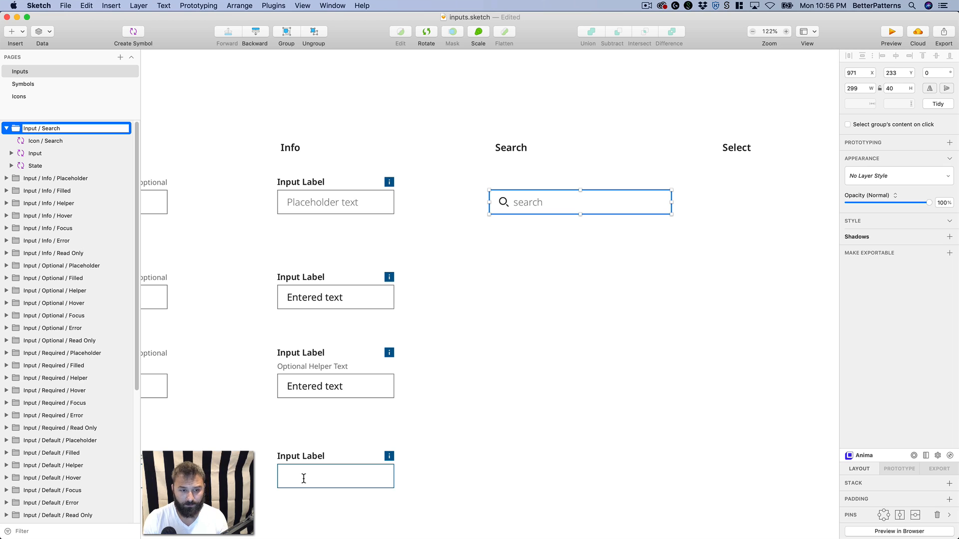
key(super+z)
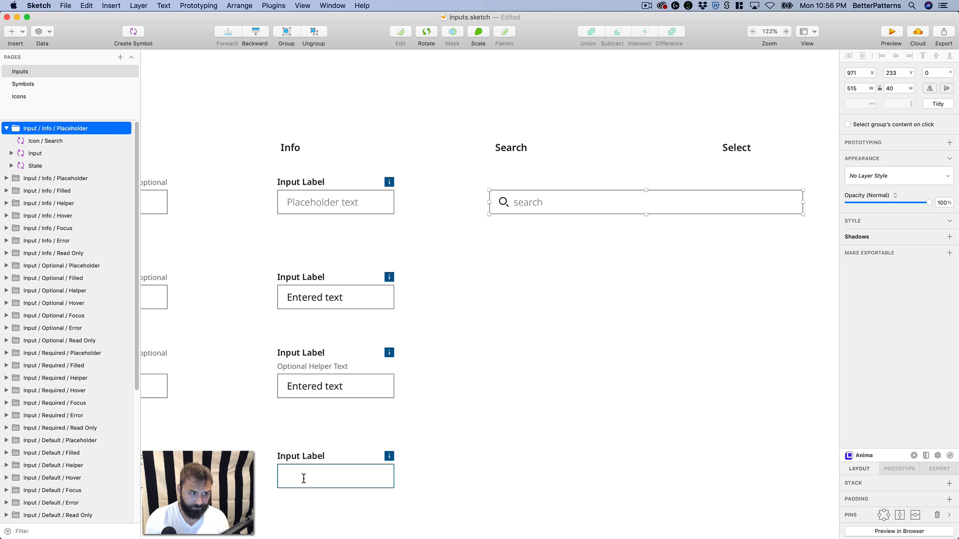
- Rename the search input's group as Search / Default / Placeholder
double_click(28, 129)
double_click(29, 129)
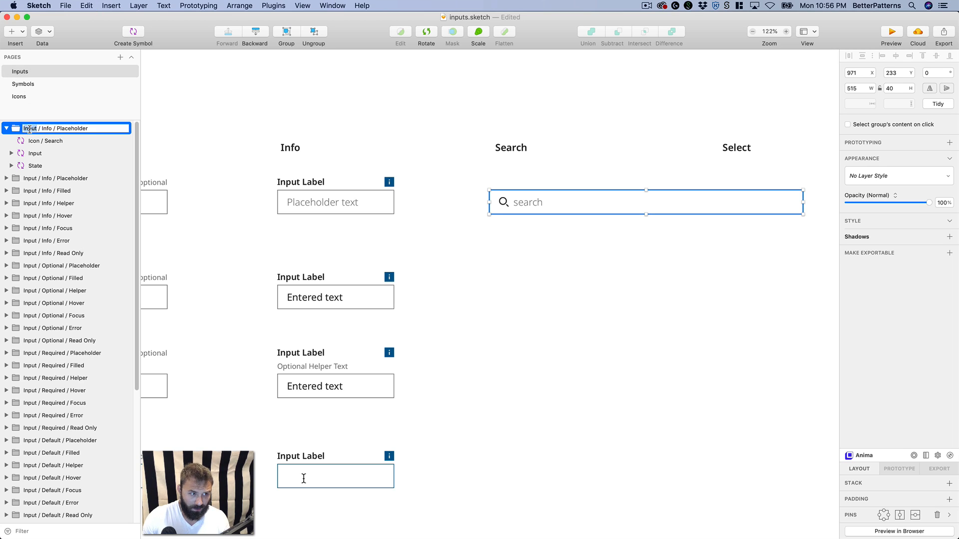
text(Search)
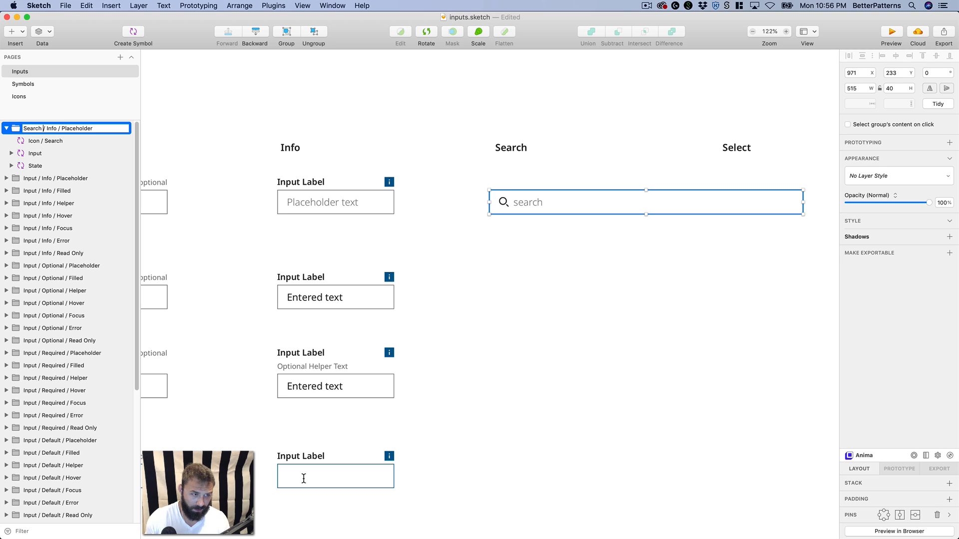
key(BackSpace)
key(BackSpace)
key(BackSpace)
key(BackSpace)
text(D)
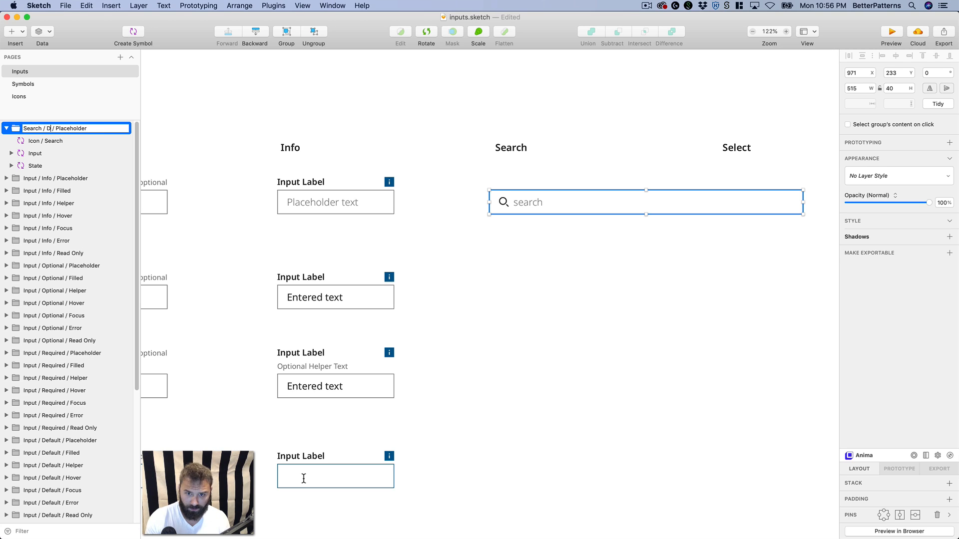
text(efault)
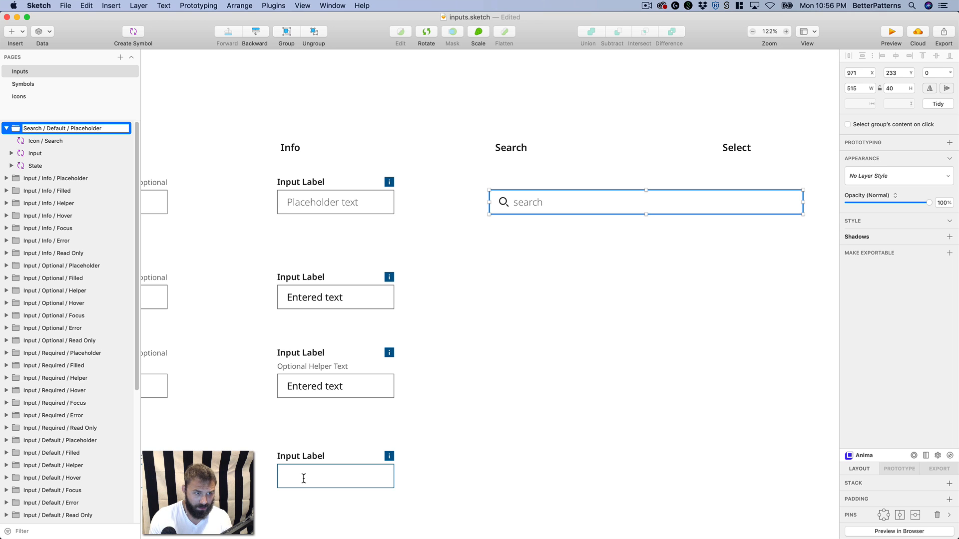
key(Return)
key(super+0)
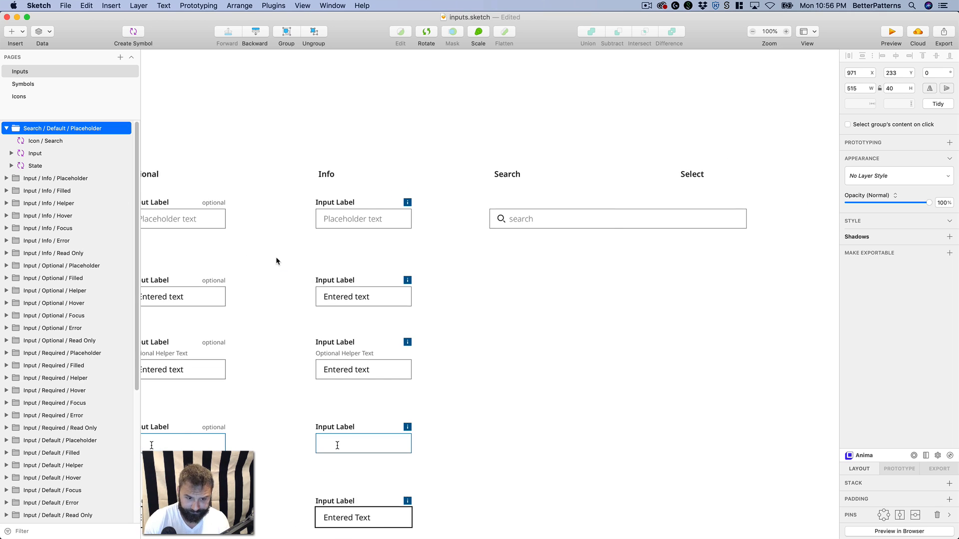
click(340, 454)
click(382, 443)
drag(389, 443, 347, 445)
click(548, 207)
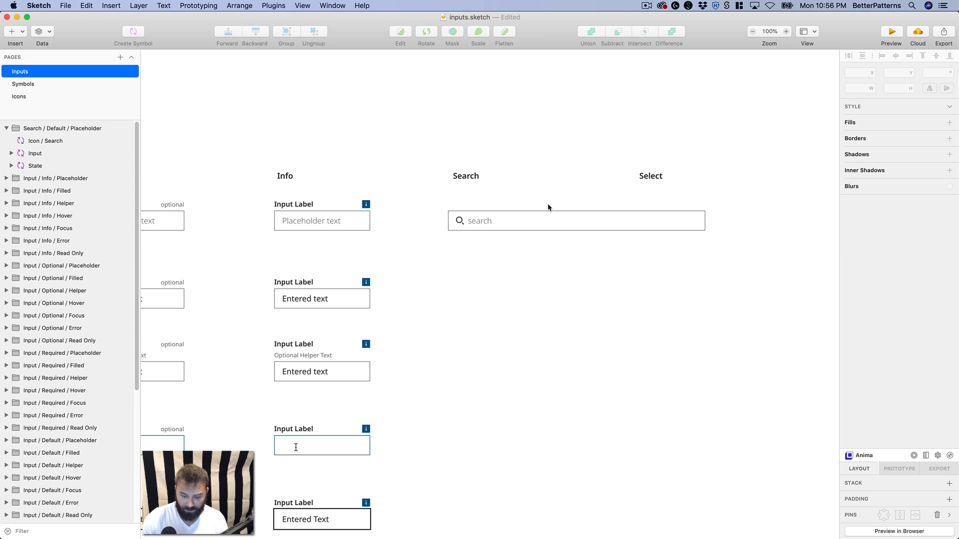
- Try placing a duplicate of the search input in the Filled row at Y 367
key(super+minus)
drag(521, 244, 654, 214)
click(660, 230)
key(z)
drag(377, 183, 906, 379)
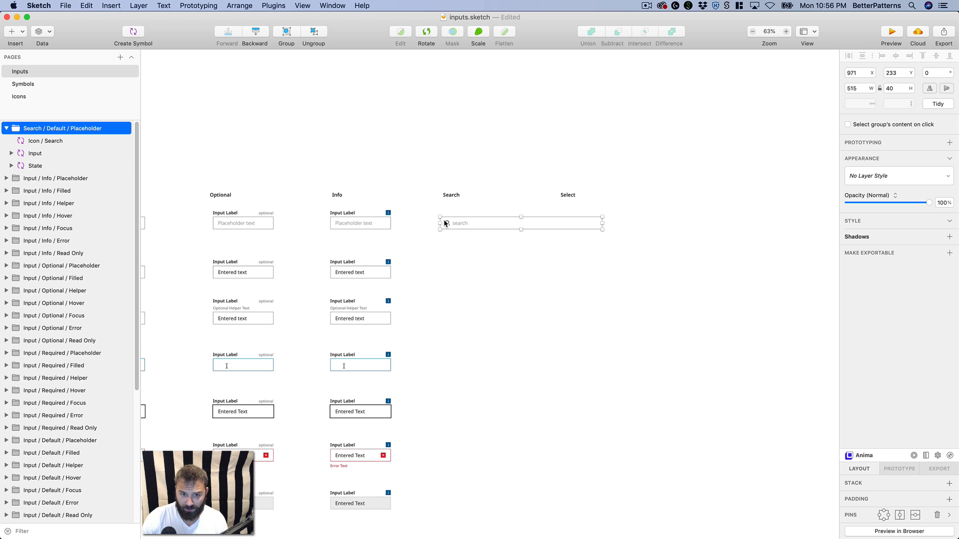
key(super+d)
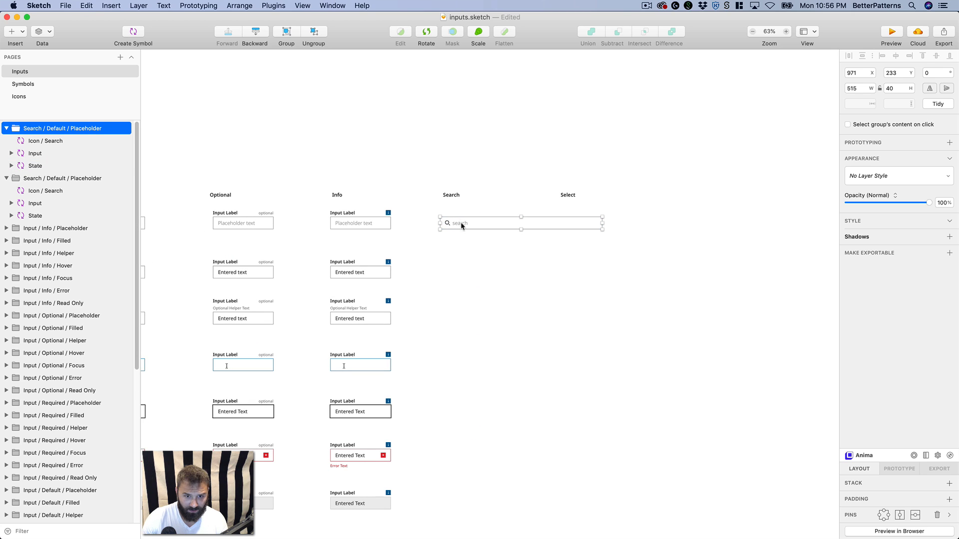
drag(462, 226, 461, 261)
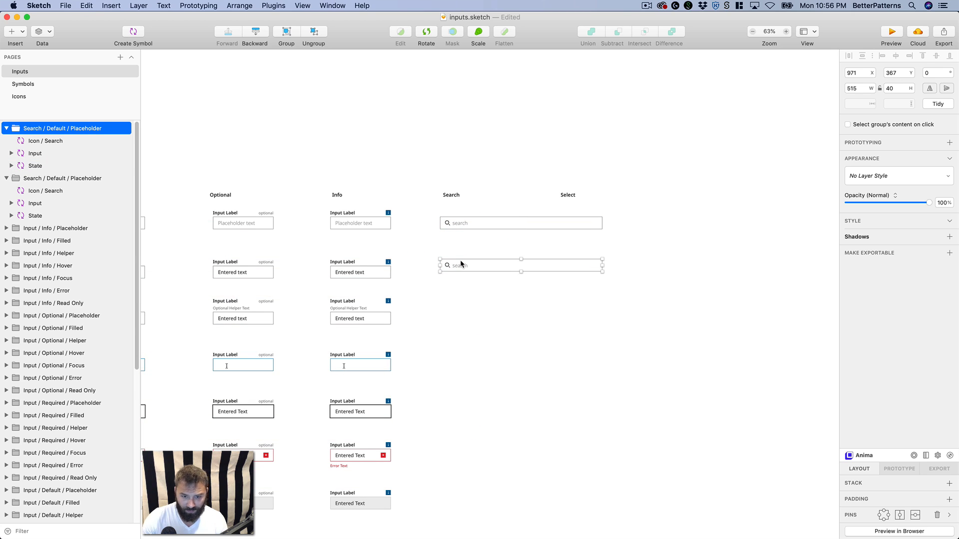
key(Delete)
- Rename the magnifier symbol layer inside the search input's group as Icon
click(446, 225)
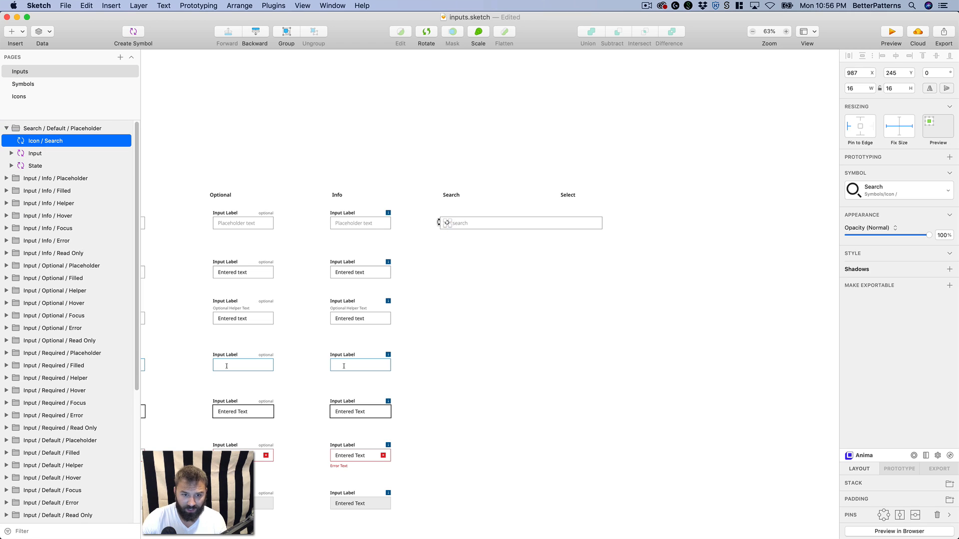
double_click(33, 142)
text(Icon)
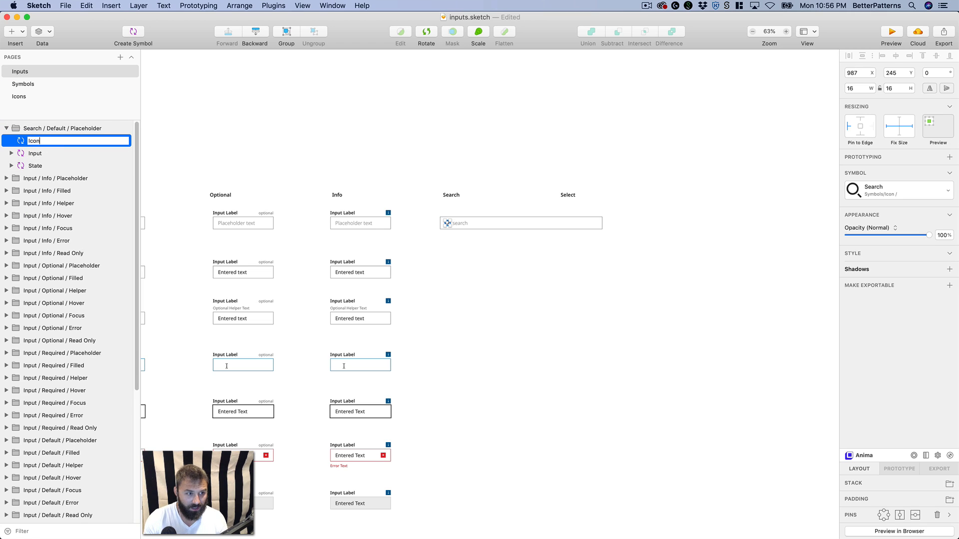
key(Return)
click(454, 223)
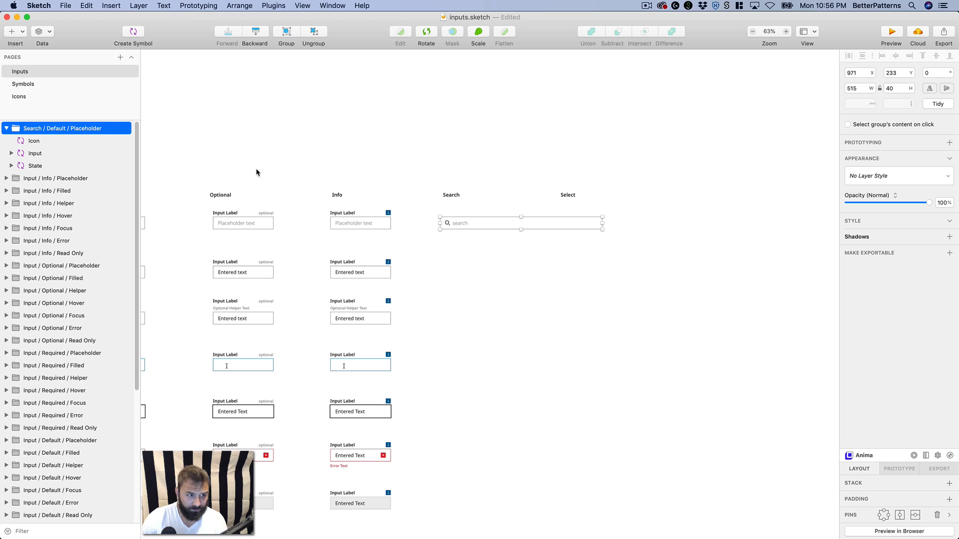
click(42, 141)
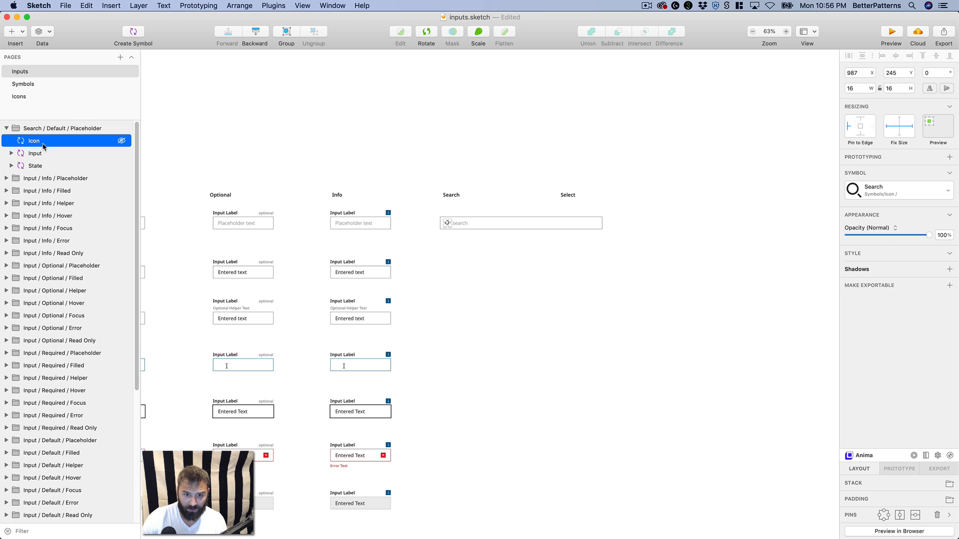
- Duplicate the placeholder search input and place the copy in the Filled row at Y 367
click(480, 209)
click(470, 224)
key(super+d)
drag(466, 227, 465, 271)
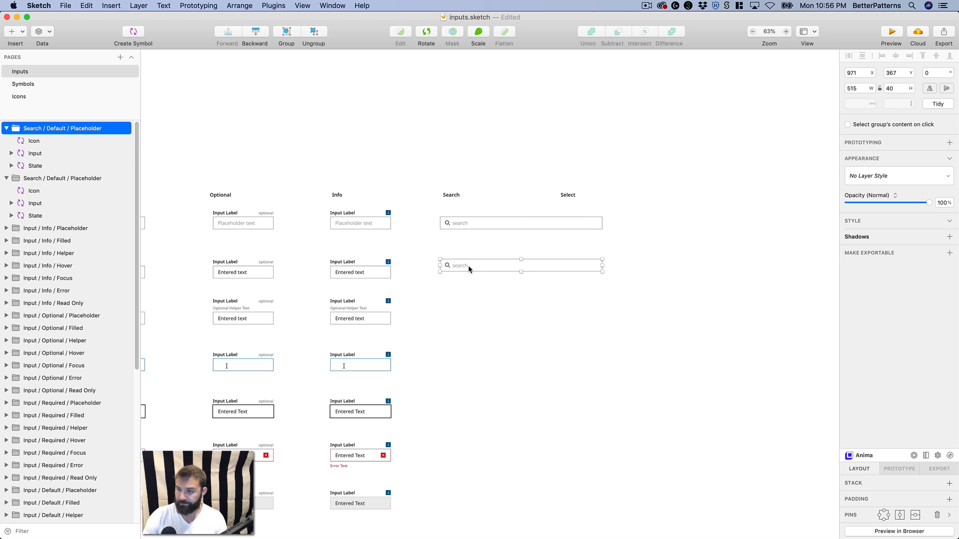
click(488, 285)
scroll(696, 260, left, 5)
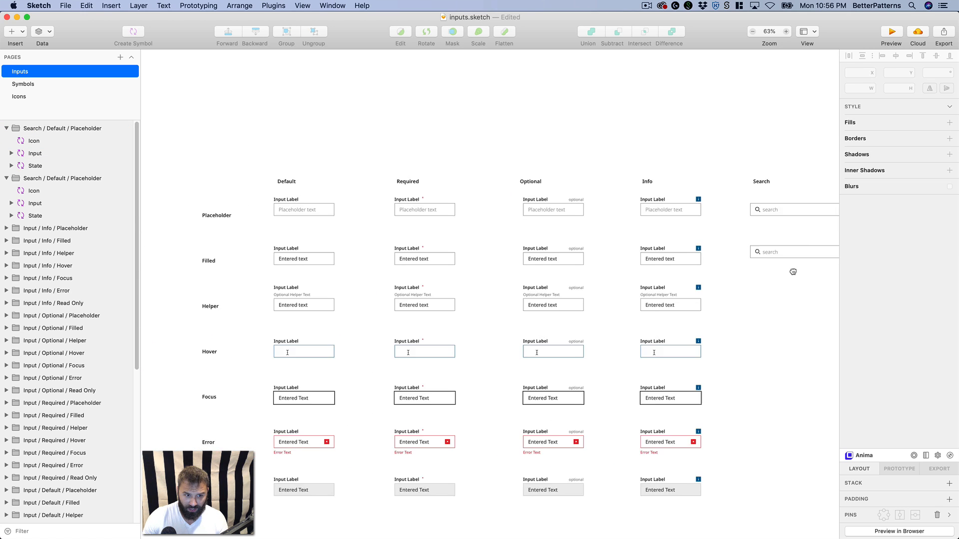
- Swap the Input symbol of the Filled row's search input to Helper / Text Input / Entrered Text
double_click(554, 269)
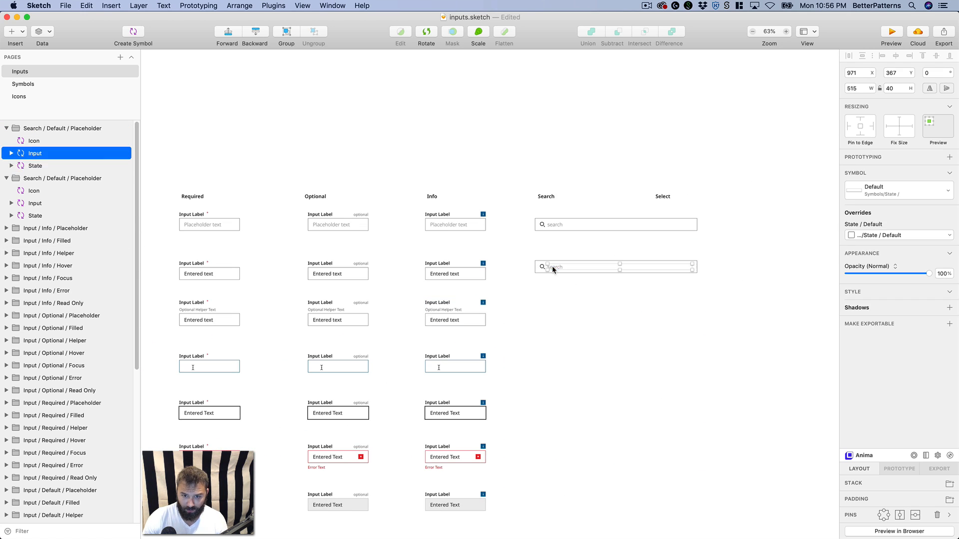
click(913, 182)
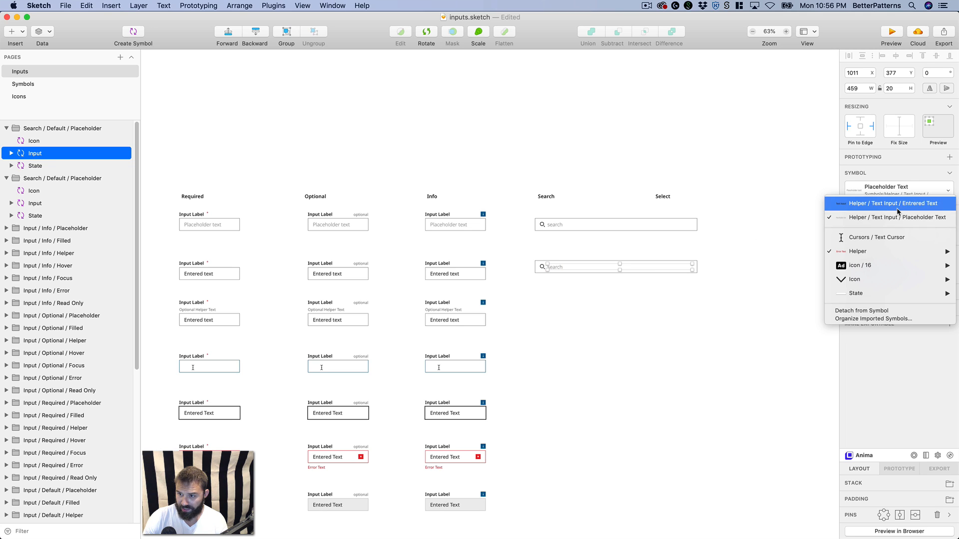
click(495, 358)
click(547, 331)
scroll(546, 331, down, 2)
- Set the text override of the Filled row's search input to "entered search term"
double_click(546, 253)
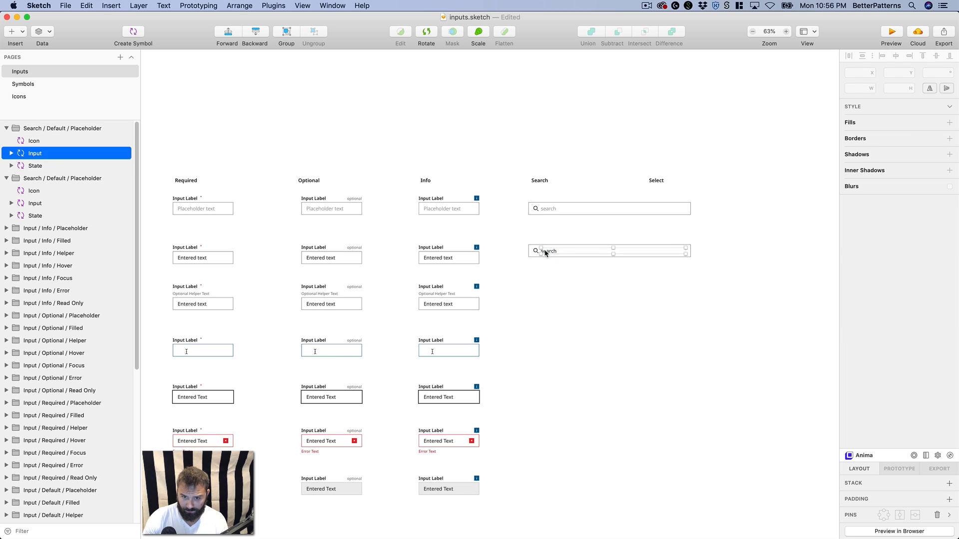
click(871, 236)
text(e)
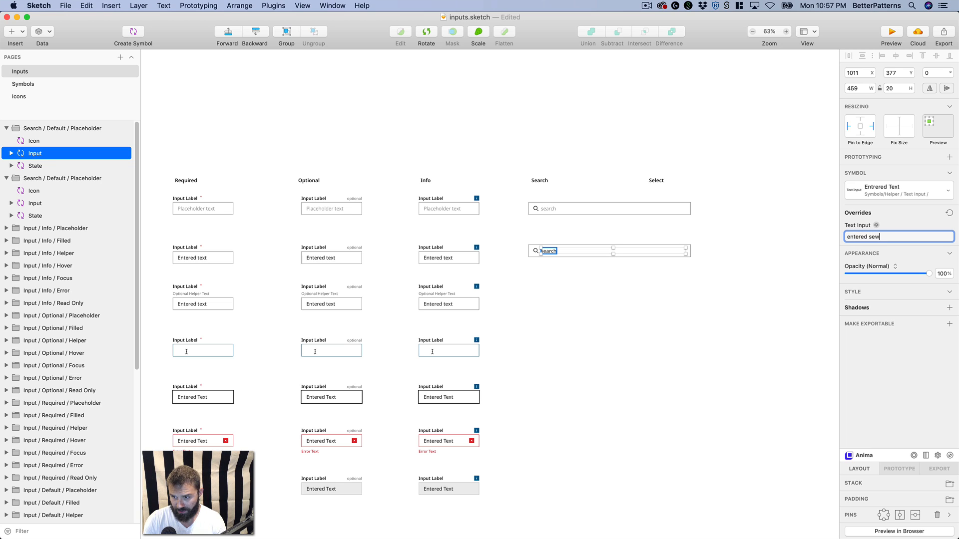
text(ntered search term)
key(Return)
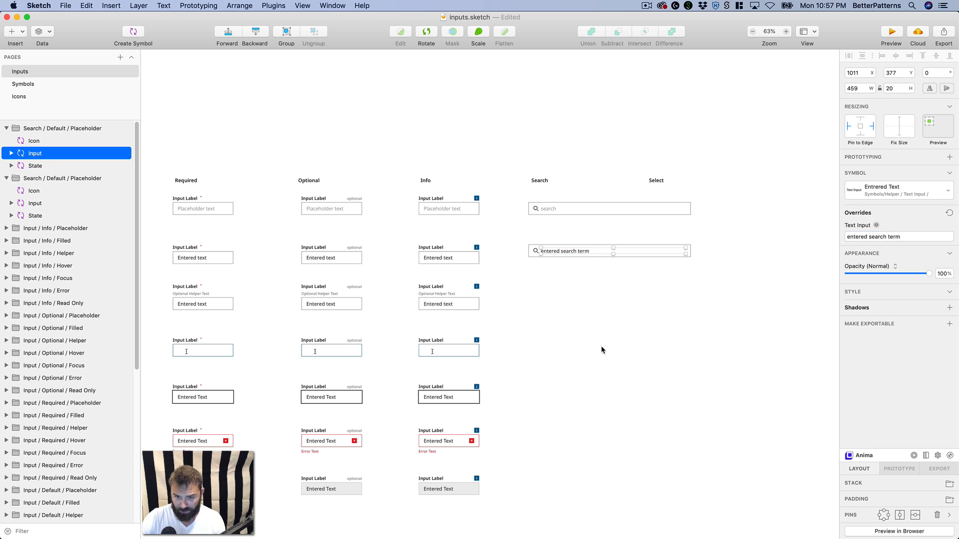
click(601, 346)
scroll(601, 346, down, 1)
- Duplicate the filled search input into the Hover row and select the copy's Input symbol
click(568, 230)
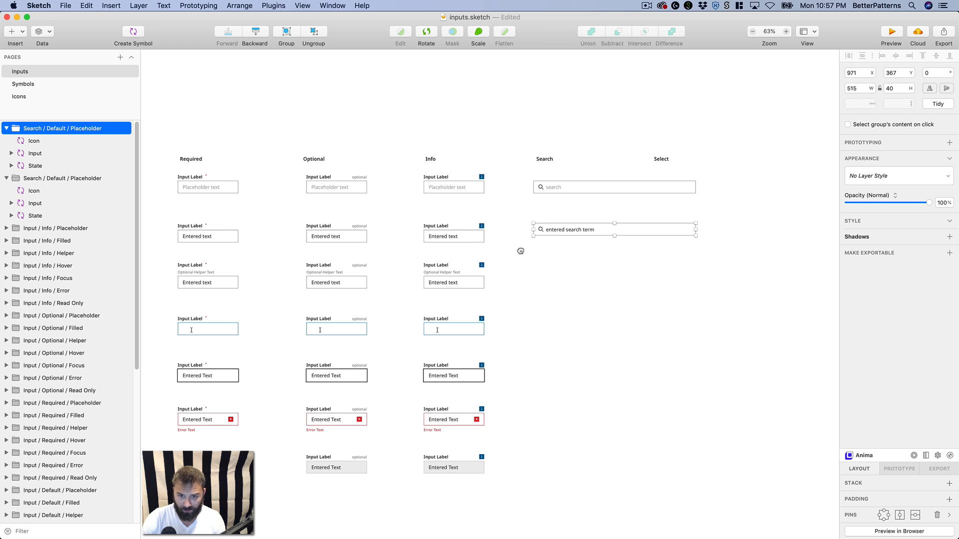
mouse_move(520, 251)
mouse_down()
mouse_move(687, 204)
mouse_move(601, 193)
mouse_move(715, 174)
mouse_move(645, 178)
mouse_move(688, 199)
mouse_move(688, 253)
mouse_move(749, 246)
mouse_move(516, 234)
mouse_up()
double_click(558, 227)
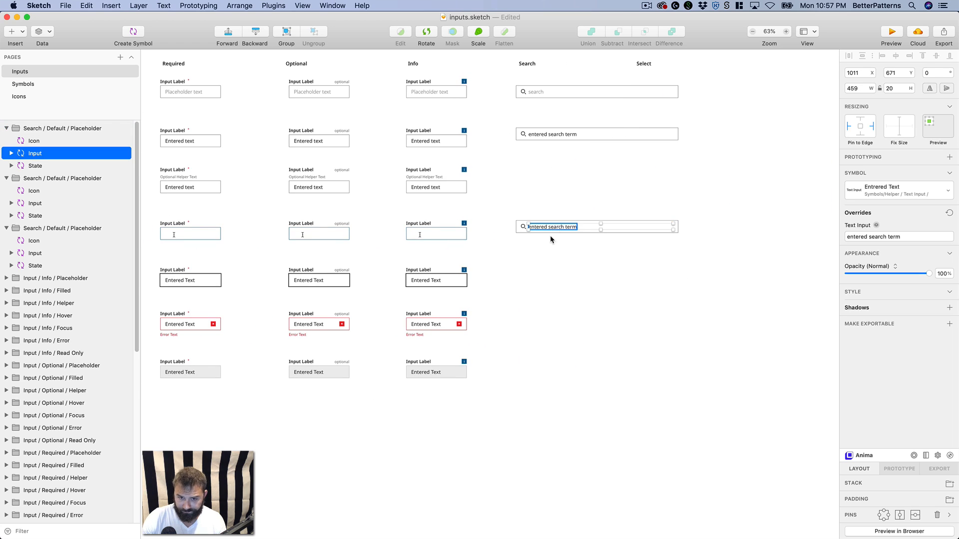
scroll(450, 350, left, 3)
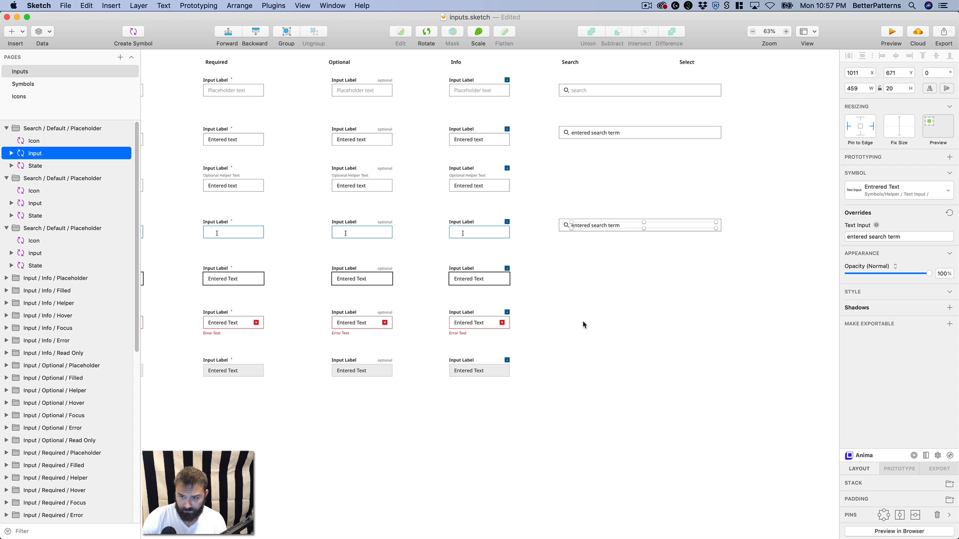
- Blank out the text override of the Hover row's search input so that no text, not even the default, shows
click(879, 237)
key(BackSpace)
key(Return)
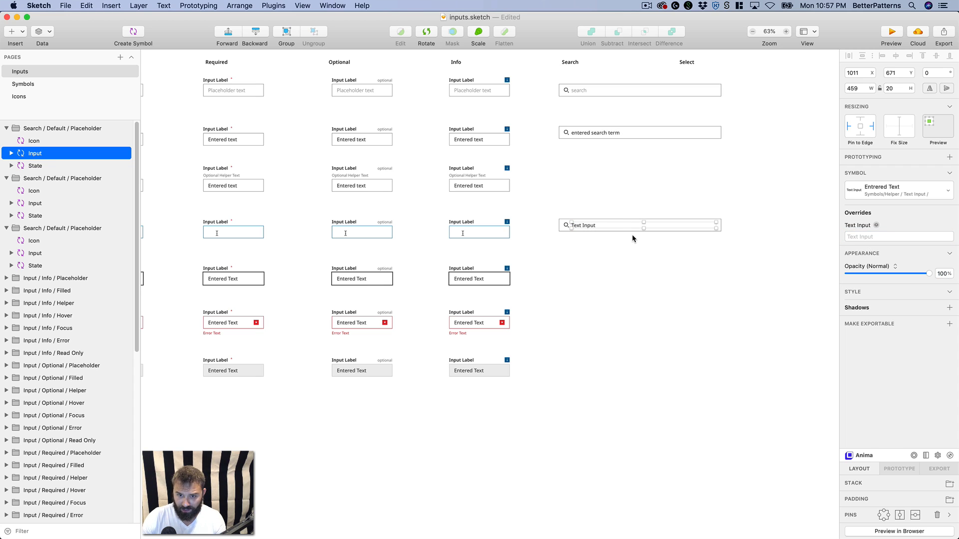
click(877, 239)
key(Return)
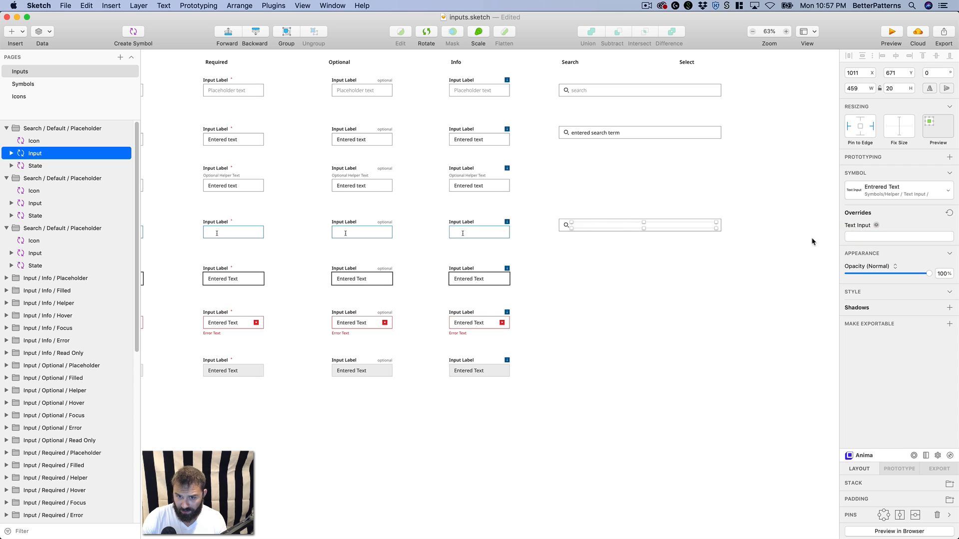
click(813, 240)
- Swap the State symbol of the Hover row's search input to State / Hover
click(643, 223)
click(921, 188)
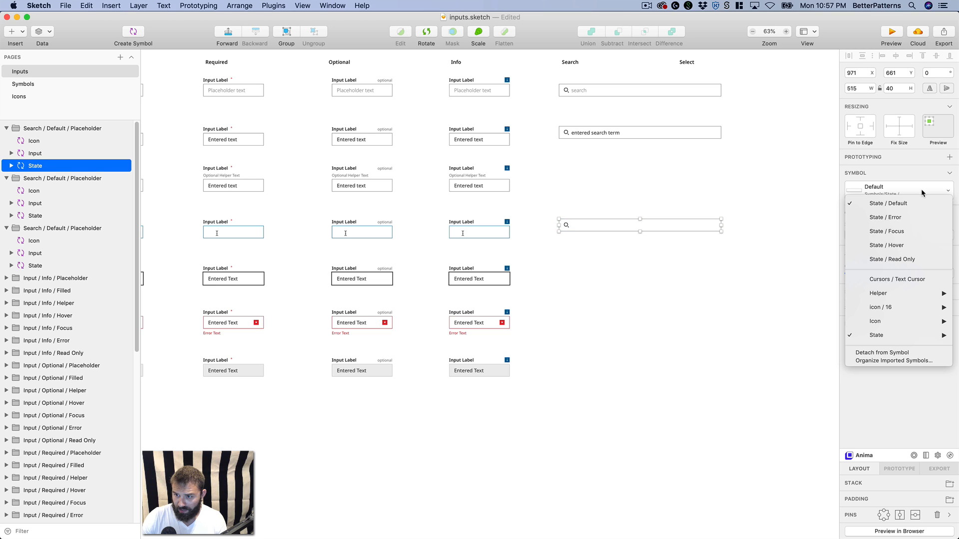
click(910, 245)
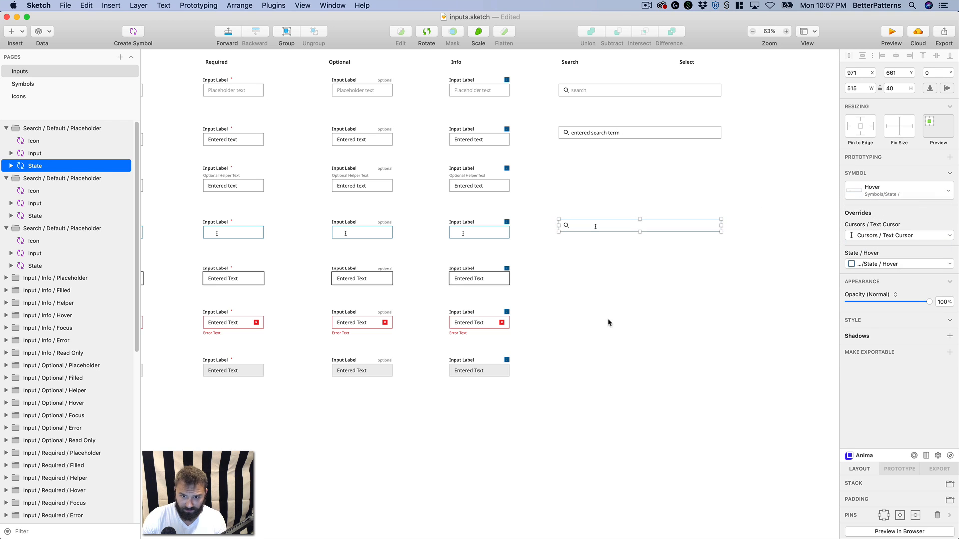
click(618, 253)
scroll(599, 234, up, 2)
click(590, 281)
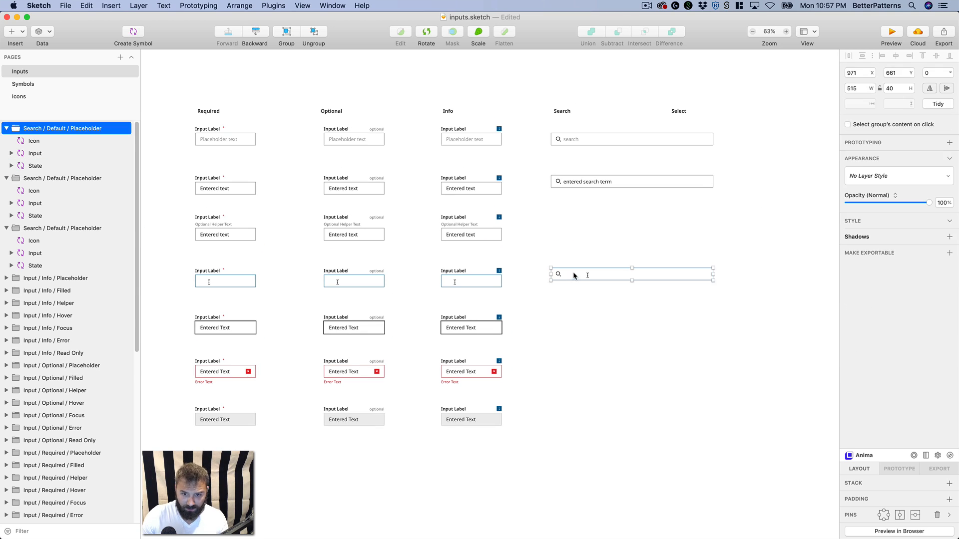
- Rename the Filled row's search group to "Search / Default / Filled"
click(631, 180)
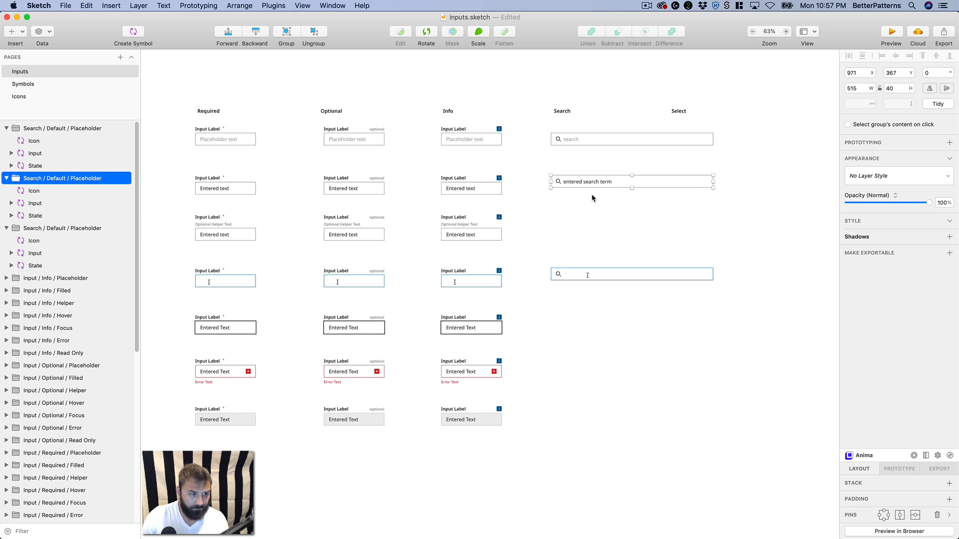
double_click(88, 181)
double_click(87, 179)
text(F)
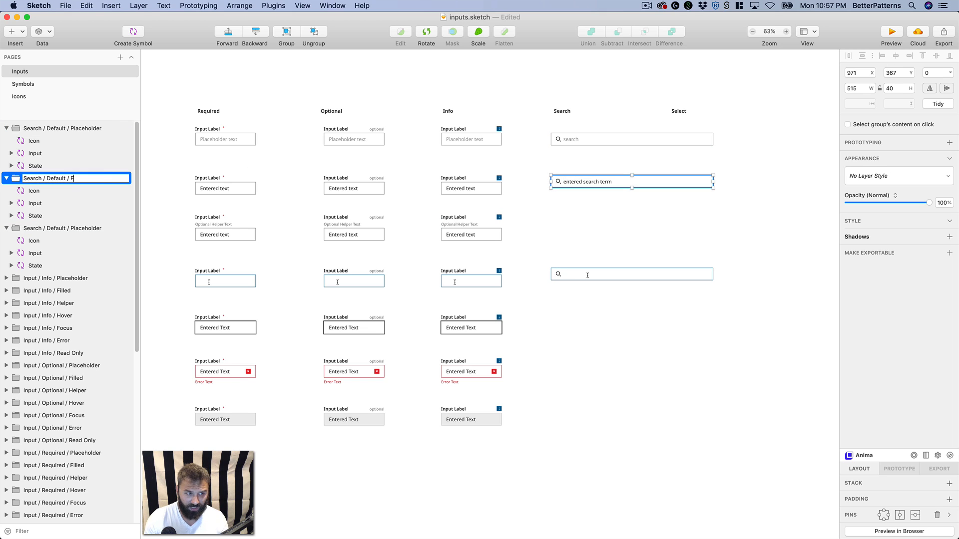
text(illed)
key(Return)
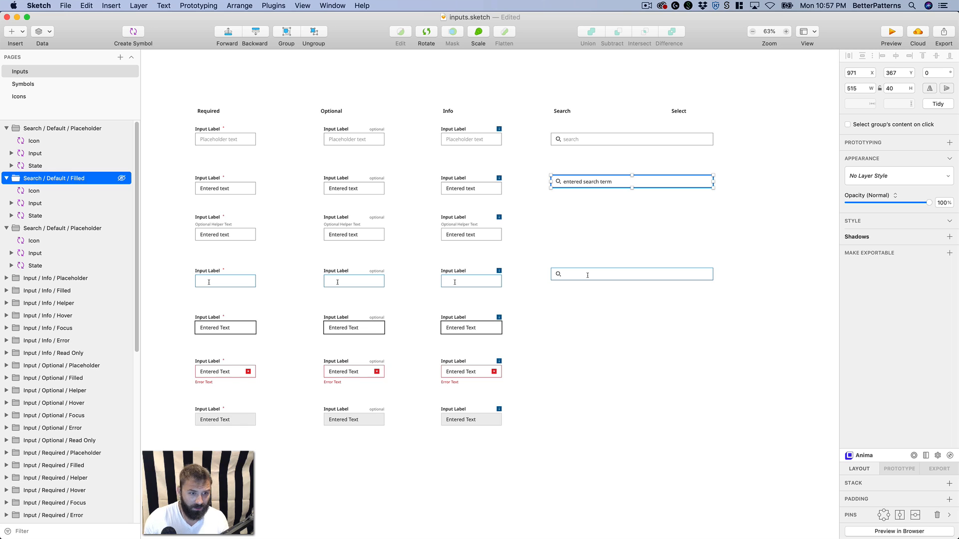
- Rename the Hover row's search group to "Search / Default / Hover"
click(84, 129)
double_click(83, 128)
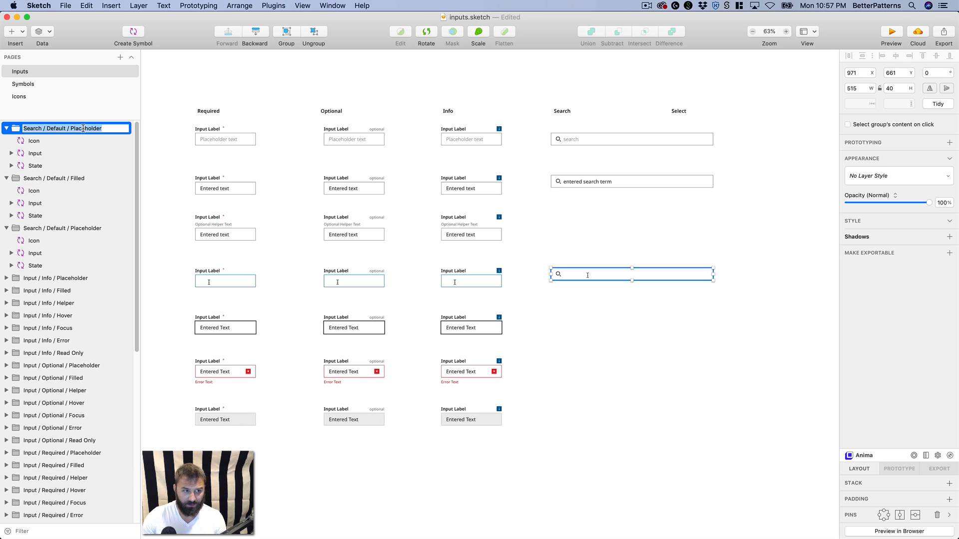
double_click(87, 129)
text(Hover)
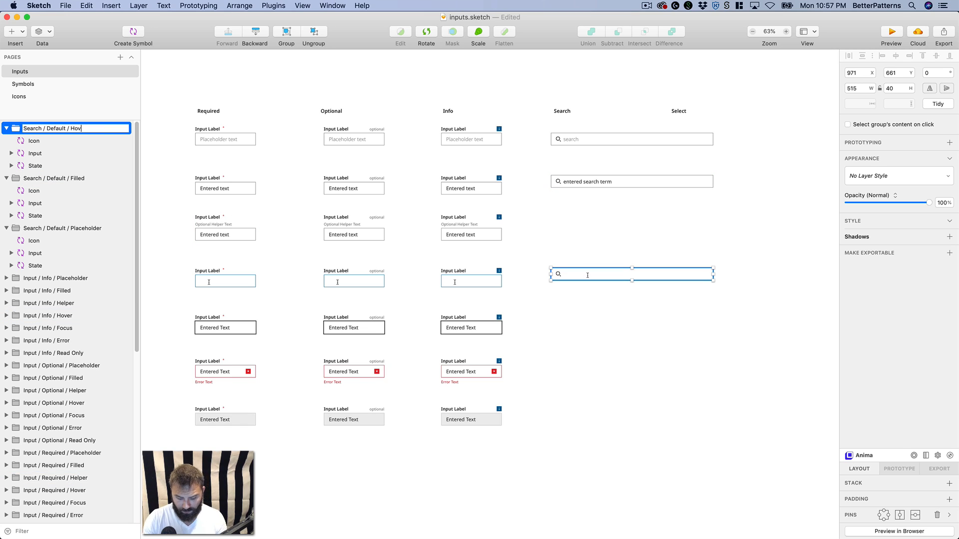
key(Return)
click(710, 314)
- Duplicate the hover search input and place the copy in the Focus row at Y 831
scroll(604, 116, down, 5)
scroll(603, 116, left, 2)
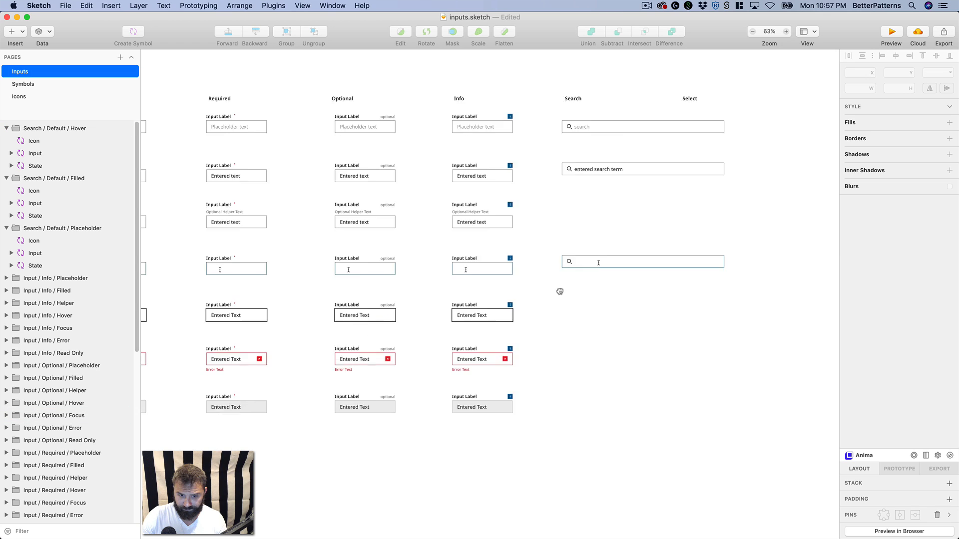
click(624, 153)
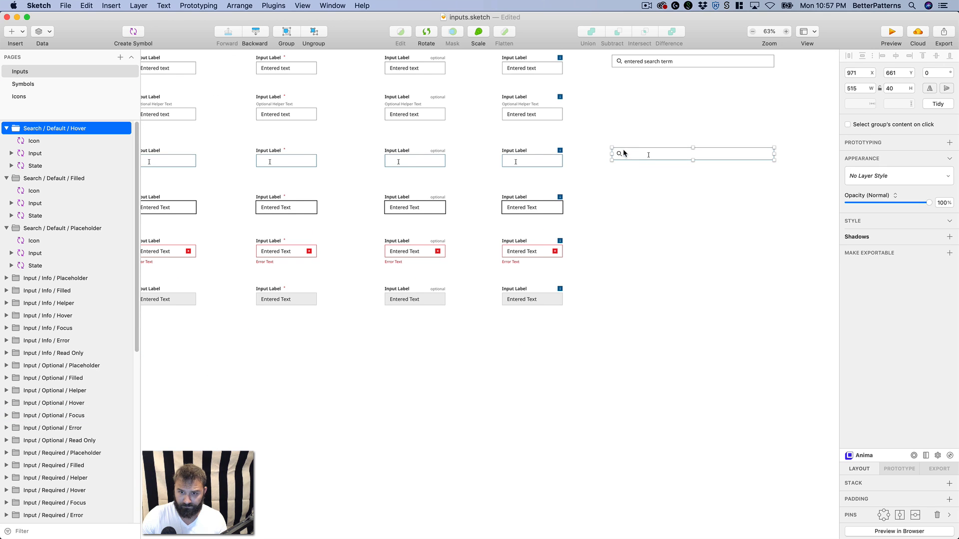
drag(592, 212, 633, 202)
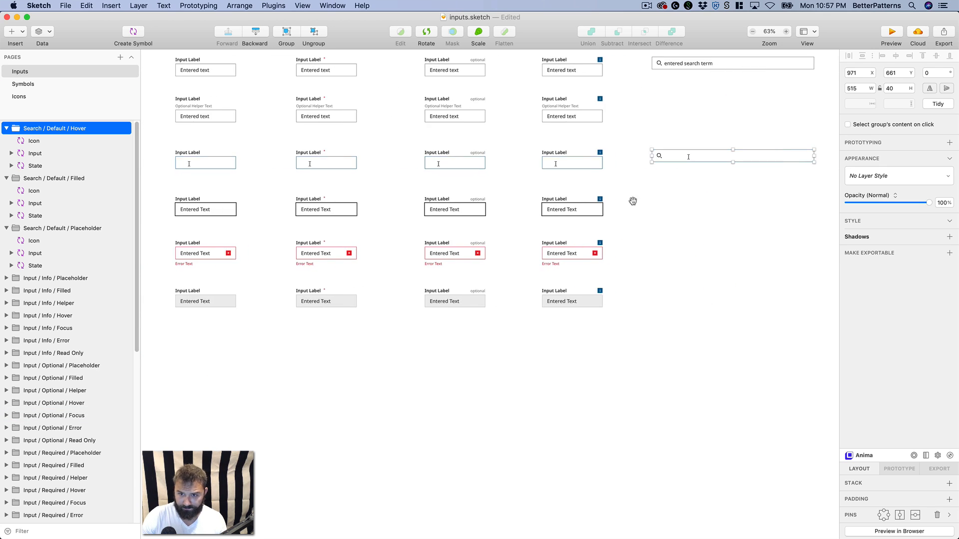
drag(686, 173, 552, 247)
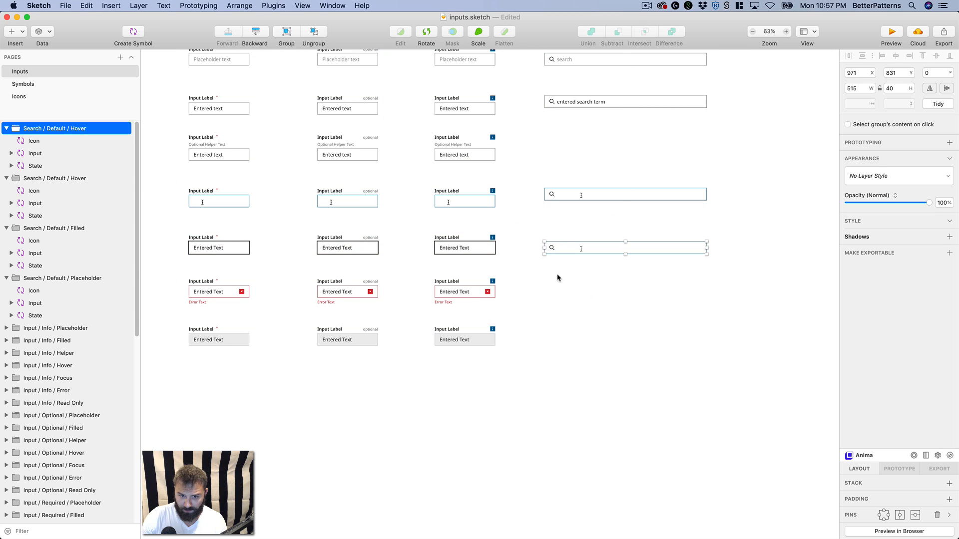
- Clear the text override of the Focus row's search input
double_click(609, 252)
click(896, 238)
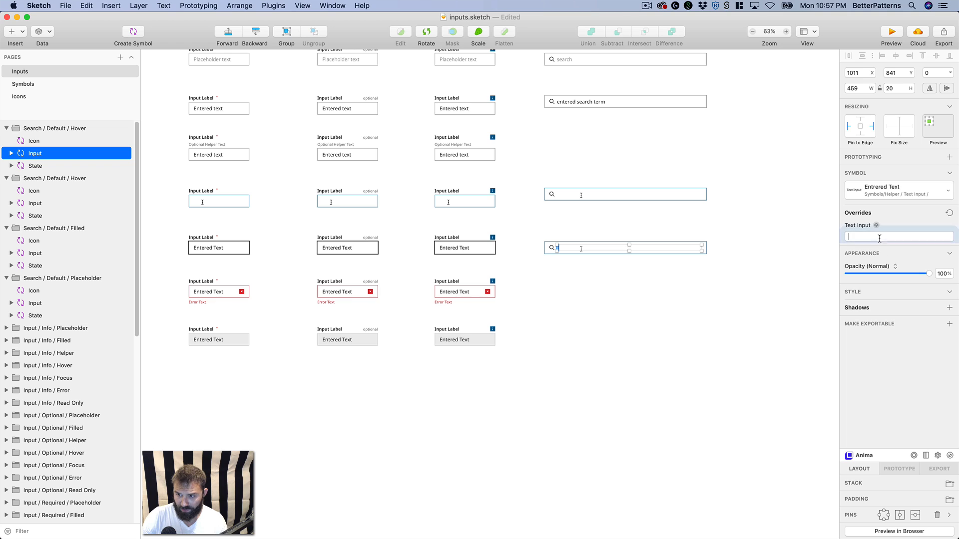
key(Return)
click(635, 268)
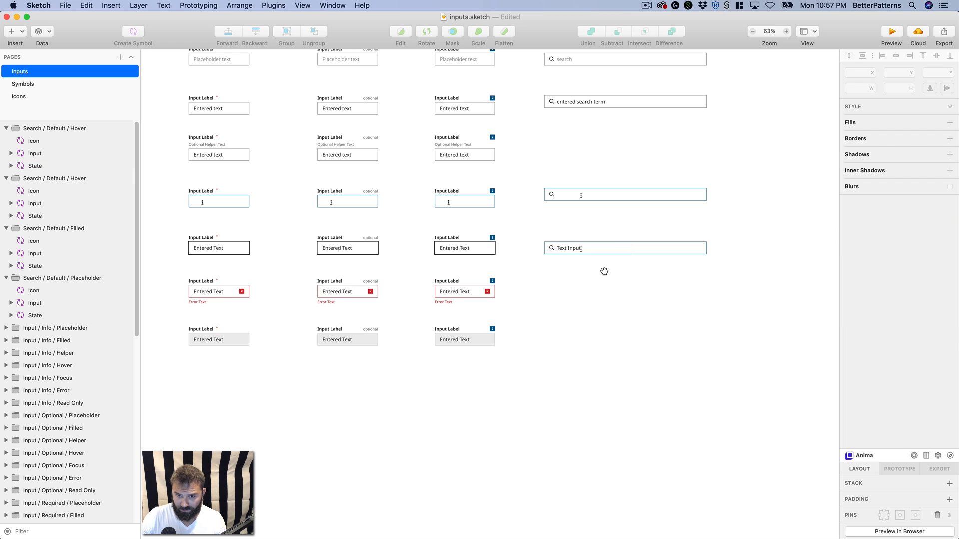
mouse_move(604, 272)
mouse_down()
mouse_move(593, 335)
mouse_move(603, 278)
mouse_up()
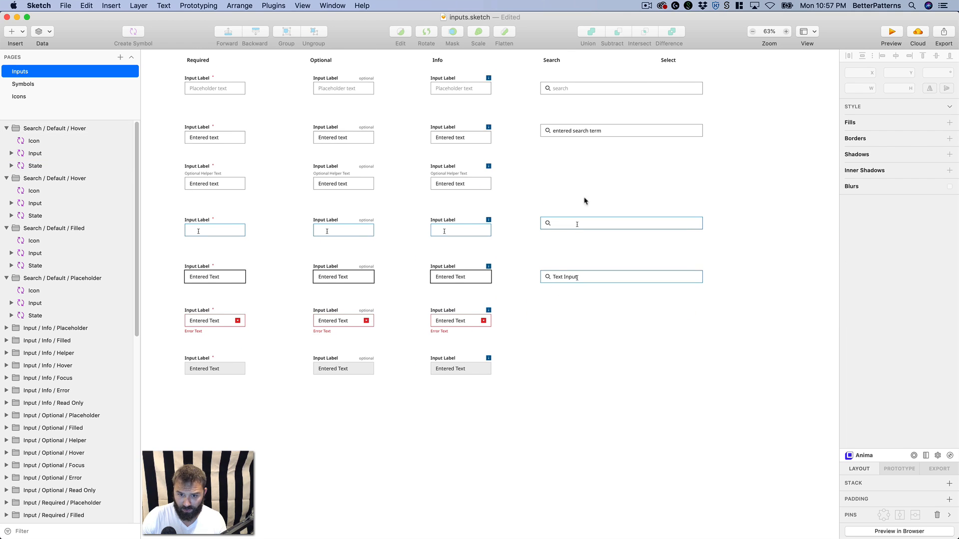
- Copy the override text "entered search term" from the filled search input into the Focus row's text override
click(574, 131)
double_click(876, 238)
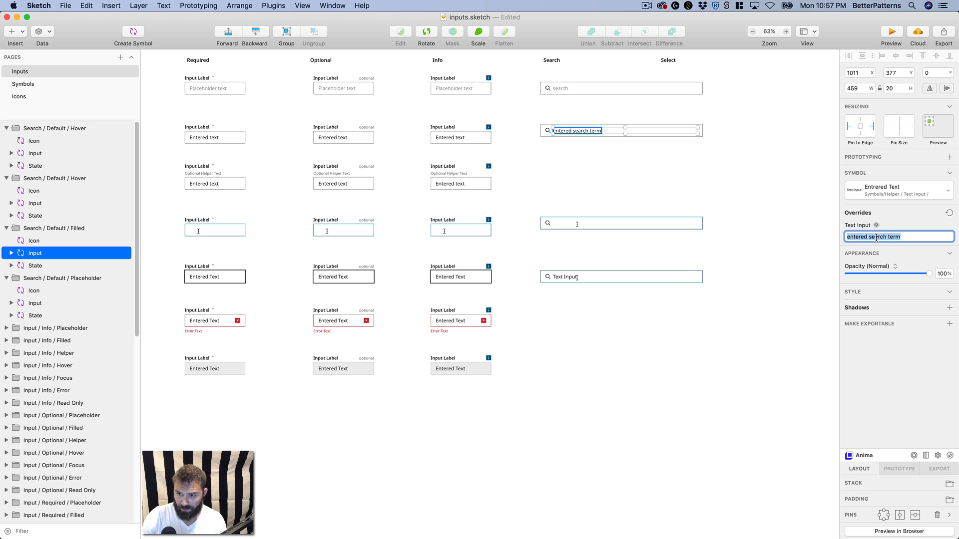
key(super+c)
click(561, 276)
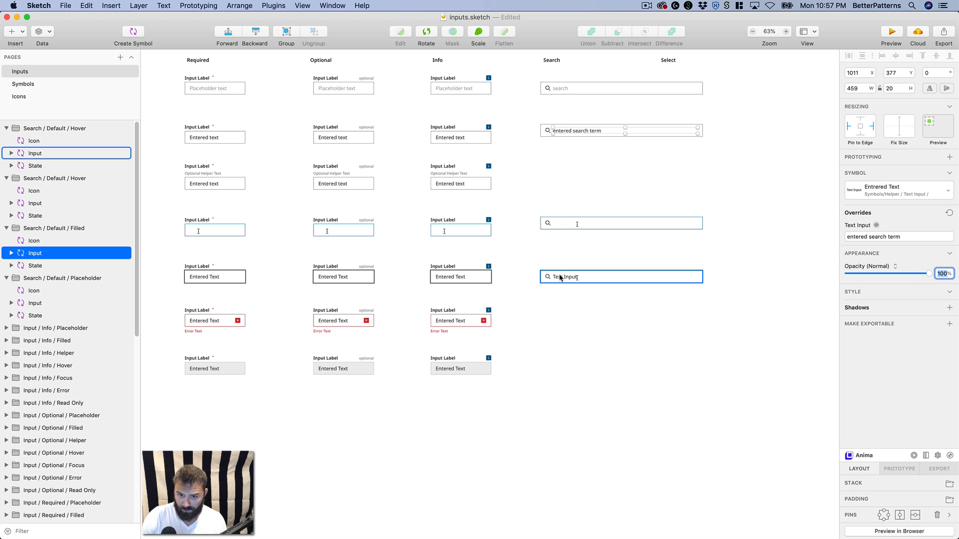
click(863, 240)
key(super+v)
key(Return)
click(579, 329)
- Swap the State symbol of the Focus row's search input to State / Focus
click(644, 271)
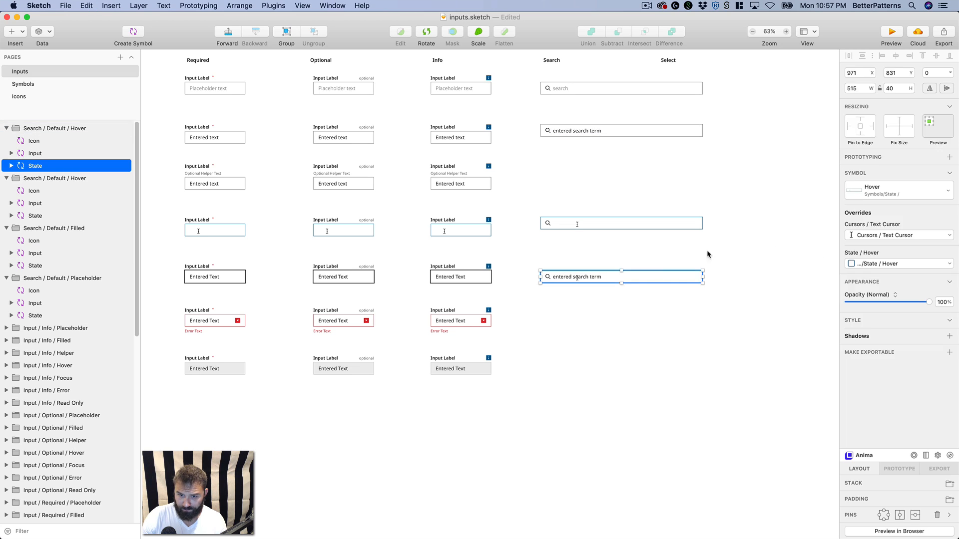
click(899, 191)
click(877, 231)
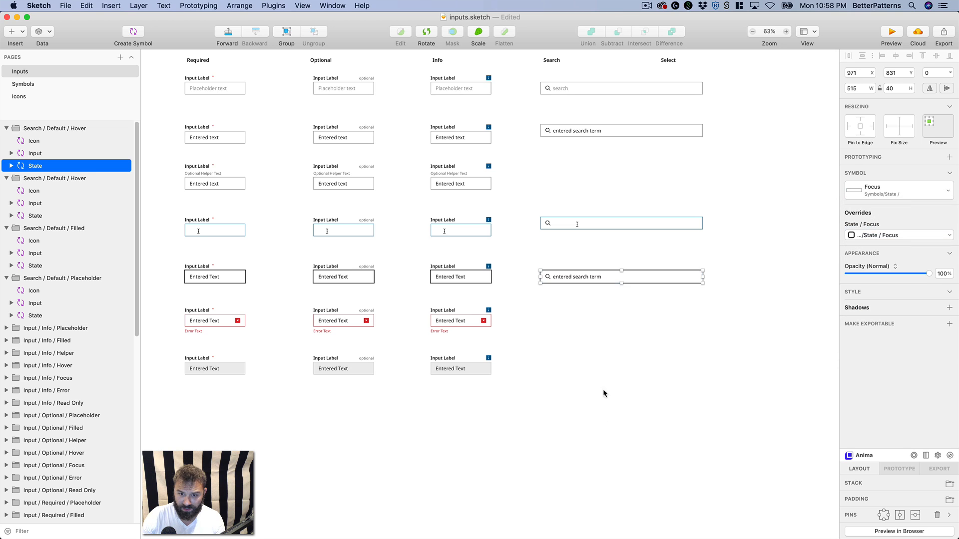
click(603, 394)
- Duplicate the focus search input and place the copy in the Error row at Y 970
scroll(586, 328, down, 3)
scroll(587, 327, left, 5)
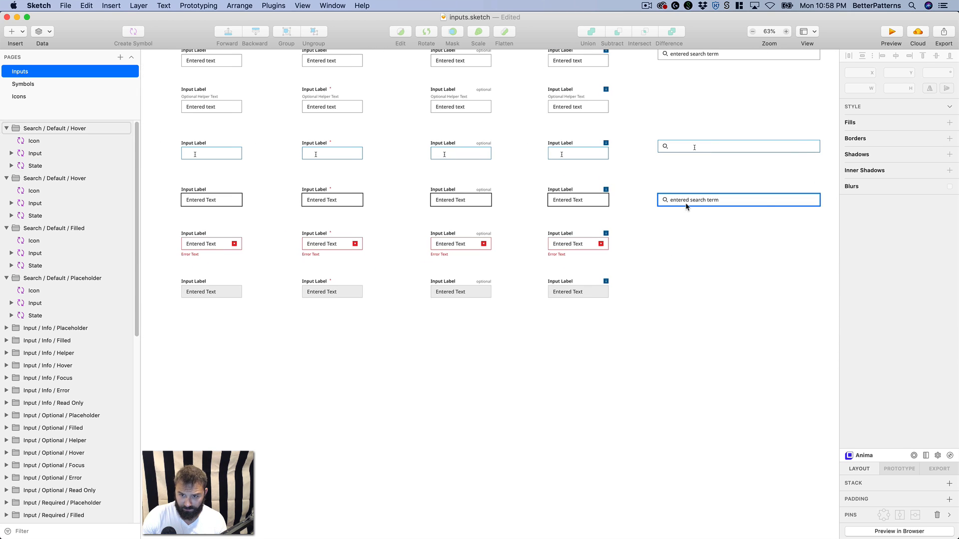
click(686, 206)
drag(674, 199, 674, 243)
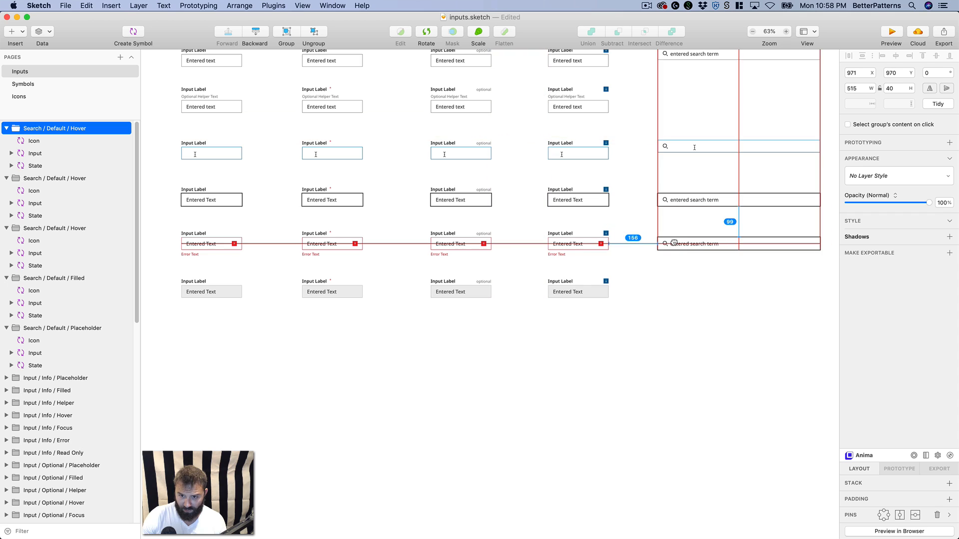
click(691, 280)
- Rename the Focus row's search group to "Search / Default / Focus"
scroll(639, 300, right, 5)
scroll(640, 300, up, 1)
double_click(590, 272)
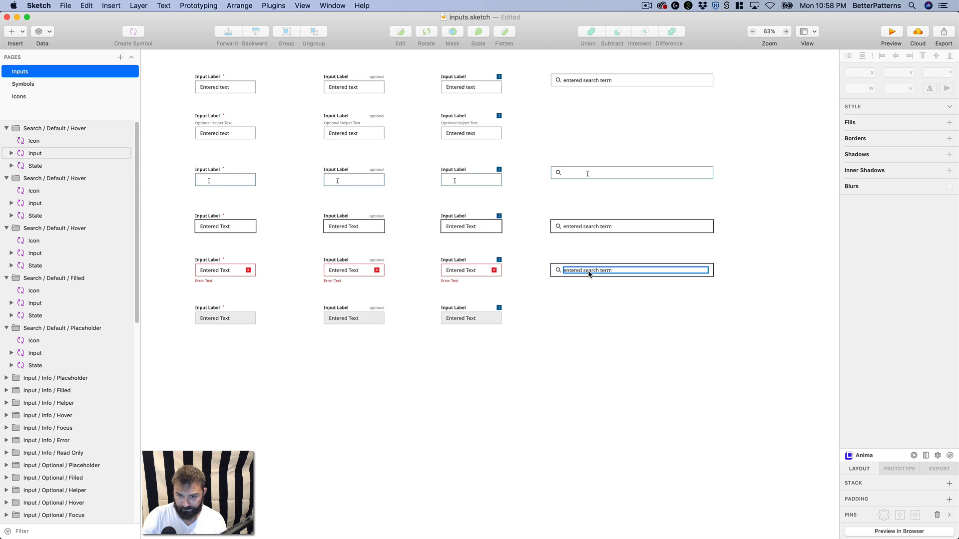
key(Escape)
click(602, 275)
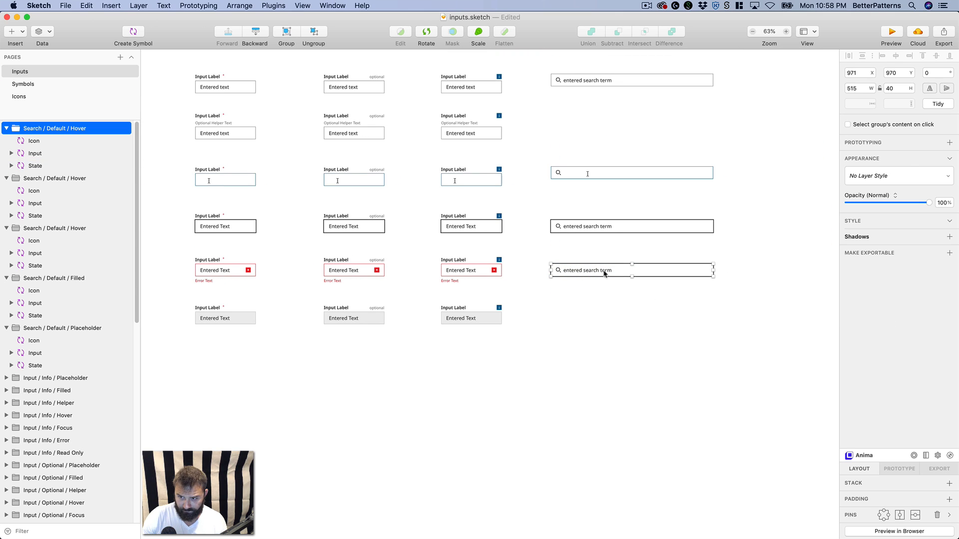
click(75, 180)
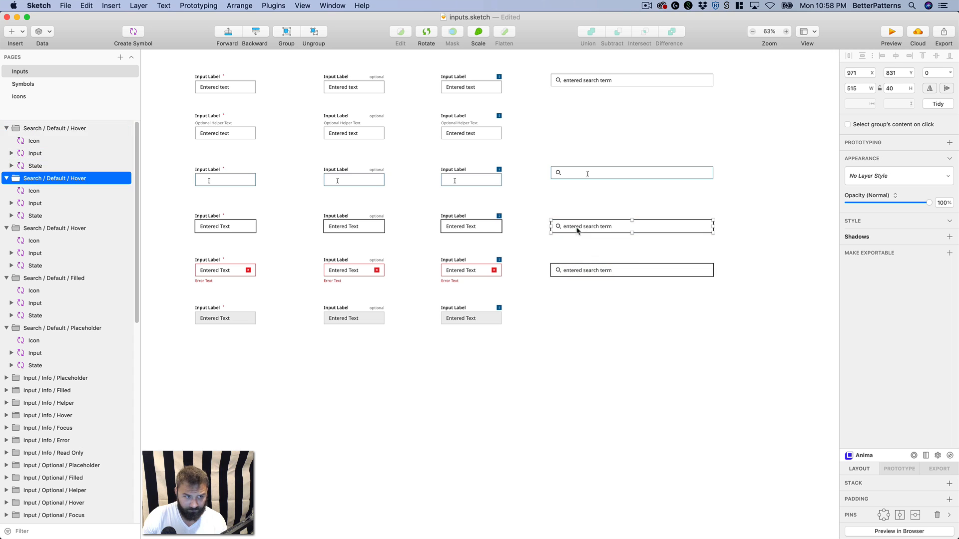
double_click(76, 178)
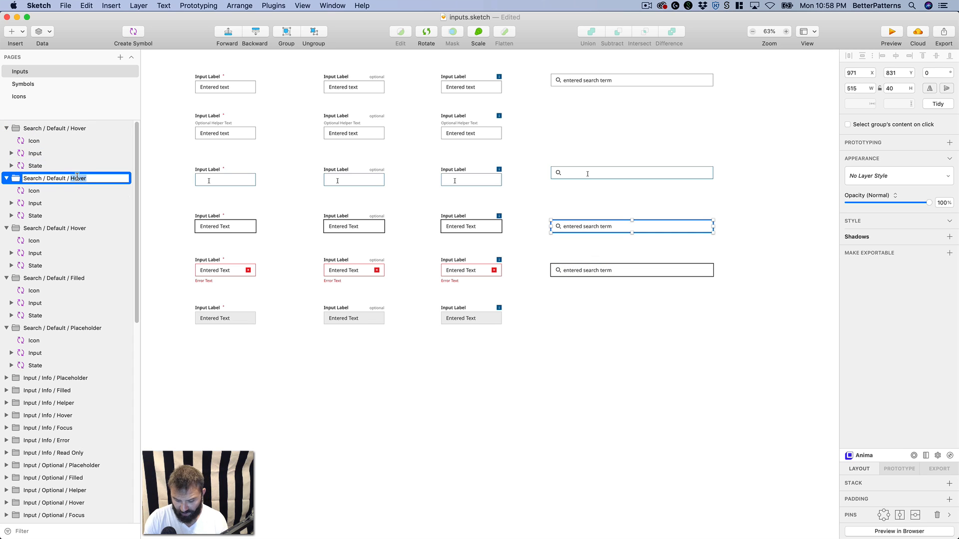
key(Return)
click(652, 296)
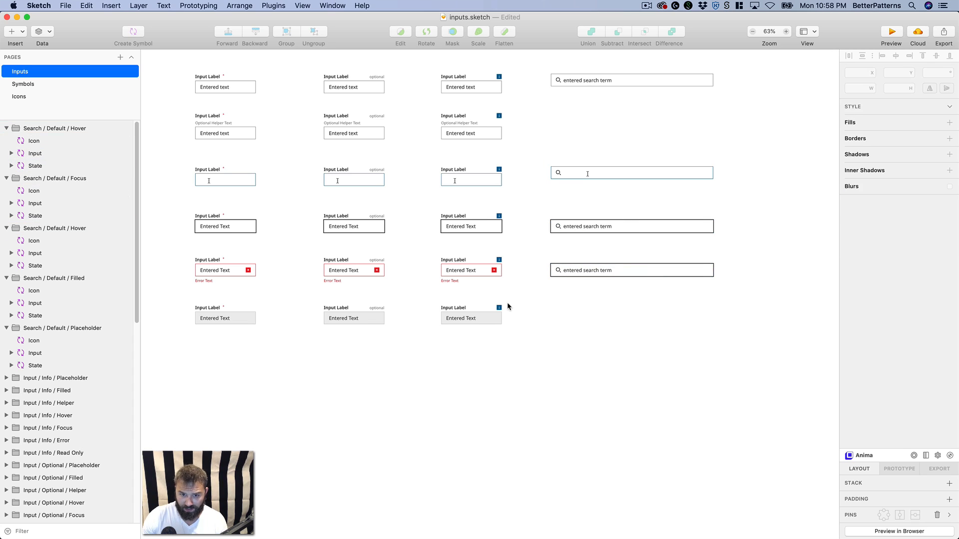
- Move the Error row's search input up slightly to Y 965
drag(491, 307, 464, 321)
click(552, 290)
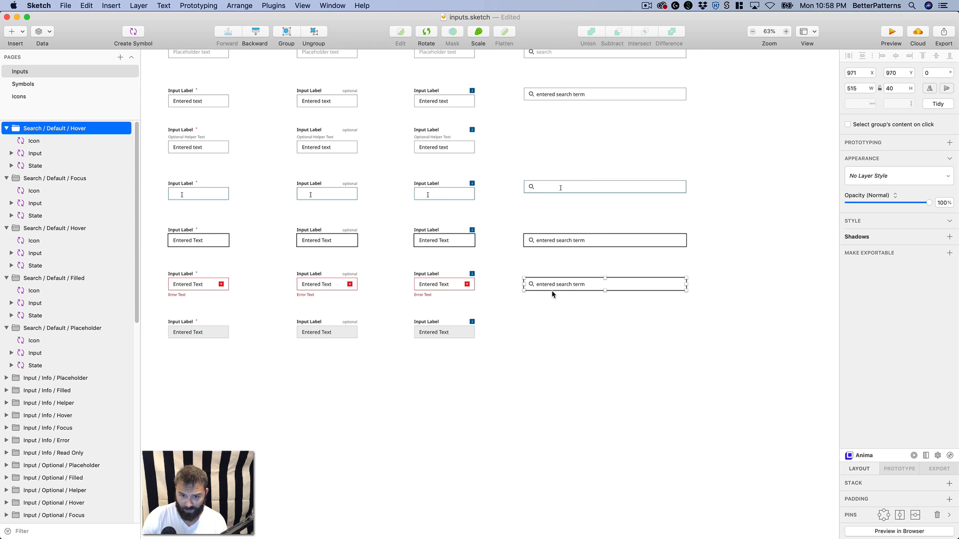
drag(553, 287, 554, 284)
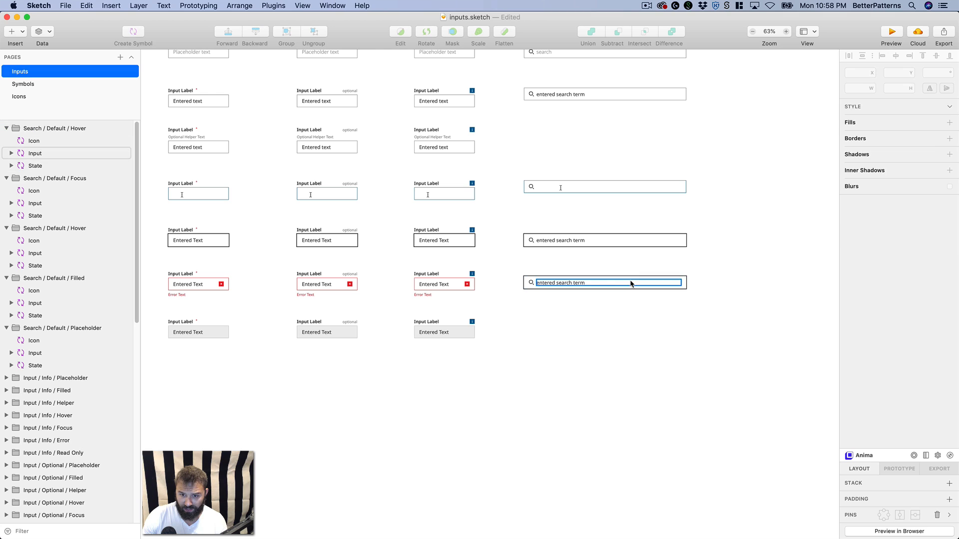
- Swap the State symbol of the Error row's search input to State / Error
double_click(633, 280)
click(894, 191)
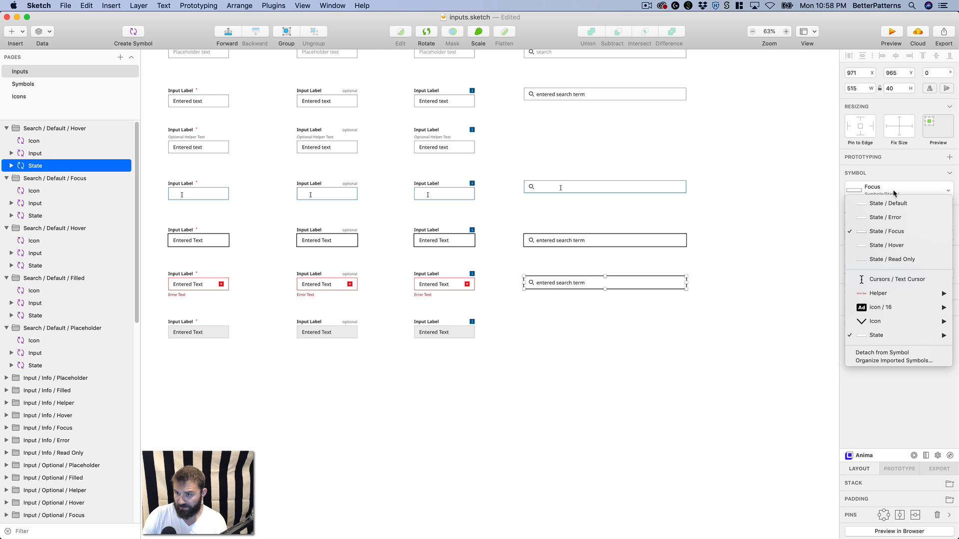
click(902, 220)
click(658, 356)
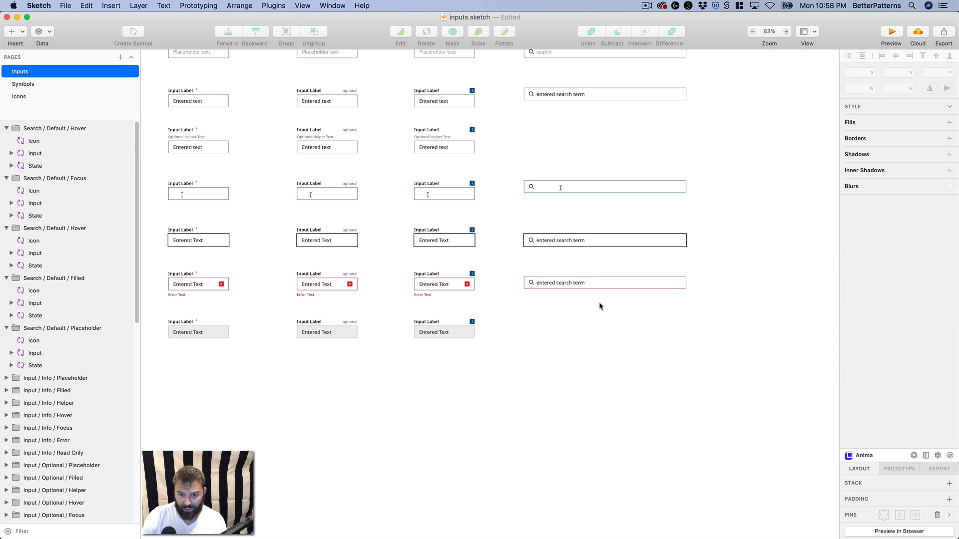
- Copy the error icon from the Info column's Error input
super+click(570, 284)
click(590, 299)
scroll(458, 254, up, 5)
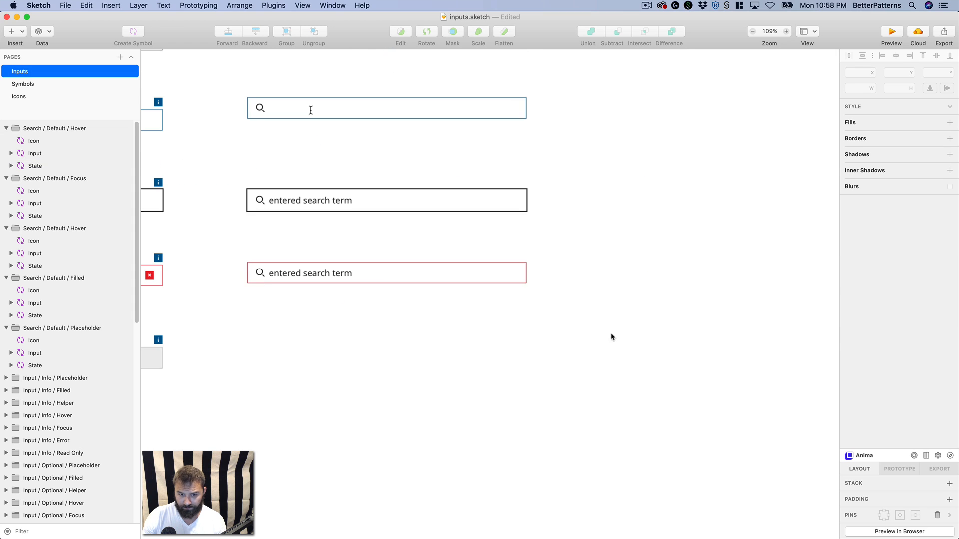
scroll(611, 336, left, 5)
super+click(420, 260)
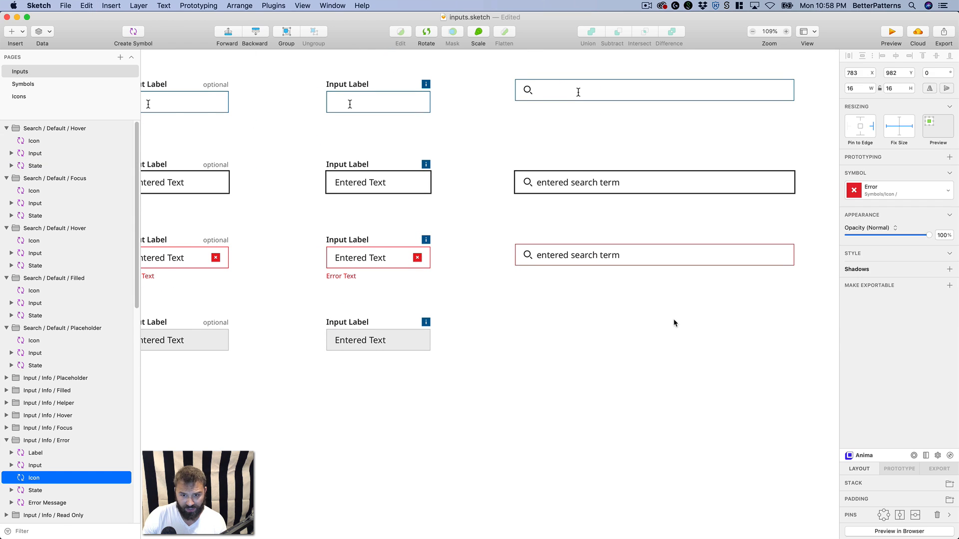
click(675, 321)
- Paste the error icon into the Error row's search group and place it inside the input's right end at X 1454, Y 977
scroll(506, 272, right, 5)
key(z)
drag(381, 223, 851, 345)
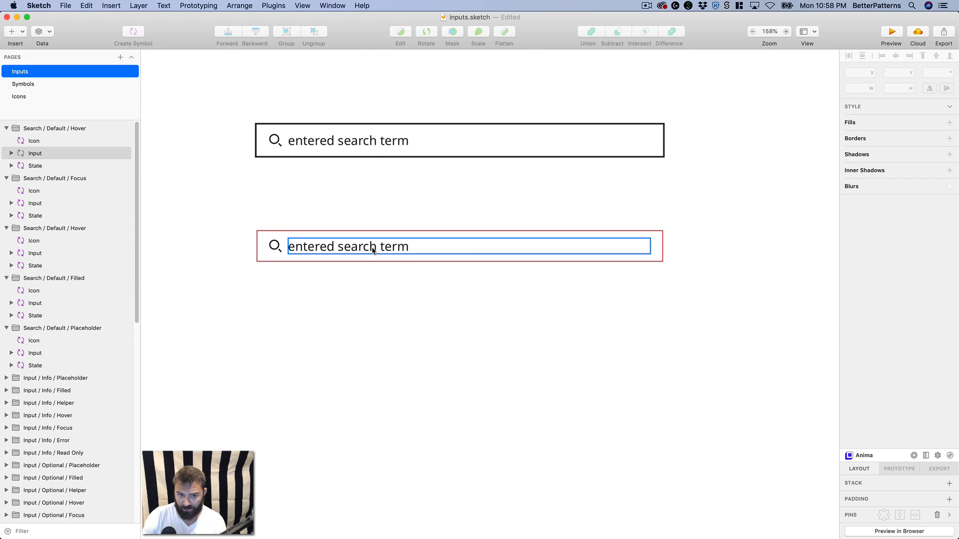
super+click(374, 246)
key(super+v)
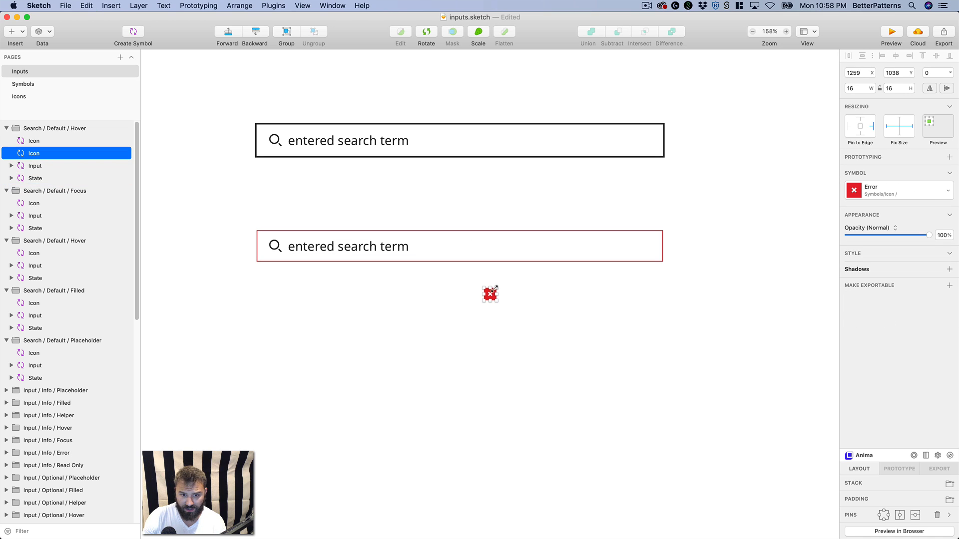
drag(488, 294, 641, 245)
key(alt)
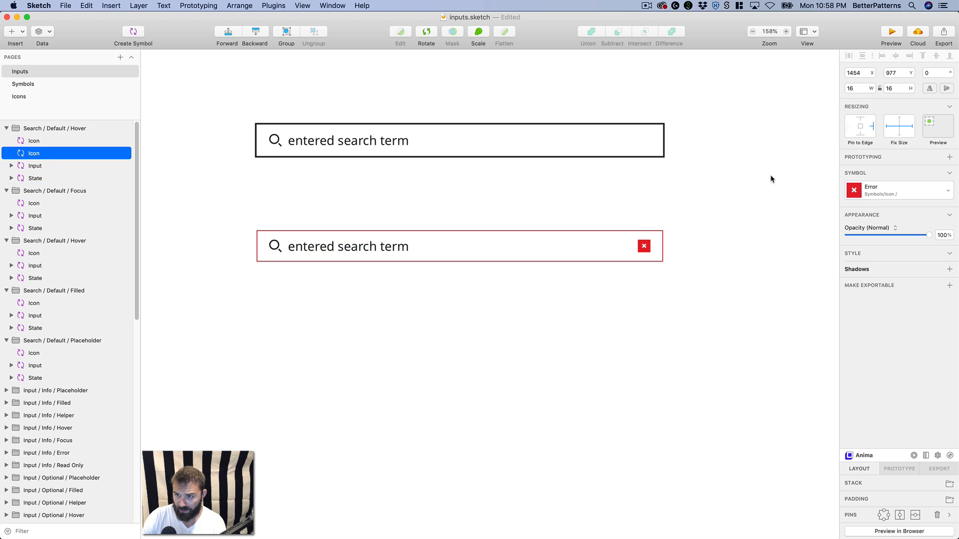
- Narrow the Error row's search text from its right side so that it ends before the error icon
click(405, 247)
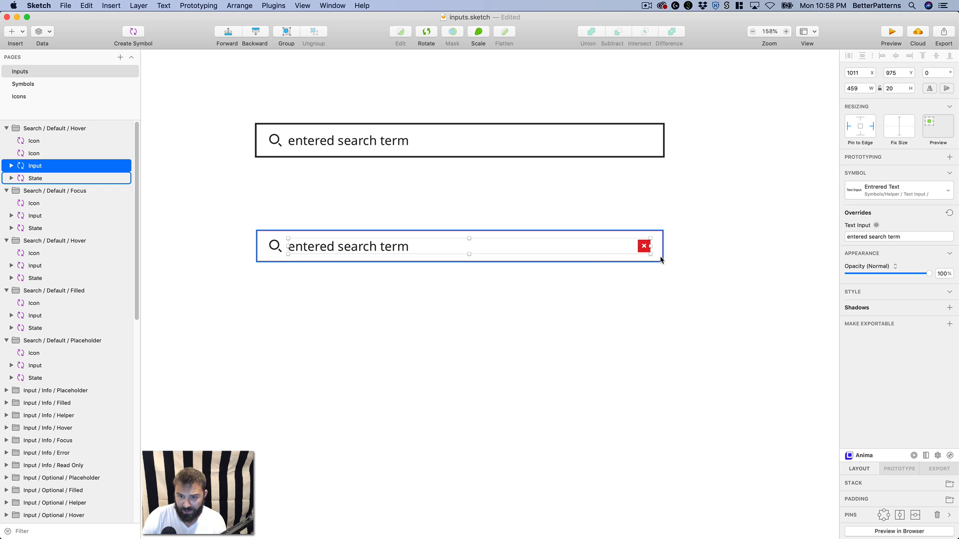
drag(650, 246, 639, 247)
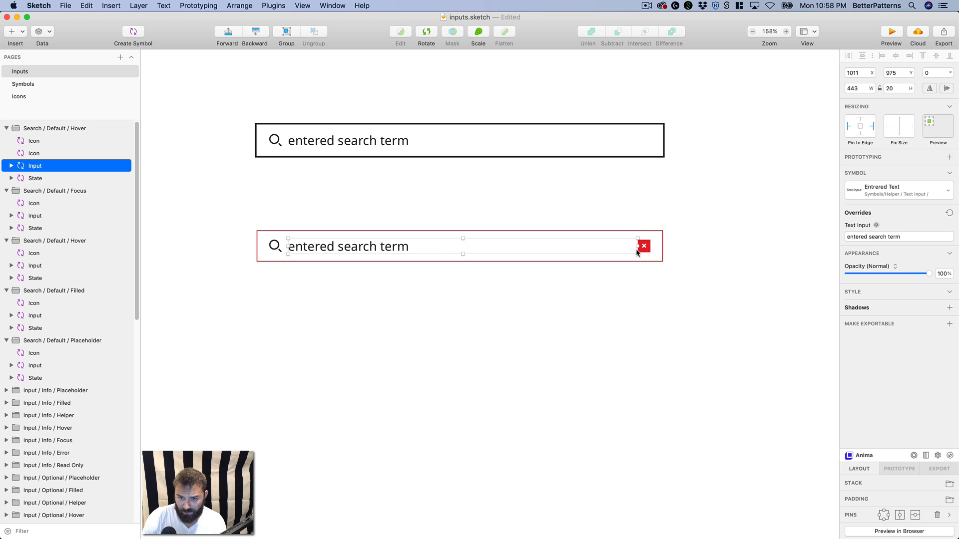
key(alt)
click(864, 91)
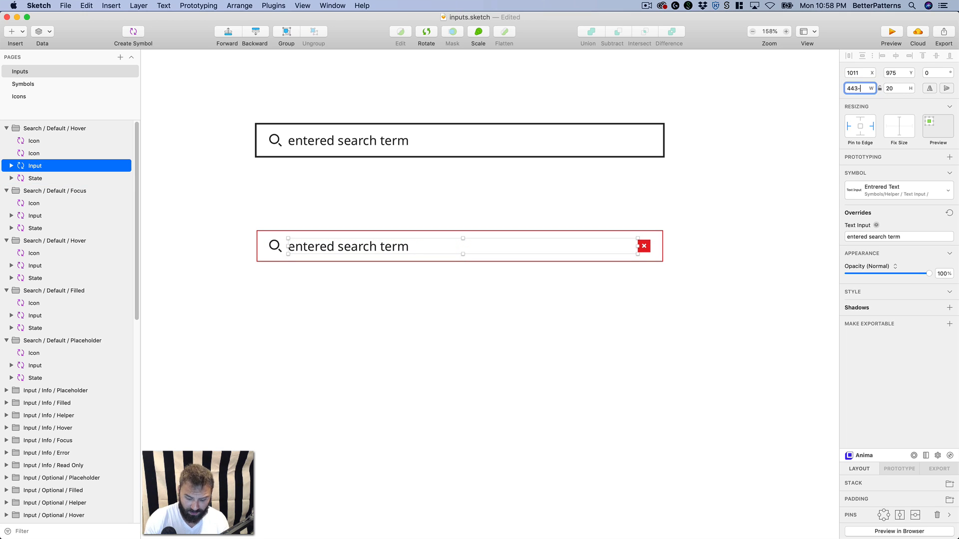
click(316, 370)
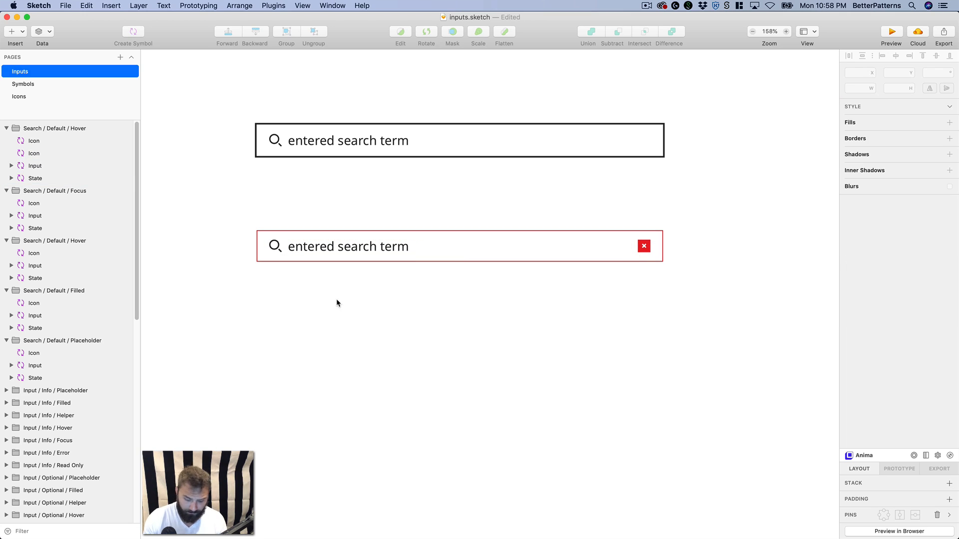
- Rename the Error row's search group to "Search / Default / Error"
key(super+minus)
key(super+minus)
drag(390, 297, 481, 276)
click(531, 260)
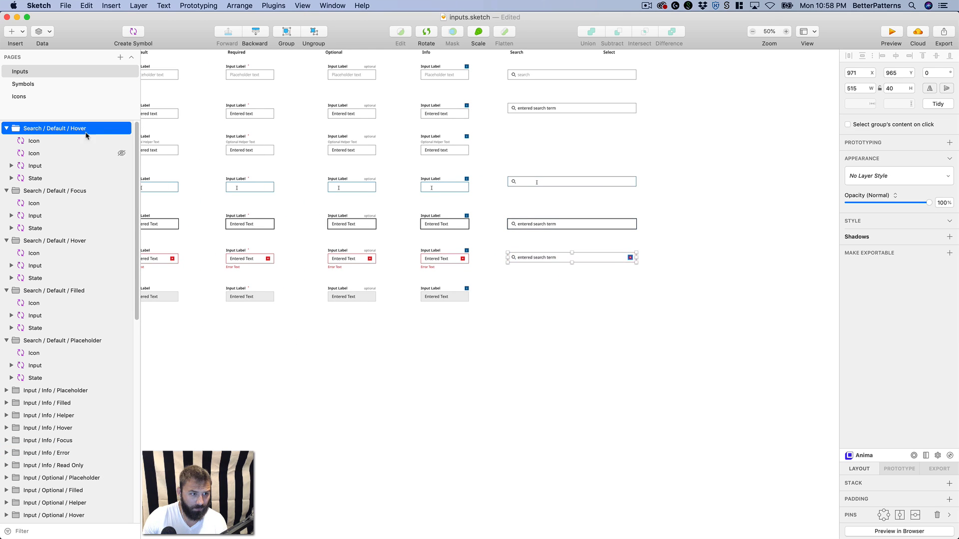
double_click(83, 129)
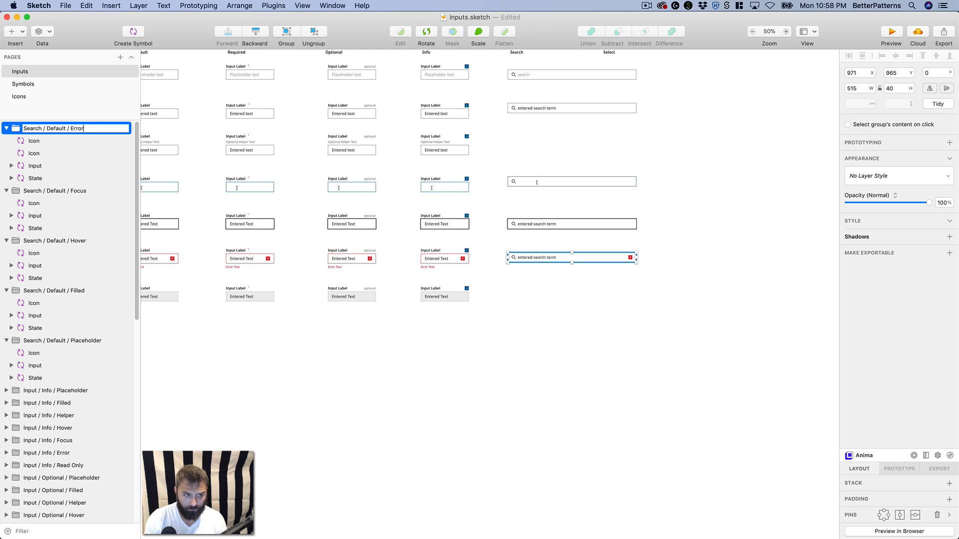
key(Return)
click(335, 328)
- Reverse the layer order of the five search groups so that Placeholder comes first and Error last
drag(375, 325, 416, 309)
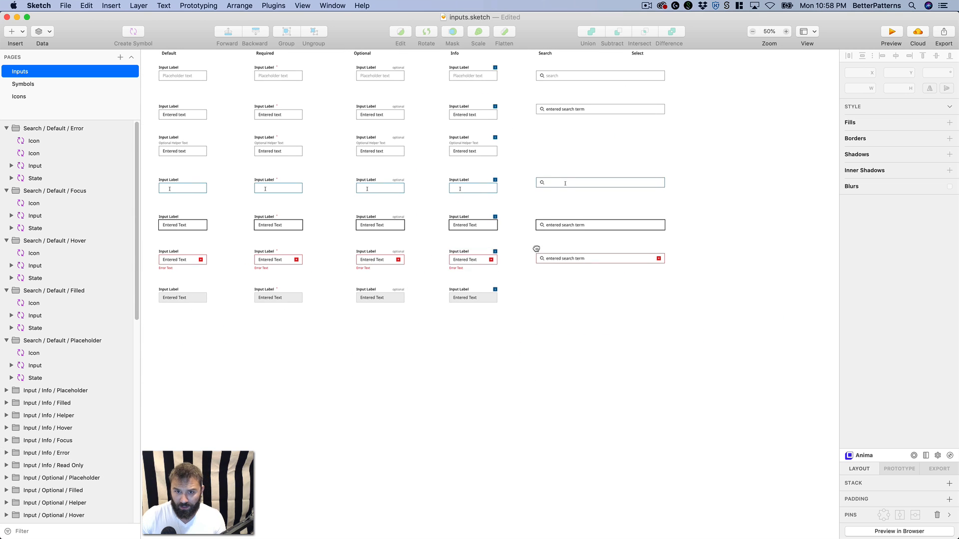
drag(659, 248, 430, 346)
click(351, 174)
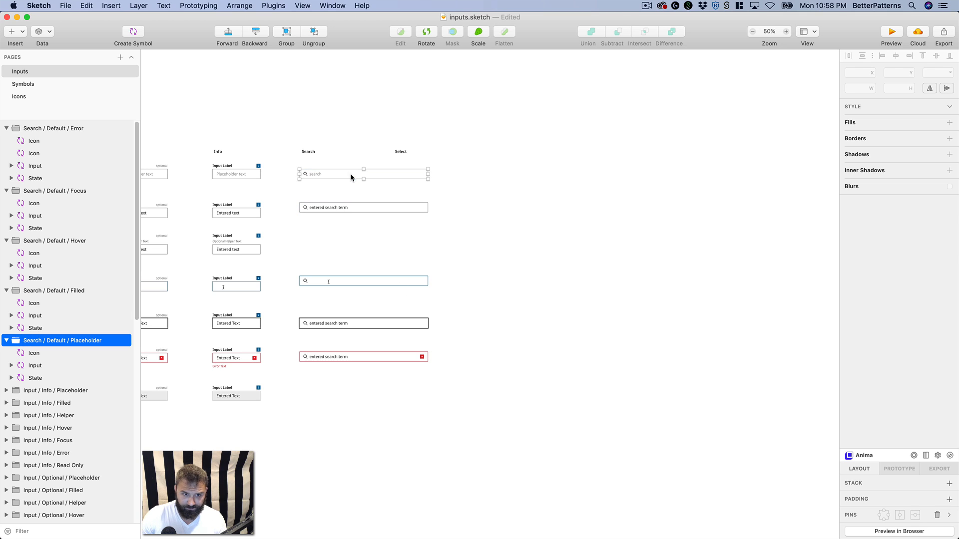
click(479, 238)
drag(399, 198, 426, 224)
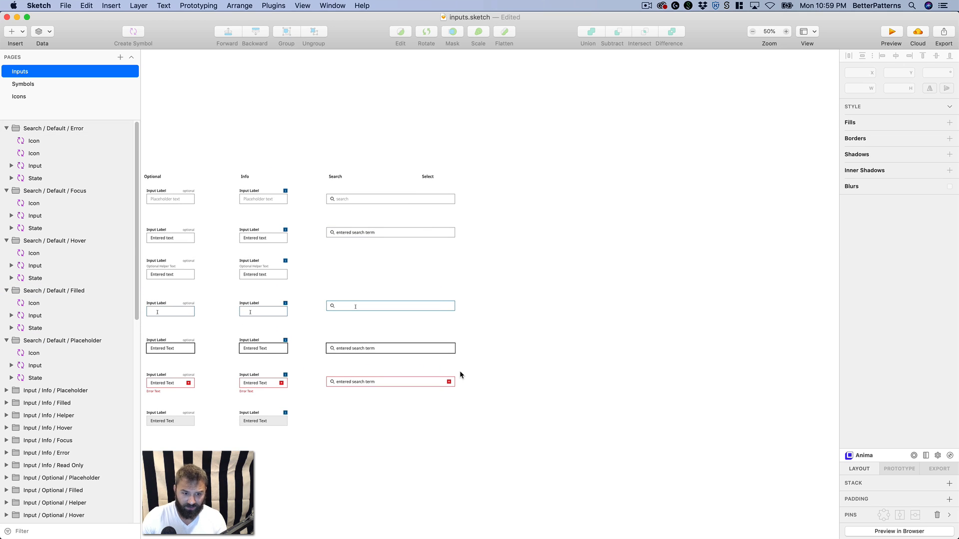
click(386, 203)
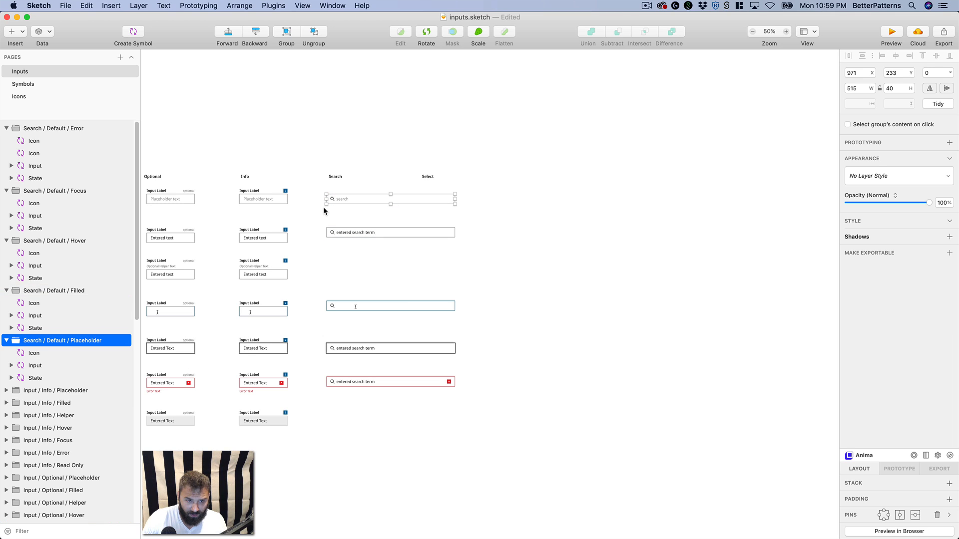
drag(323, 197, 498, 415)
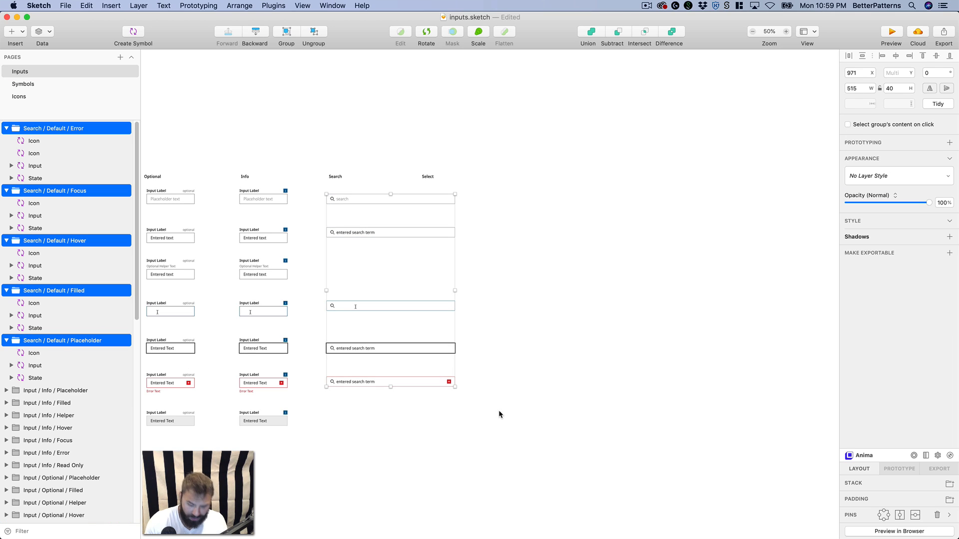
key(super+apostrophe)
key(Return)
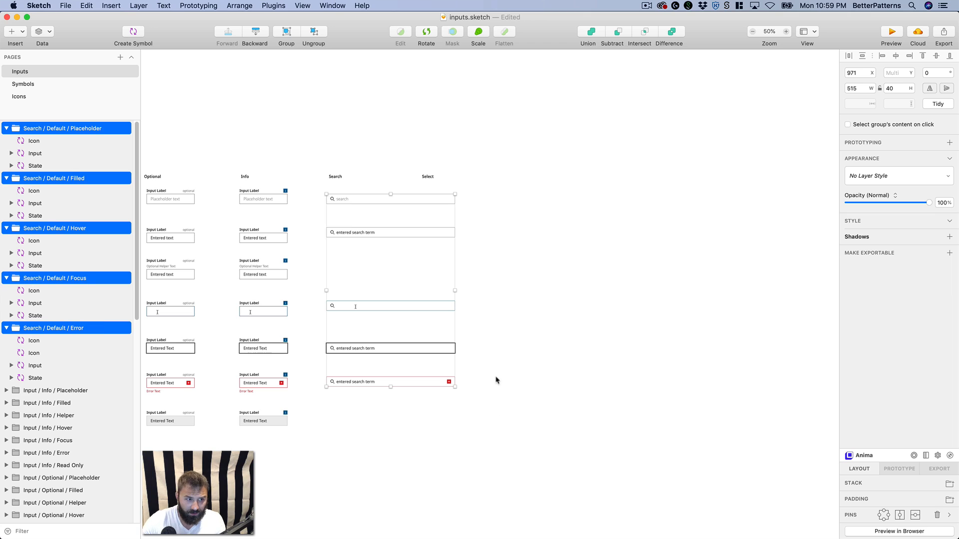
click(446, 186)
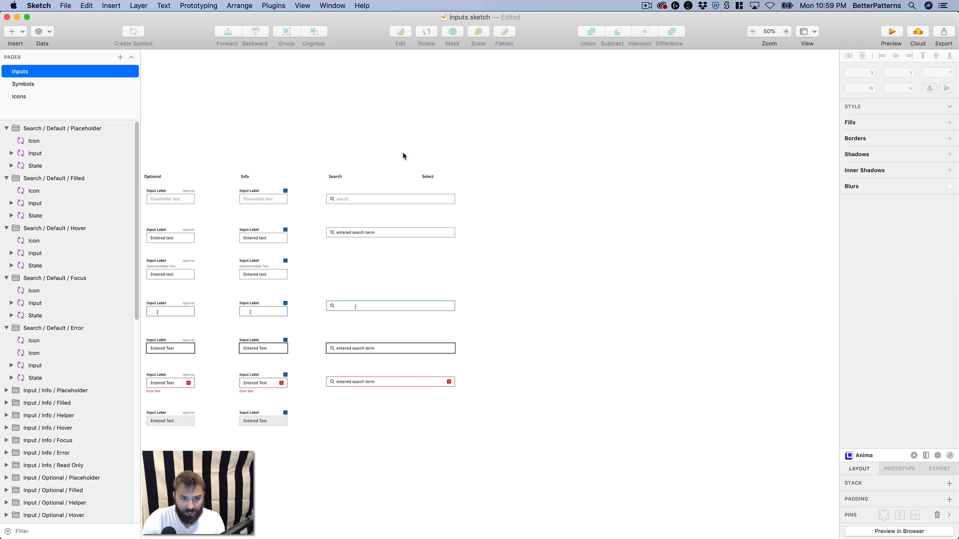
- Unlock the Variation Labels group
scroll(48, 279, down, 10)
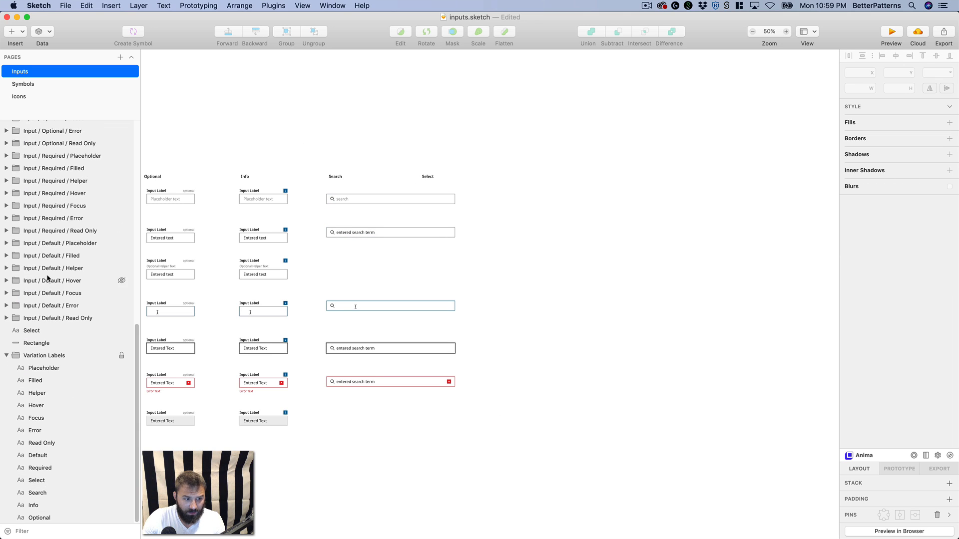
click(40, 357)
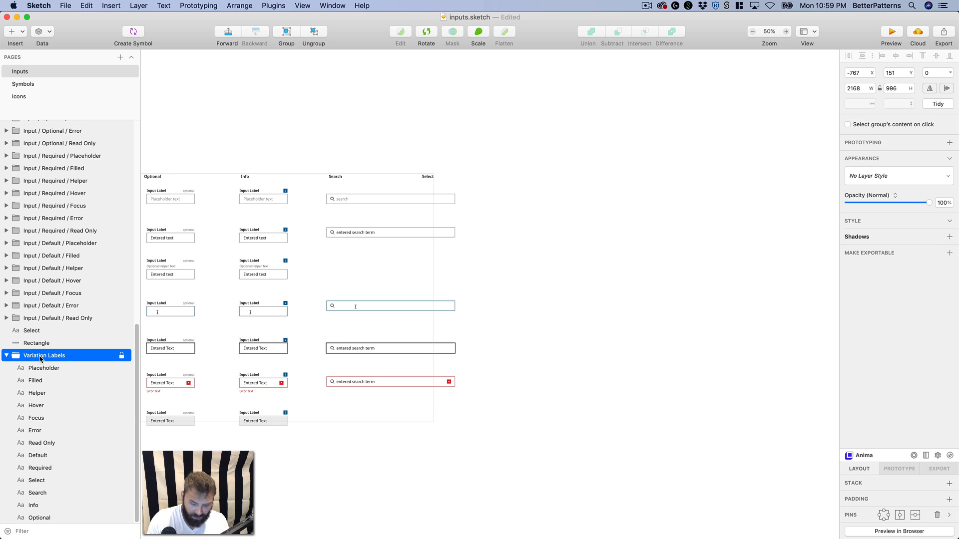
click(477, 116)
- Move the Select column heading horizontally to the right, clear of the wide search inputs
click(428, 177)
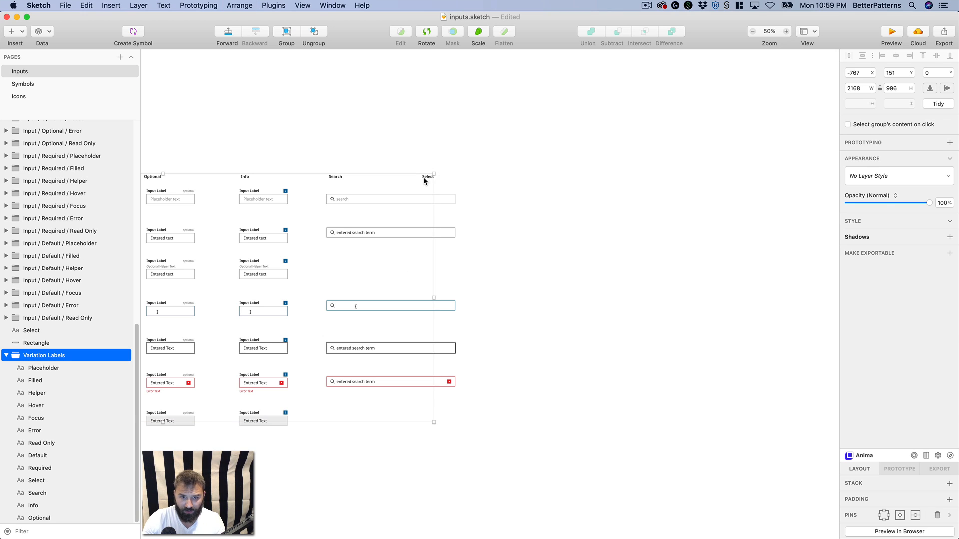
double_click(428, 177)
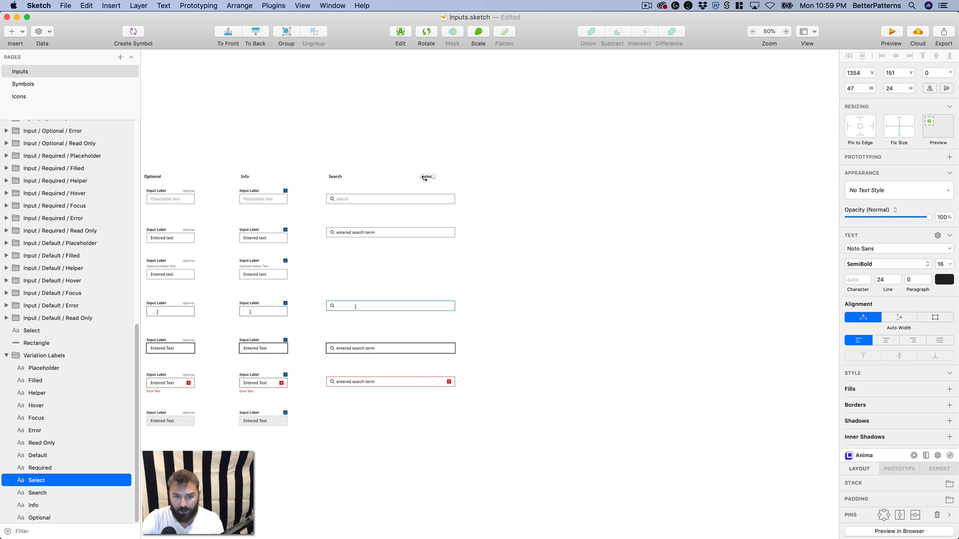
key(super+shift+r)
drag(435, 178, 561, 183)
key(super+z)
click(561, 182)
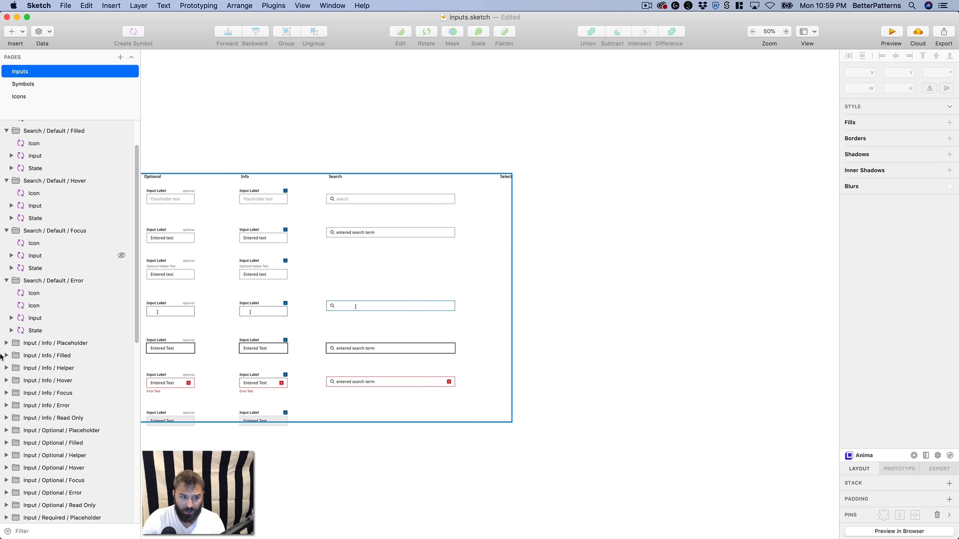
- Lock the Variation Labels group again
scroll(50, 305, down, 10)
click(48, 356)
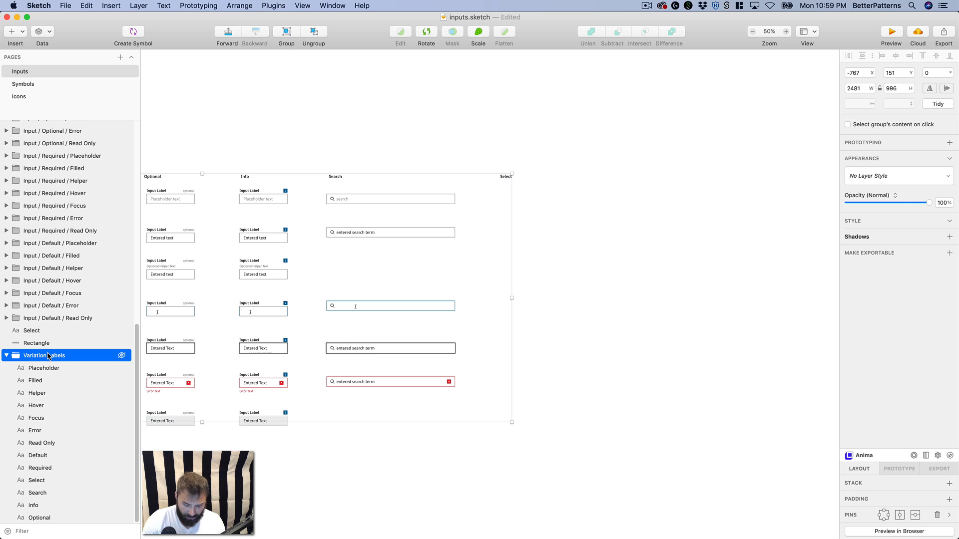
click(553, 327)
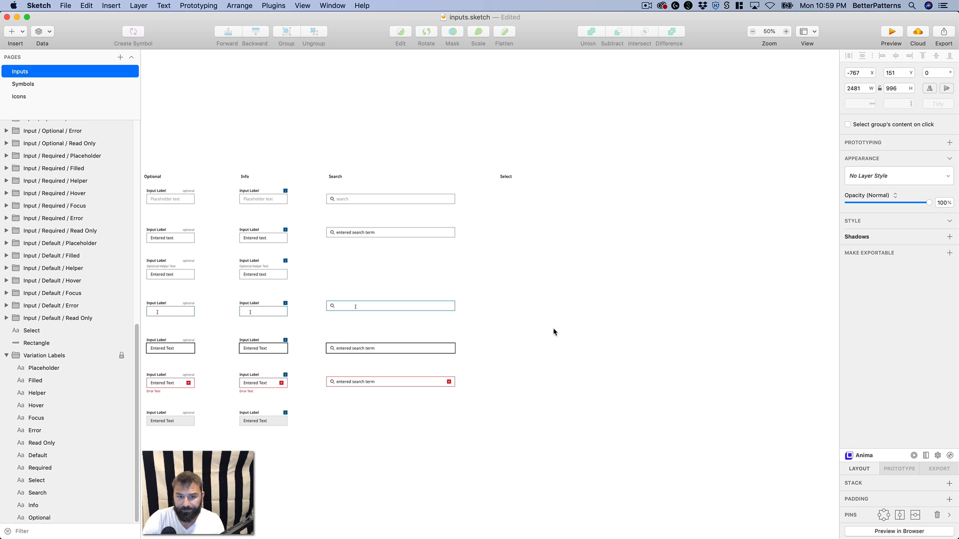
- Review the Placeholder and Filled search variants and their group names against the inputs in the other columns
click(375, 200)
click(348, 232)
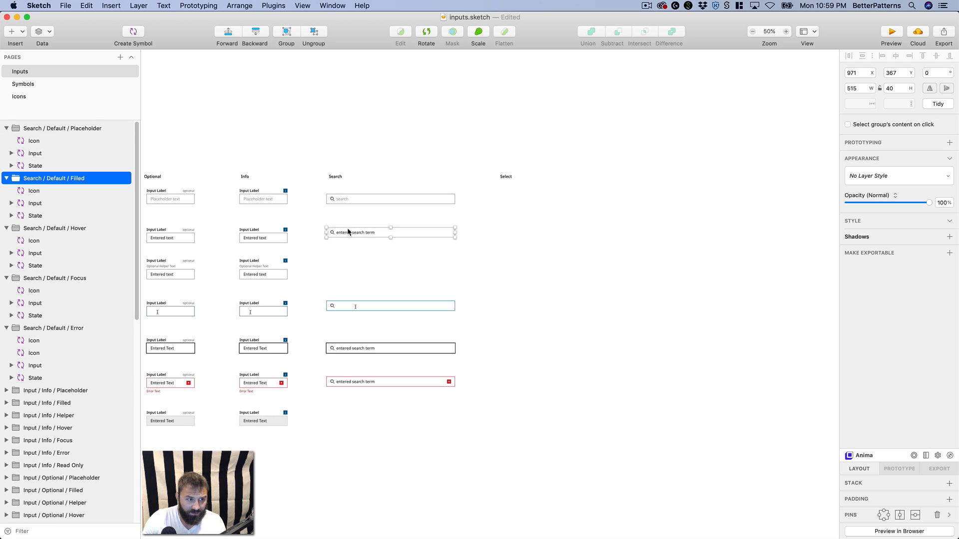
click(355, 202)
click(319, 199)
scroll(380, 206, left, 2)
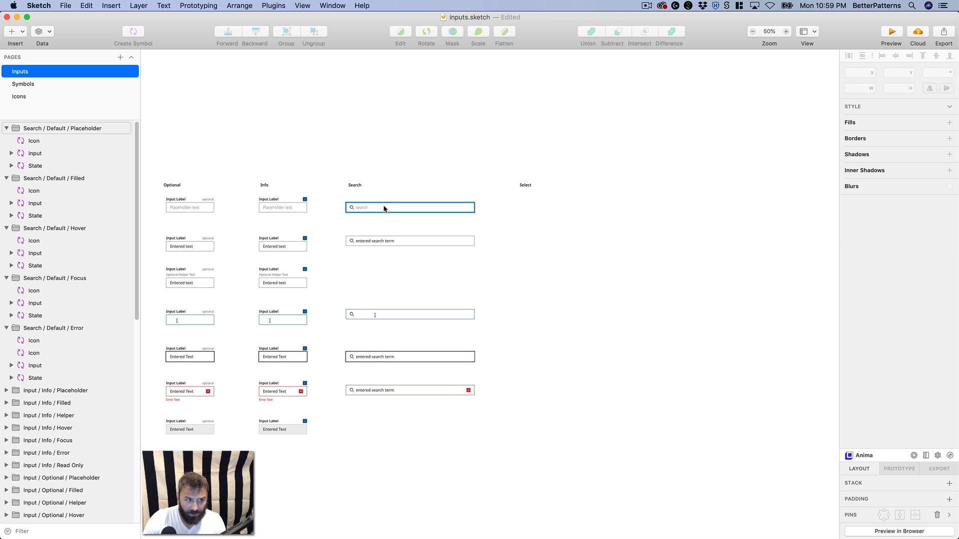
click(384, 209)
scroll(387, 217, left, 8)
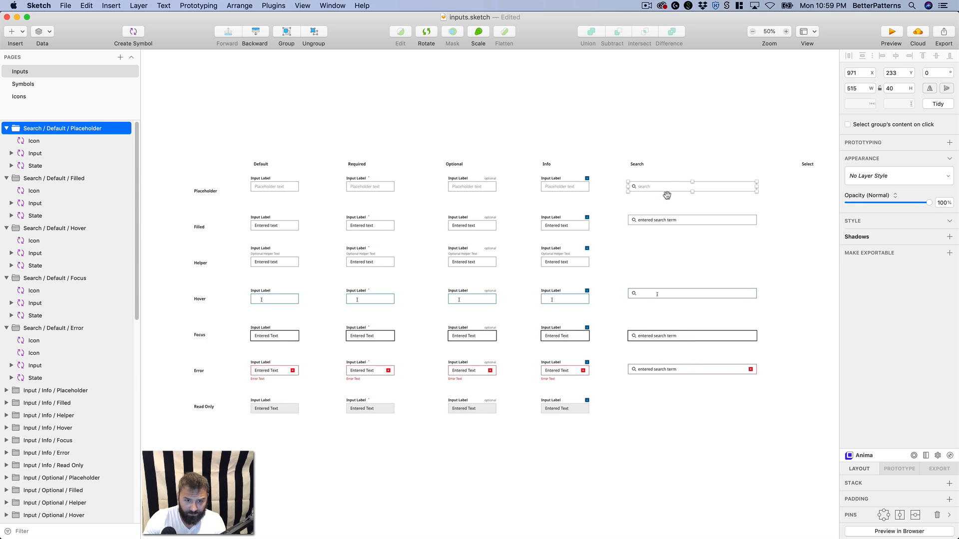
scroll(601, 234, right, 2)
click(356, 218)
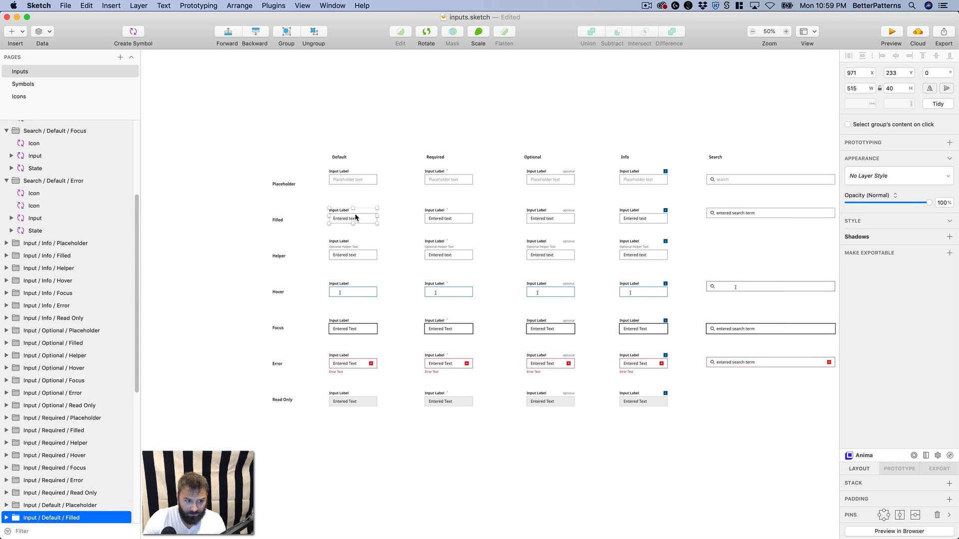
scroll(406, 221, right, 3)
click(599, 180)
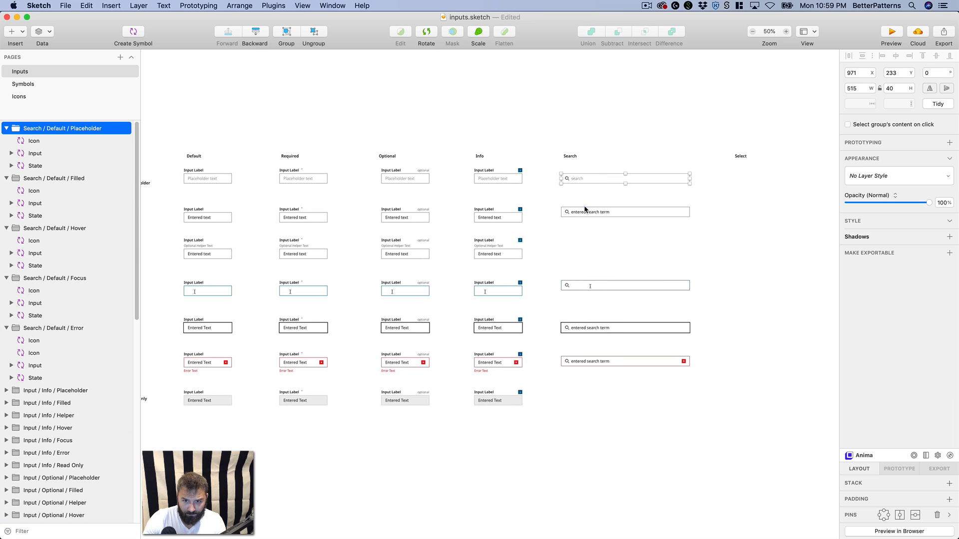
scroll(614, 220, left, 2)
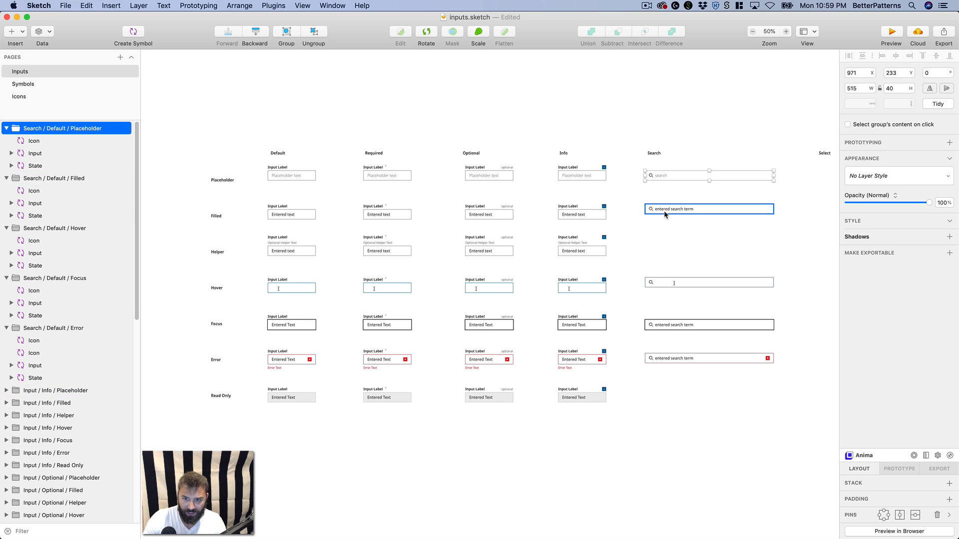
click(691, 208)
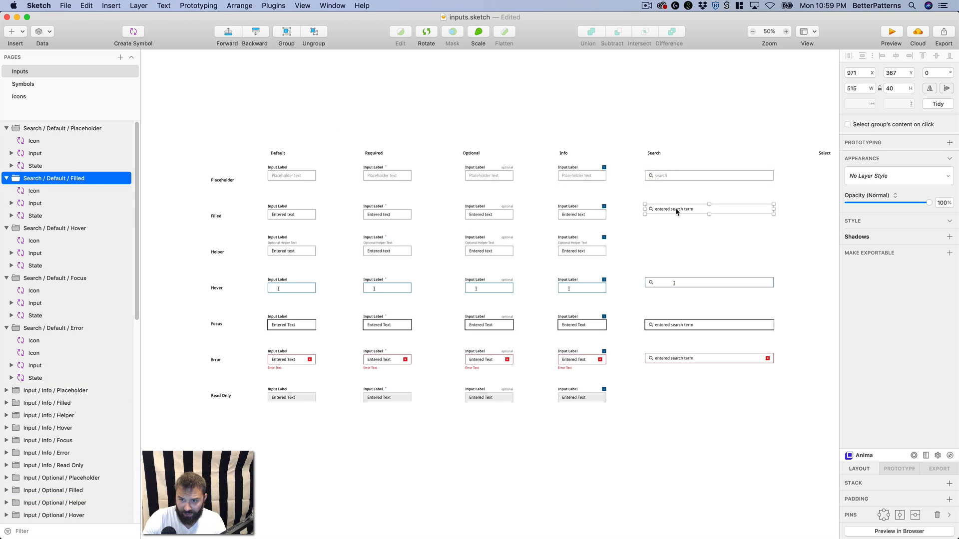
- Select all five search variant groups and replace "Search / Default" with "Search" in their names
click(678, 179)
shift+click(675, 209)
shift+click(674, 282)
shift+click(659, 325)
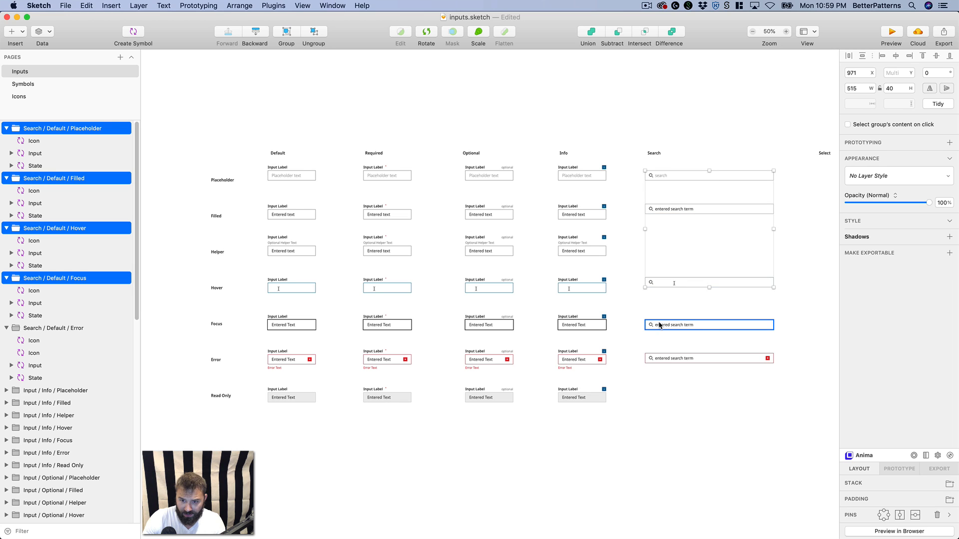
shift+click(666, 364)
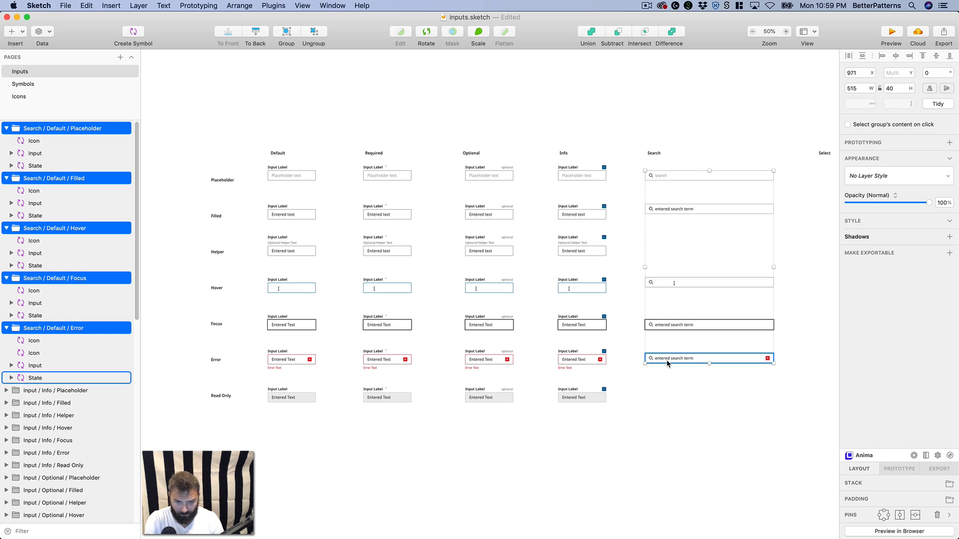
key(super+shift+f)
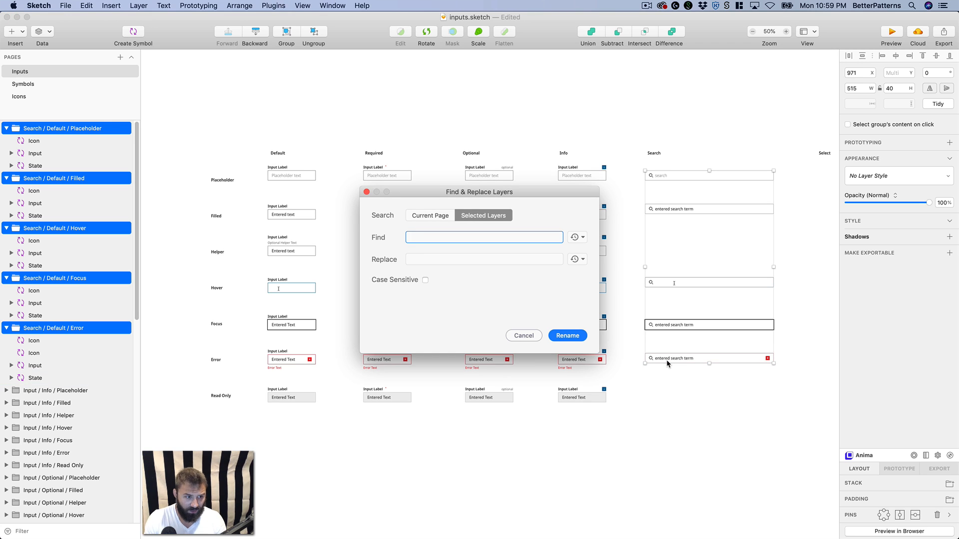
text(S)
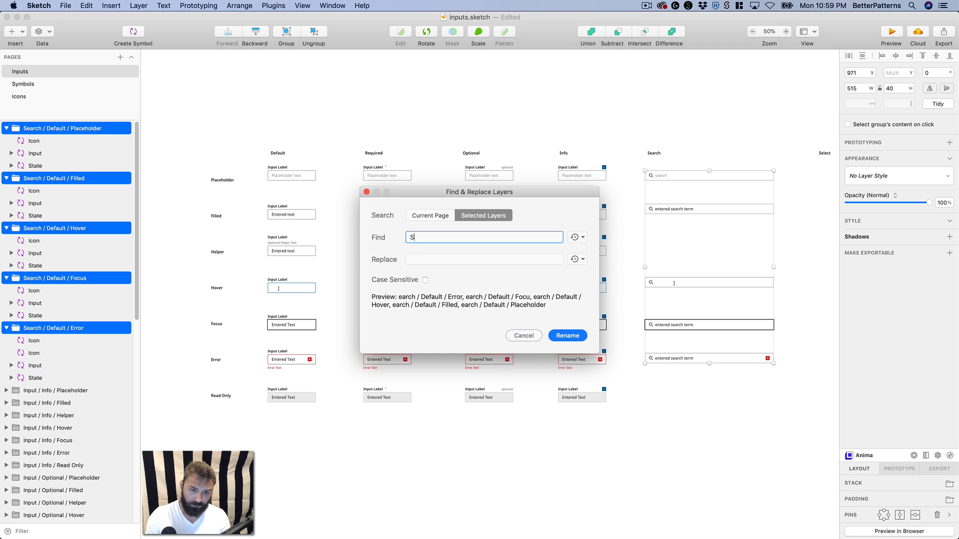
text(earch / Default)
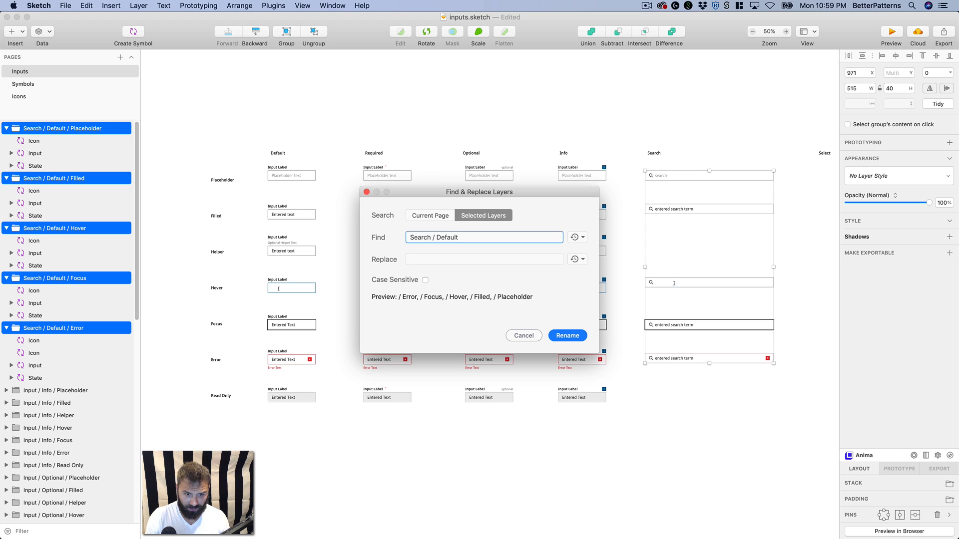
key(Tab)
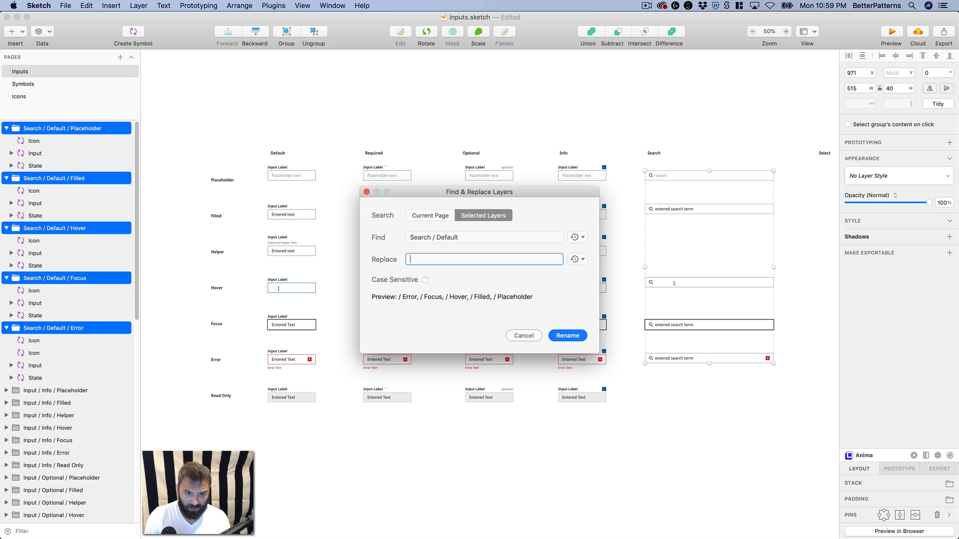
text(Search)
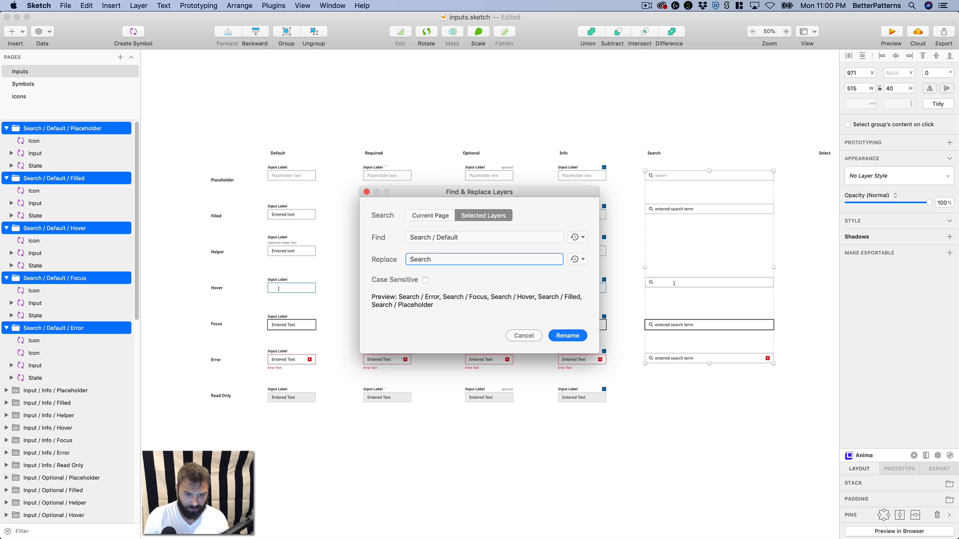
key(Return)
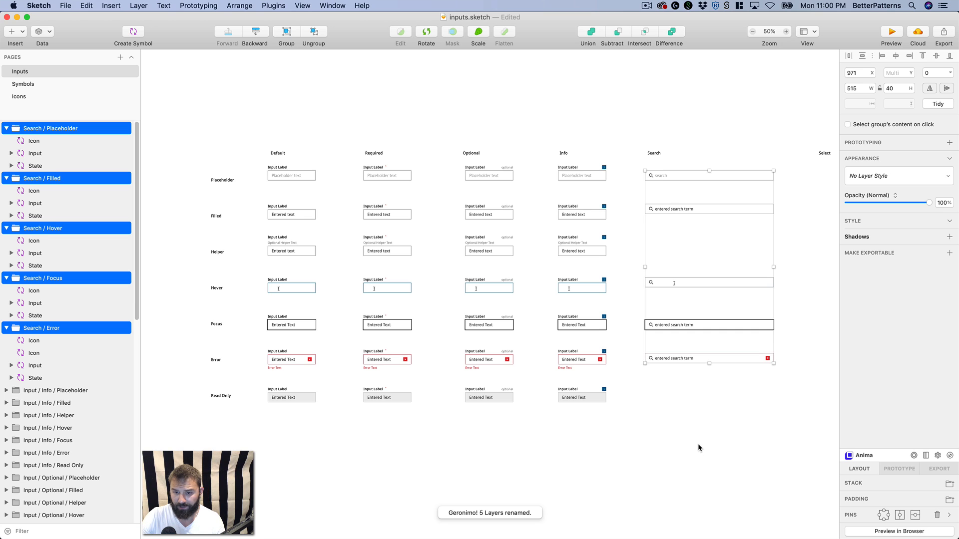
click(698, 446)
drag(702, 430, 440, 415)
drag(451, 376, 503, 416)
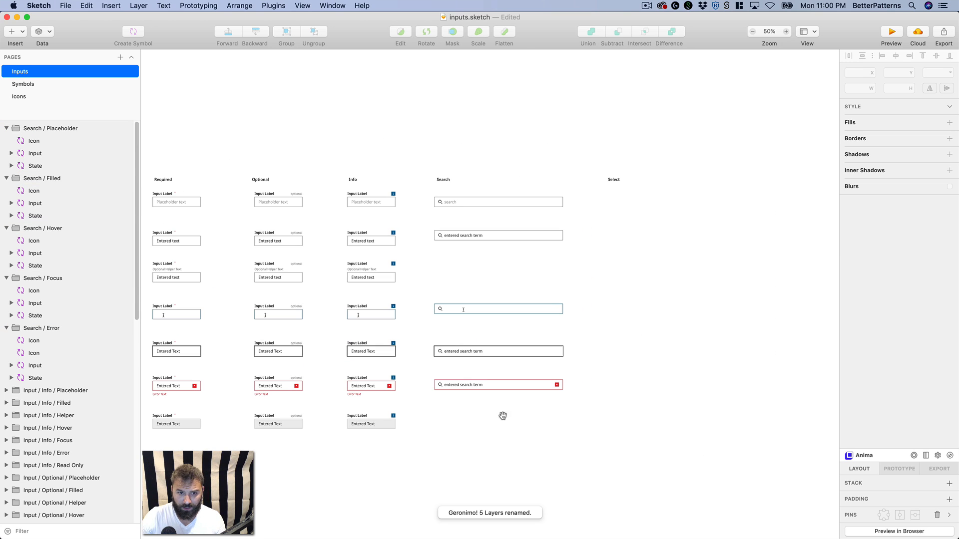
click(460, 204)
click(524, 136)
scroll(533, 137, down, 5)
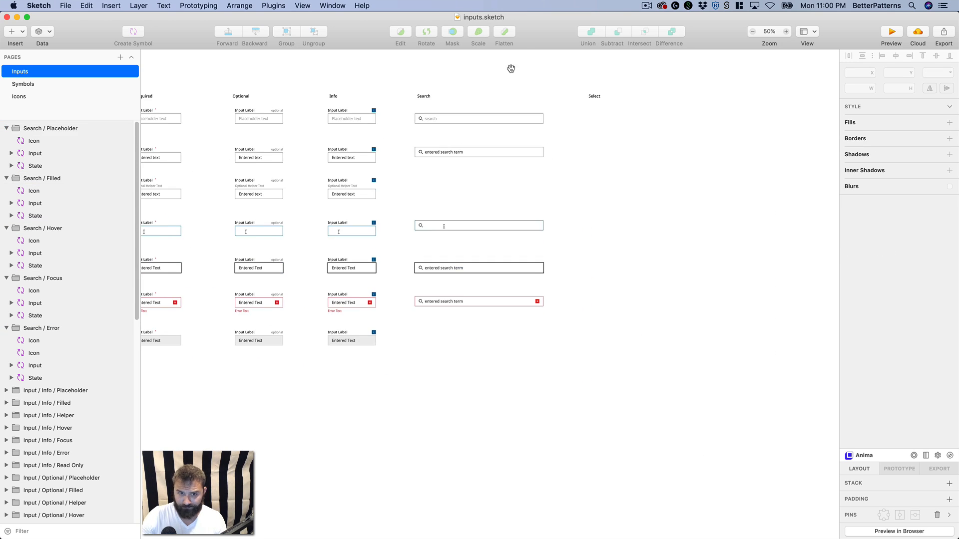
drag(385, 143, 560, 355)
key(super+d)
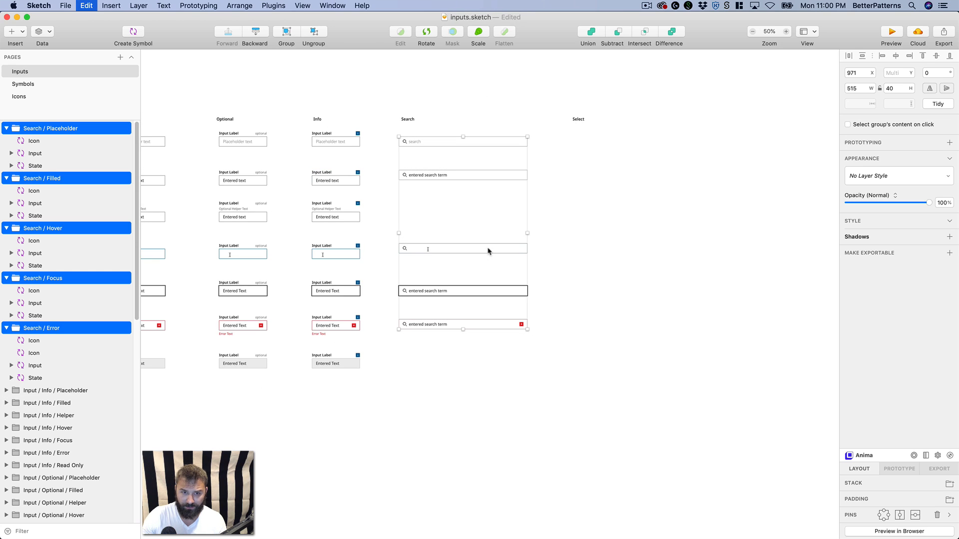
drag(456, 204, 638, 185)
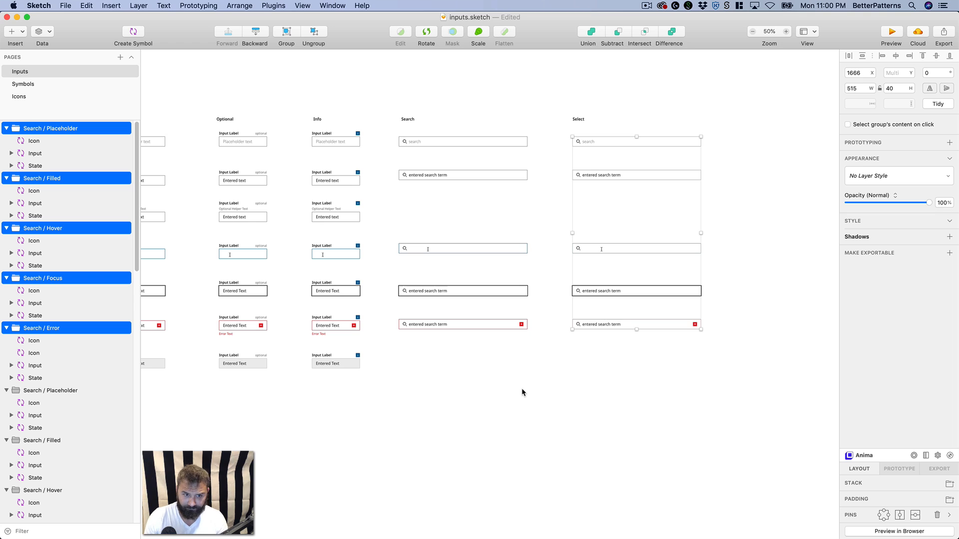
key(Delete)
drag(547, 388, 551, 430)
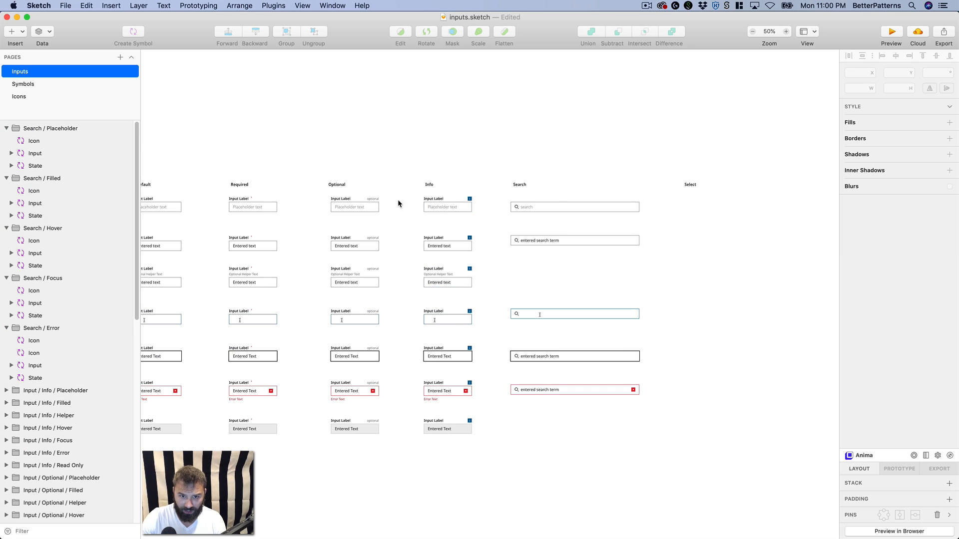
mouse_move(398, 200)
mouse_down()
mouse_move(536, 167)
mouse_move(475, 195)
mouse_move(414, 207)
mouse_move(472, 199)
mouse_move(413, 197)
mouse_move(501, 434)
mouse_up()
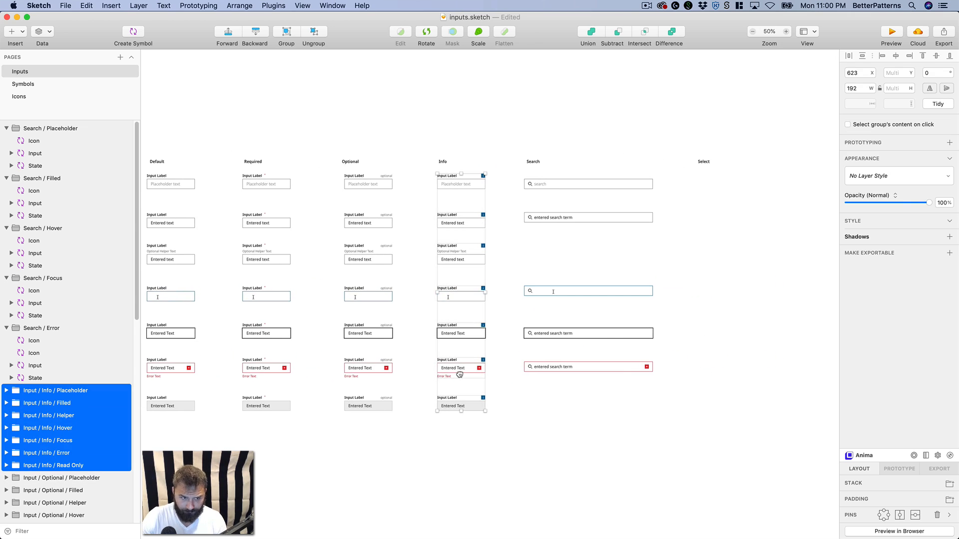
drag(460, 375, 624, 381)
- Duplicate the seven Default input variants in line with their rows beneath the Select heading, at X 1655
drag(304, 178, 398, 442)
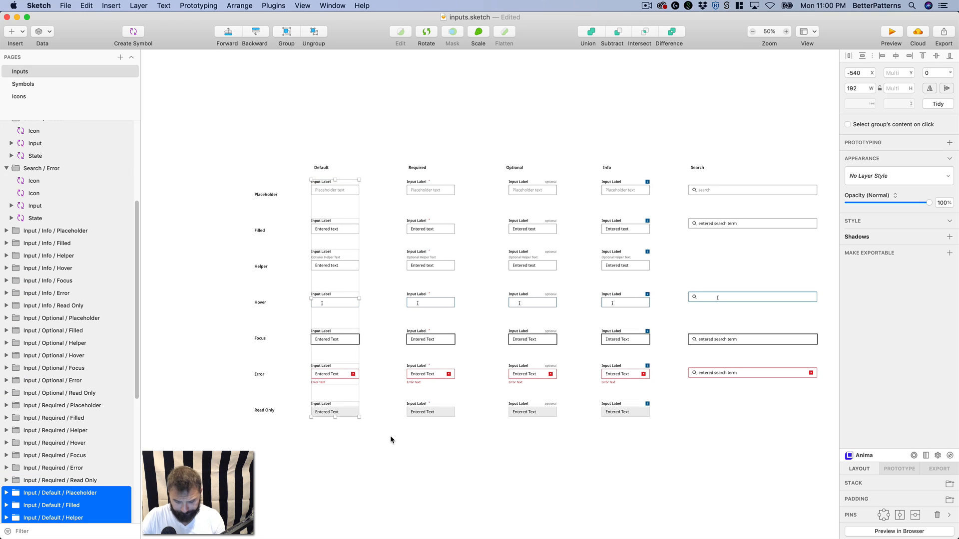
scroll(369, 380, right, 5)
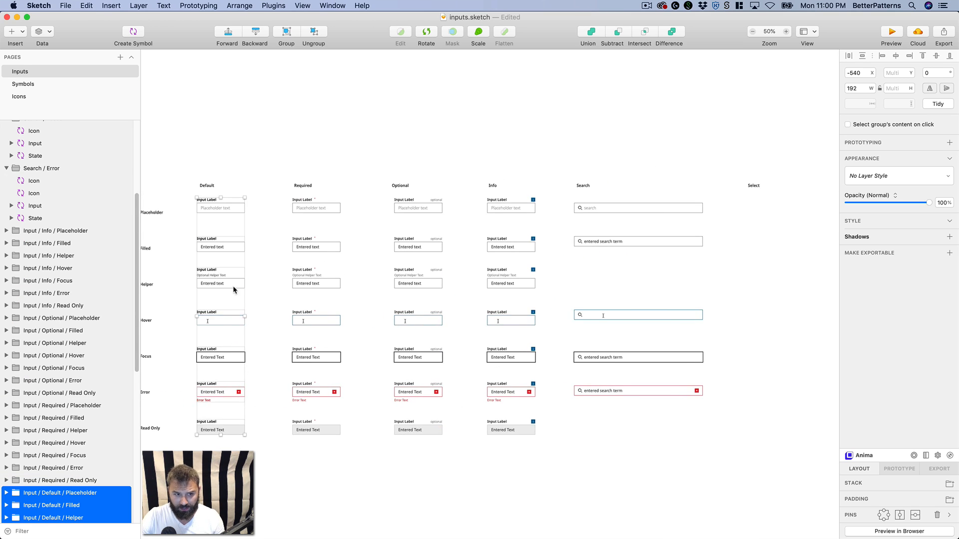
drag(233, 286, 772, 301)
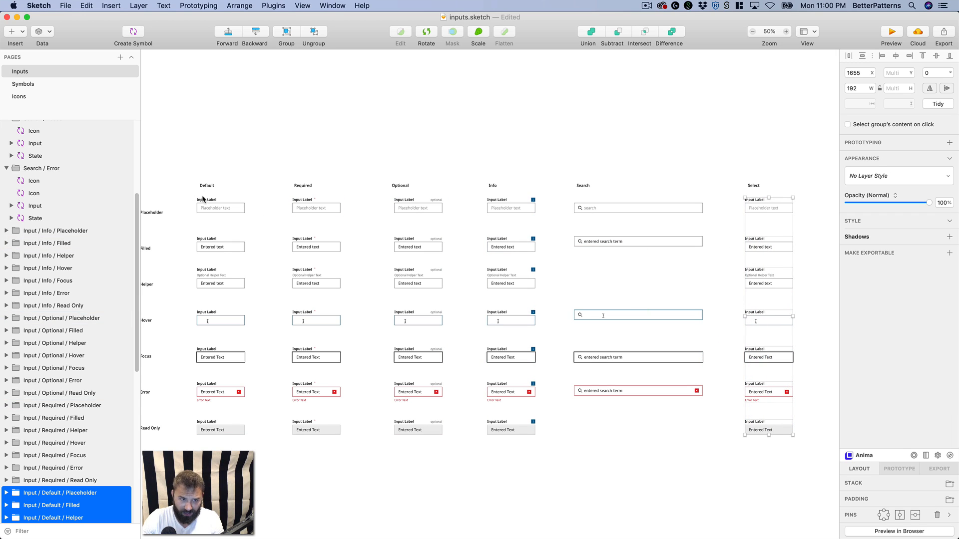
drag(530, 255, 421, 255)
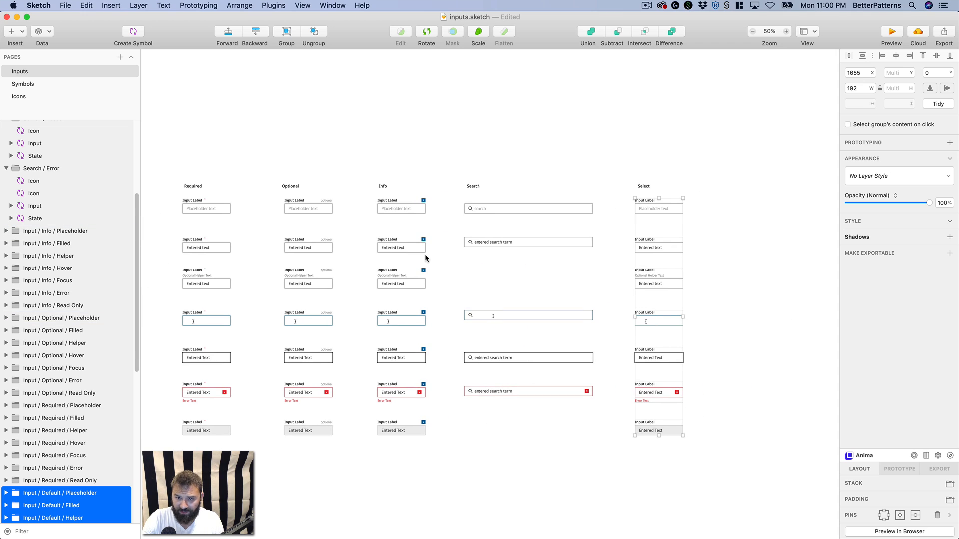
click(502, 169)
drag(622, 136, 605, 127)
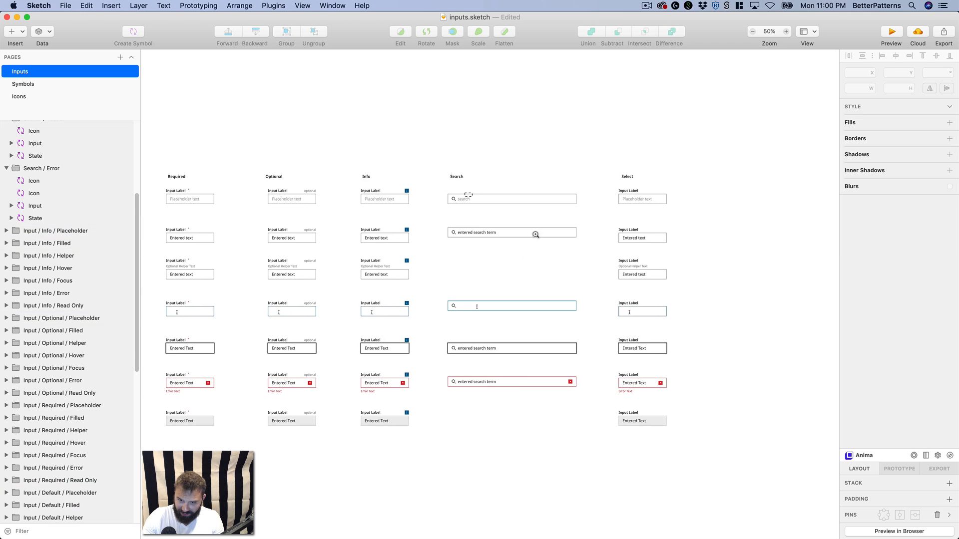
drag(536, 235, 787, 509)
scroll(505, 219, up, 3)
click(563, 150)
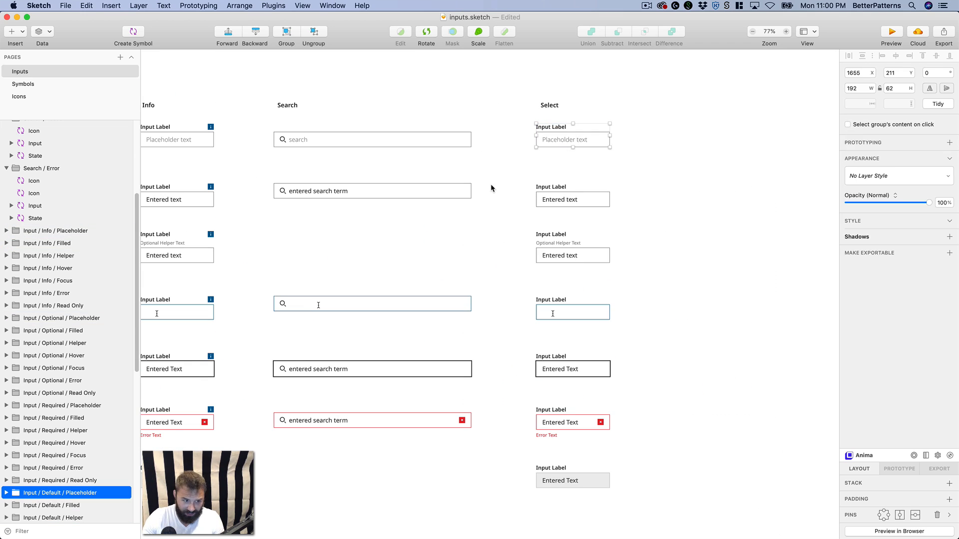
shift+click(567, 198)
shift+click(567, 253)
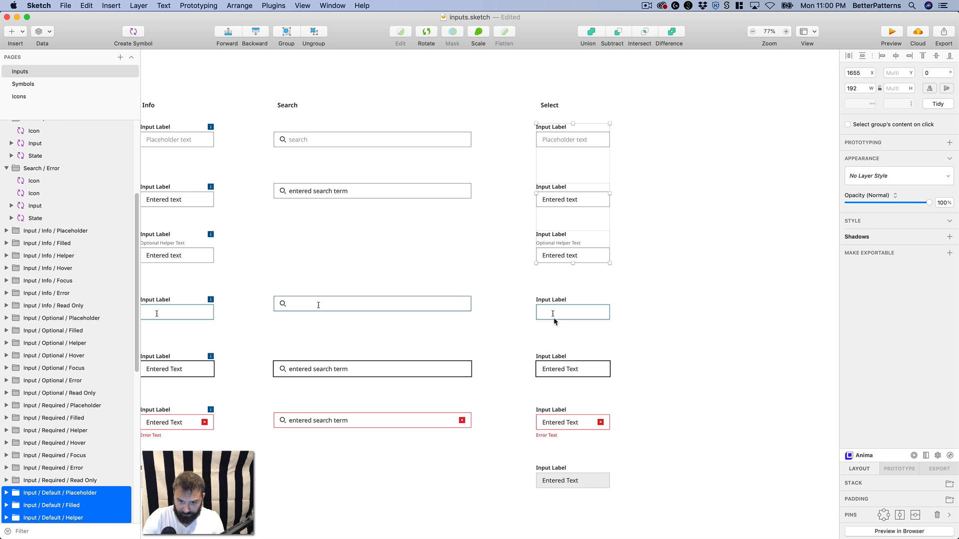
shift+click(563, 359)
shift+click(555, 422)
shift+click(566, 477)
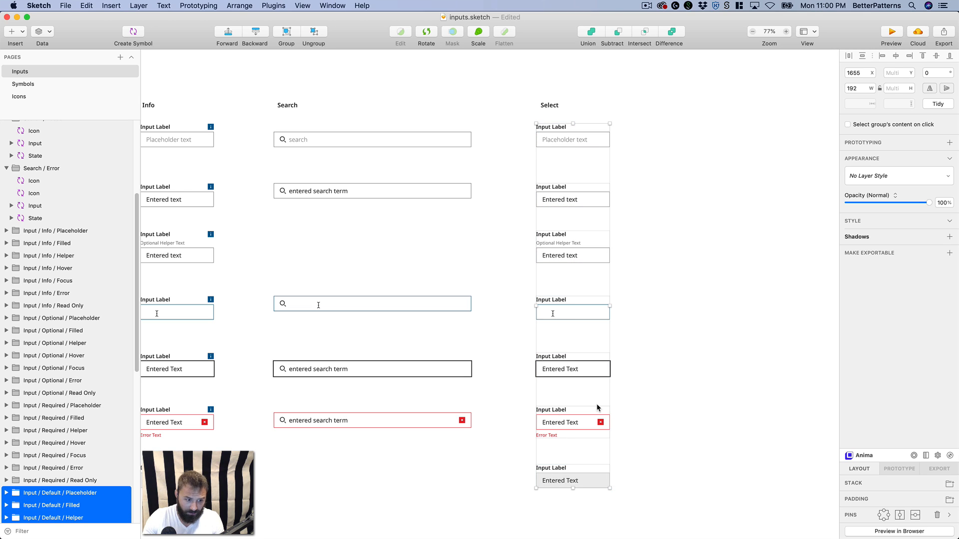
click(687, 314)
drag(672, 292, 657, 211)
- Delete the Read Only, Focus, Hover and Filled copies from the Select column
click(566, 398)
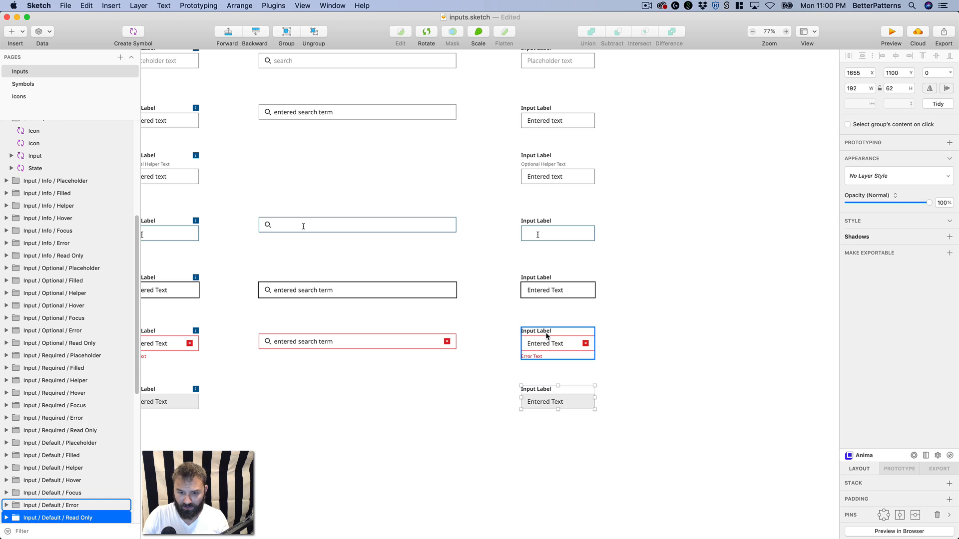
drag(544, 309, 510, 319)
shift+super+click(531, 302)
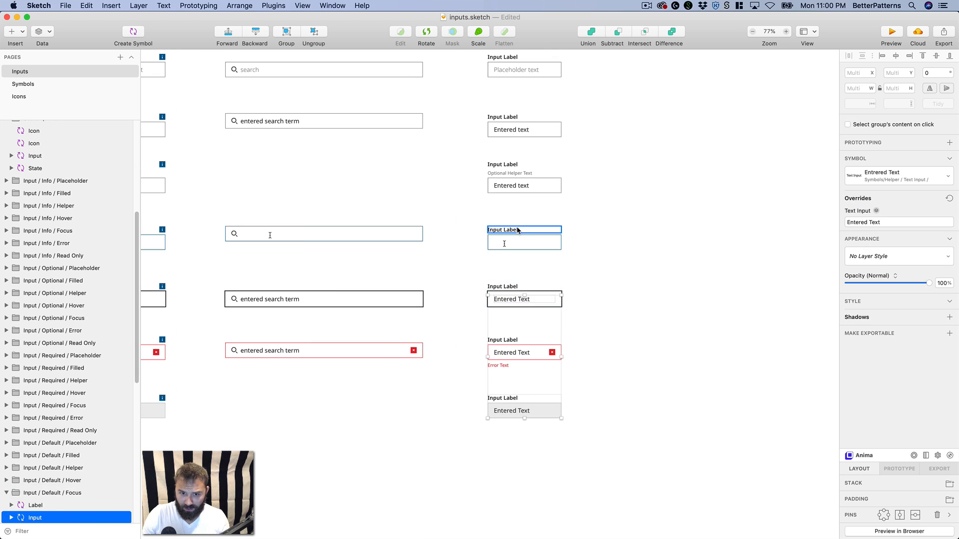
shift+super+click(518, 239)
click(571, 398)
click(557, 407)
shift+click(524, 300)
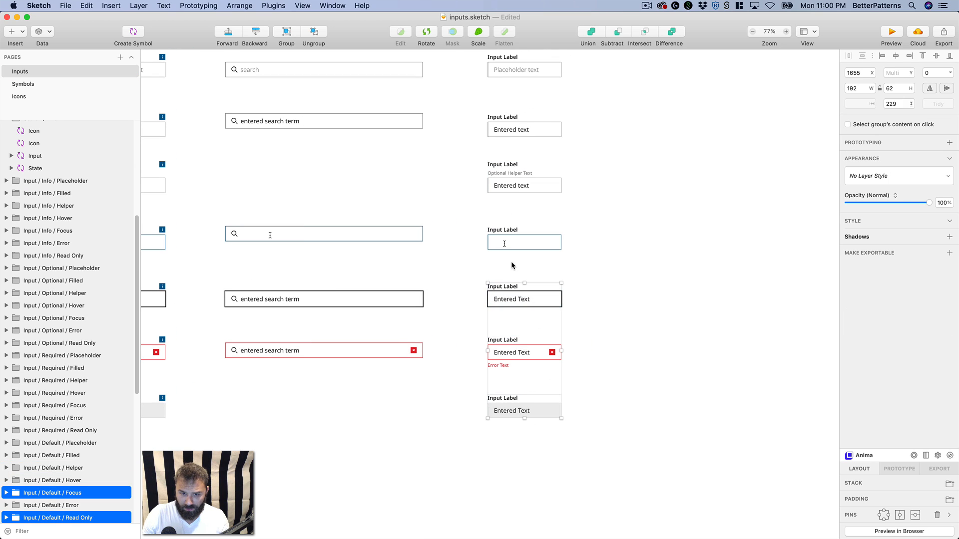
shift+click(513, 247)
key(Escape)
scroll(507, 250, up, 5)
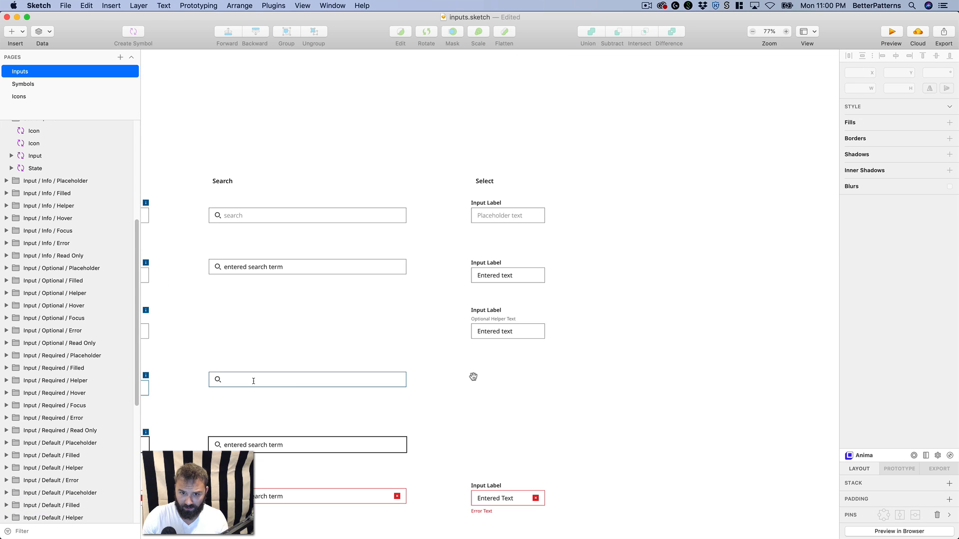
click(496, 267)
key(BackSpace)
- Rename the placeholder group in the Select column as "Select / Default / Placeholder"
scroll(500, 225, down, 3)
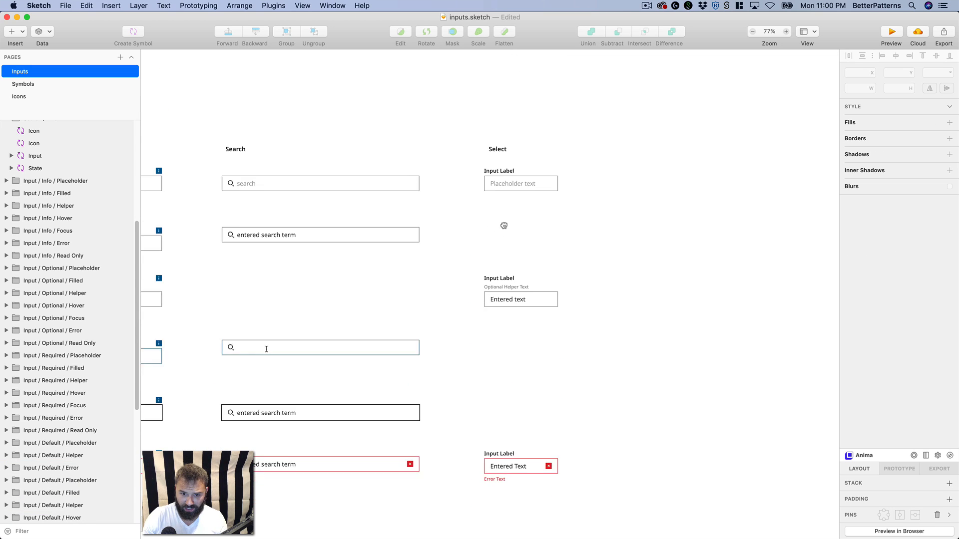
scroll(363, 118, up, 5)
scroll(544, 200, left, 2)
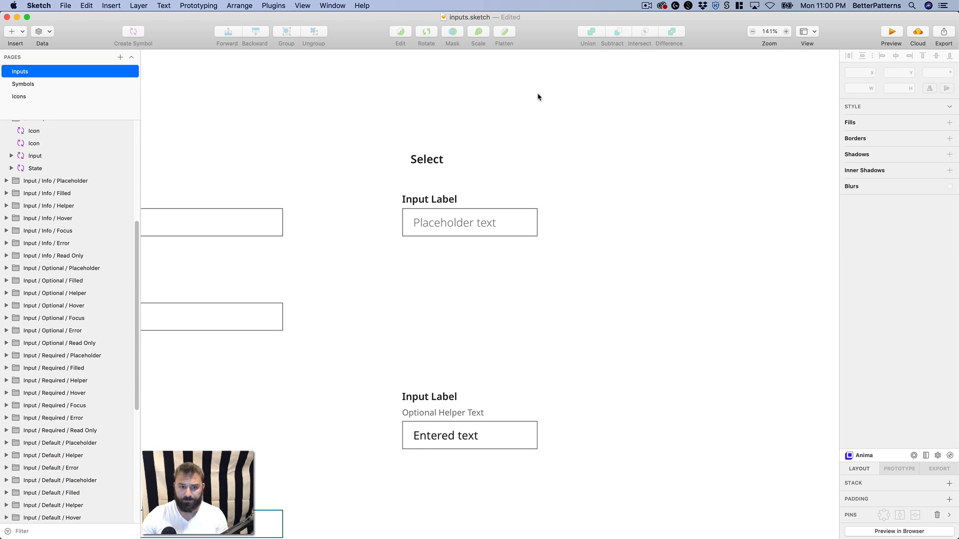
click(497, 223)
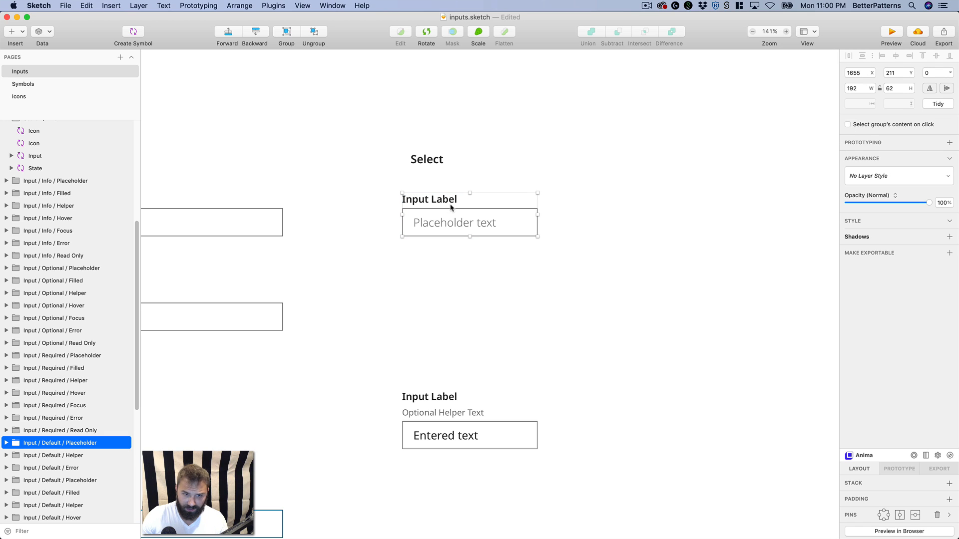
double_click(38, 443)
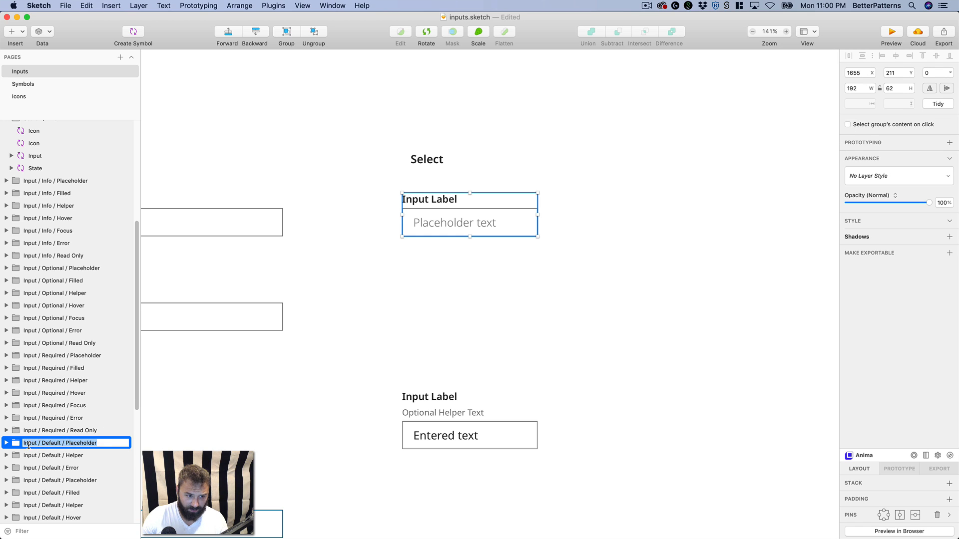
double_click(29, 443)
text(Select)
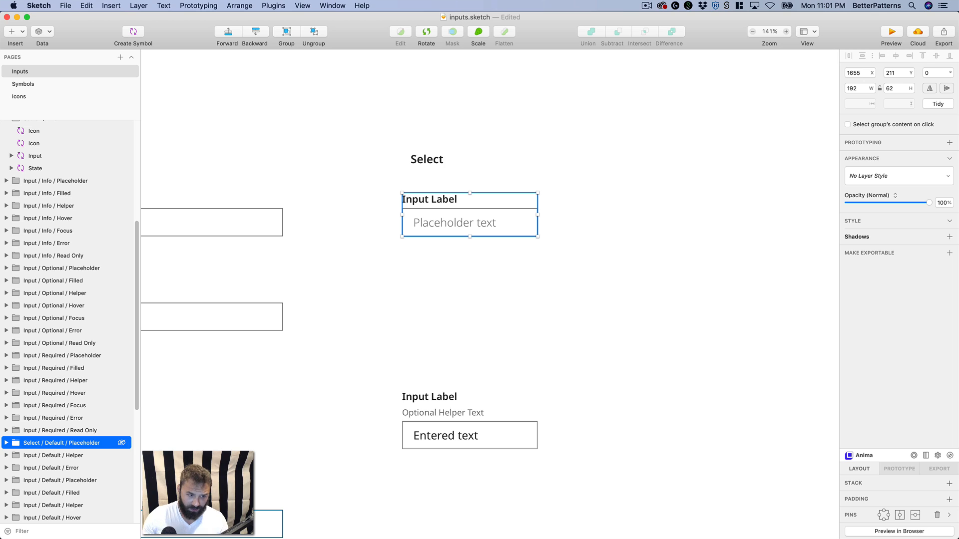
key(Return)
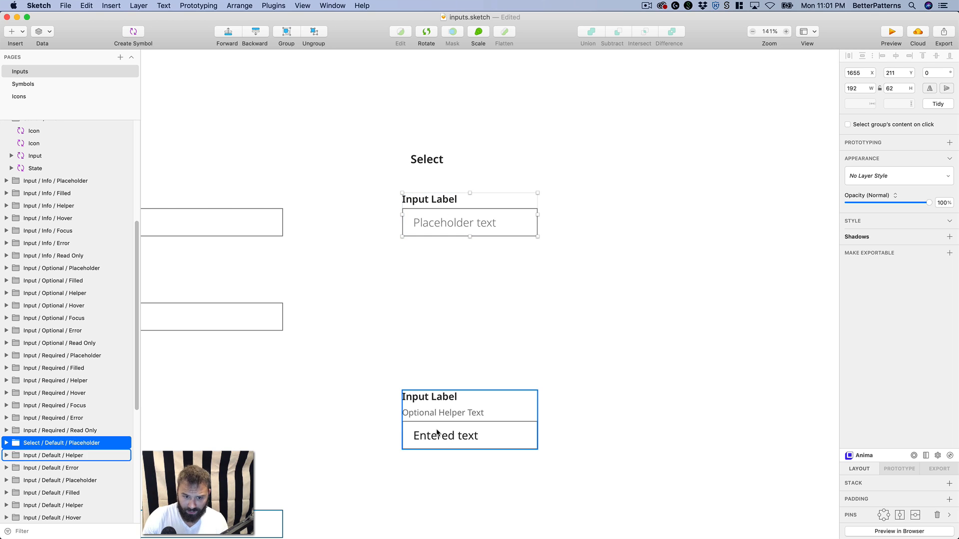
- Insert the Icon / Chevron Down symbol at the right end of the input box in the Select / Default / Placeholder group
double_click(454, 209)
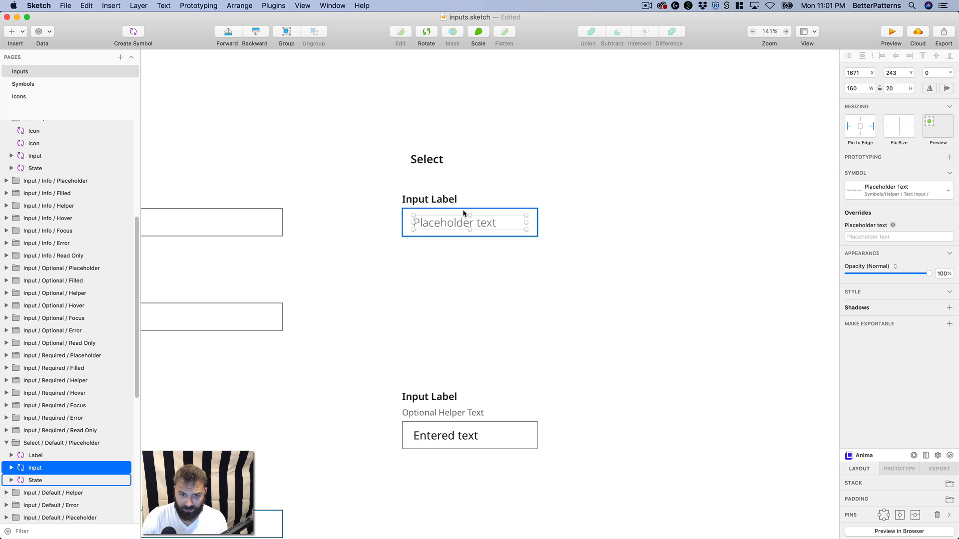
drag(470, 216, 520, 190)
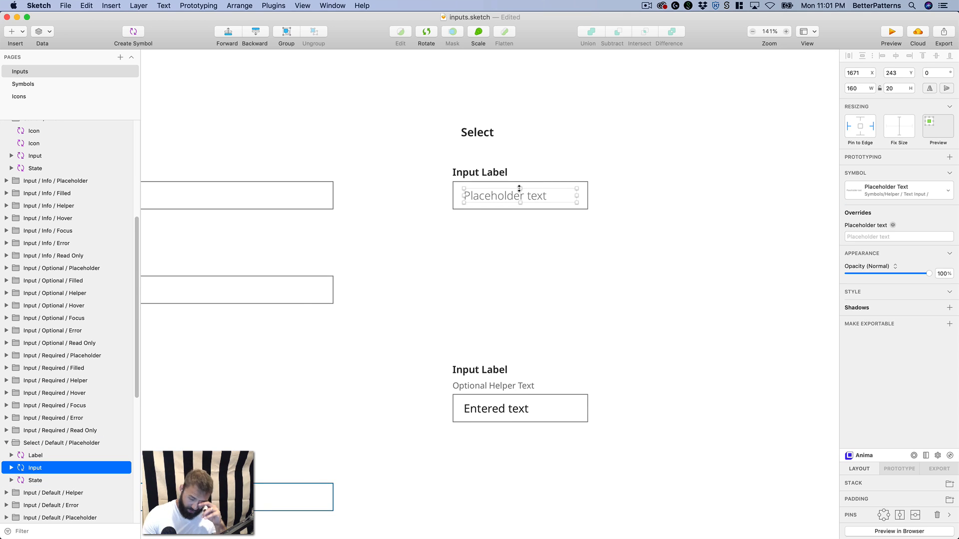
click(106, 5)
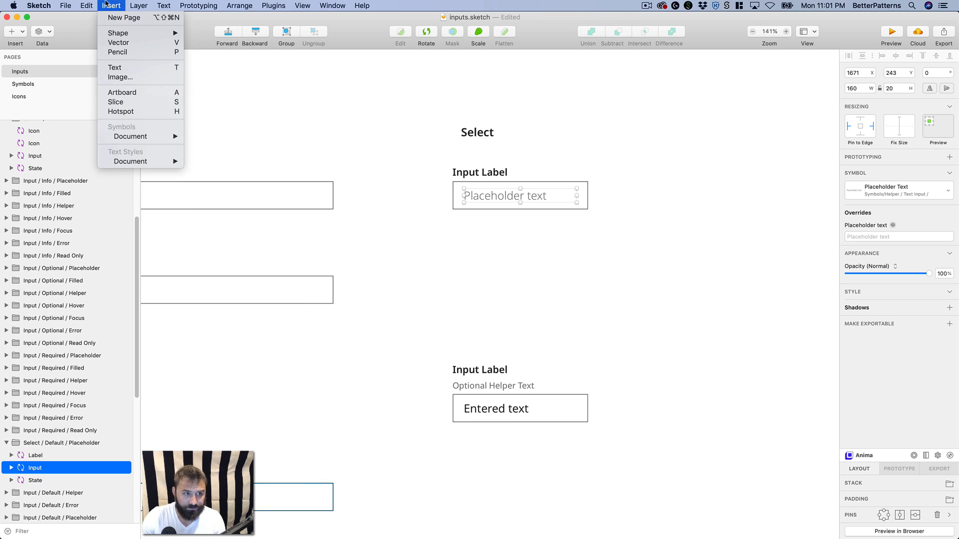
mouse_move(133, 137)
mouse_move(242, 182)
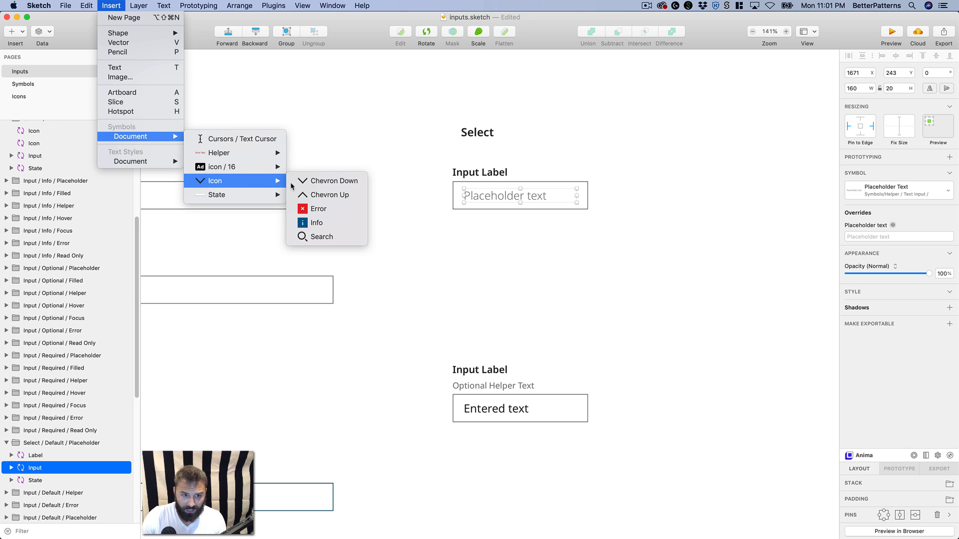
click(362, 181)
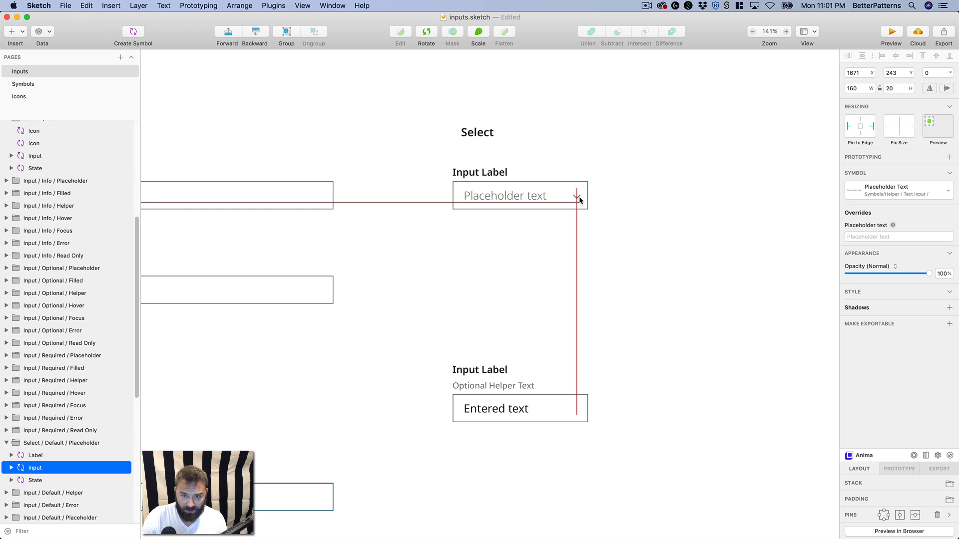
click(574, 196)
key(super+z)
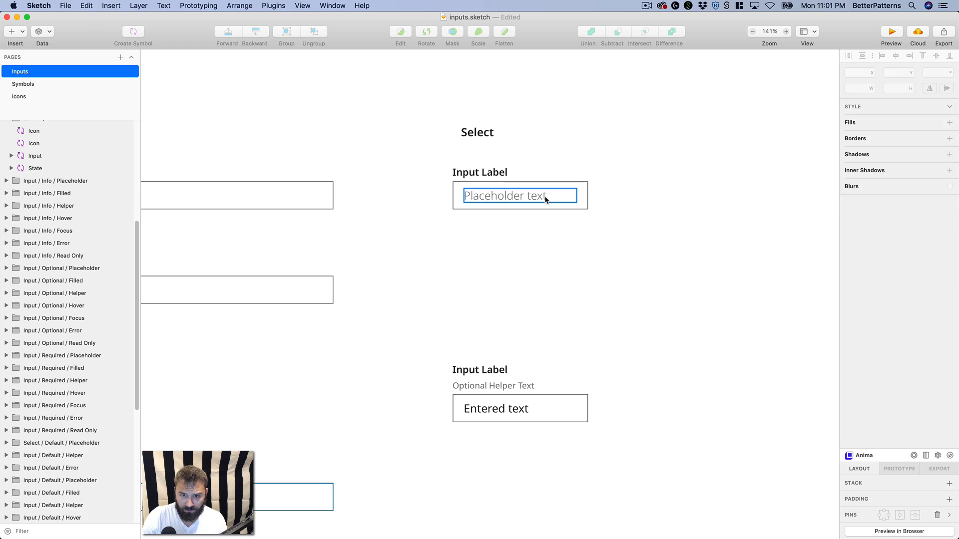
key(super+z)
key(super+shift+z)
key(super+shift+z)
- Nudge the chevron icon to X 1815, Y 245, vertically centred inside the select box
key(Left)
key(Left)
key(Up)
key(Up)
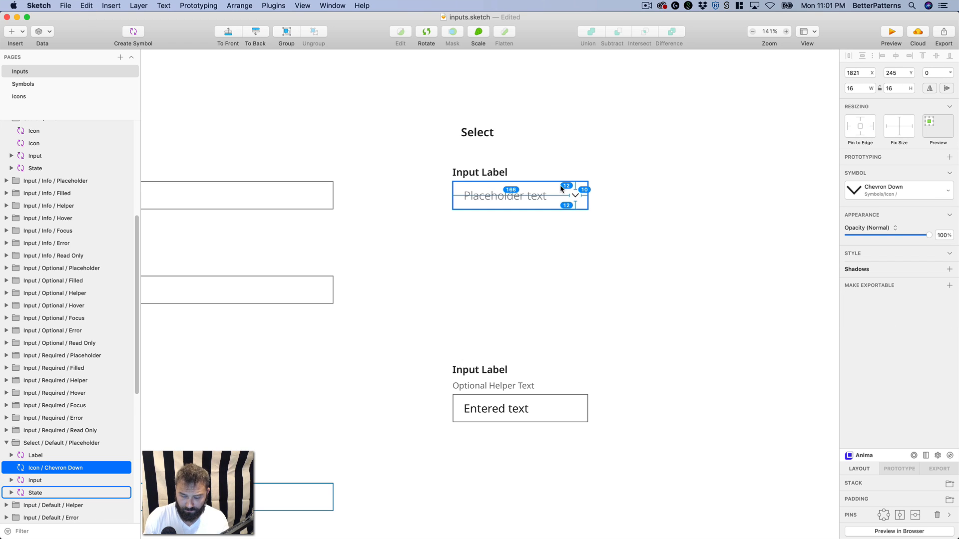
key(Left)
key(Left)
key(Left)
key(Left)
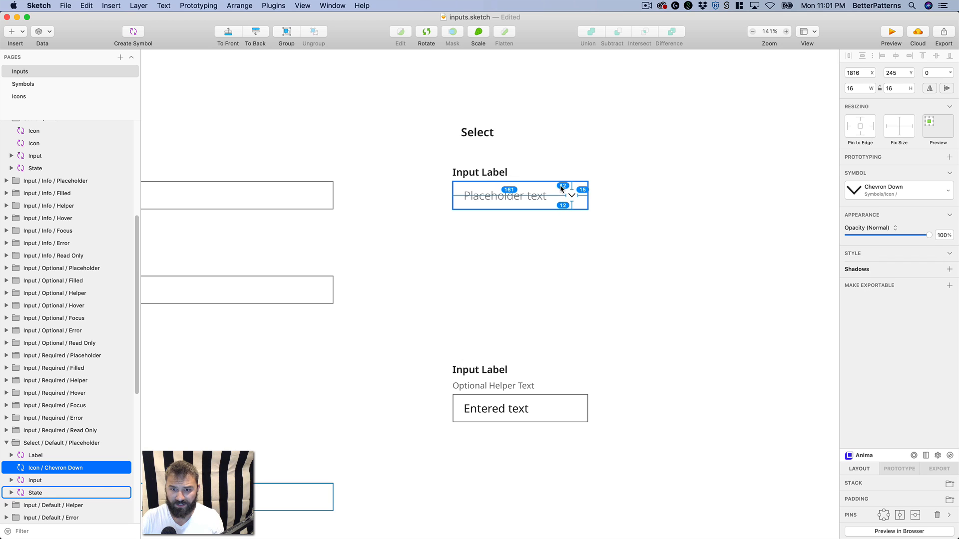
- Reduce the placeholder text's width to 136 so it ends before the chevron icon
click(567, 195)
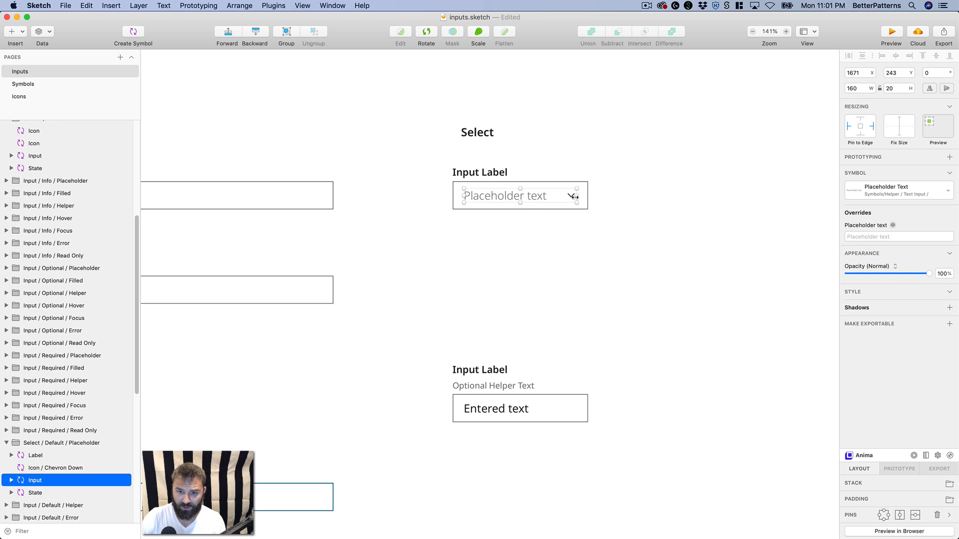
drag(575, 197, 568, 200)
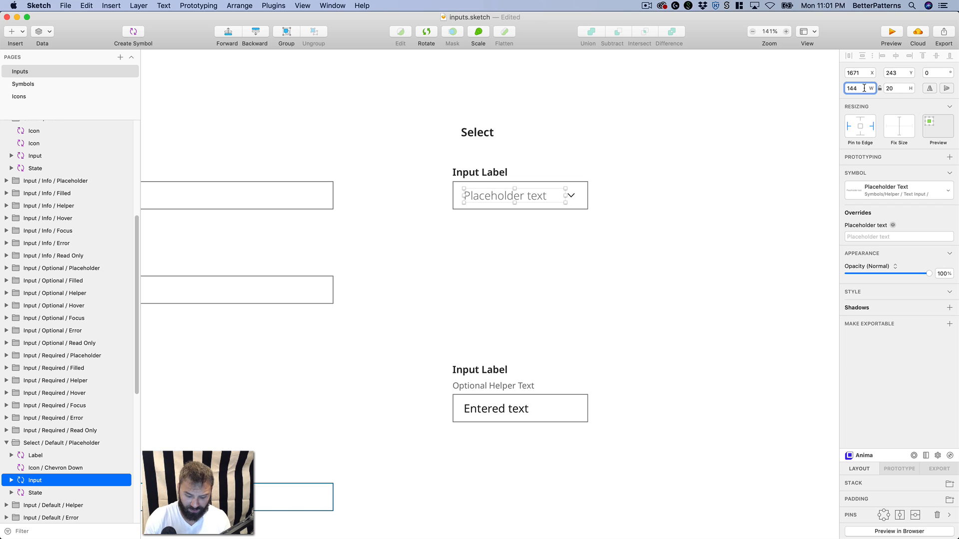
click(538, 266)
- Pin the chevron to its right edge with a fixed size and rename its layer "Icon"
click(571, 195)
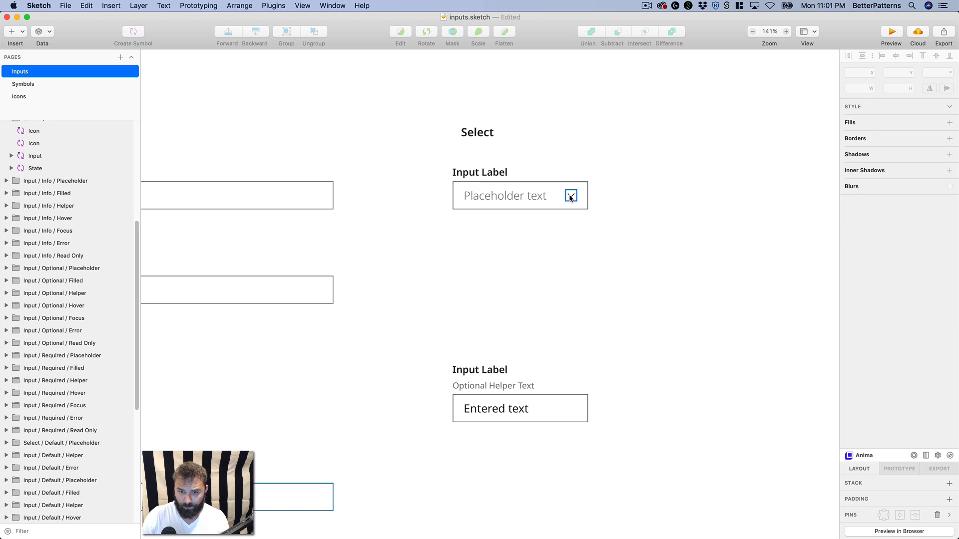
click(873, 127)
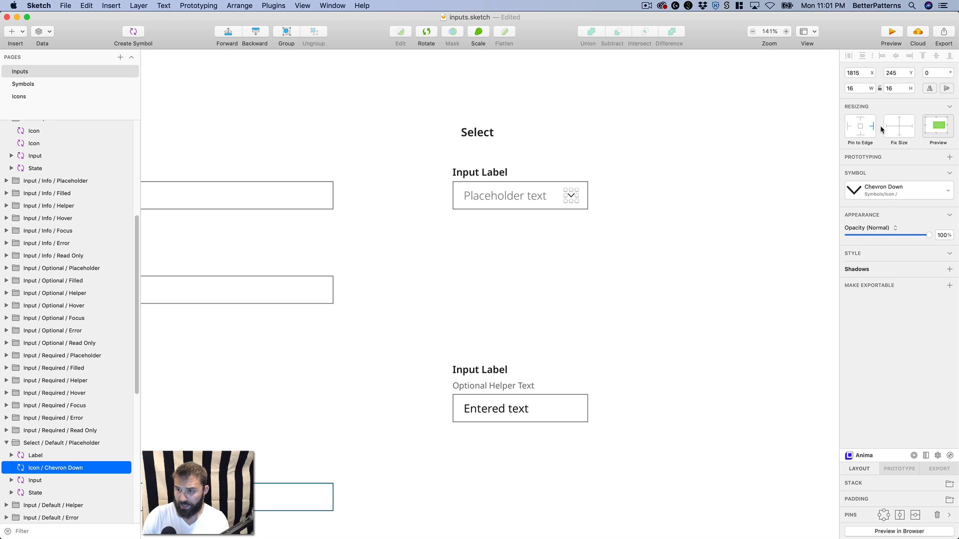
double_click(44, 467)
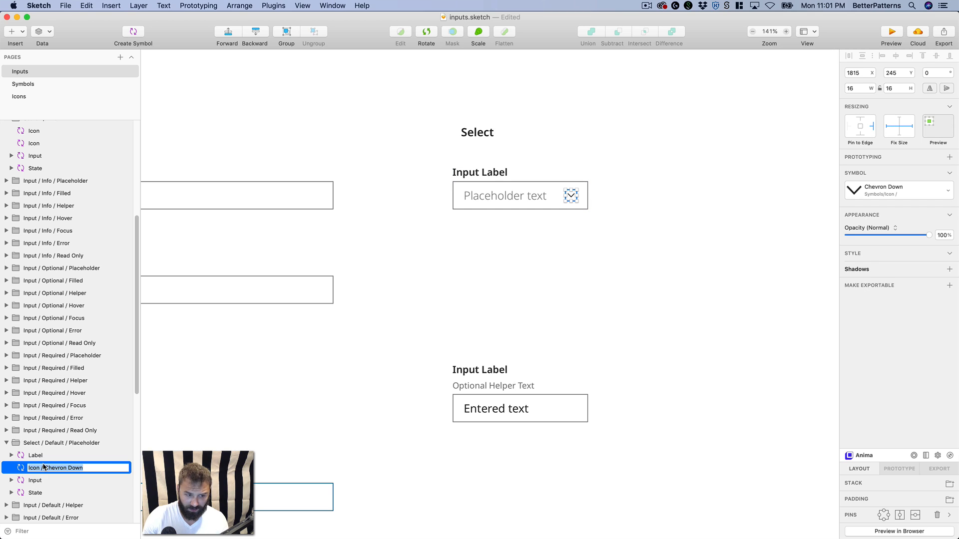
text(Icon)
key(Return)
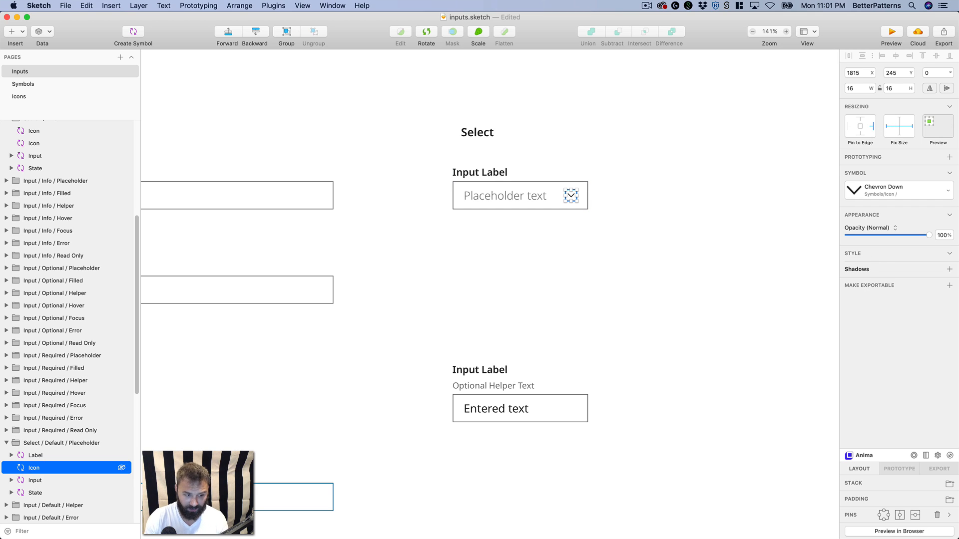
- Move the Icon layer below the Input layer in the Select / Default / Placeholder group
click(57, 456)
click(54, 469)
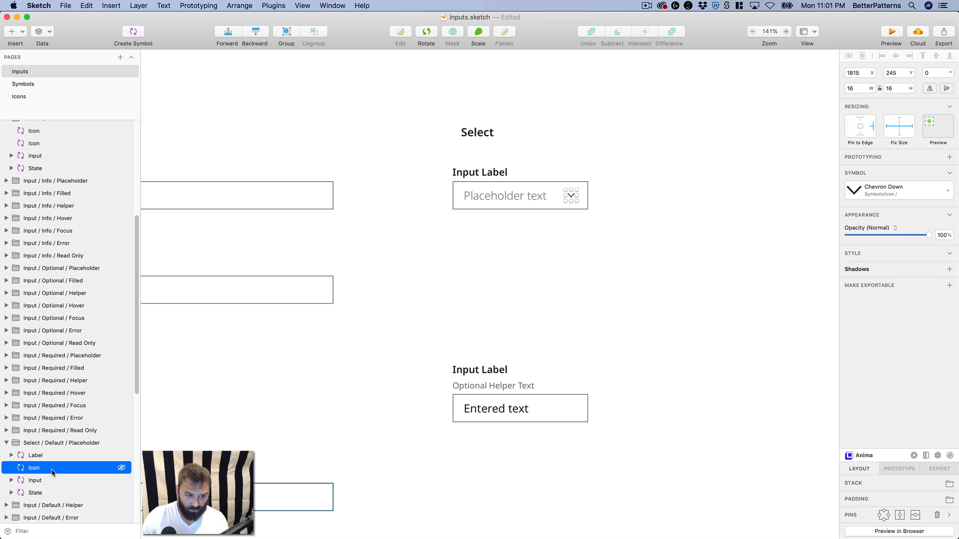
click(52, 482)
mouse_move(43, 471)
mouse_down()
mouse_move(35, 485)
mouse_move(50, 485)
mouse_up()
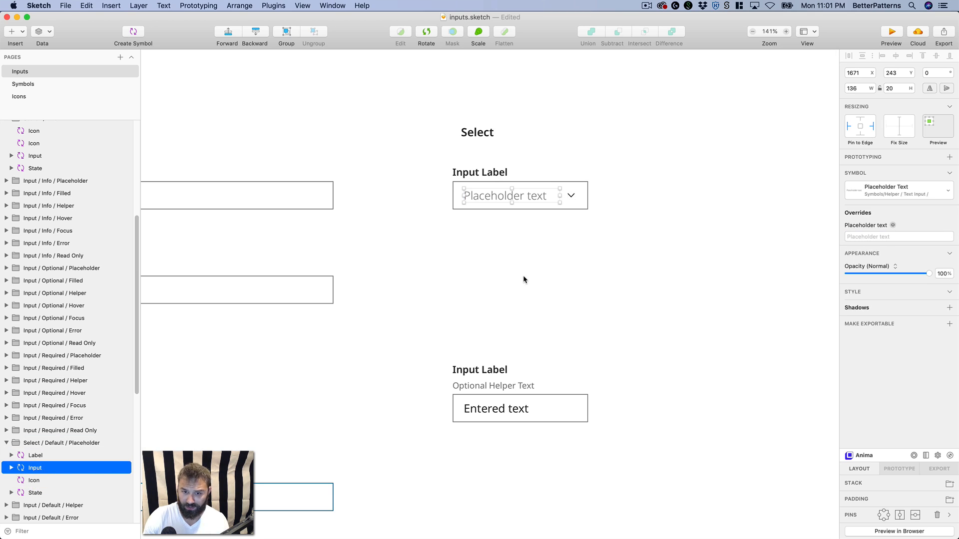
- Test the placeholder select's resizing by stretching the group to 592 px wide, and undo the stretch
click(510, 208)
key(super+0)
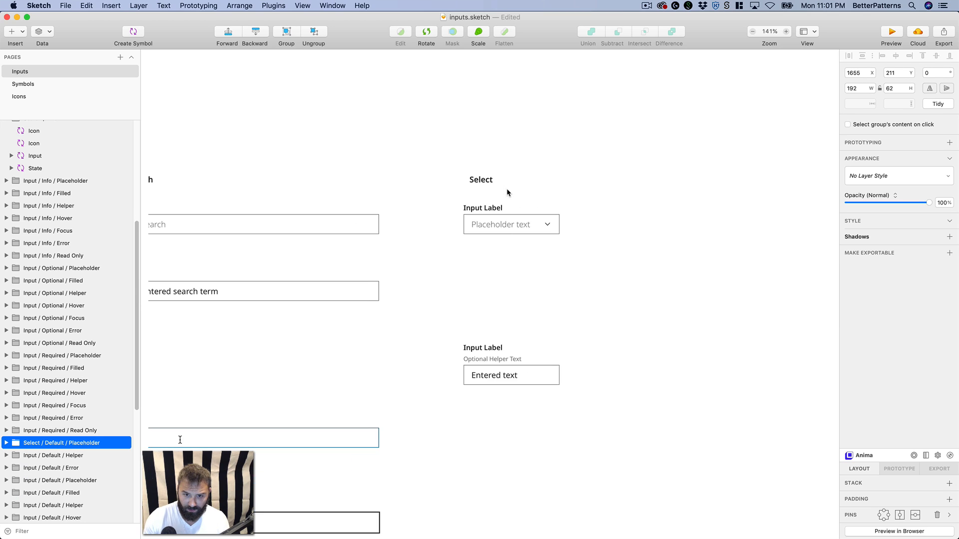
scroll(540, 170, down, 3)
drag(598, 145, 821, 169)
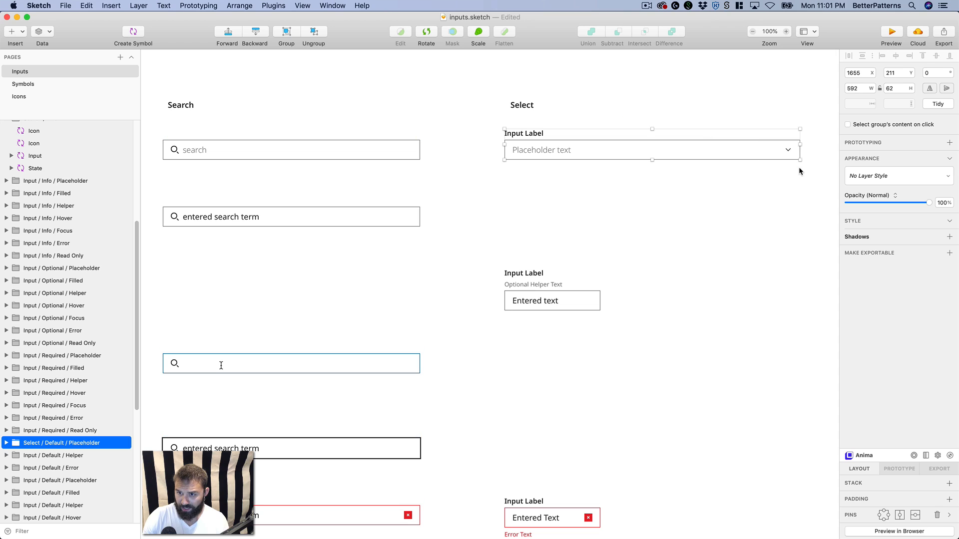
key(super+z)
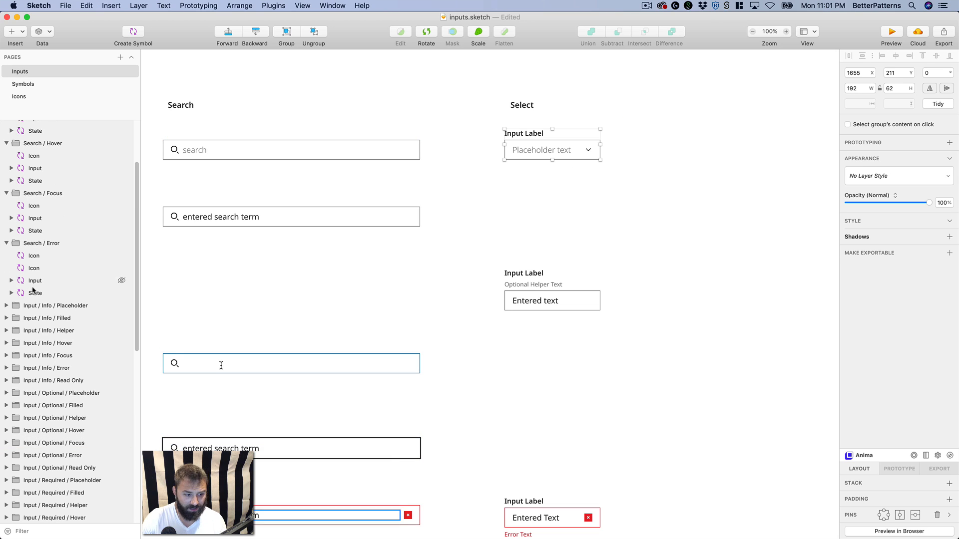
- Duplicate the placeholder select group directly beneath the original, at X 1655, Y 325
click(510, 152)
drag(523, 146, 523, 203)
scroll(571, 220, left, 5)
scroll(571, 220, down, 1)
click(647, 138)
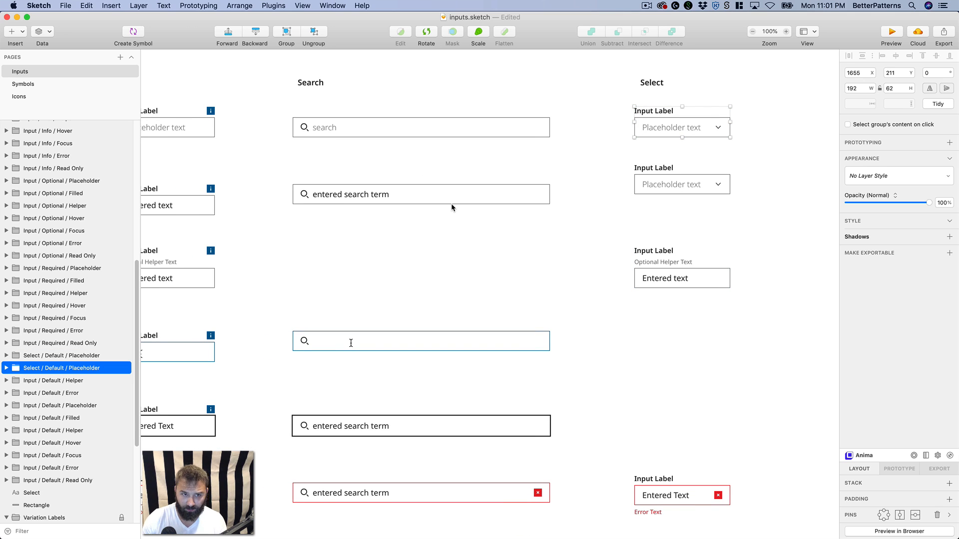
- Swap the Input symbol in the second select from Placeholder Text to Entrered Text
key(super+minus)
drag(484, 200, 637, 191)
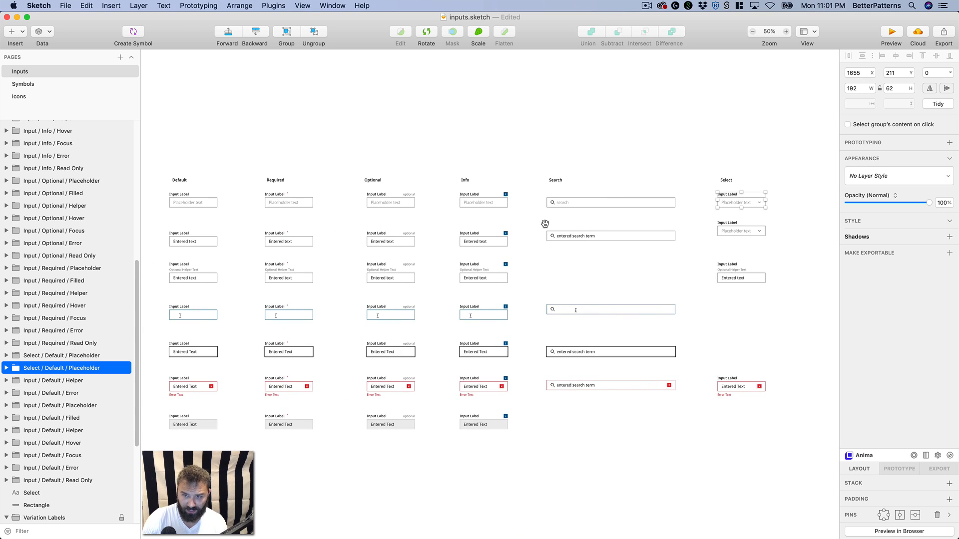
drag(545, 223, 402, 186)
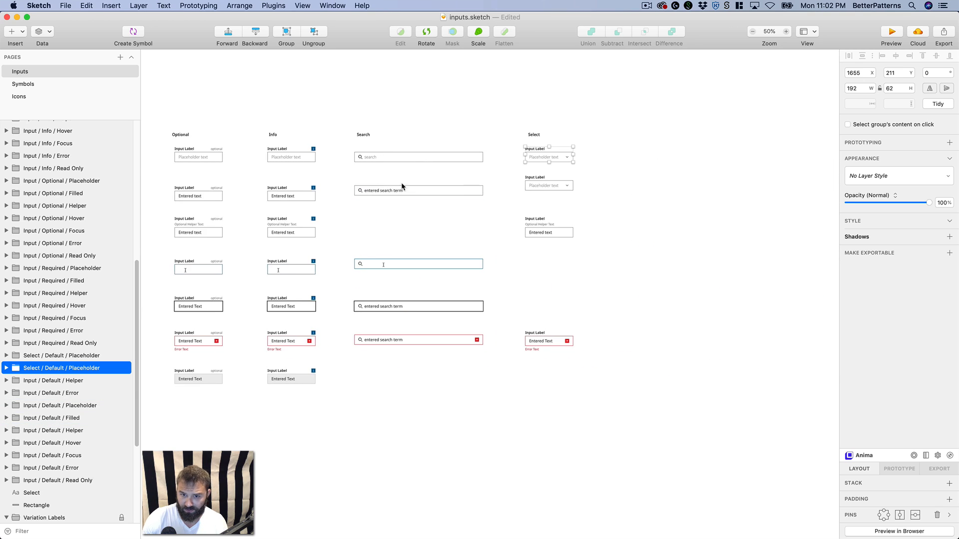
key(z)
drag(472, 132, 670, 268)
super+click(416, 244)
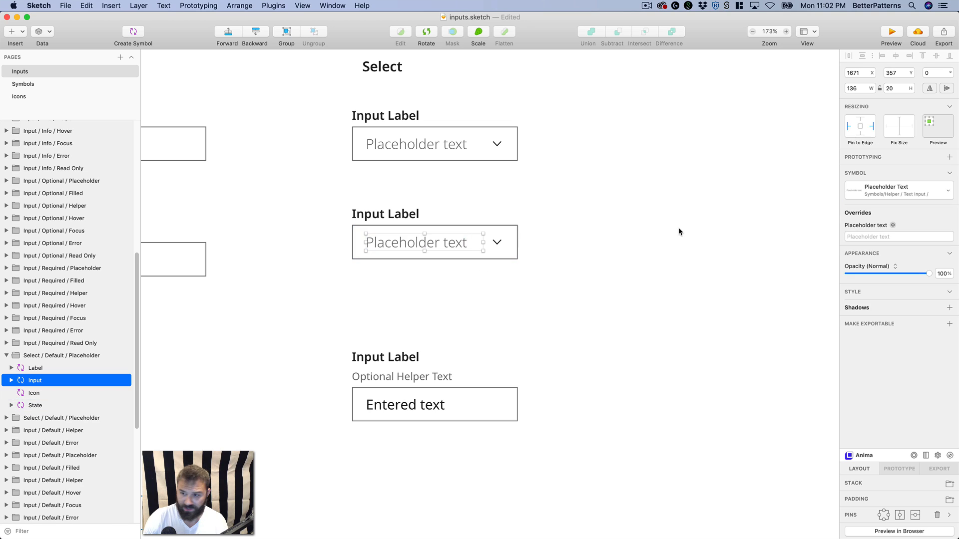
click(905, 202)
click(831, 202)
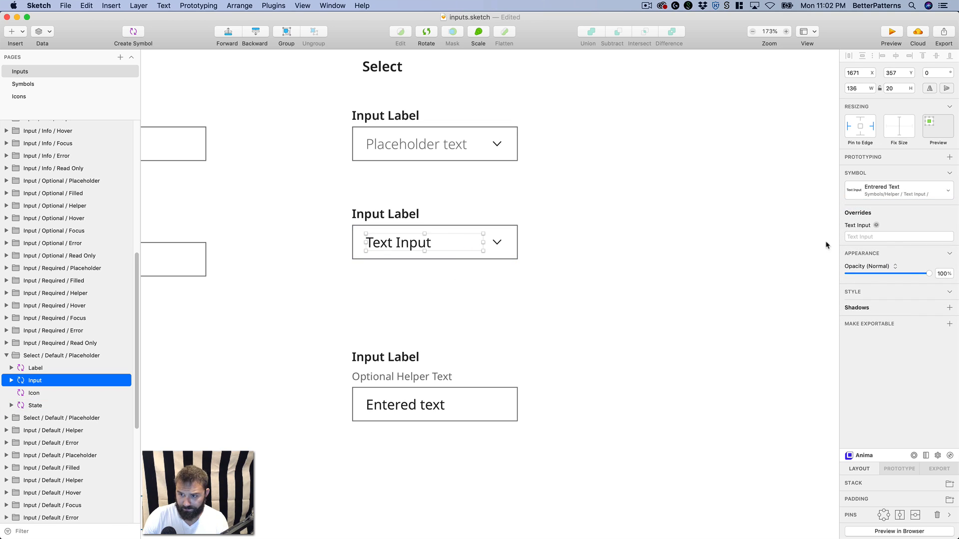
- Set the second select's Text Input override to "Selected Option"
click(875, 237)
text(E)
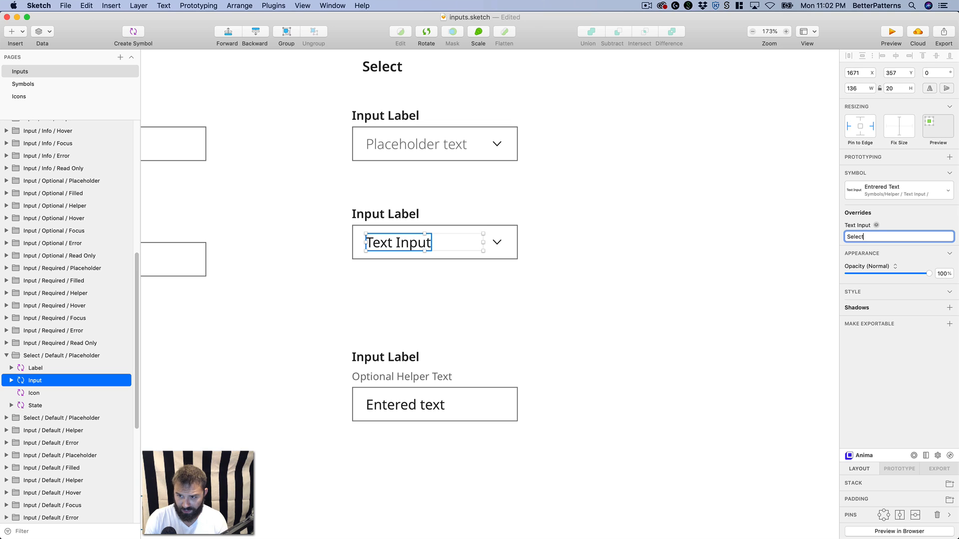
text(elected Option)
key(Return)
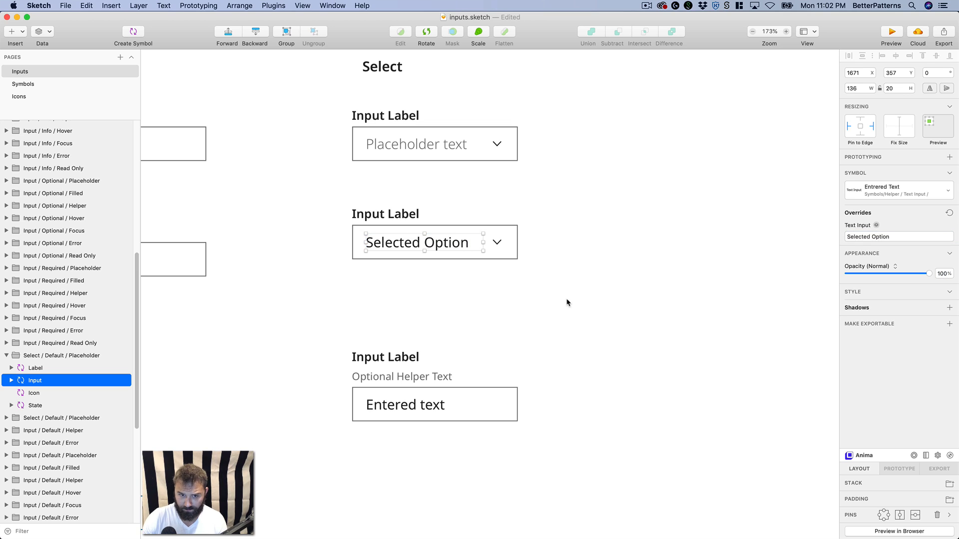
- Delete the Input / Default / Helper copy from the Select column
click(565, 301)
scroll(529, 289, left, 2)
scroll(529, 290, down, 1)
key(super+minus)
key(super+minus)
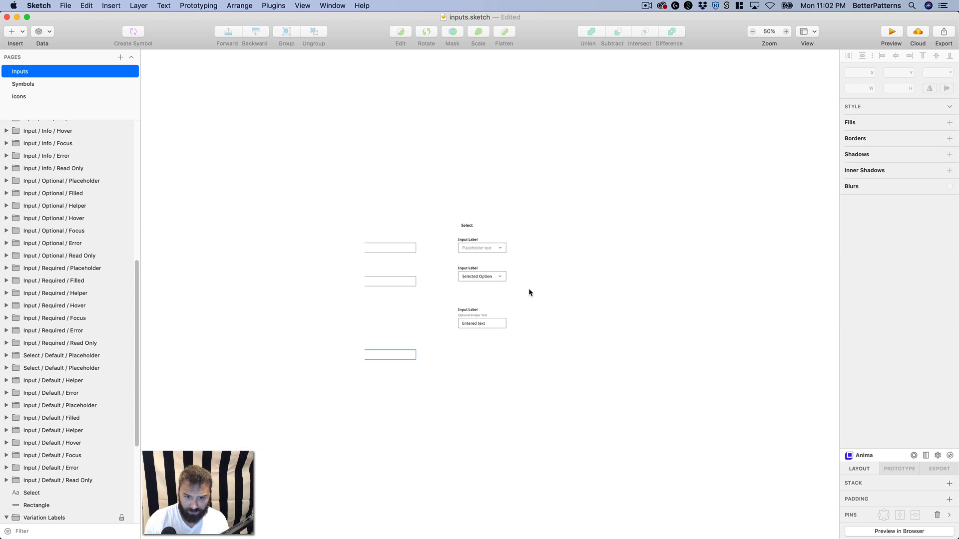
drag(500, 293, 589, 214)
click(580, 239)
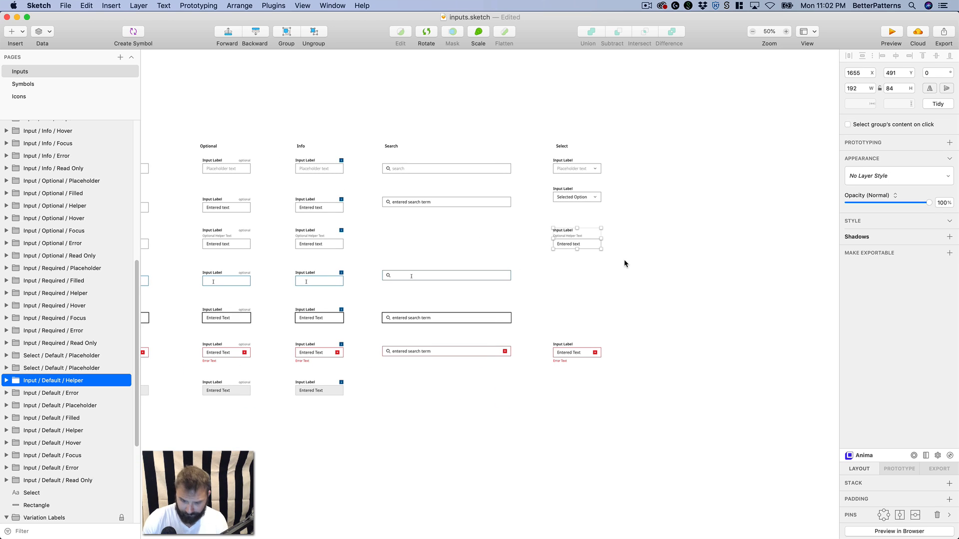
key(Delete)
- Rename the select group containing "Selected Option" as "Select / Default / Filled"
click(65, 356)
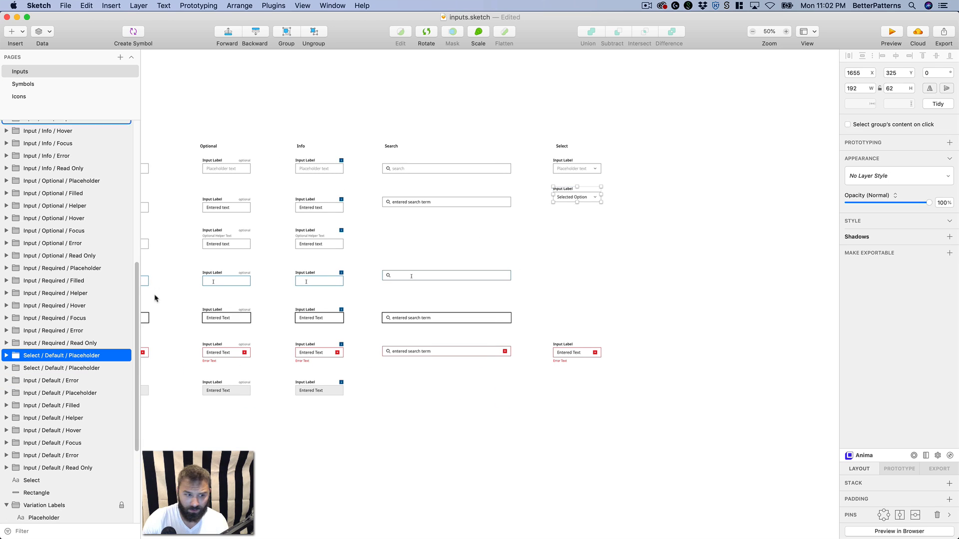
double_click(83, 356)
double_click(83, 353)
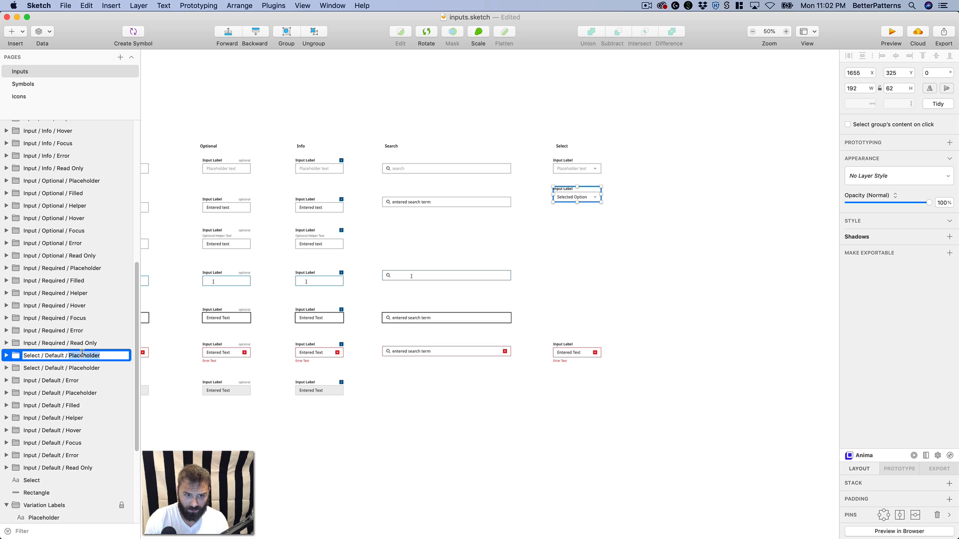
text(Filled)
key(Return)
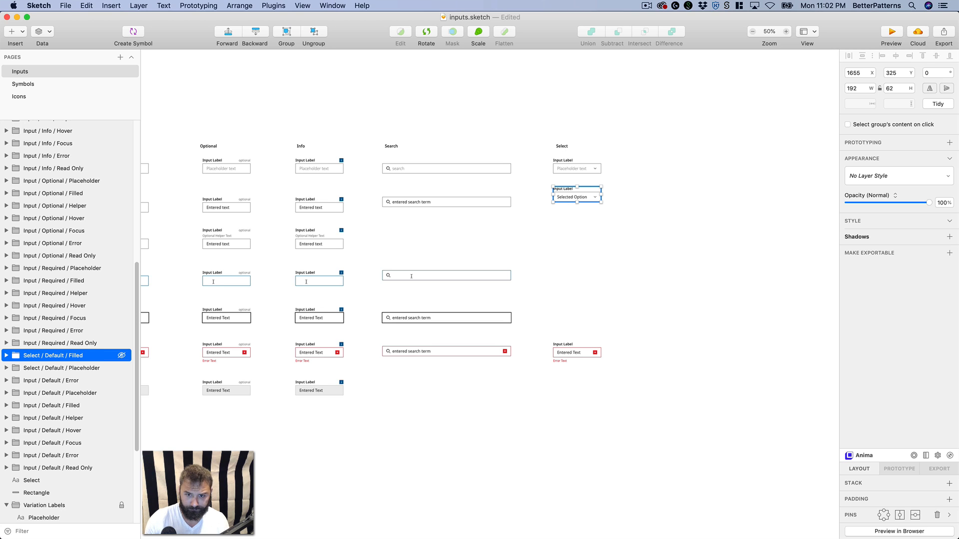
- Duplicate the Select / Default / Filled group into the Helper row, at X 1655, Y 471
key(super+d)
drag(571, 196, 566, 222)
drag(511, 283, 719, 264)
drag(783, 206, 779, 215)
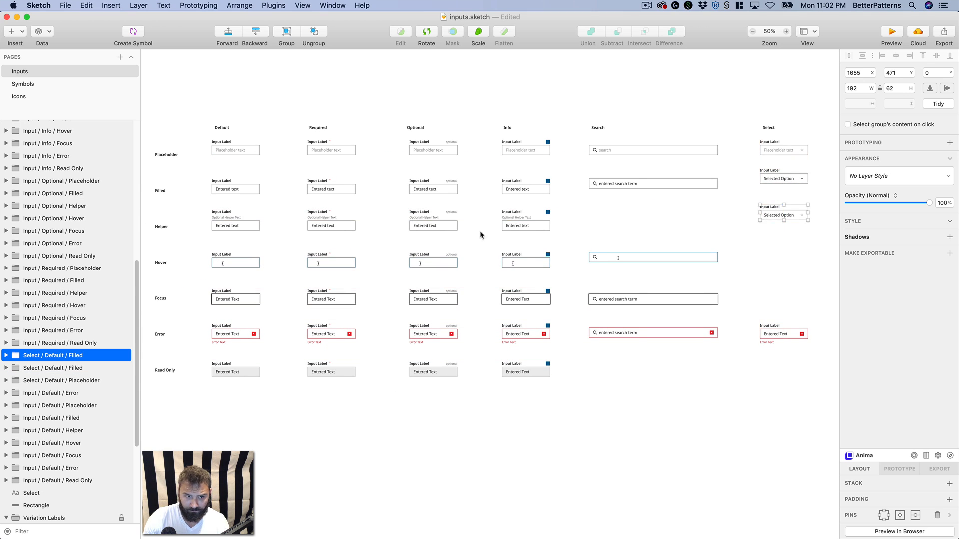
- Move the duplicated select group down to Y 491, aligning it with the Info column's helper input
drag(468, 229, 420, 235)
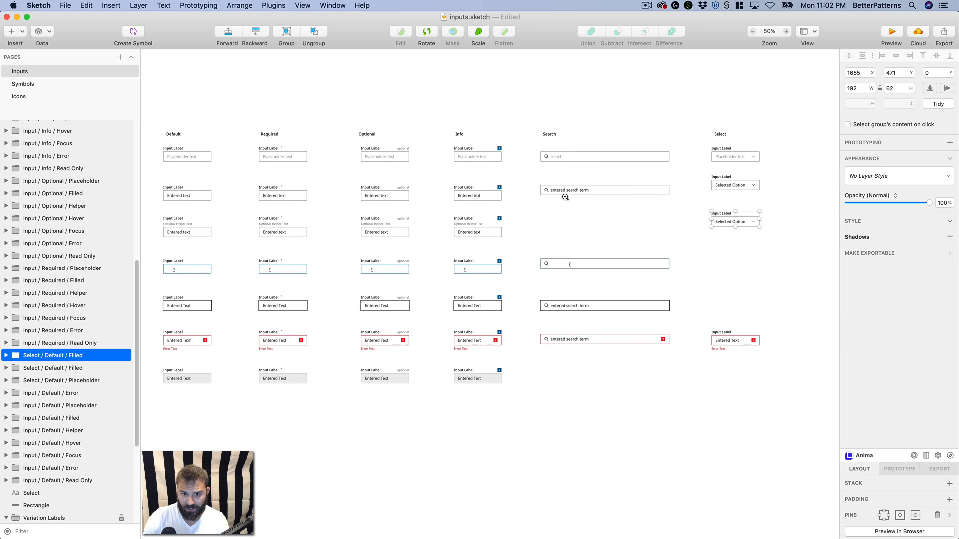
click(469, 230)
shift+click(712, 226)
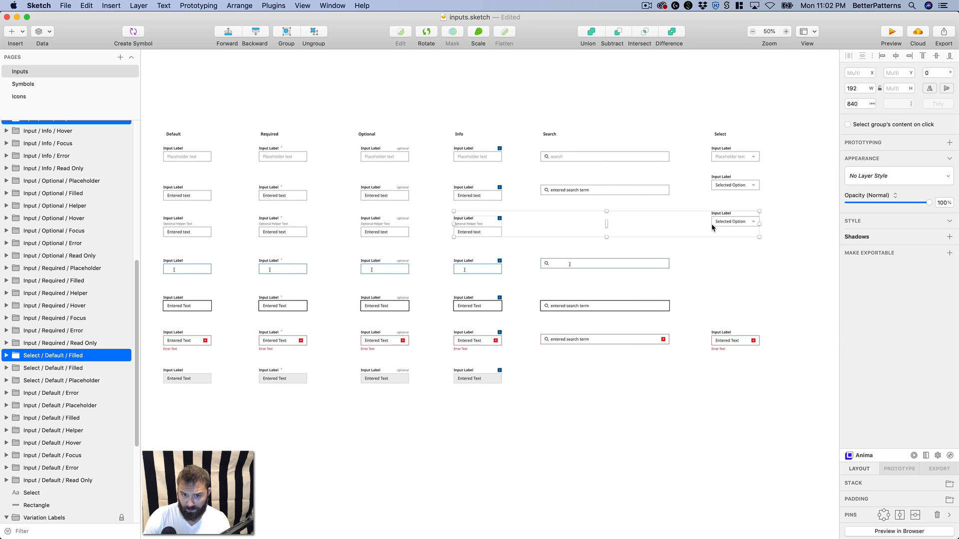
click(737, 217)
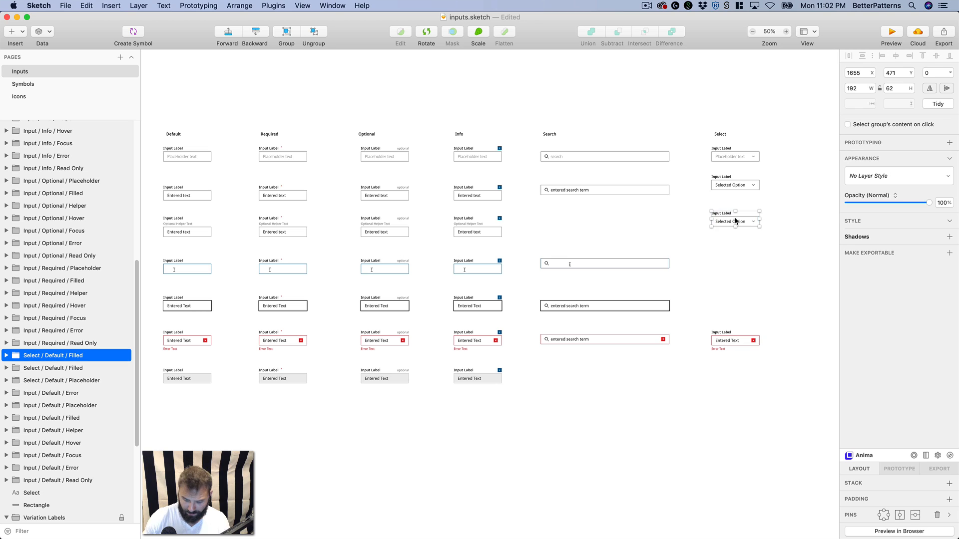
drag(735, 219, 735, 220)
shift+click(498, 233)
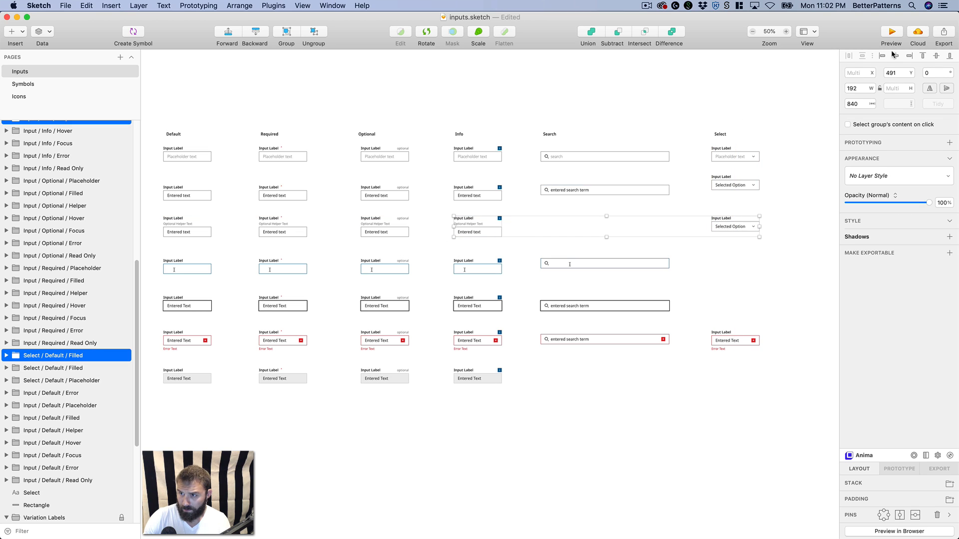
- Move the duplicated select's State box, input text and chevron icon down 30 px from the label
key(z)
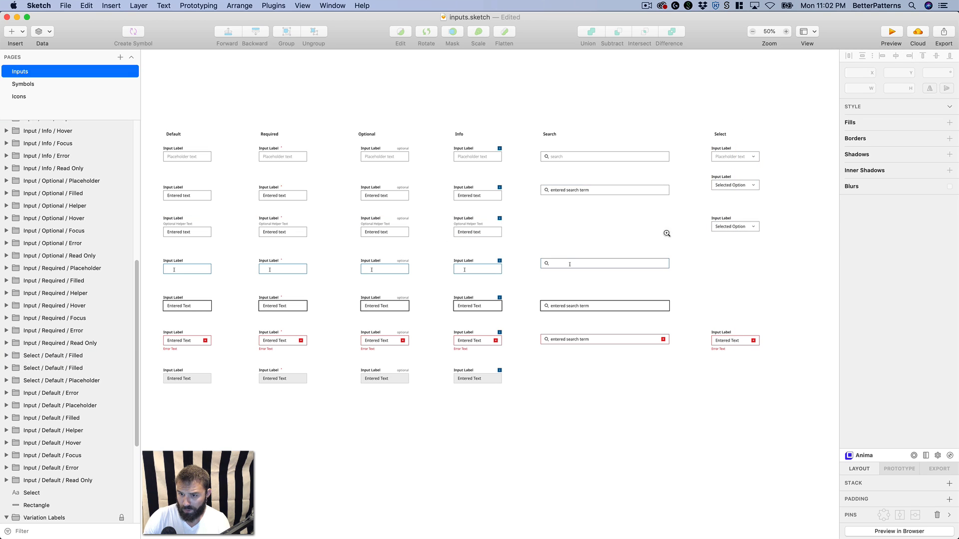
drag(627, 208, 786, 261)
scroll(717, 294, right, 1)
double_click(573, 259)
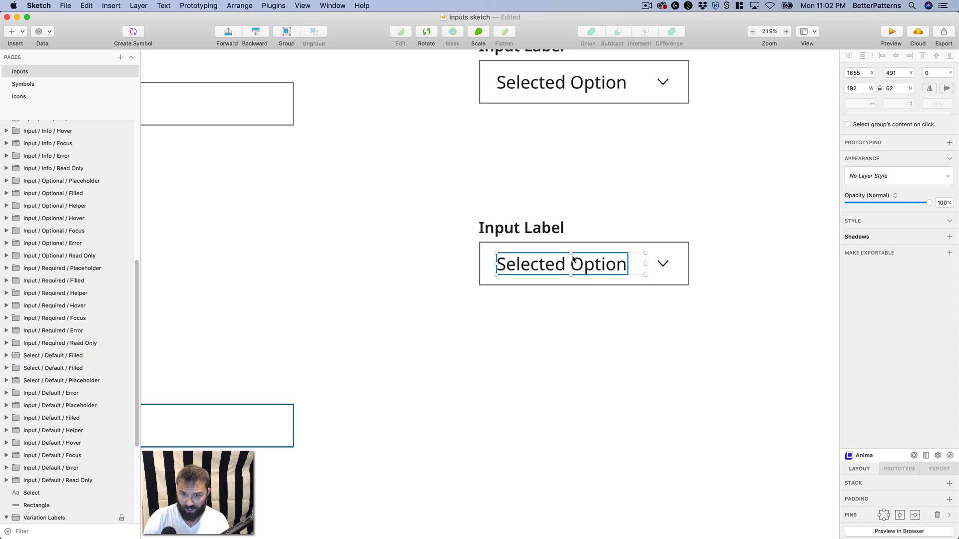
shift+click(598, 244)
shift+click(666, 264)
key(shift+Down)
key(shift+Down)
key(shift+Down)
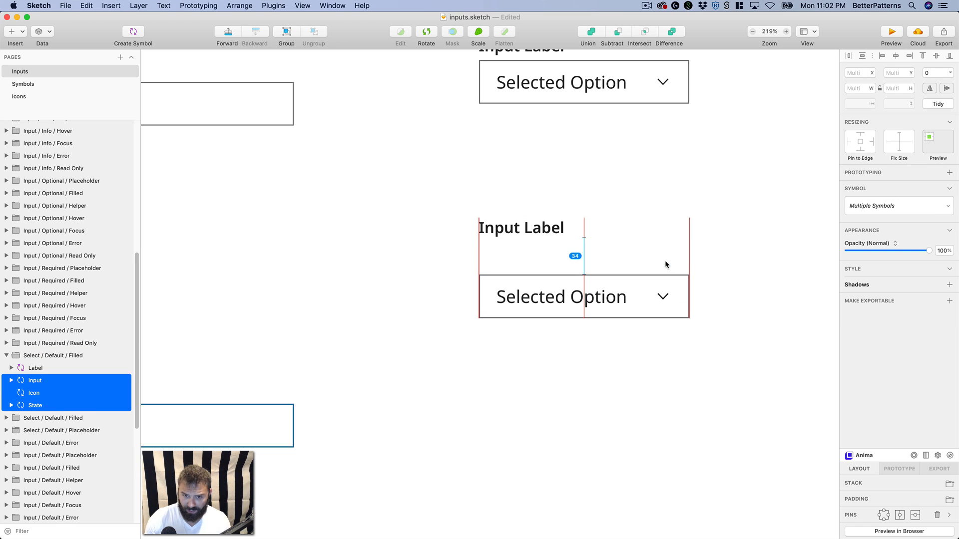
- Insert the Helper / Optional symbol below the duplicated select's label at X 1655, Y 513
click(531, 237)
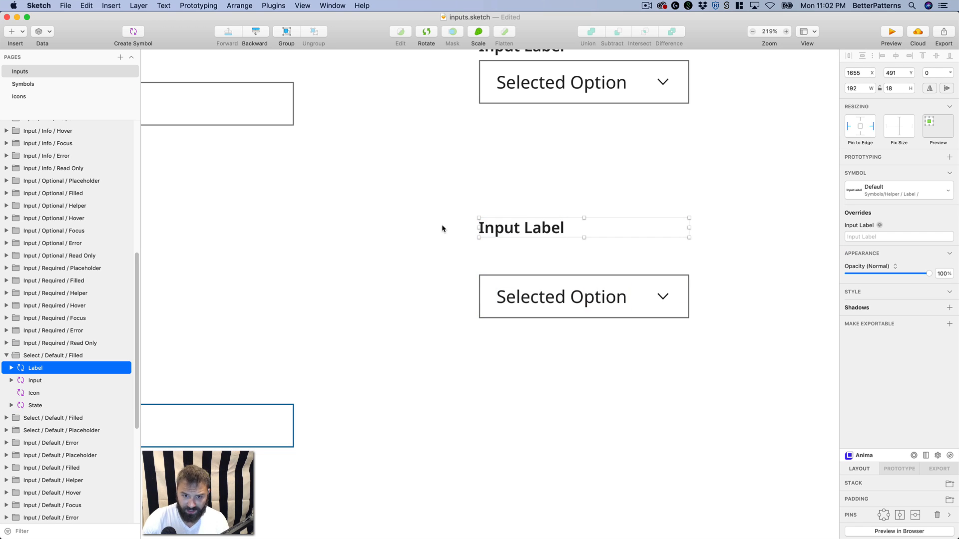
click(120, 6)
mouse_move(150, 136)
mouse_move(219, 153)
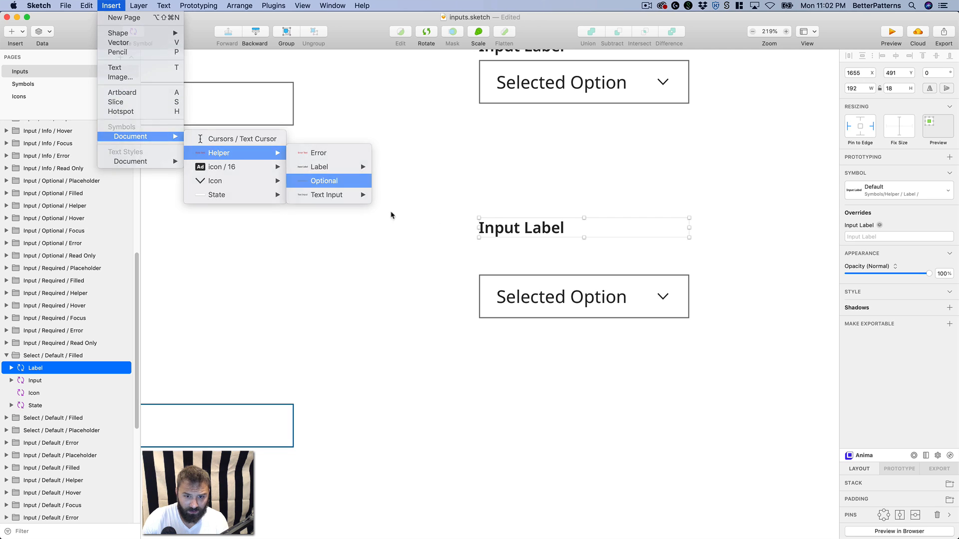
click(324, 180)
click(546, 250)
click(518, 251)
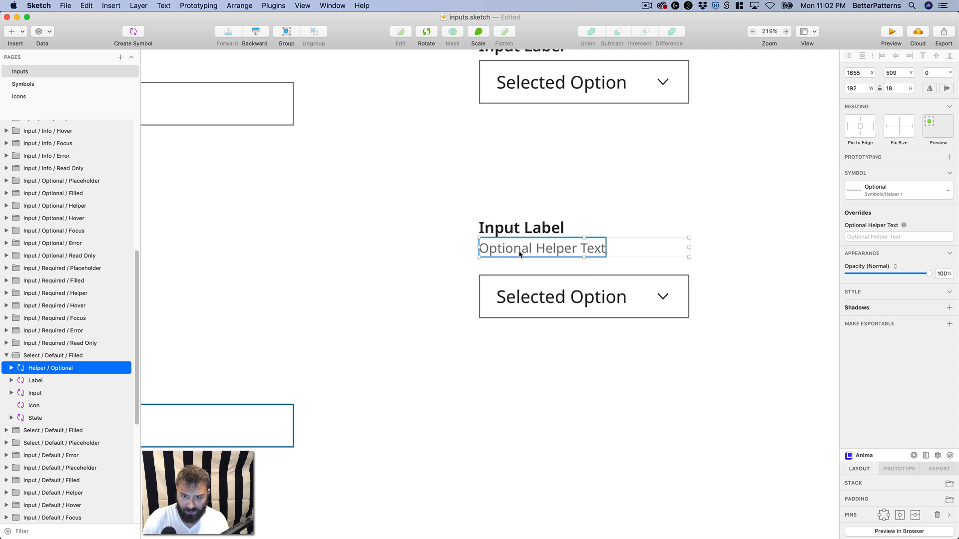
key(Down)
key(Down)
key(Down)
key(Down)
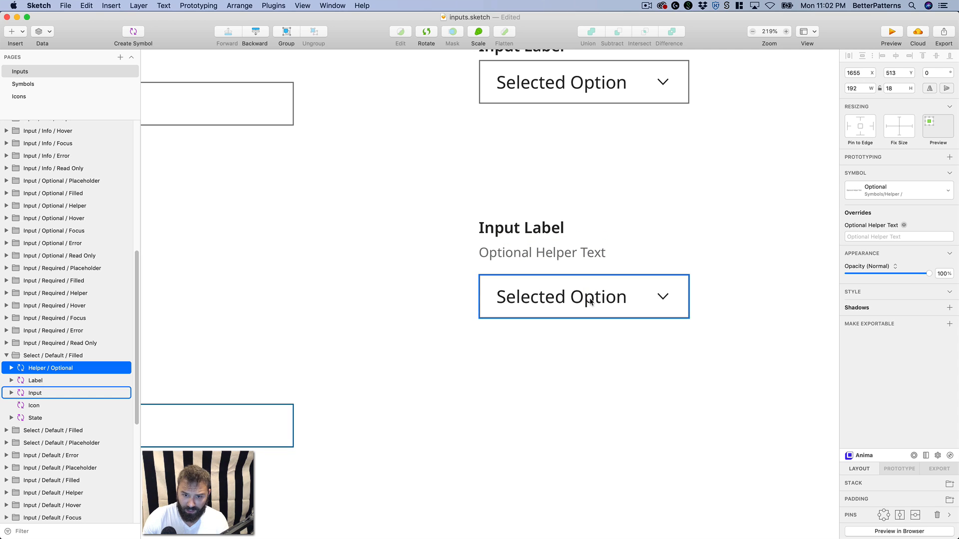
- Move the duplicated select's State box, input text and chevron icon up 8 px toward the helper text
click(446, 296)
double_click(505, 278)
shift+click(528, 297)
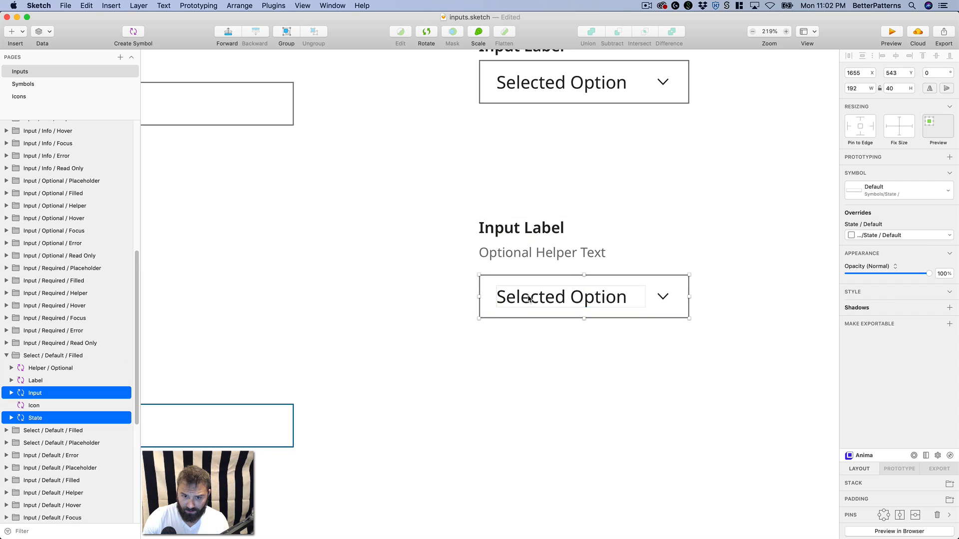
shift+click(658, 296)
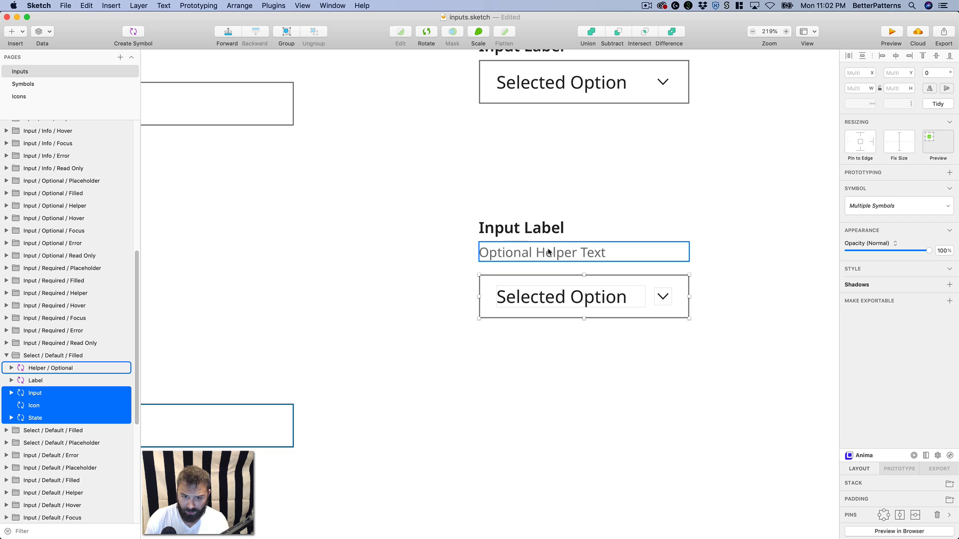
key(Up)
key(Up)
key(Up)
key(Up)
key(Up)
key(Up)
key(Up)
key(Up)
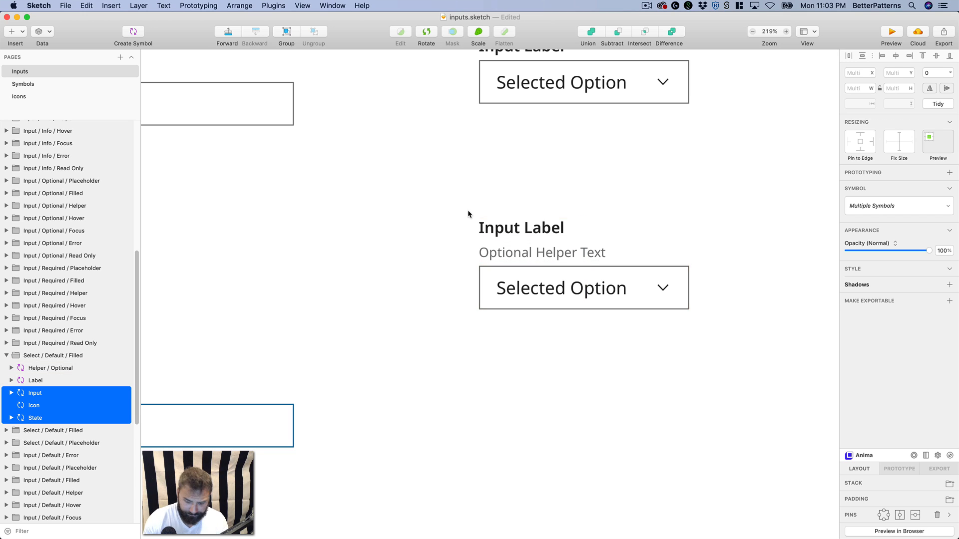
- Rename the select group containing the helper text as "Select / Default / Helper"
key(super+minus)
key(super+minus)
click(575, 292)
click(521, 293)
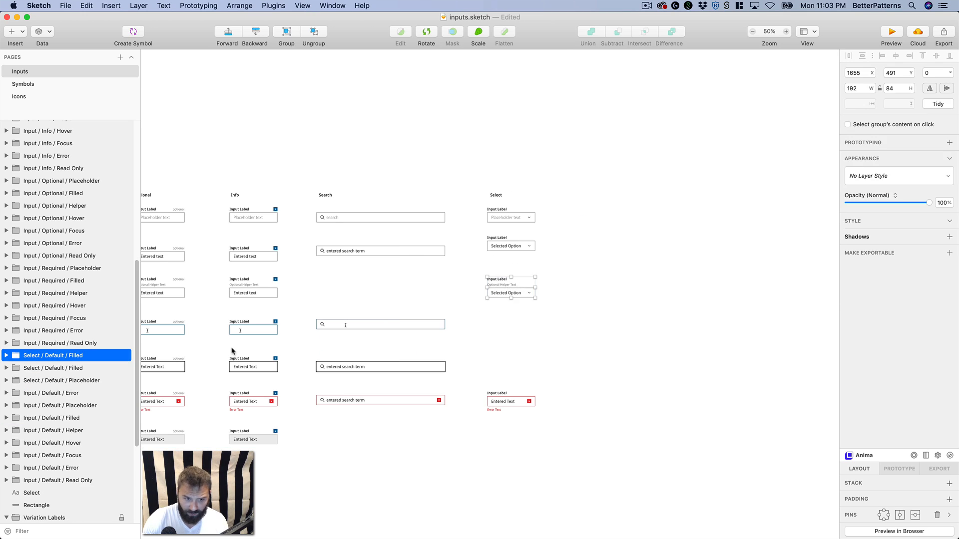
double_click(80, 355)
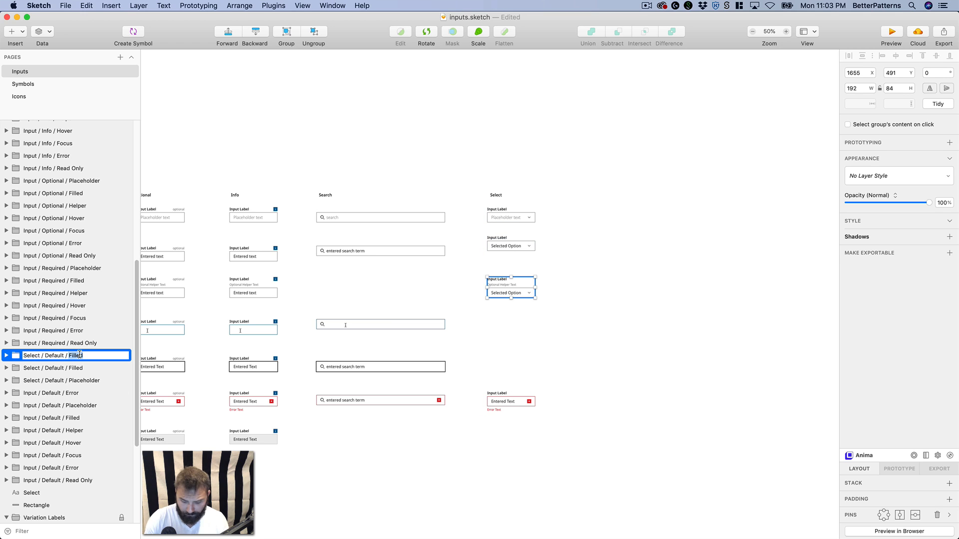
text(Helper)
key(Return)
click(476, 371)
- Duplicate the Select / Default / Helper group into the Hover row at X 1655, Y 627
drag(554, 343, 731, 278)
drag(575, 295, 482, 298)
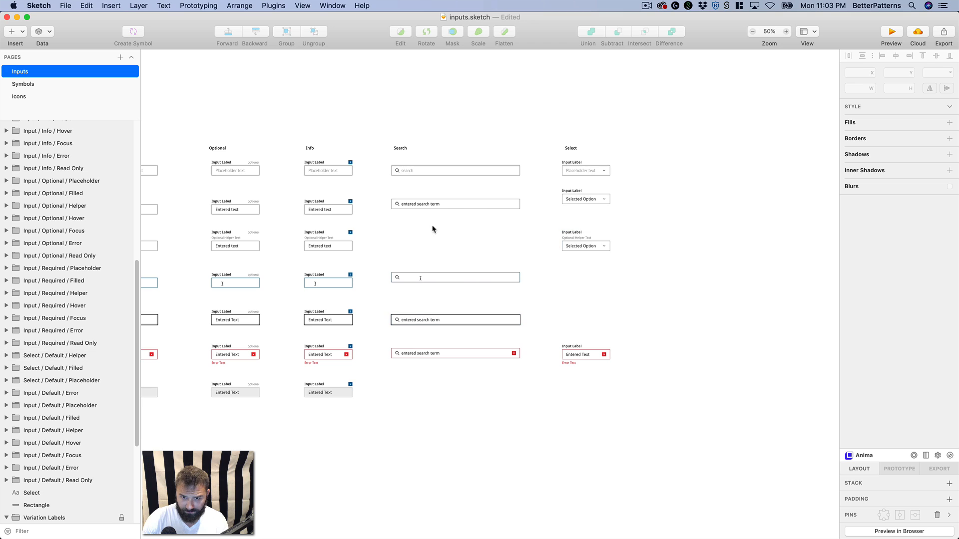
key(z)
drag(432, 228, 882, 418)
click(357, 167)
key(super+d)
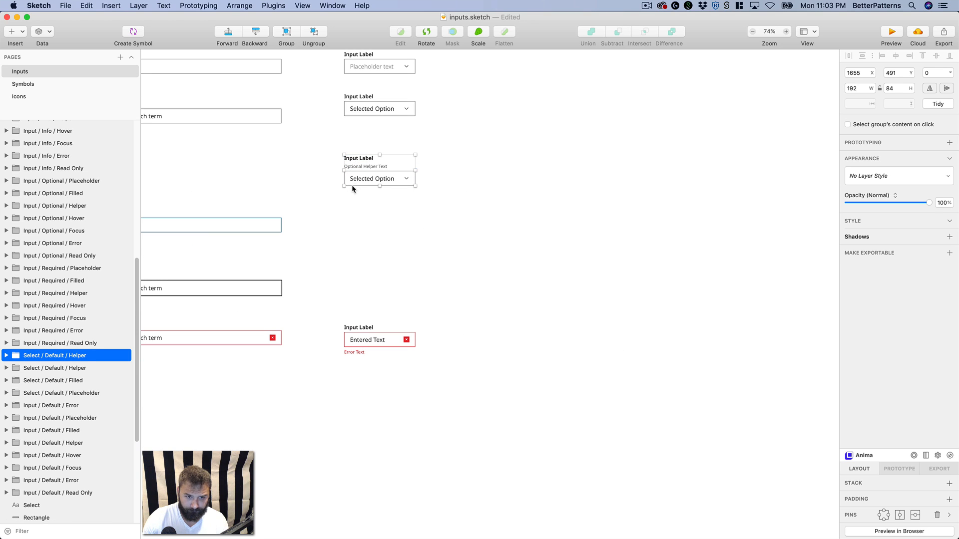
drag(353, 186, 385, 170)
key(super+z)
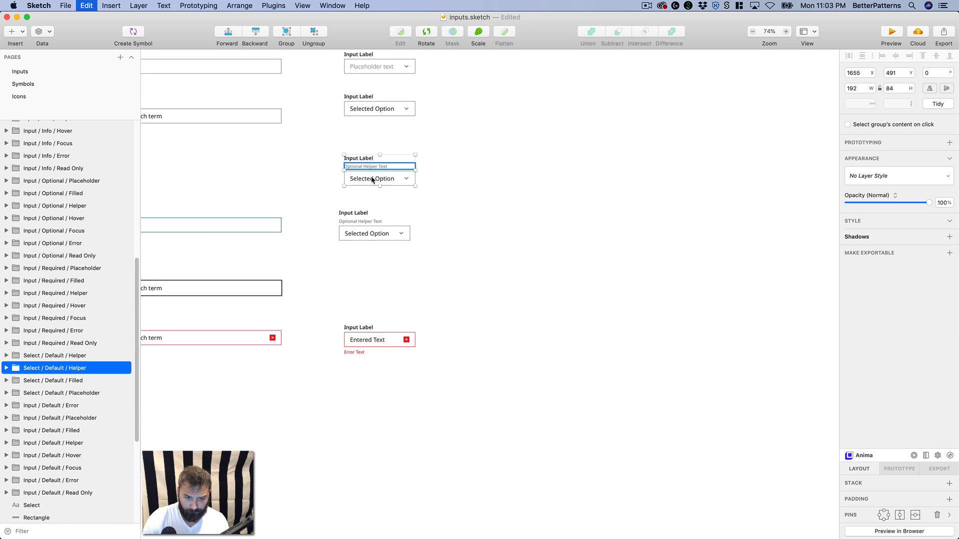
click(351, 234)
drag(352, 234, 486, 303)
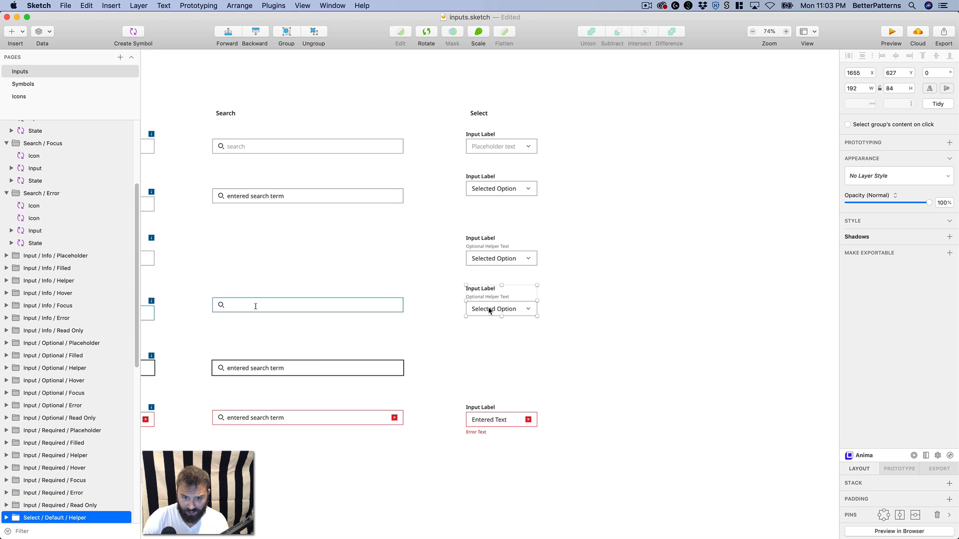
scroll(490, 310, left, 3)
scroll(489, 311, down, 1)
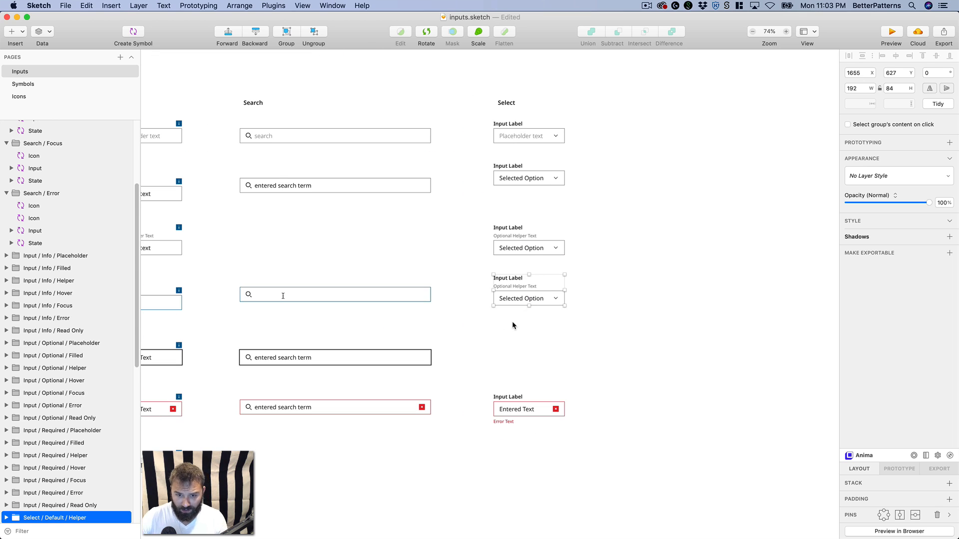
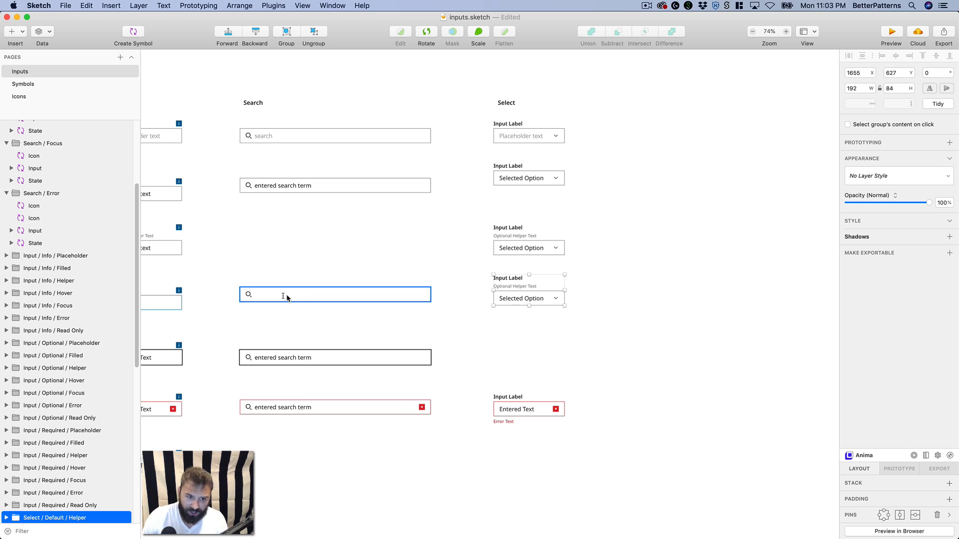
click(505, 321)
scroll(505, 321, left, 2)
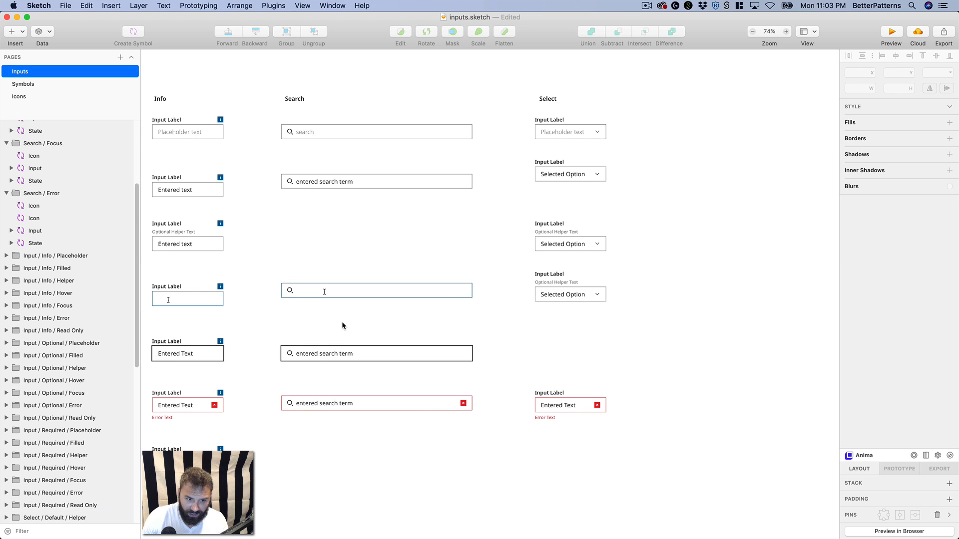
- Open the State / Hover symbol from the search hover field, examine its text cursor layer, and return to the instance
click(573, 295)
click(583, 298)
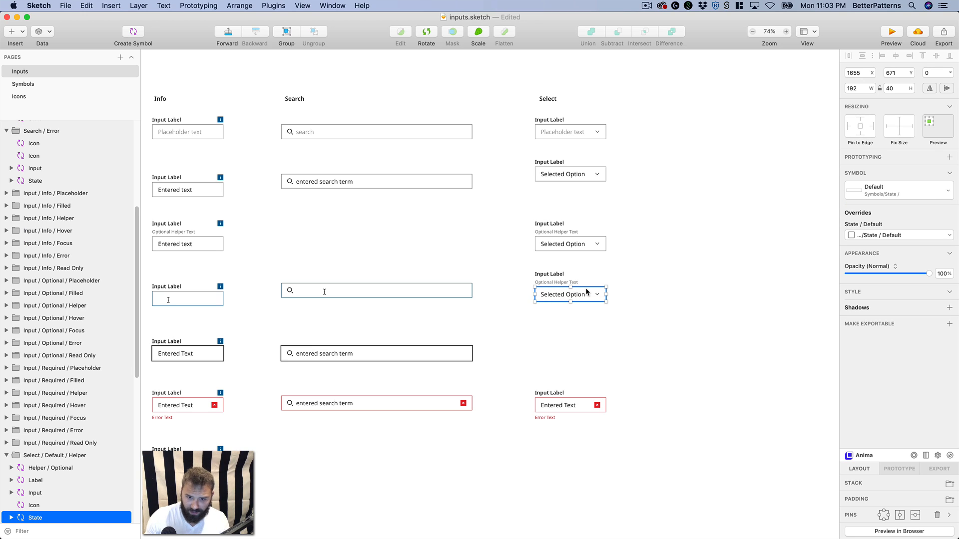
click(328, 296)
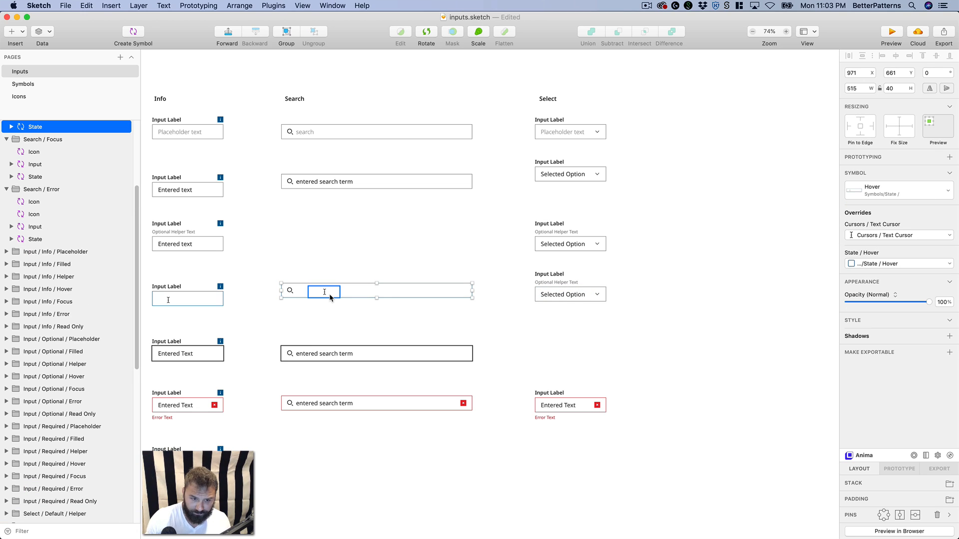
double_click(331, 296)
double_click(345, 295)
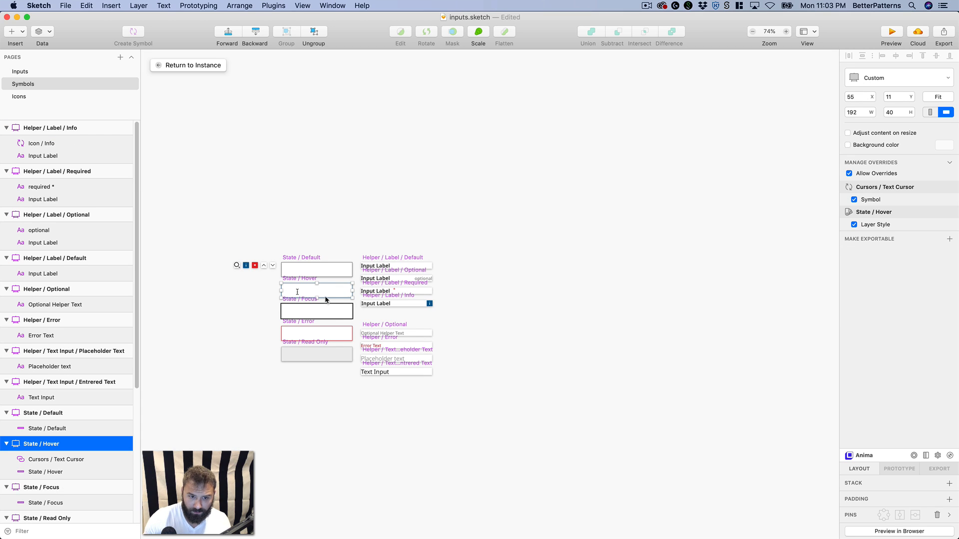
click(299, 293)
drag(290, 392, 375, 357)
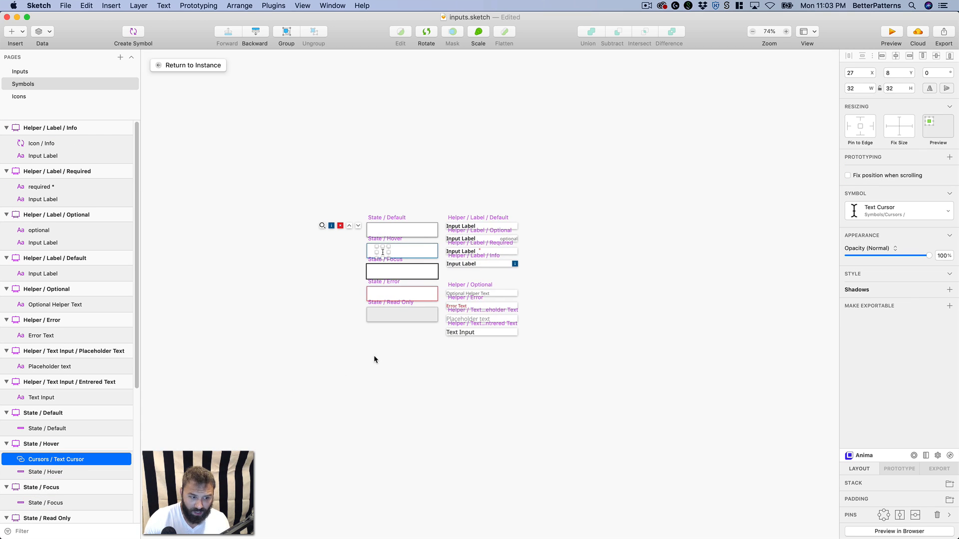
drag(480, 313, 479, 312)
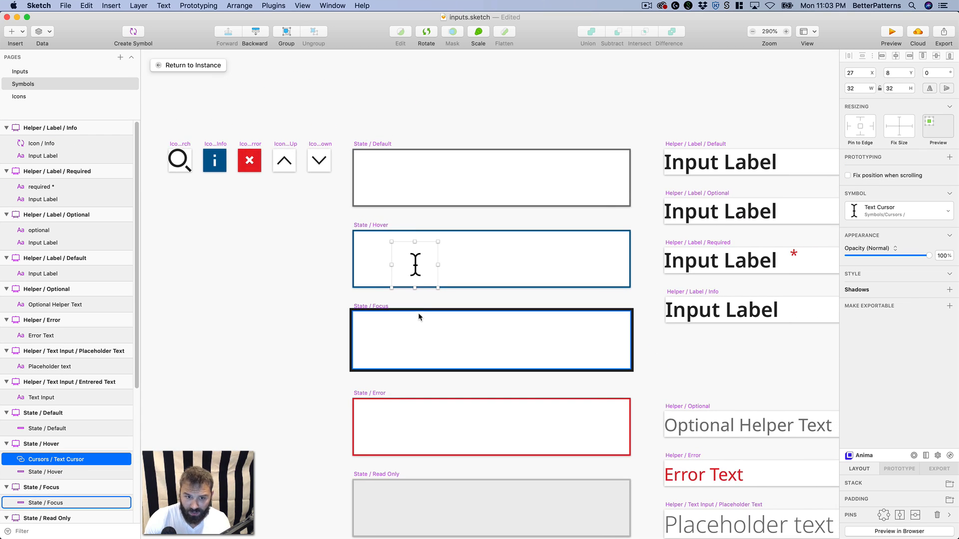
key(super+minus)
key(super+minus)
key(super+minus)
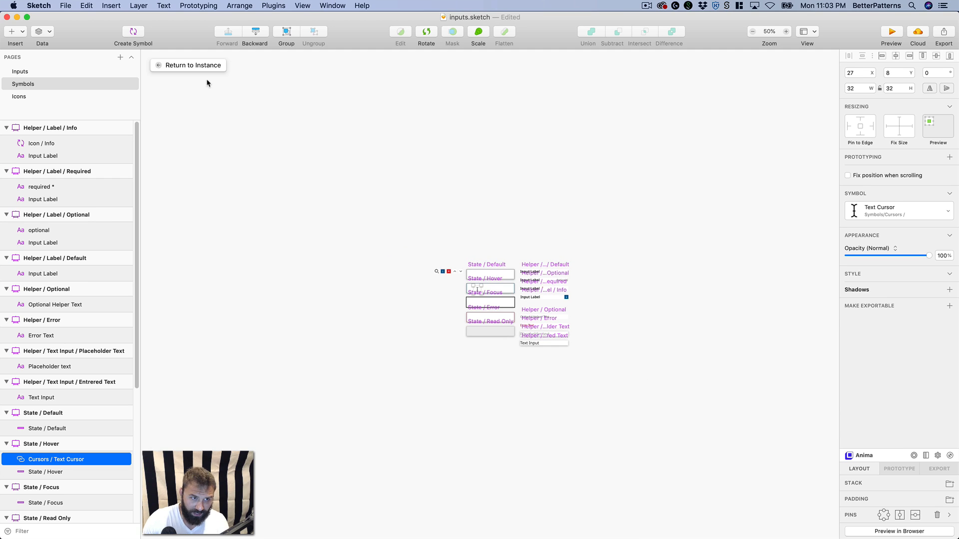
click(200, 65)
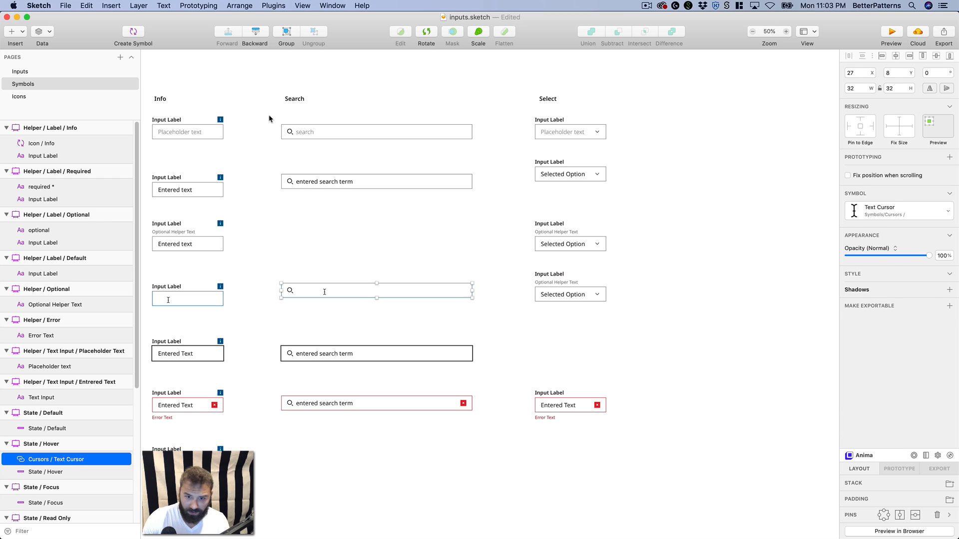
- Switch the Hover row select's State box to the State / Hover symbol
click(594, 289)
click(885, 187)
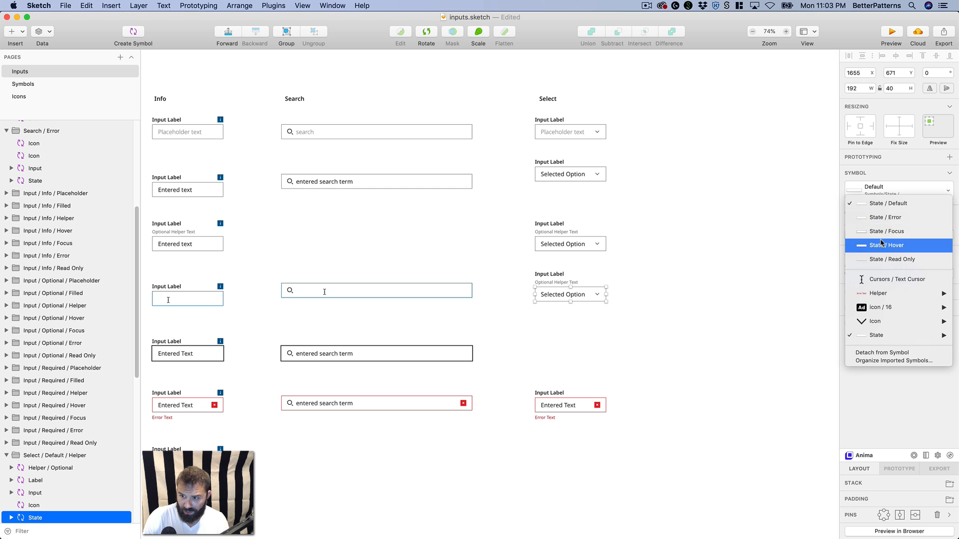
click(883, 244)
click(660, 311)
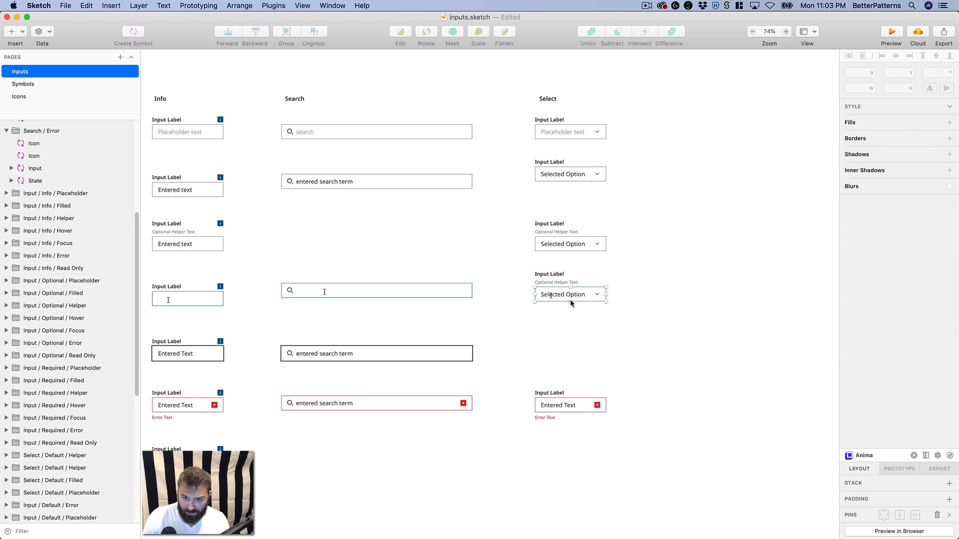
- Set the Cursors / Text Cursor override to None on the Hover row select's State box
click(551, 299)
click(857, 235)
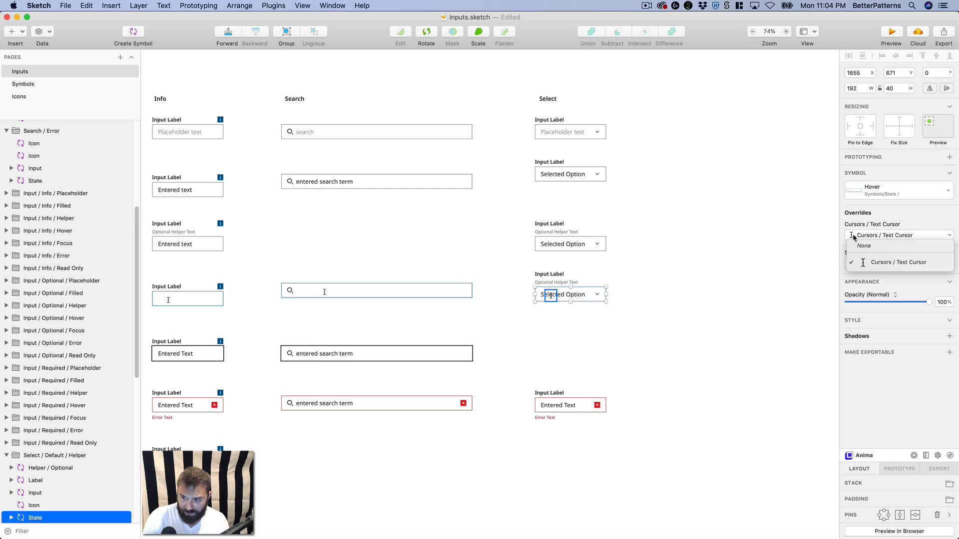
click(857, 247)
click(612, 318)
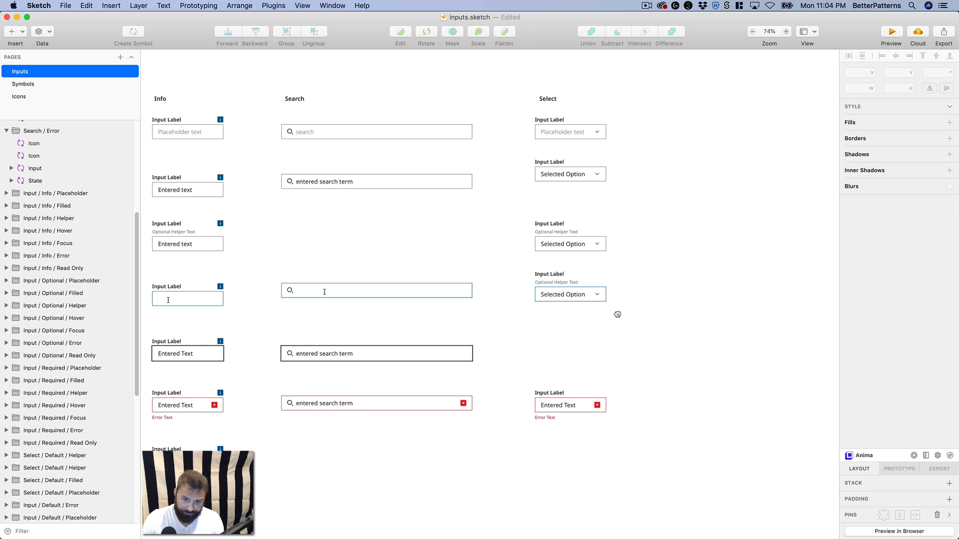
drag(634, 294, 681, 242)
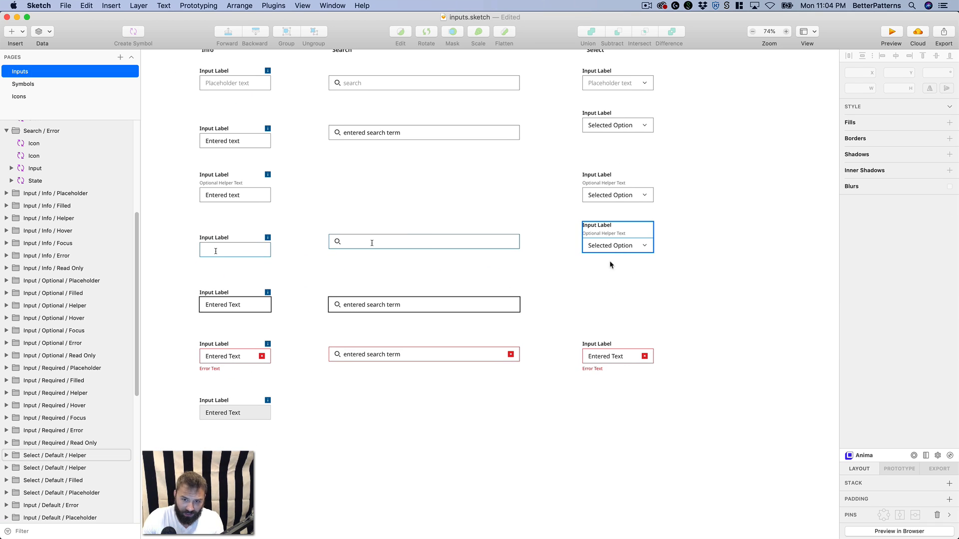
- Compare the Select column's Helper and Hover row groups with each other and with the neighbouring columns
mouse_move(562, 286)
mouse_down()
mouse_move(561, 269)
mouse_move(572, 280)
mouse_move(708, 283)
mouse_move(711, 297)
mouse_up()
mouse_move(503, 357)
mouse_down()
mouse_move(649, 240)
mouse_move(533, 313)
mouse_up()
drag(439, 350, 356, 387)
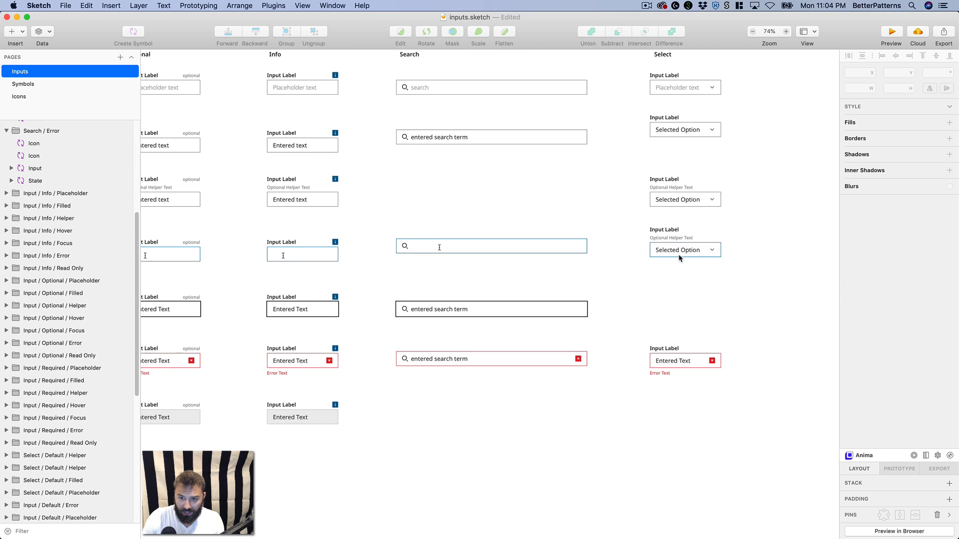
click(665, 228)
click(688, 202)
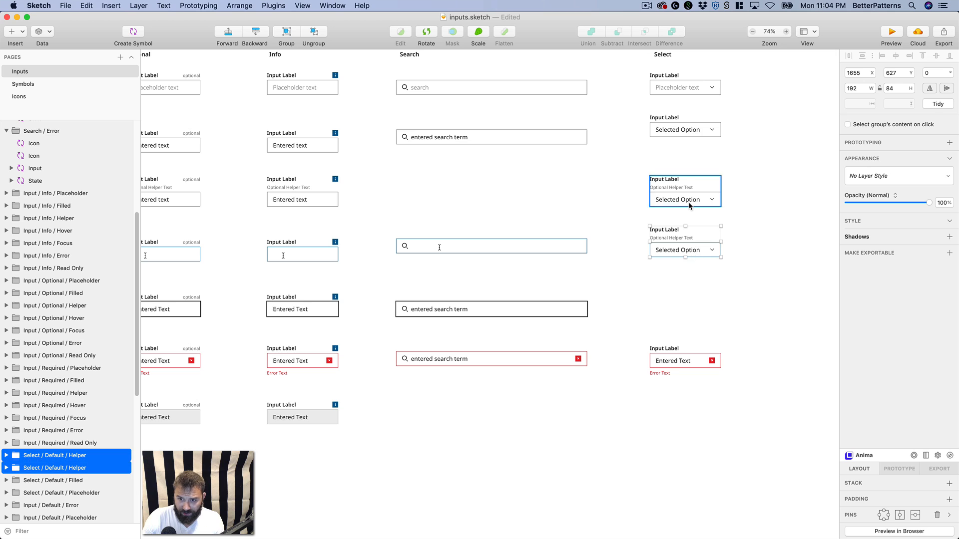
scroll(616, 310, right, 3)
scroll(617, 310, up, 1)
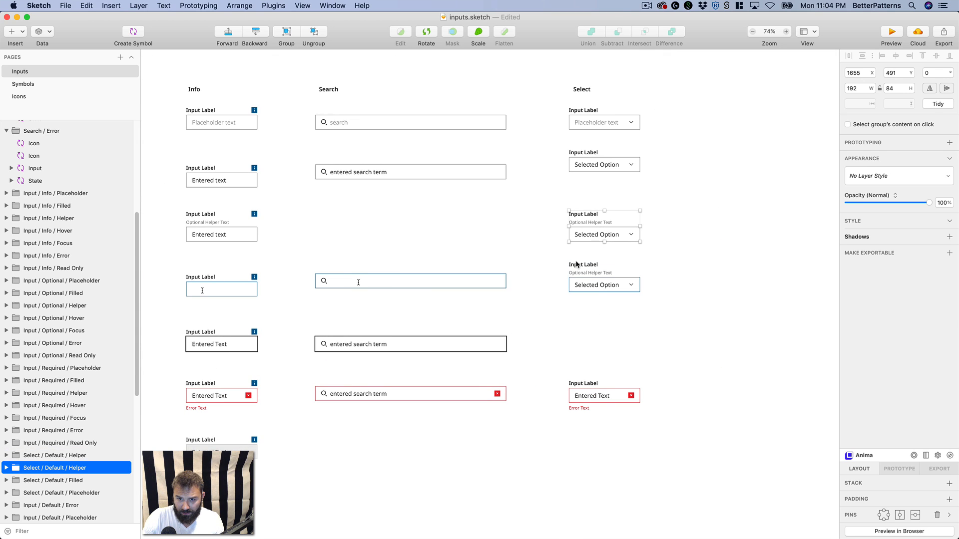
scroll(679, 262, down, 2)
scroll(679, 262, left, 2)
click(669, 254)
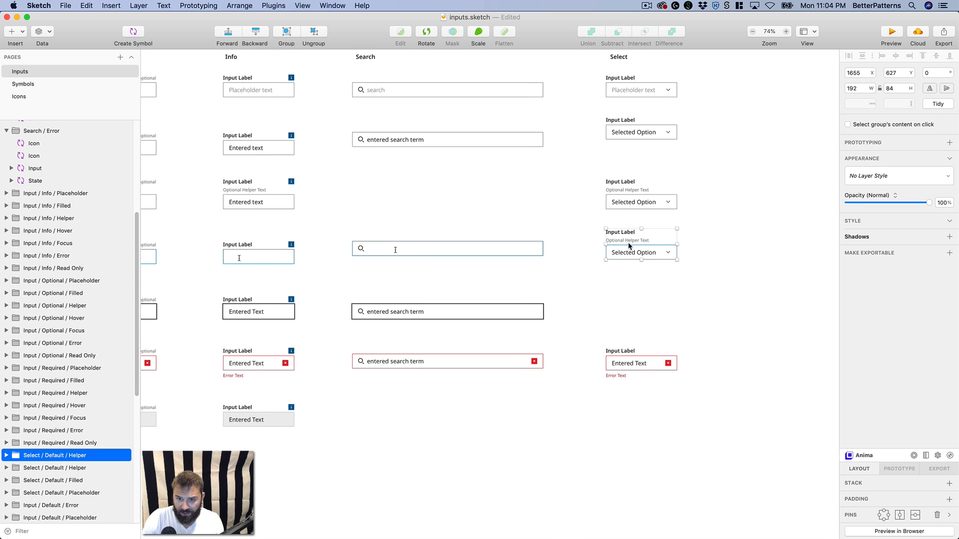
- Delete the optional helper text from the Hover row select
scroll(755, 289, left, 10)
scroll(756, 289, up, 1)
mouse_move(612, 319)
mouse_down()
mouse_move(643, 338)
mouse_move(206, 361)
mouse_up()
drag(597, 287, 574, 293)
double_click(595, 285)
key(Delete)
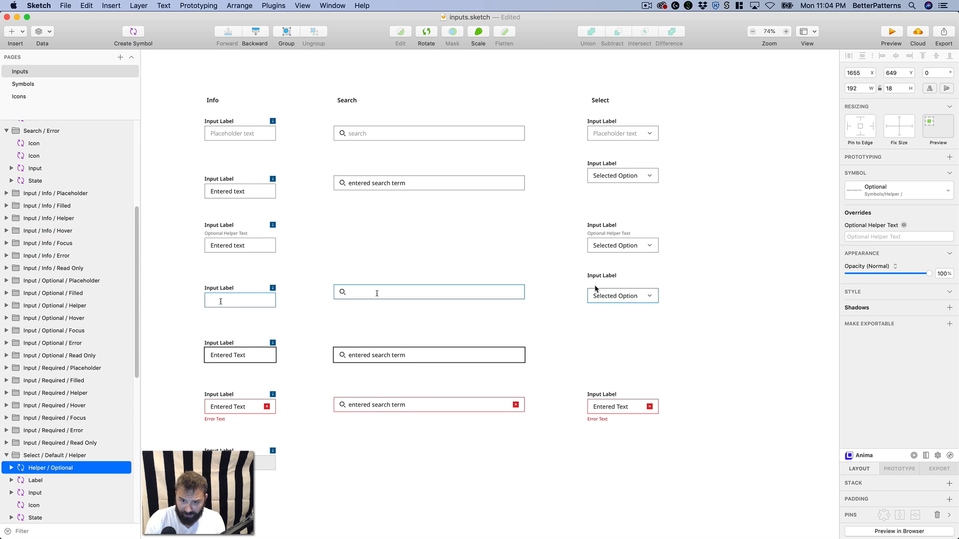
- Move the Hover row select's Input Label down to Y 649, just above its box
click(597, 278)
click(604, 277)
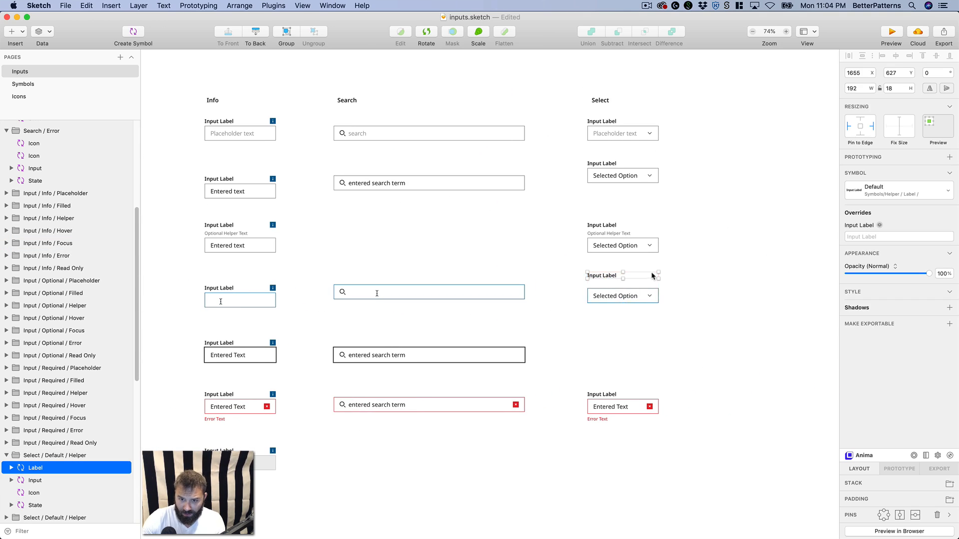
key(Tab)
click(606, 278)
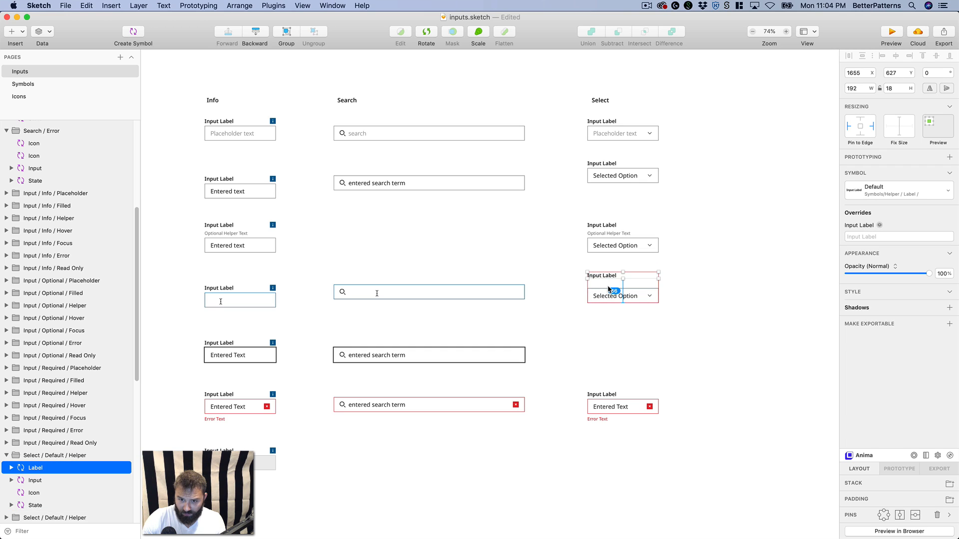
key(Down)
key(Down)
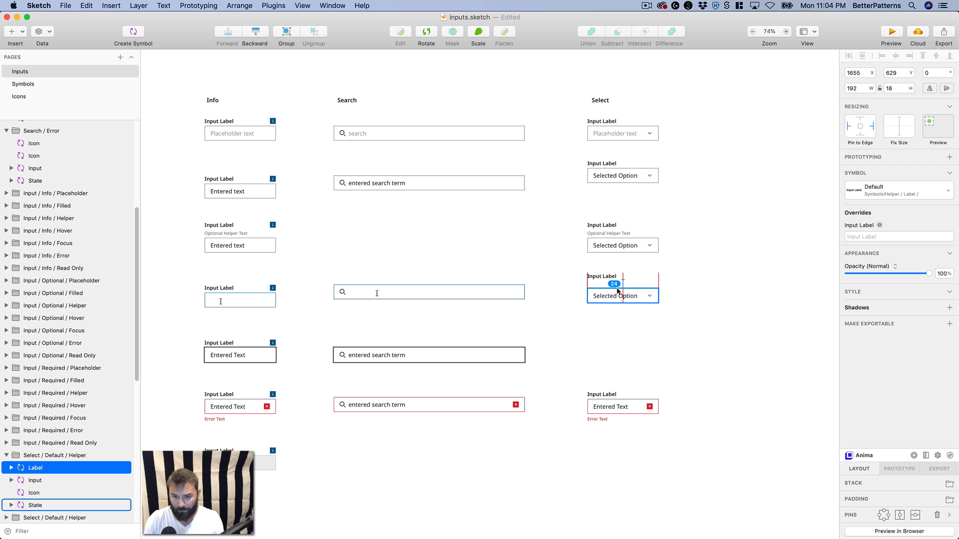
click(690, 320)
click(583, 292)
drag(495, 358, 496, 319)
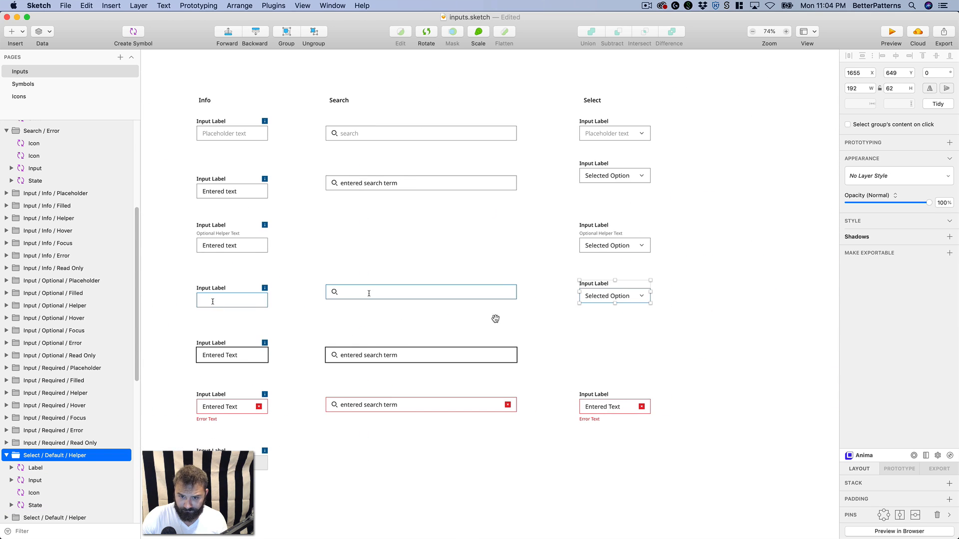
- Rename the Hover row select's group as Select / Default / Hover
double_click(81, 457)
click(86, 454)
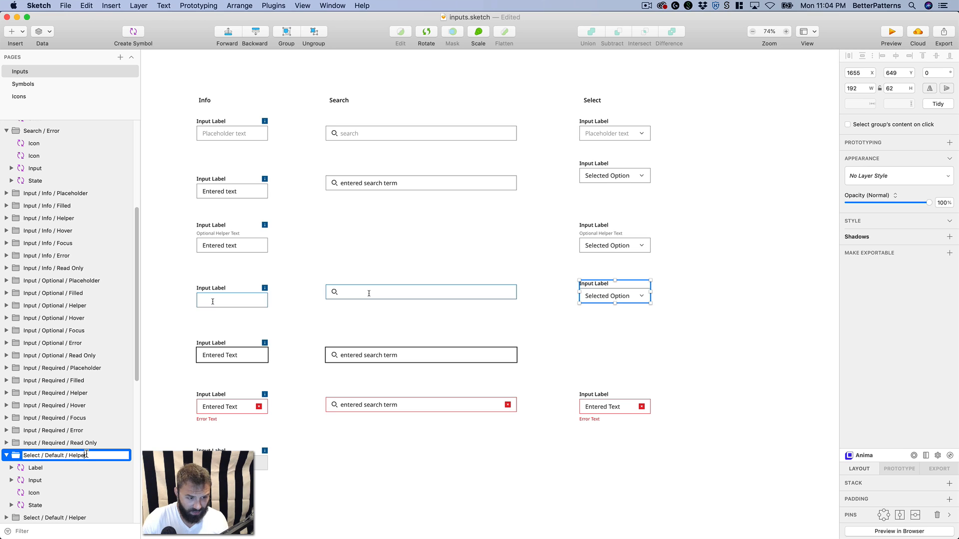
text(o)
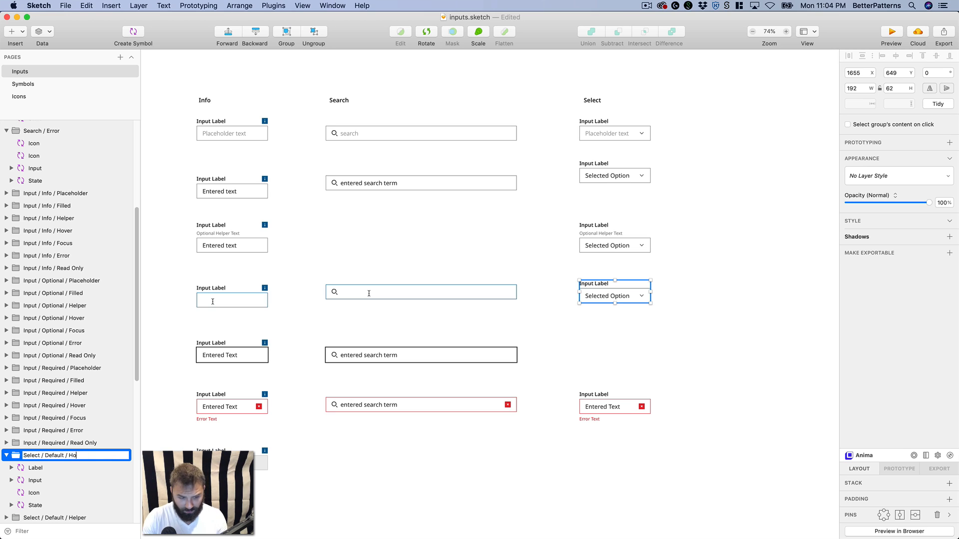
text(ver)
key(Return)
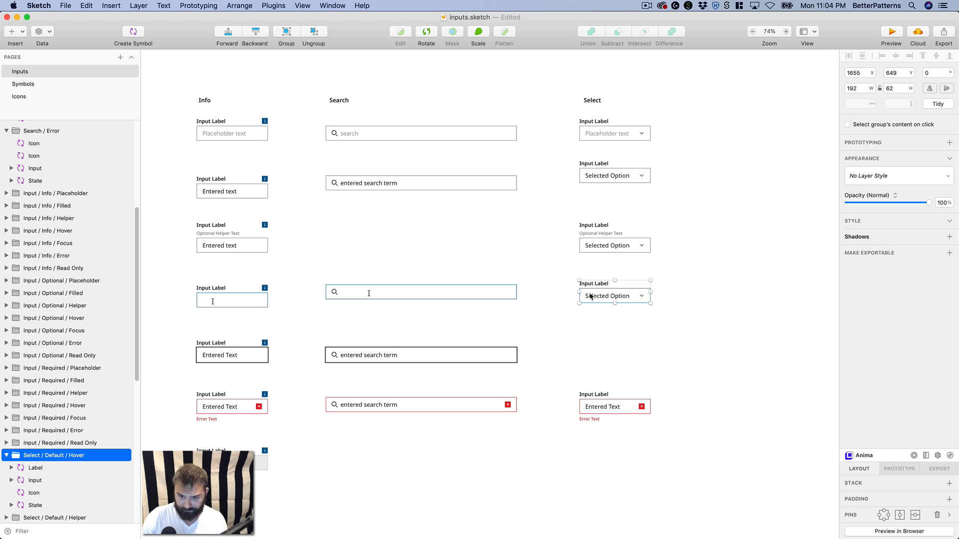
- Duplicate the hover select into the Focus row at X 1655, Y 792 and switch the copy's State box to State / Focus
drag(590, 296, 625, 346)
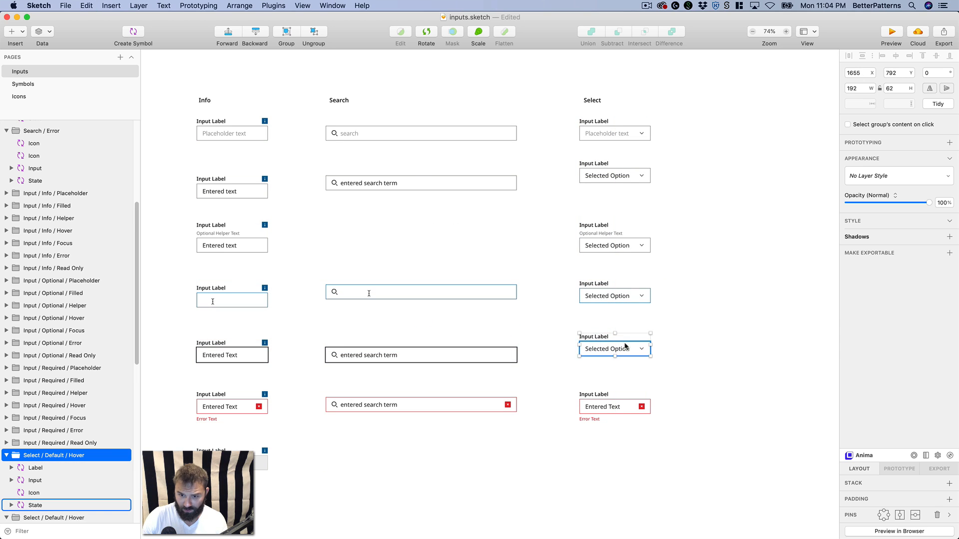
click(887, 194)
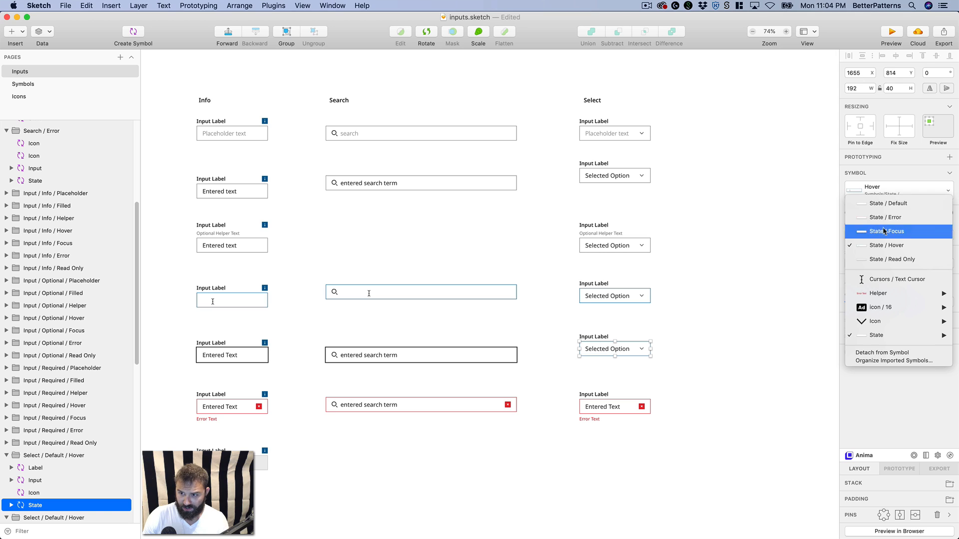
click(883, 238)
click(681, 370)
scroll(726, 321, down, 5)
scroll(726, 321, left, 5)
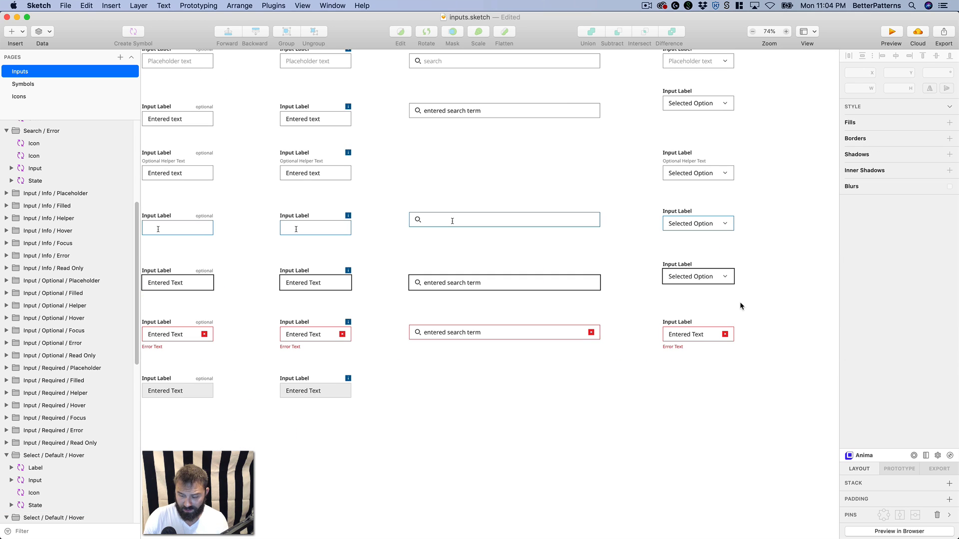
- Switch the Error row select's icon from the error symbol to Icon / Chevron Down
scroll(497, 349, right, 6)
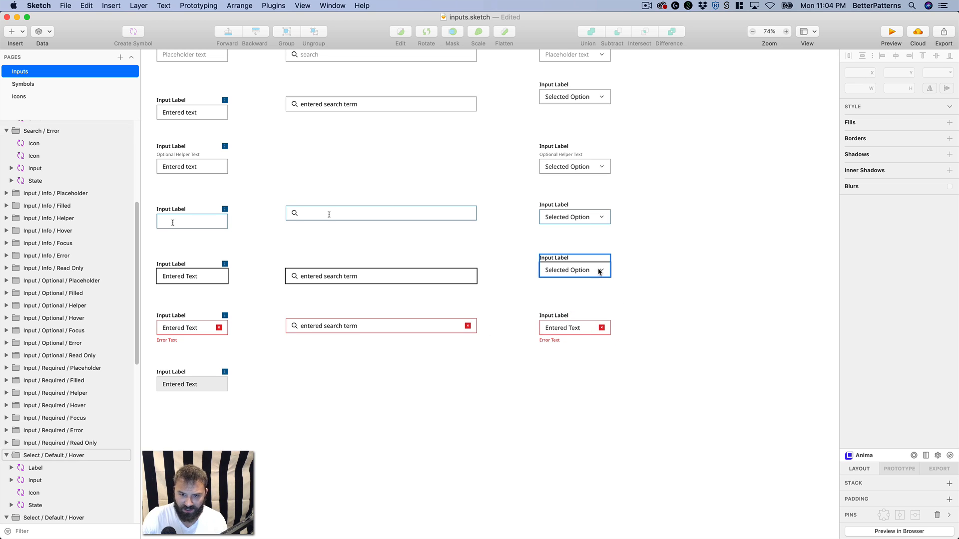
scroll(637, 224, down, 5)
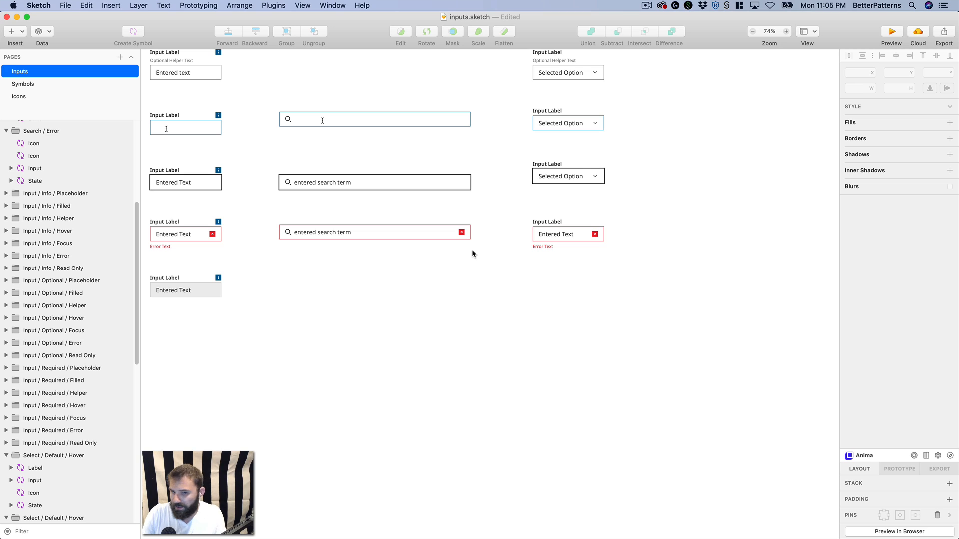
drag(270, 276, 281, 304)
drag(687, 307, 749, 321)
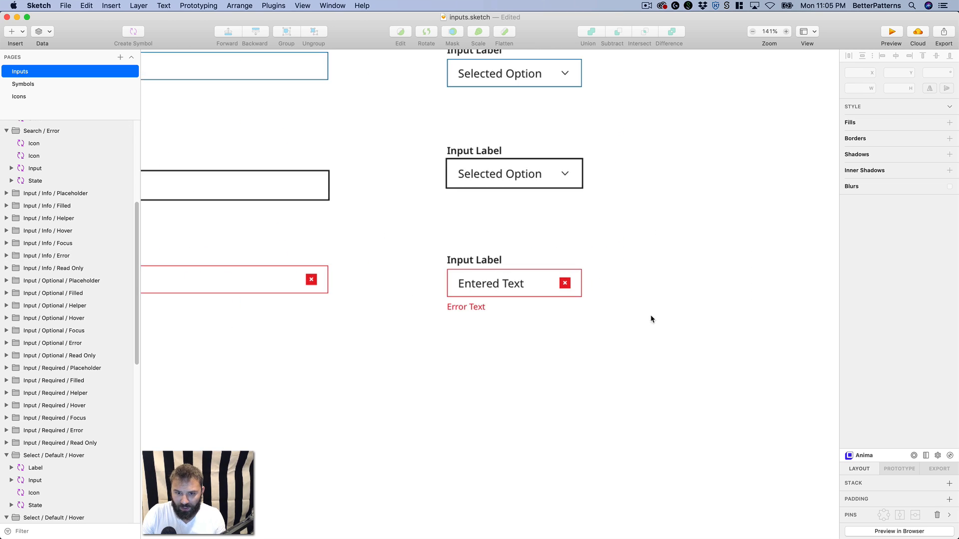
super+click(593, 275)
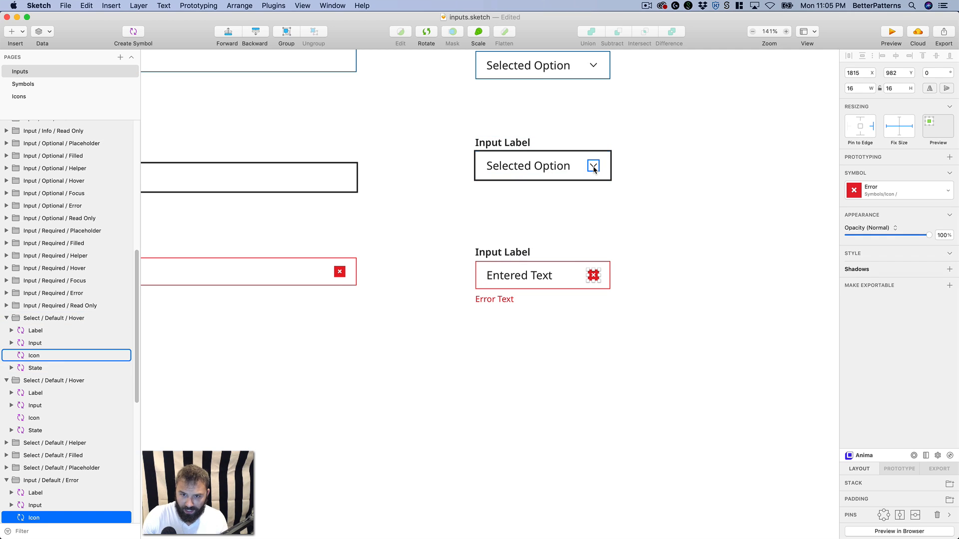
click(882, 183)
click(895, 203)
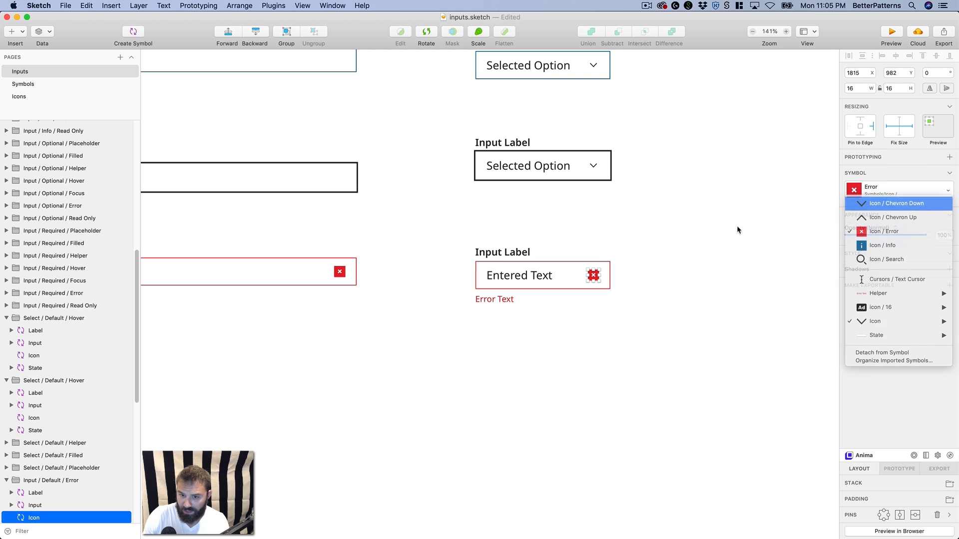
click(672, 275)
key(super+0)
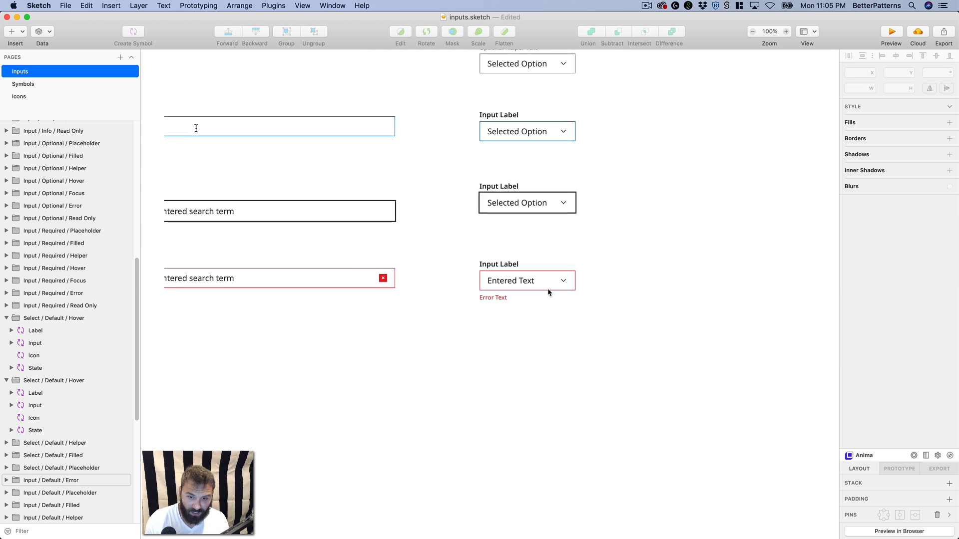
- Rename the Error row select's group as Select / Default / Error
click(532, 289)
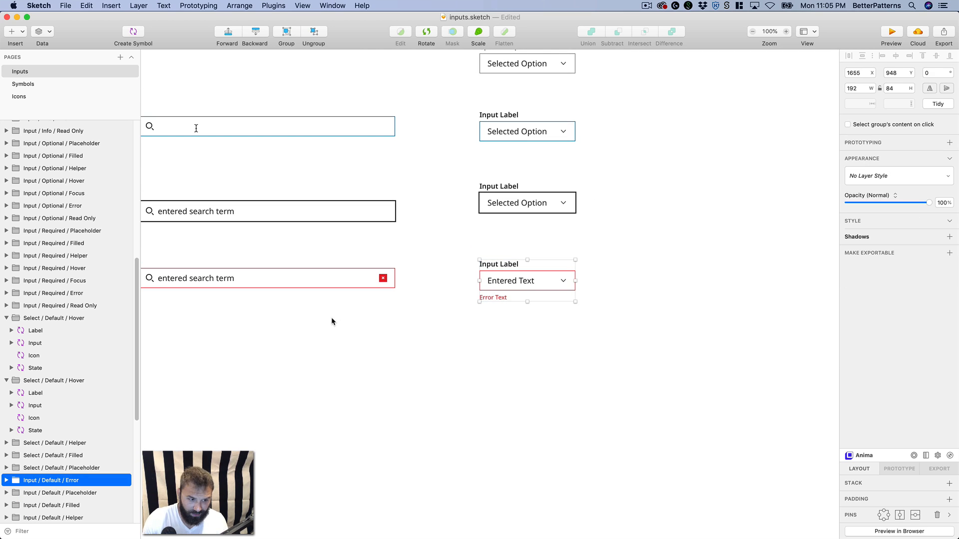
double_click(48, 483)
click(32, 480)
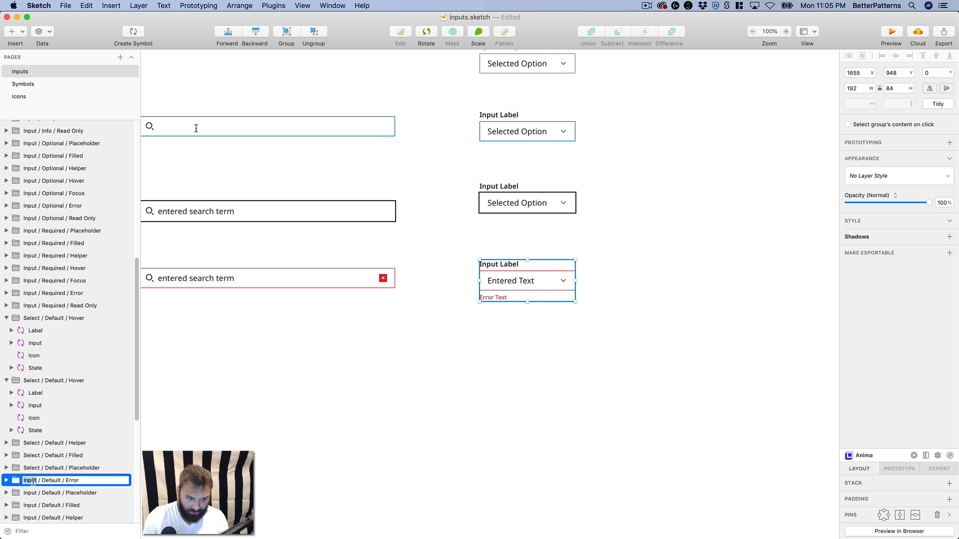
text(Select)
key(Return)
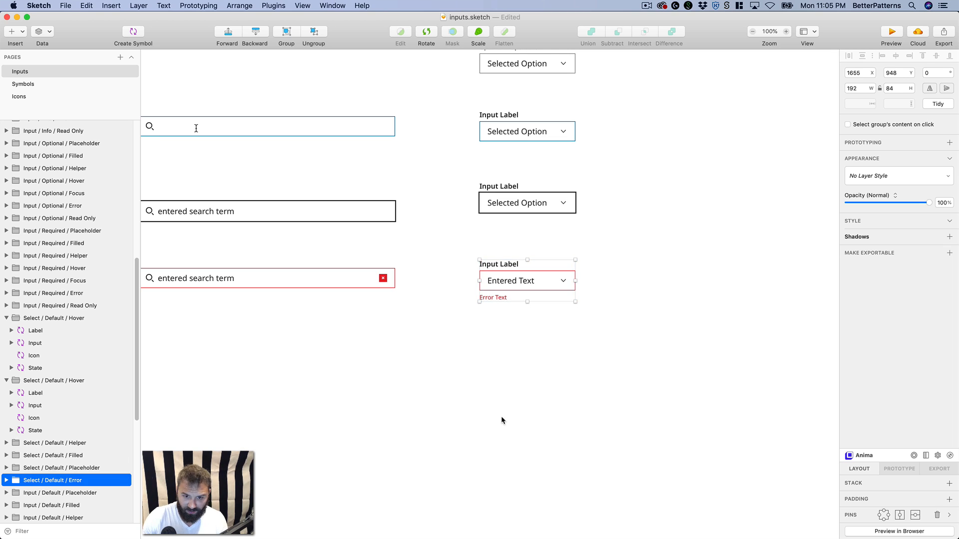
click(499, 349)
scroll(514, 439, up, 3)
key(super+minus)
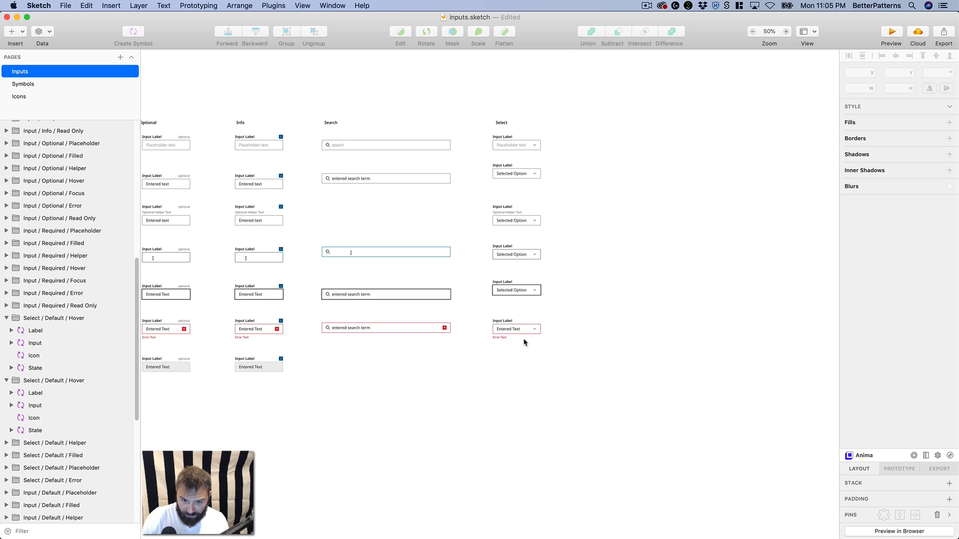
click(535, 334)
drag(541, 329, 558, 340)
key(super+z)
click(544, 358)
- Reverse the layer order of all the Select column's groups so the list starts with Placeholder, Filled, Helper and Hover
scroll(507, 288, left, 1)
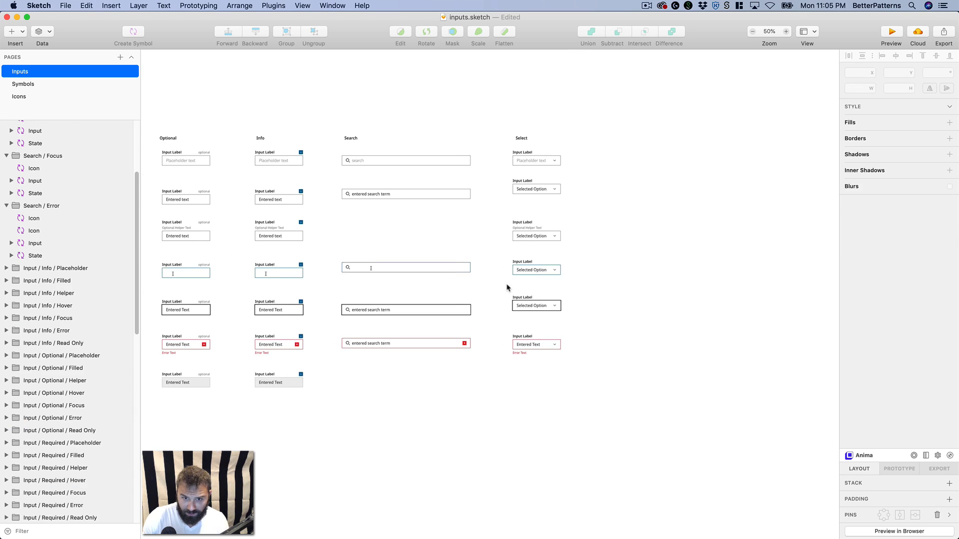
drag(498, 153, 653, 434)
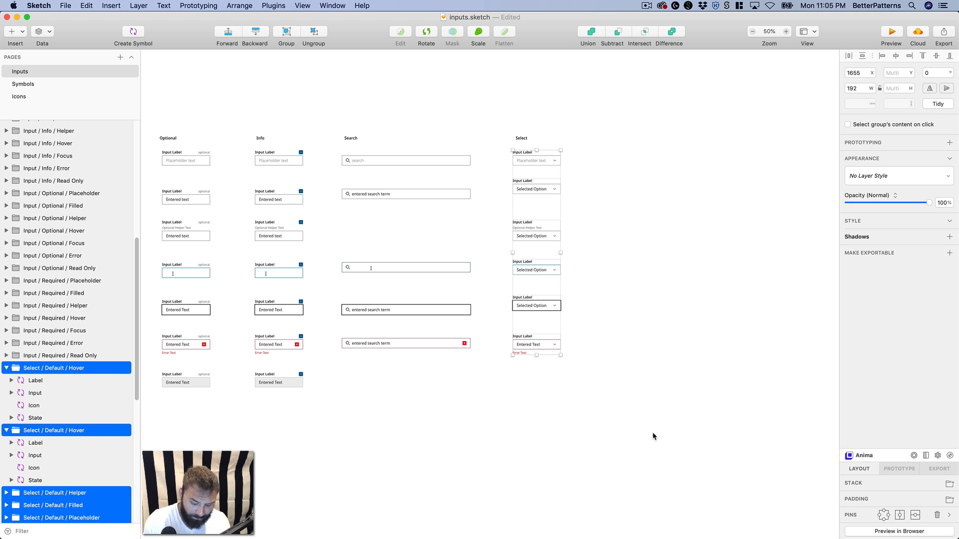
key(super+apostrophe)
key(Return)
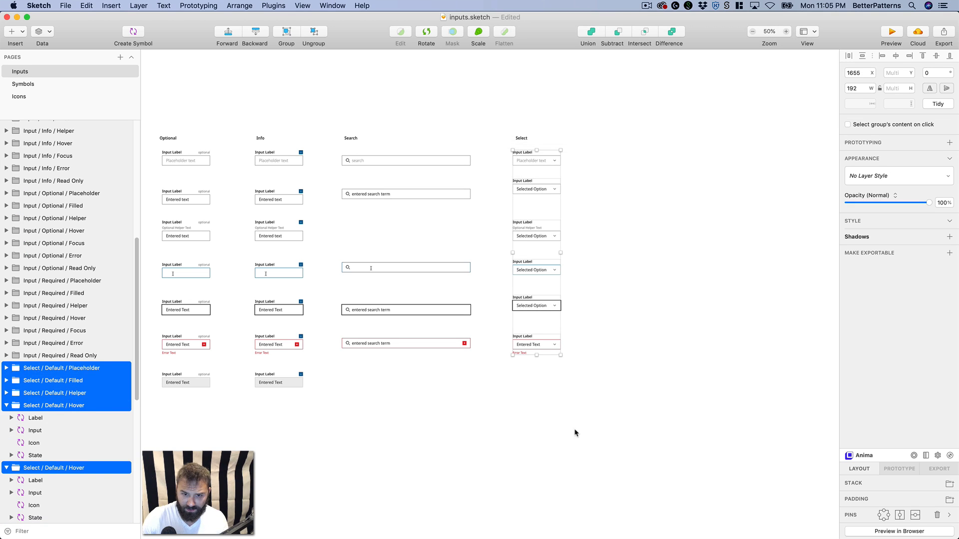
click(577, 433)
- Review the whole input grid, from the Default column to the Select column and from Placeholder to Read Only
scroll(577, 433, left, 5)
scroll(632, 430, left, 3)
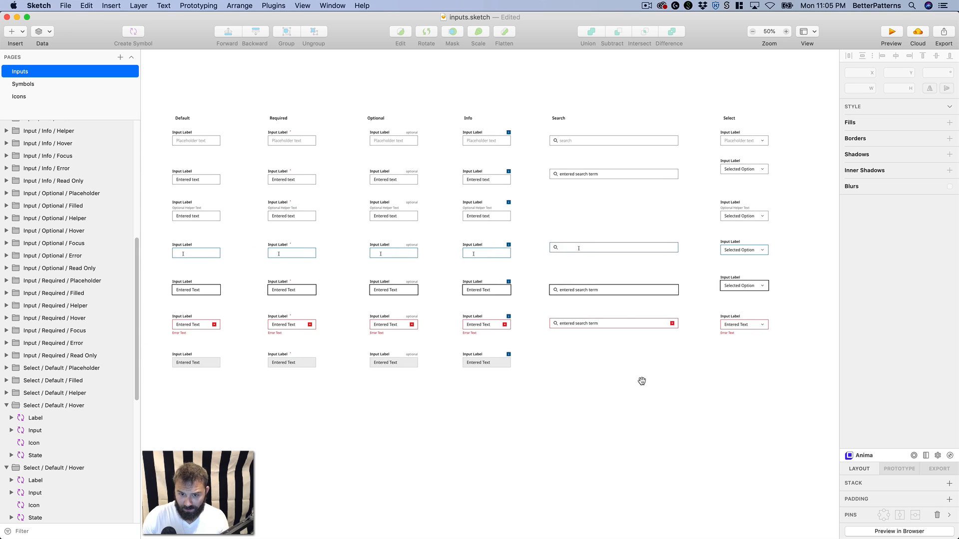
key(super+minus)
key(z)
drag(303, 210, 784, 412)
scroll(553, 355, left, 10)
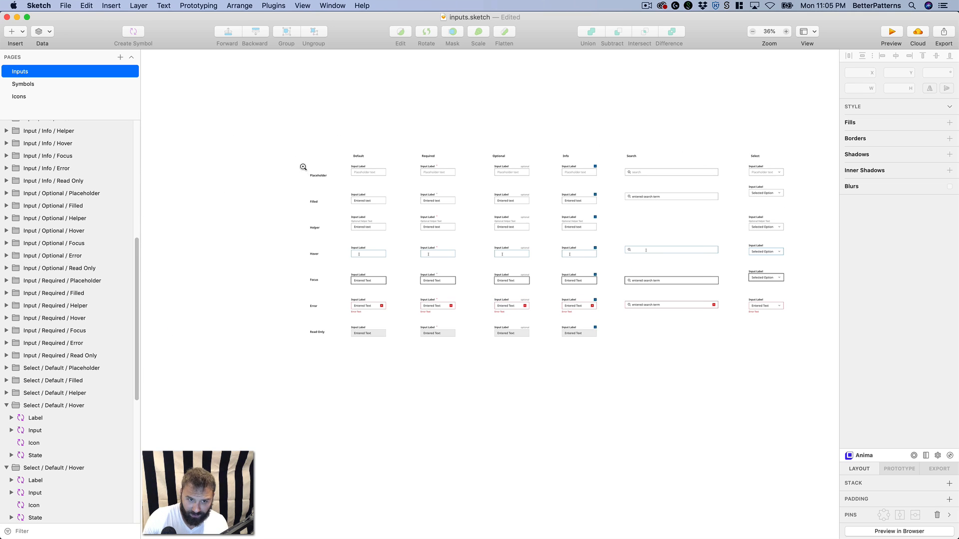
key(z)
drag(306, 160, 819, 399)
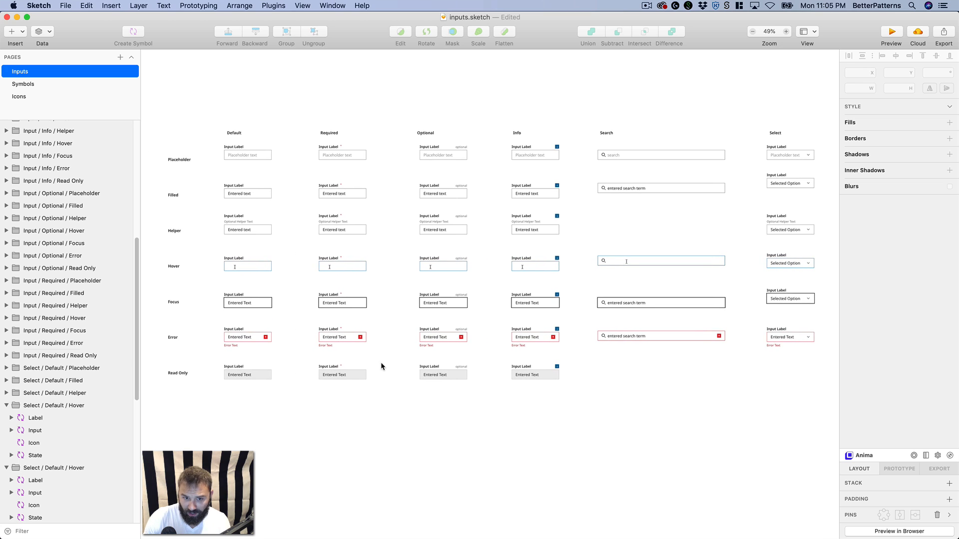
drag(336, 330, 356, 349)
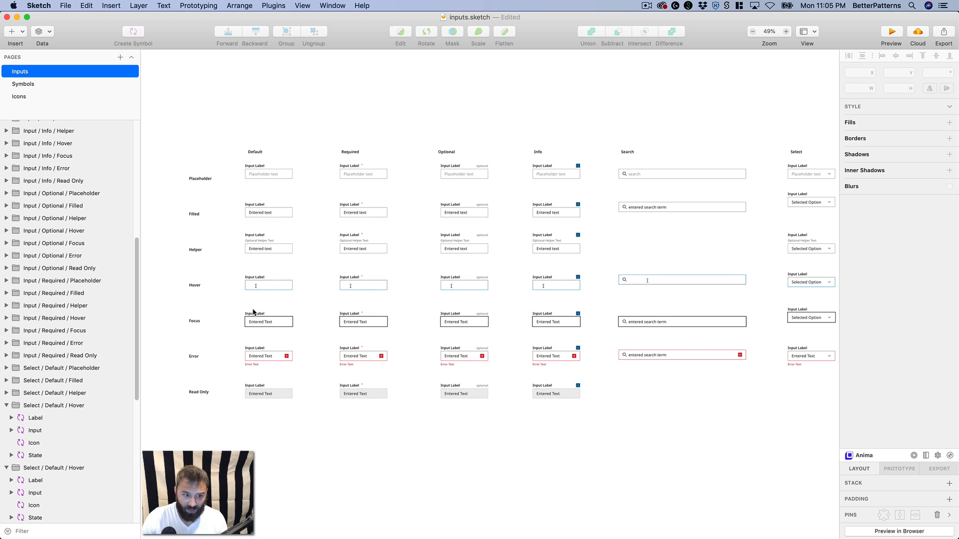
- Open a source symbol from the Input / Info / Error group, review the icon, state and helper symbols, and return to the instance
click(536, 360)
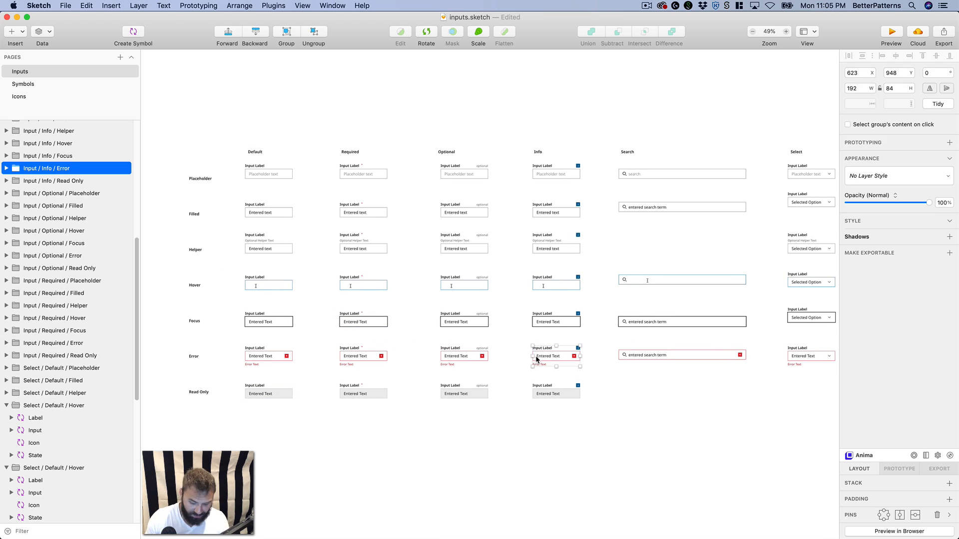
key(Return)
key(Return)
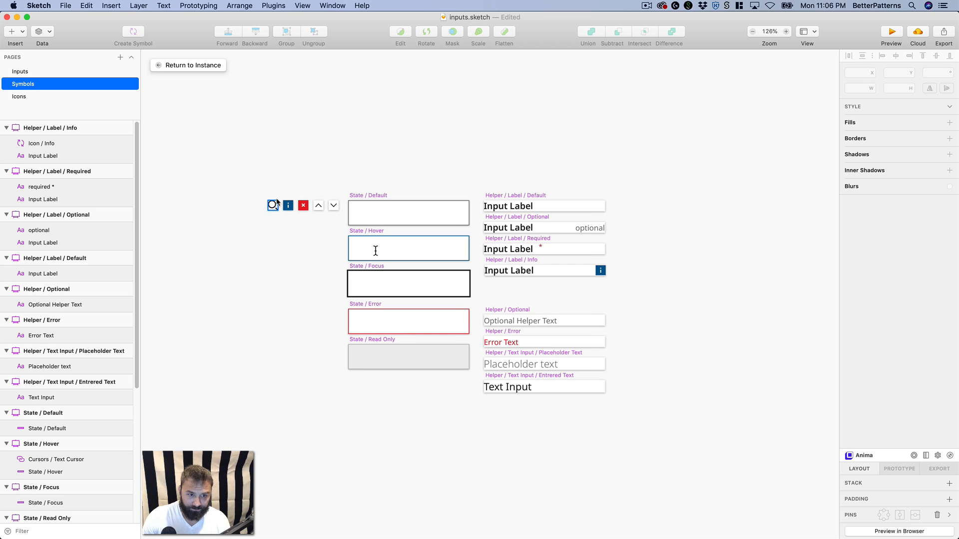
click(196, 65)
click(613, 413)
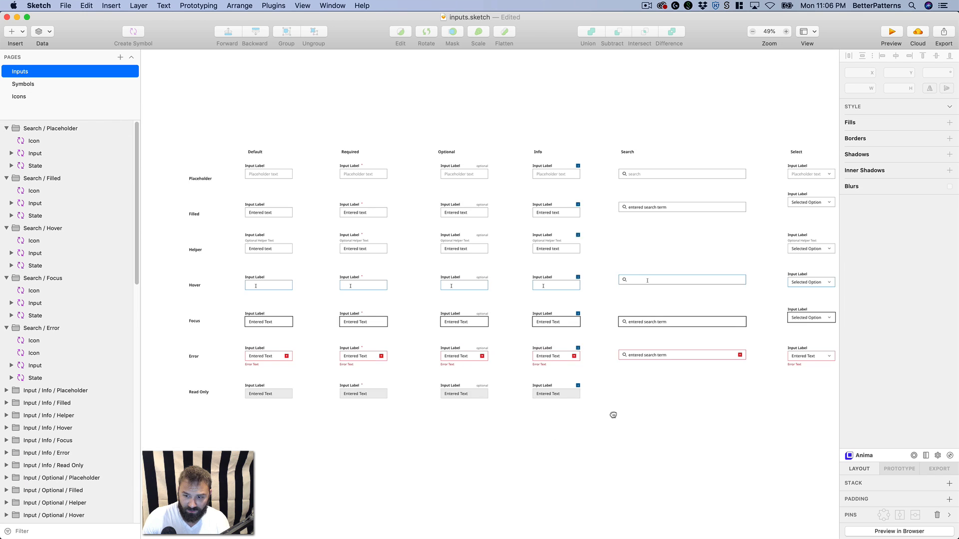
- Duplicate the Select column's Error variant into the Read Only row and delete the copy's error text
mouse_move(587, 361)
mouse_down()
mouse_move(654, 303)
mouse_move(621, 366)
mouse_up()
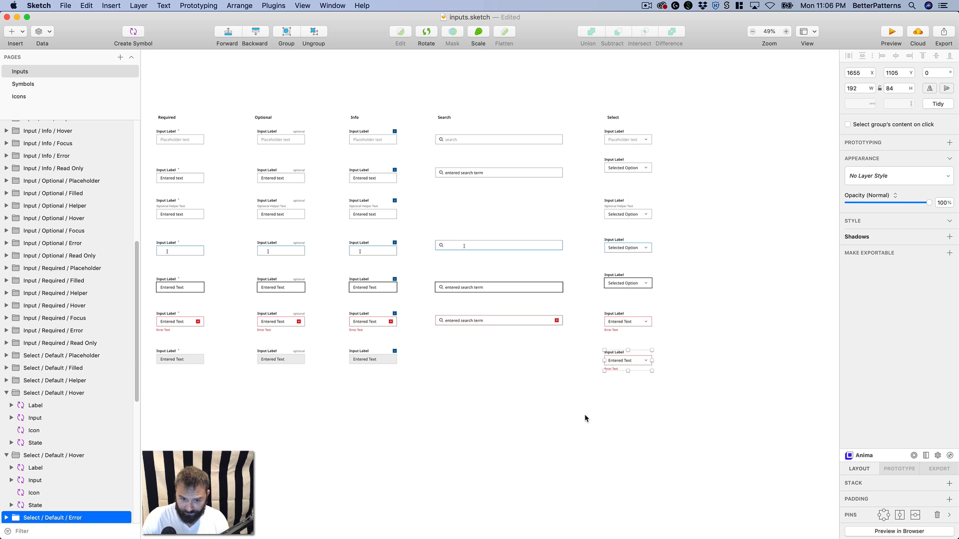
double_click(616, 368)
key(Delete)
- Rename the duplicated select group as Select / Default / Read Only
click(76, 456)
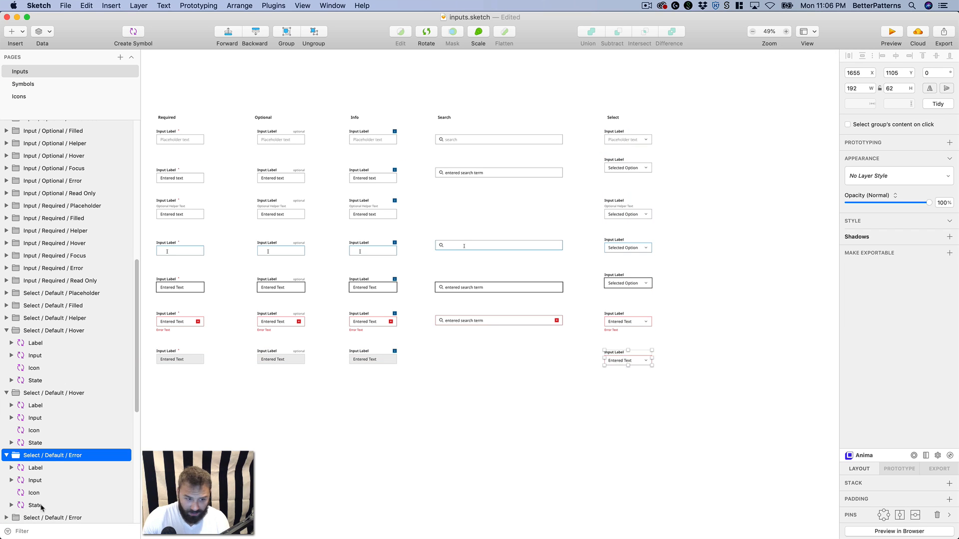
double_click(76, 454)
double_click(75, 456)
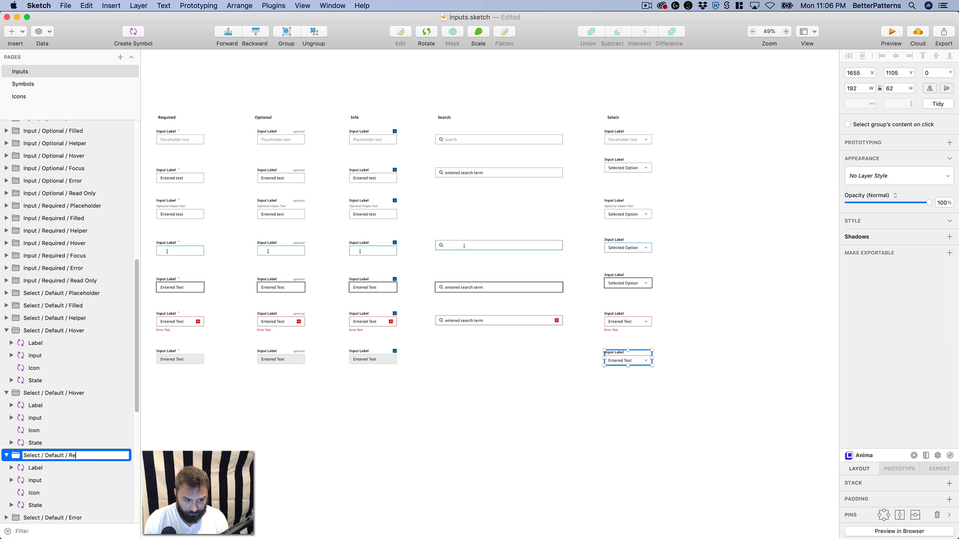
text(Read Only)
key(Return)
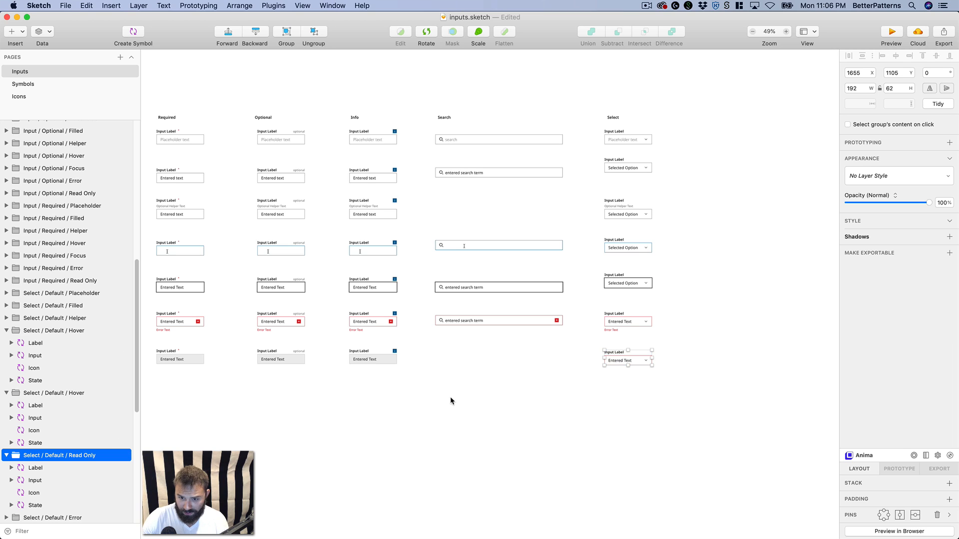
- Swap the State symbol of the Select / Default / Read Only group to Read Only
click(669, 343)
double_click(640, 358)
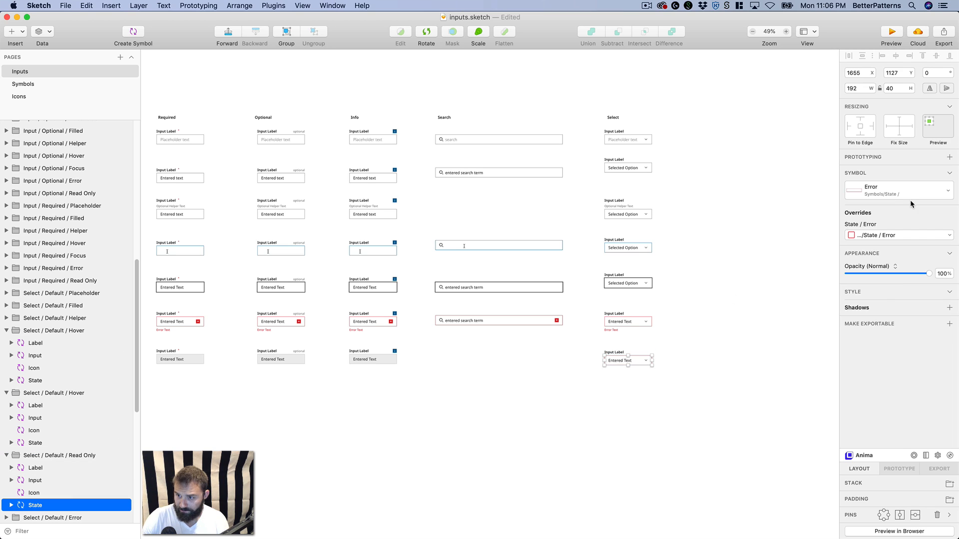
click(906, 192)
click(892, 259)
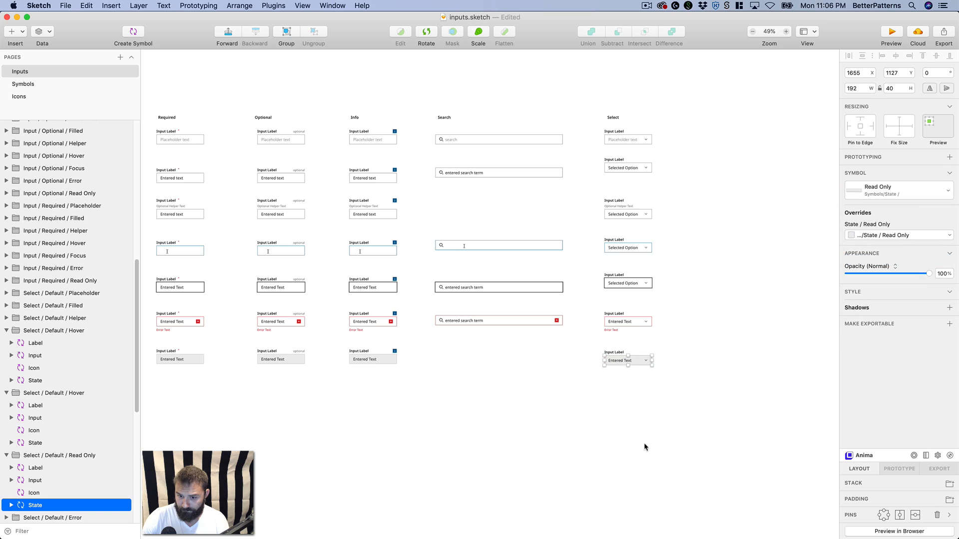
- Sort all the Select column's groups by Position Y (Top-Bottom) so Read Only follows Error in the layer list
click(622, 436)
scroll(582, 371, right, 2)
click(577, 365)
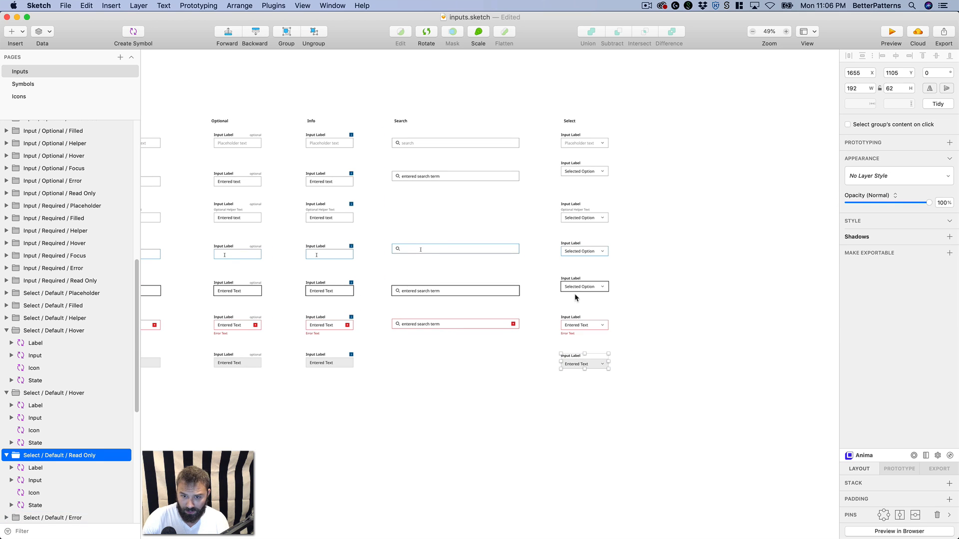
drag(547, 123, 654, 394)
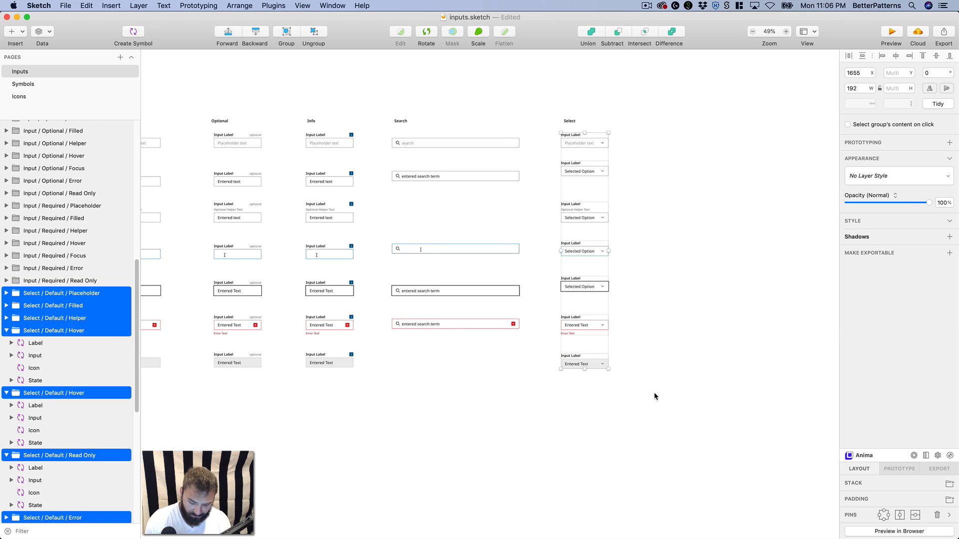
key(super+apostrophe)
key(Return)
click(769, 405)
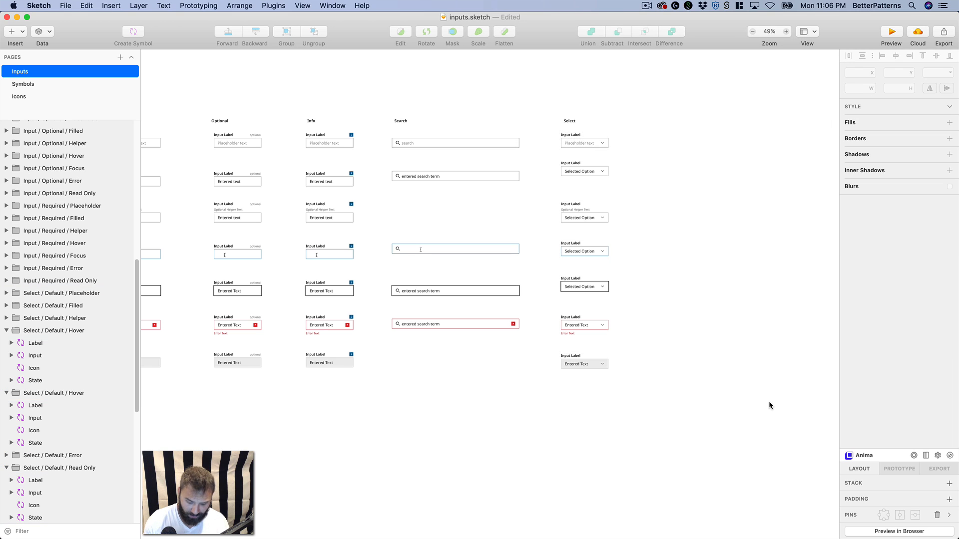
- Select every input group across the grid, collapse them all in the layer list and check their order
key(super+minus)
drag(434, 365, 521, 341)
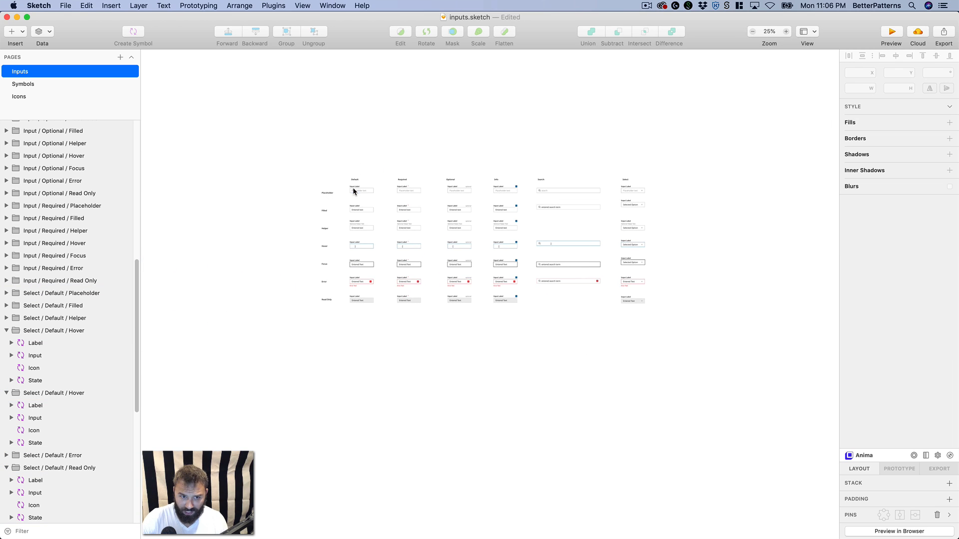
drag(339, 182, 644, 336)
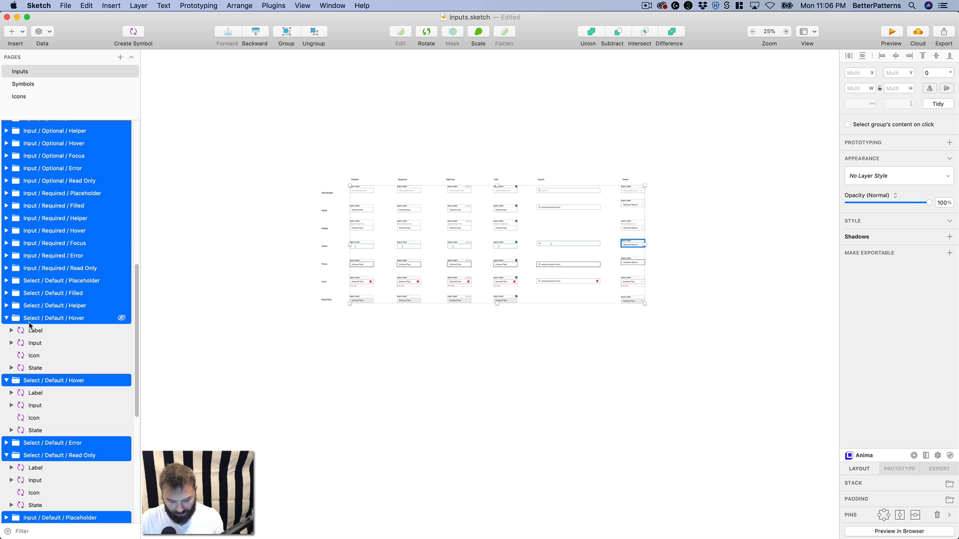
key(super+shift+Left)
scroll(66, 220, up, 5)
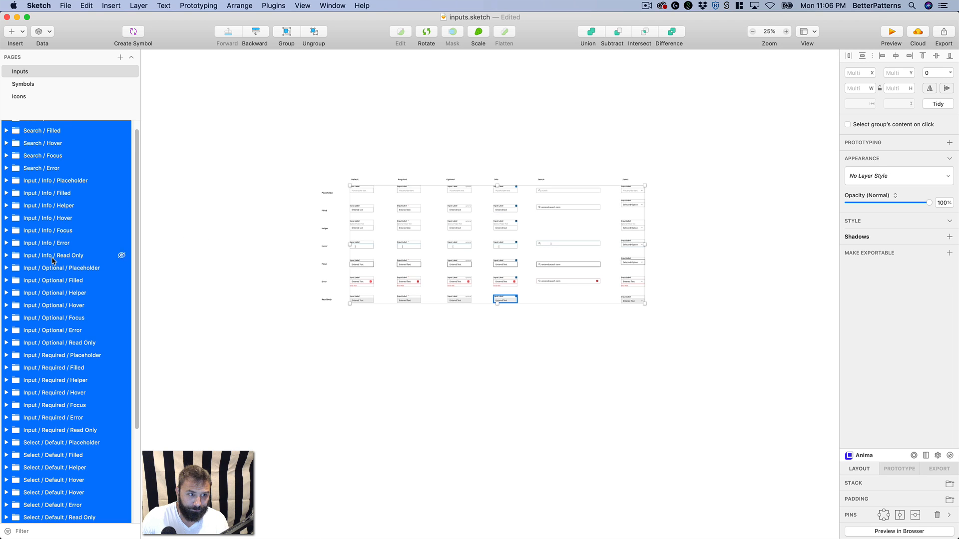
scroll(79, 212, up, 1)
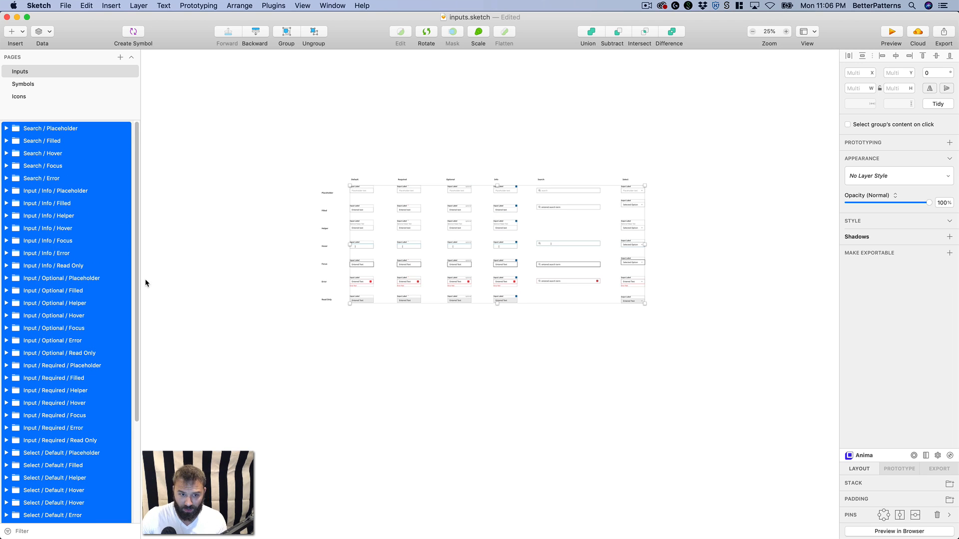
click(358, 330)
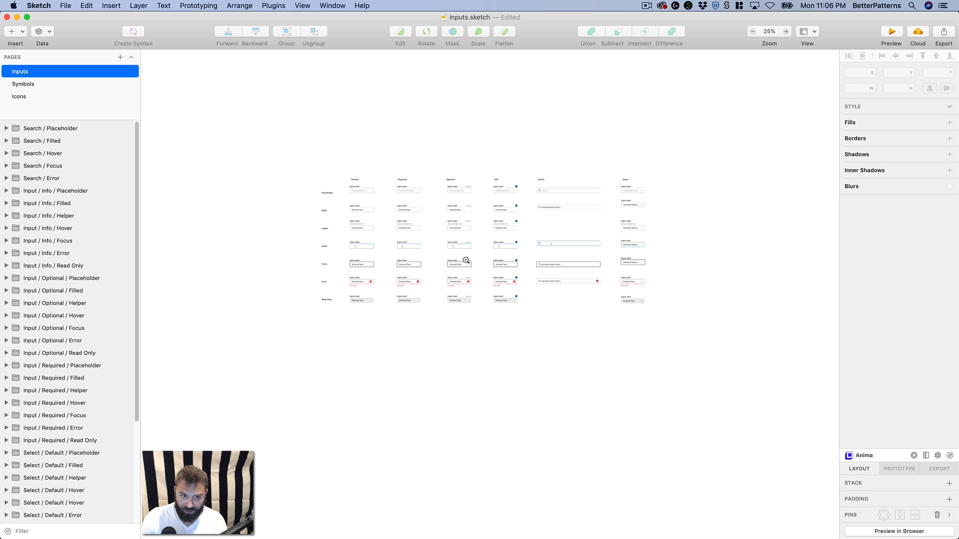
- Inspect the State, Input and Label layers of the Input / Default / Placeholder group and collapse the group again
drag(466, 260, 285, 173)
super+click(416, 197)
scroll(48, 449, down, 3)
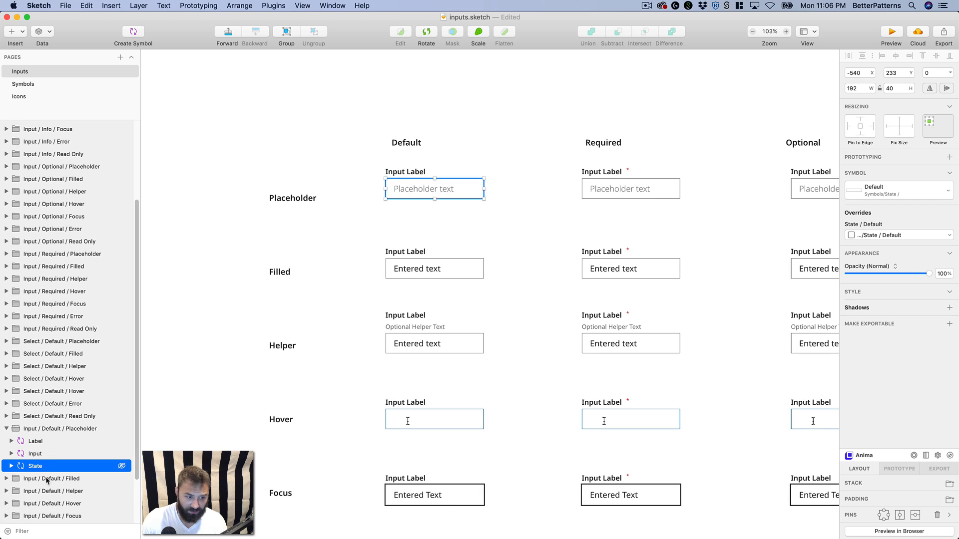
click(38, 455)
click(38, 442)
click(39, 432)
key(Left)
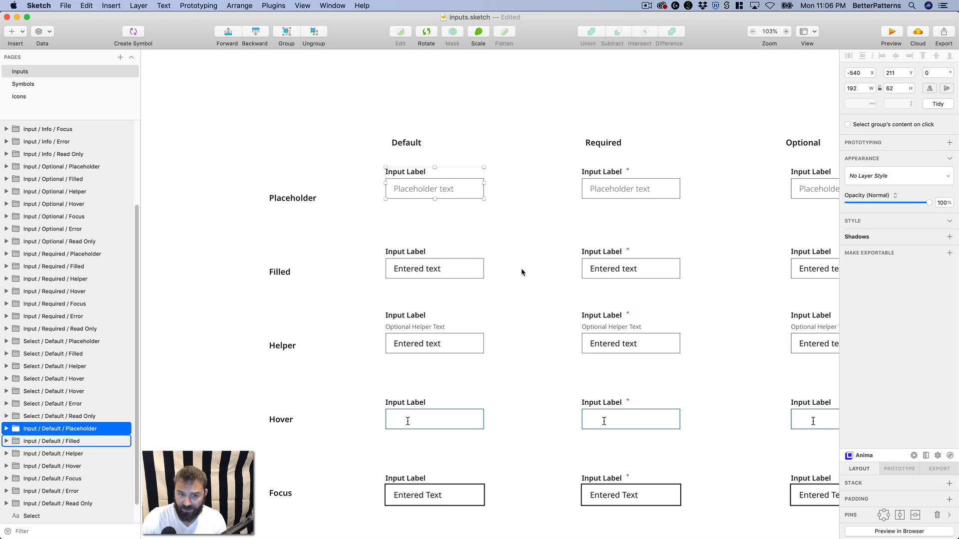
- Try to convert all the input groups at once with Create Symbol, keeping the name Input / Default / Read Only and sending it to the Symbols page
key(super+minus)
key(super+minus)
key(super+minus)
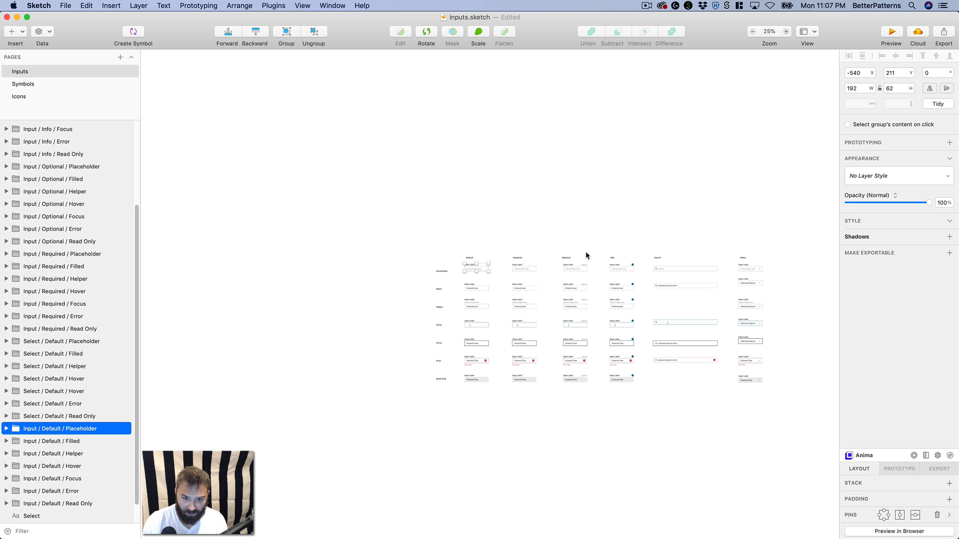
drag(565, 248, 529, 228)
drag(421, 244, 754, 387)
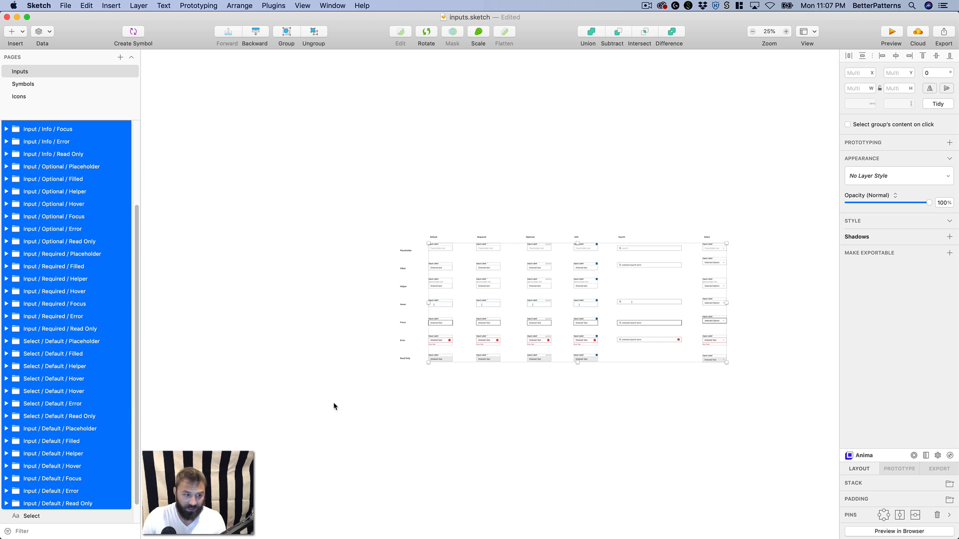
right_click(52, 266)
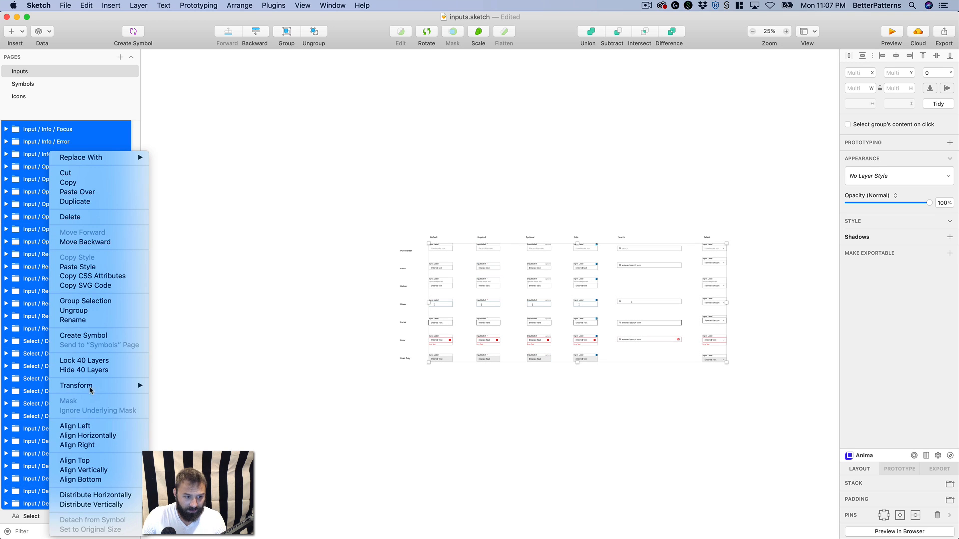
click(104, 336)
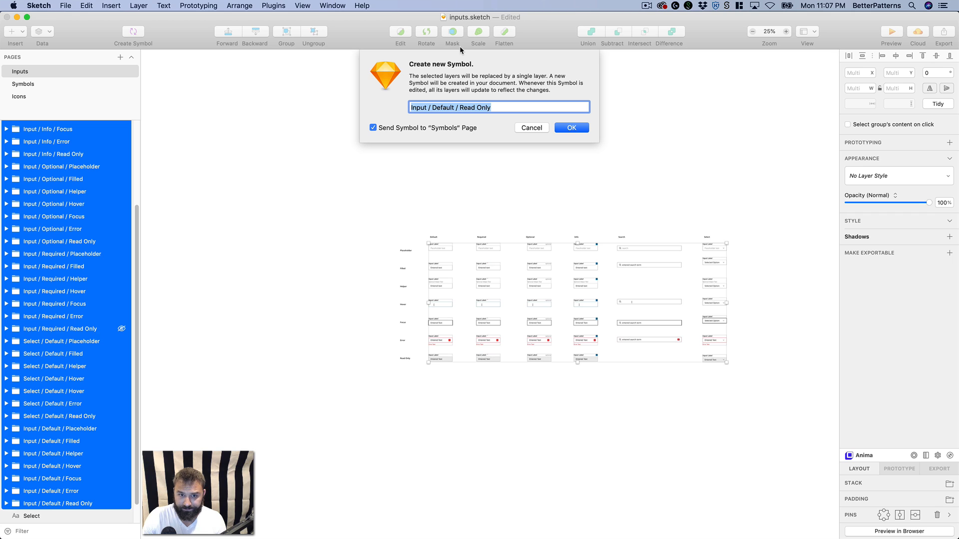
key(Return)
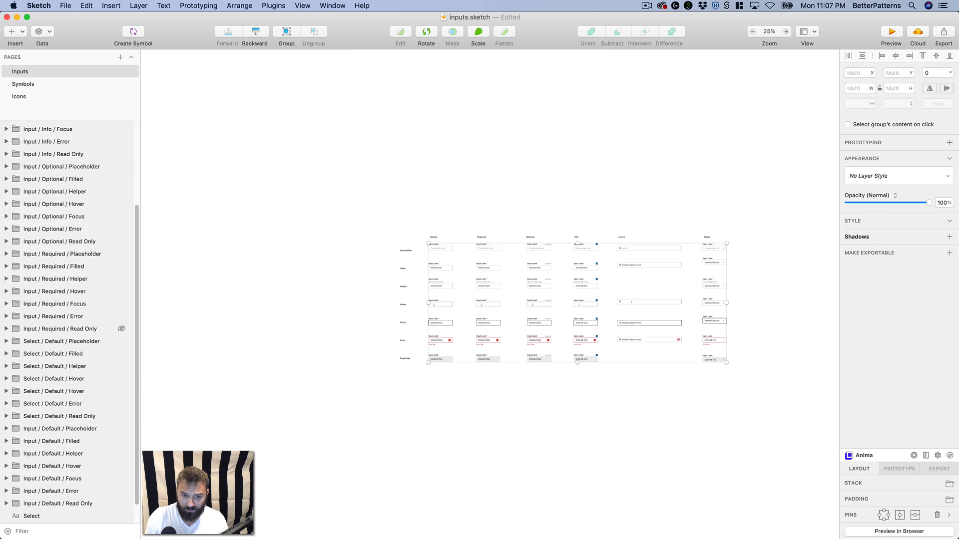
- Check the combined symbol created from the whole grid and undo its creation to restore the separate groups
click(207, 310)
click(483, 326)
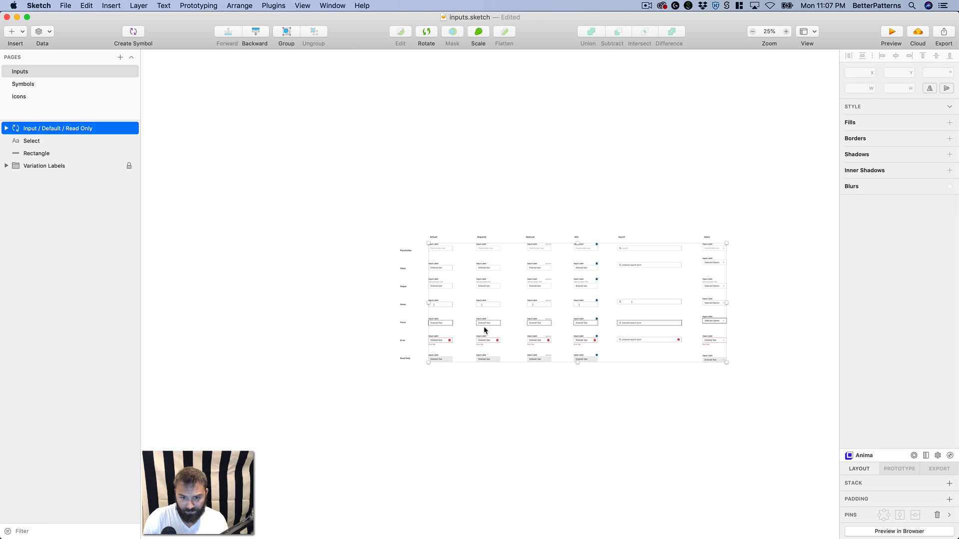
scroll(596, 197, down, 3)
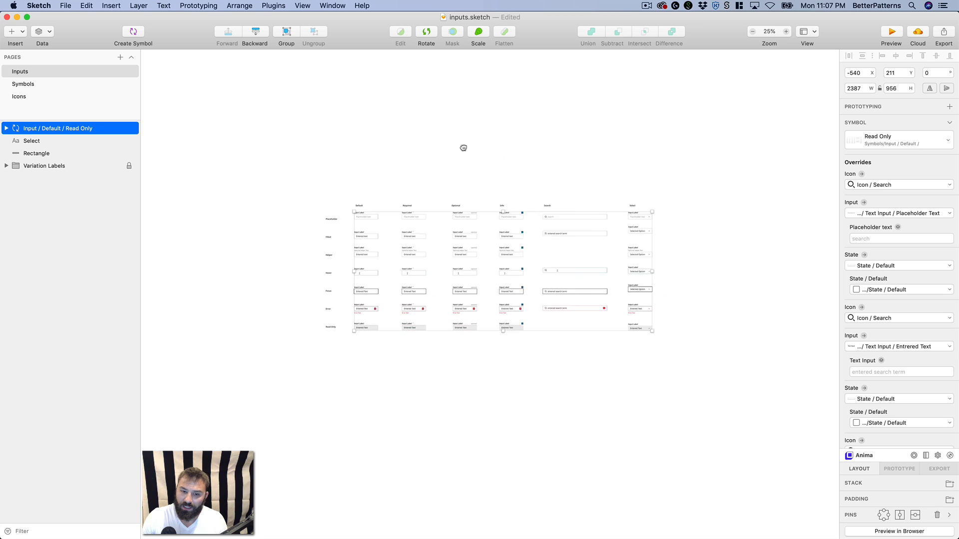
scroll(491, 161, left, 5)
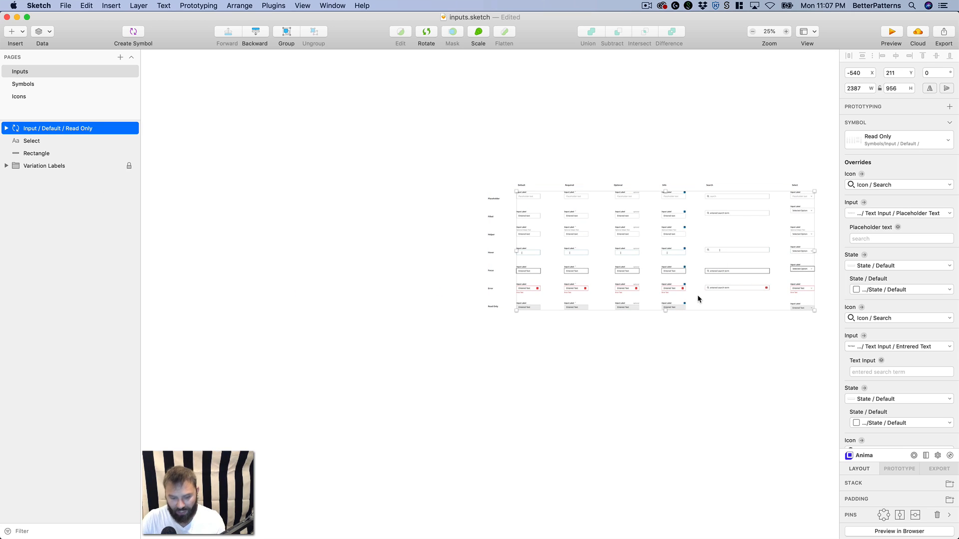
key(super+a)
click(277, 5)
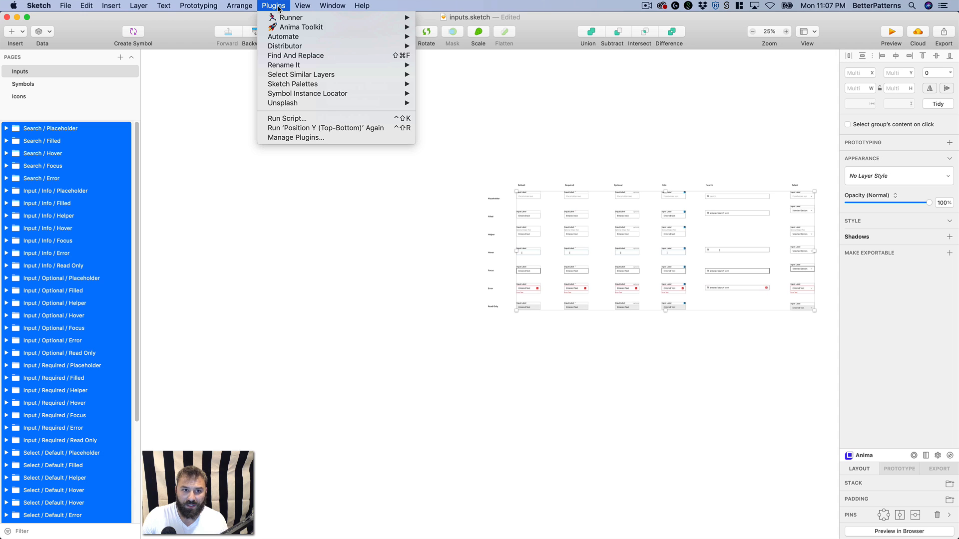
click(334, 175)
click(336, 174)
drag(459, 158, 297, 140)
click(363, 176)
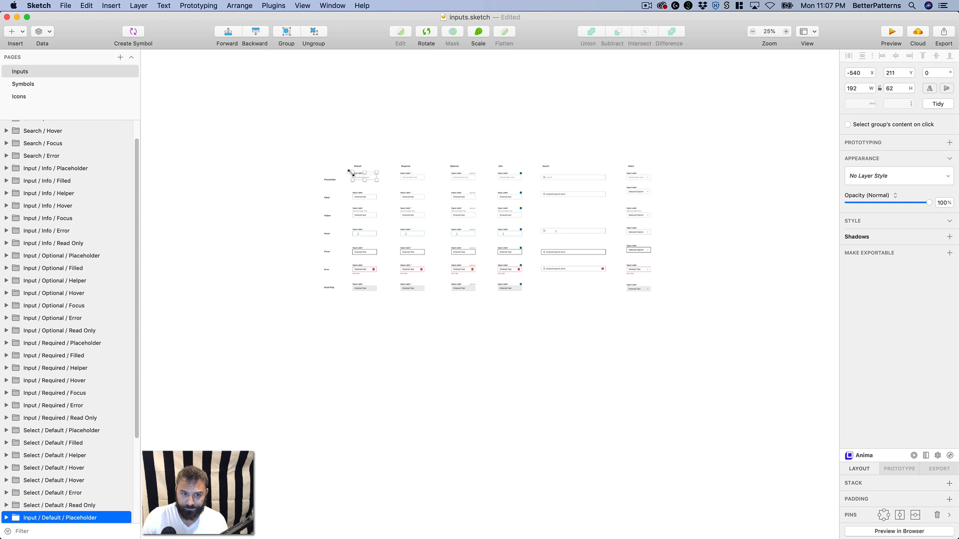
- Select all the input groups and search Runner's installable plugins for "create" and "bulk"
key(super+a)
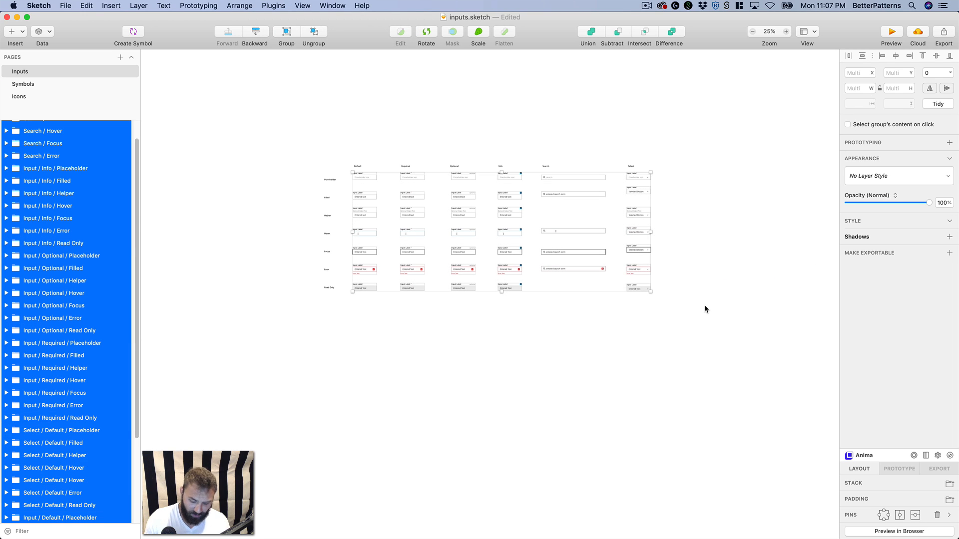
key(super+apostrophe)
key(shift+Tab)
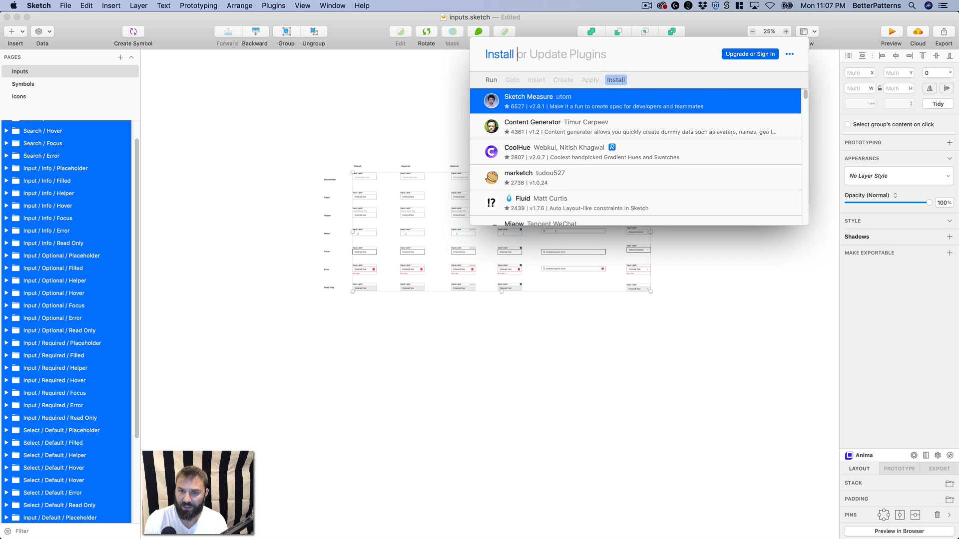
text(creat)
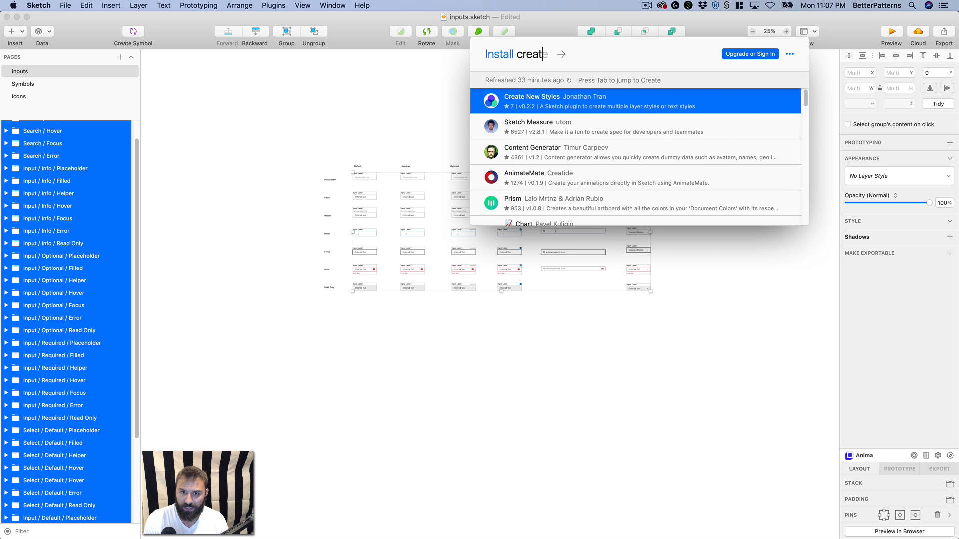
text(e)
key(super+a)
text(bulk)
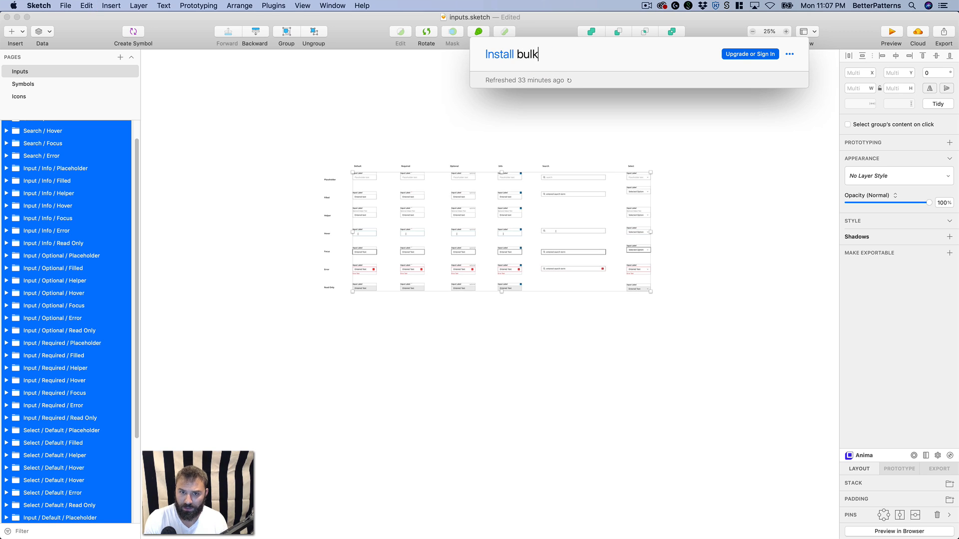
key(BackSpace)
key(BackSpace)
key(BackSpace)
key(BackSpace)
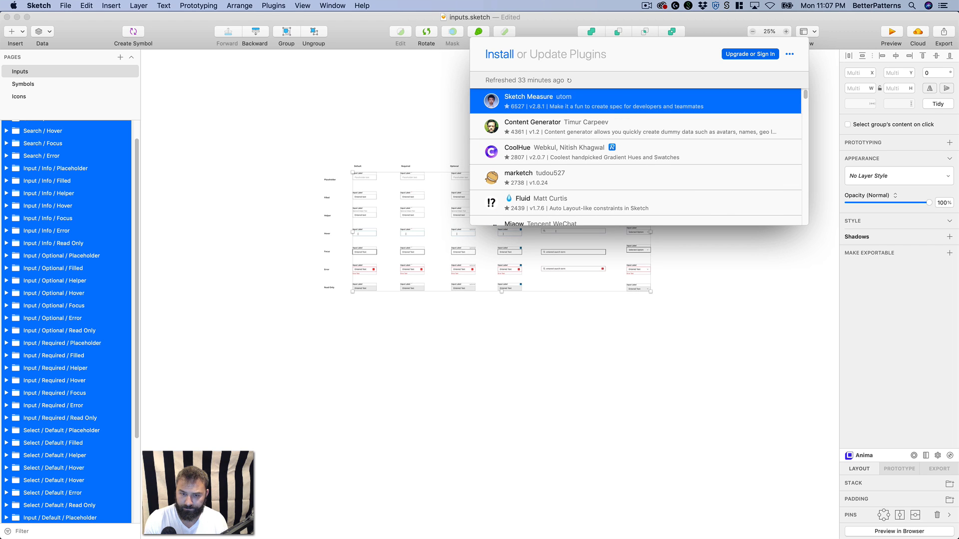
- Search the installable plugins for "batch", install Batch Create Symbols and close its details
text(batch)
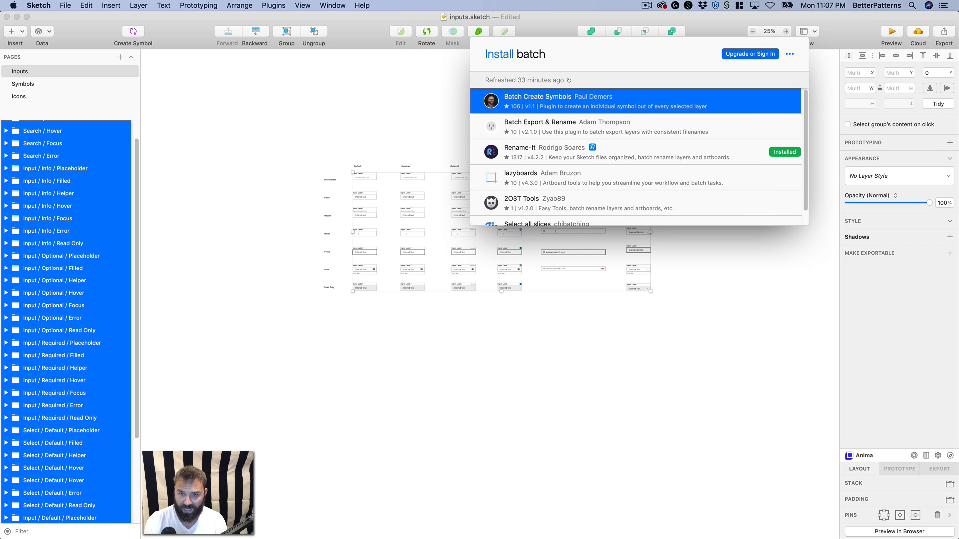
click(545, 97)
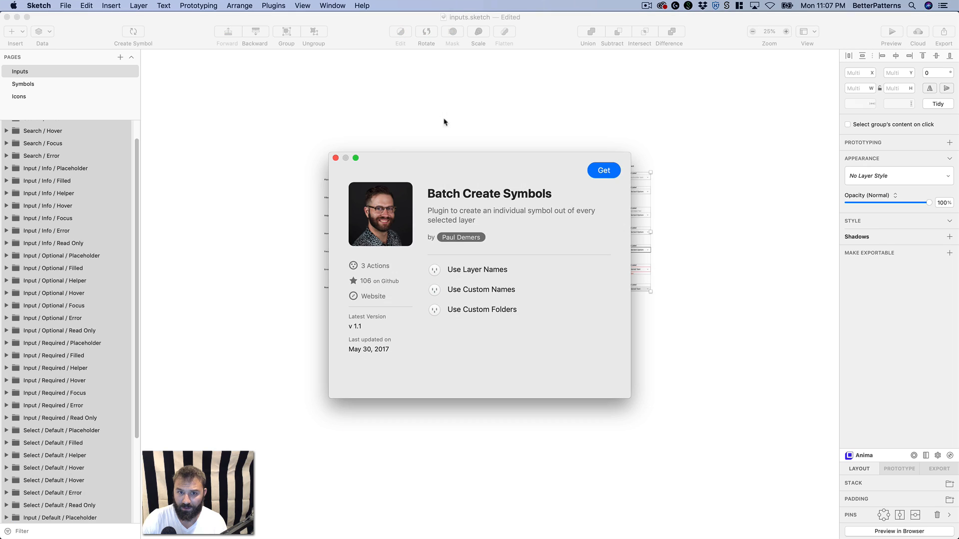
click(602, 171)
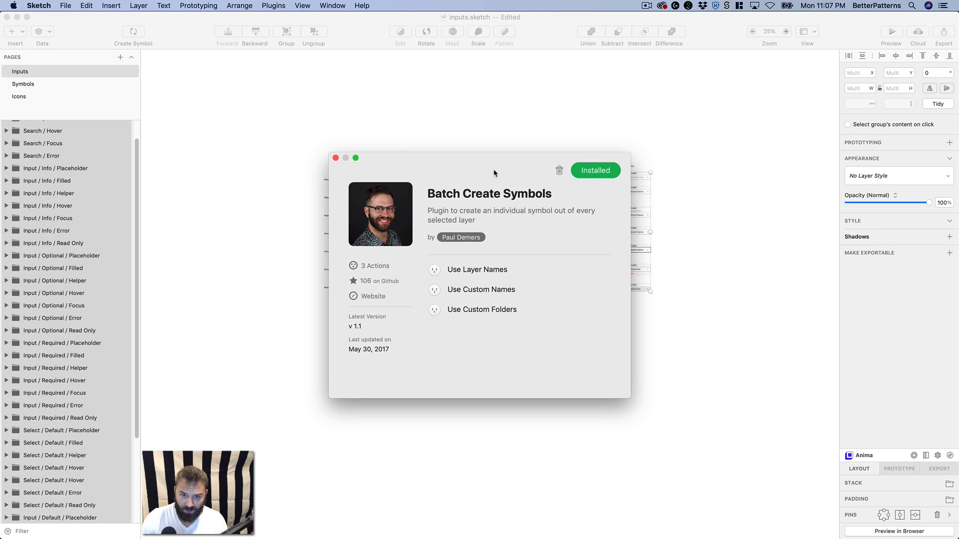
click(336, 159)
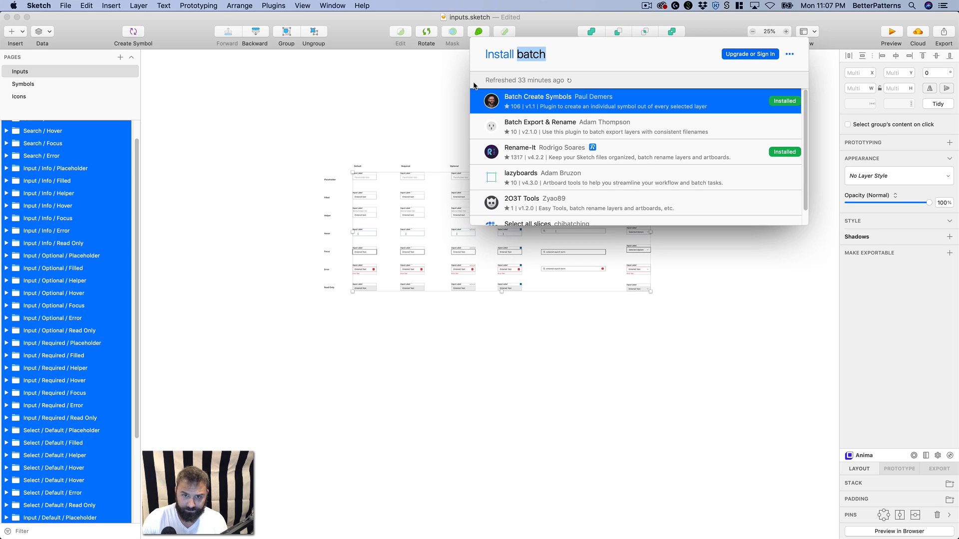
- Turn all the selected input groups into individual symbols with Batch Create Symbols, using their layer names
click(387, 141)
click(355, 176)
drag(347, 172, 653, 327)
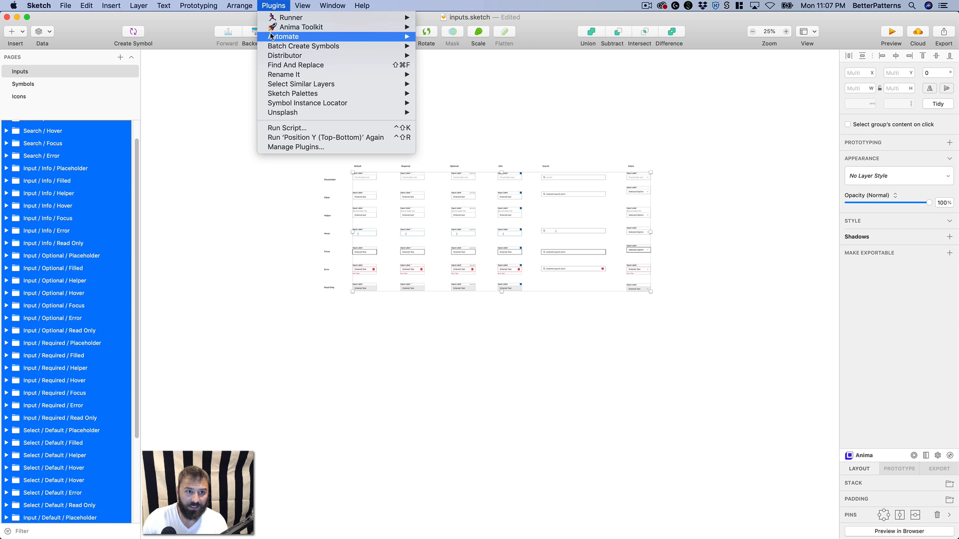
mouse_move(360, 46)
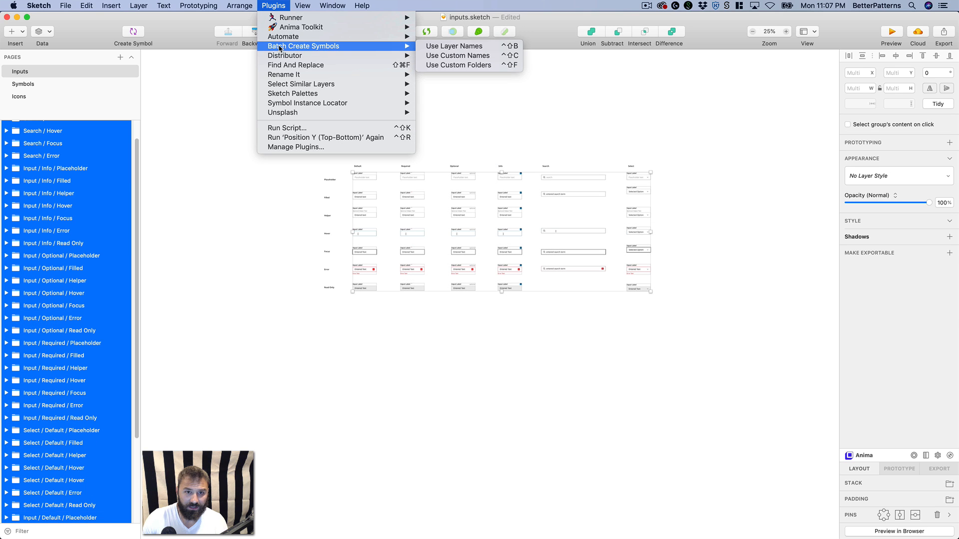
click(457, 47)
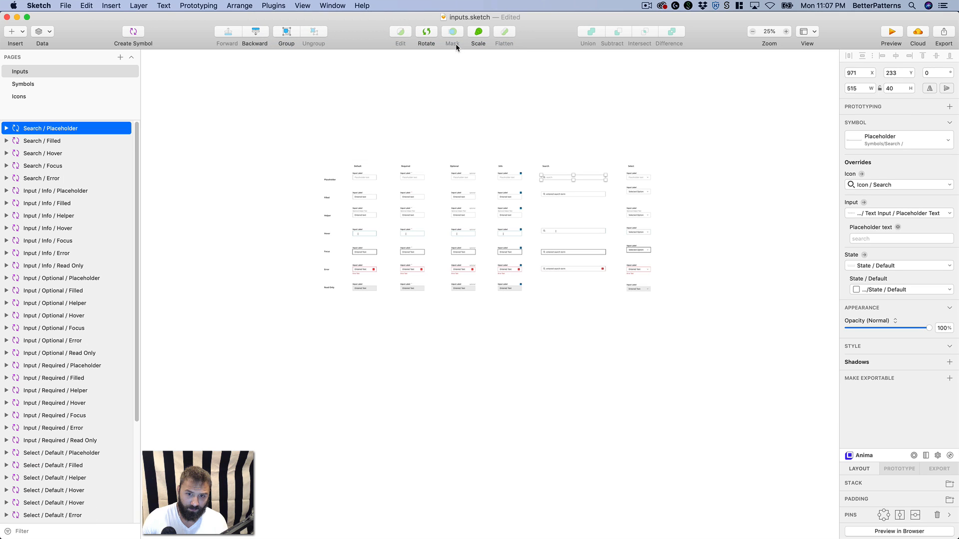
- Inspect the new Input / Info / Placeholder instance and the Input / Required / Hover symbol's source among the masters, and return to the instance
click(509, 177)
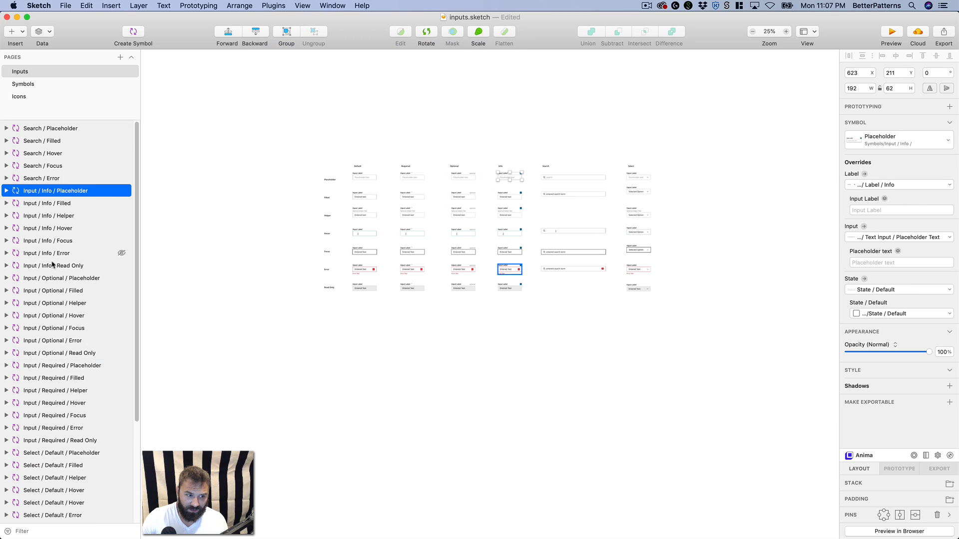
click(421, 235)
double_click(421, 233)
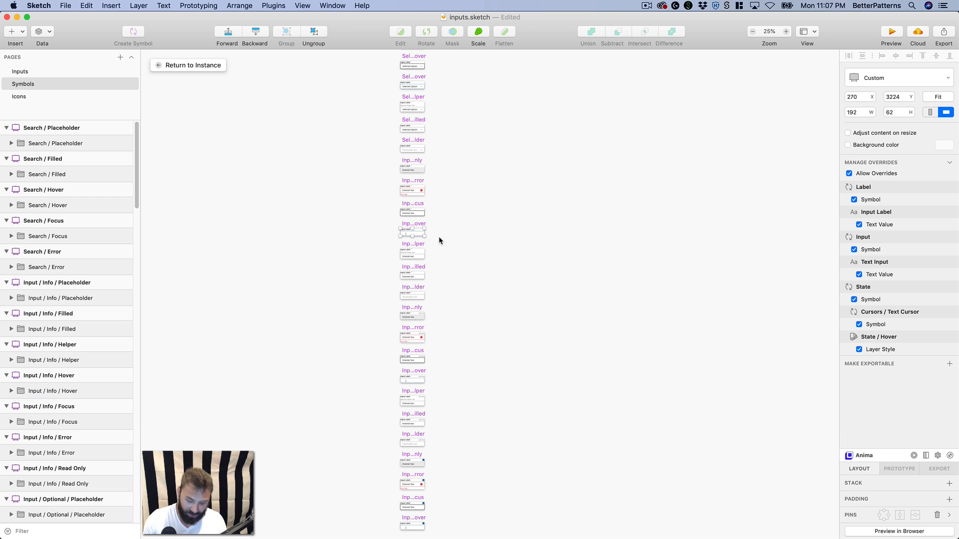
key(super+minus)
key(super+minus)
key(z)
drag(414, 176, 587, 264)
key(space)
drag(495, 259, 539, 217)
click(186, 67)
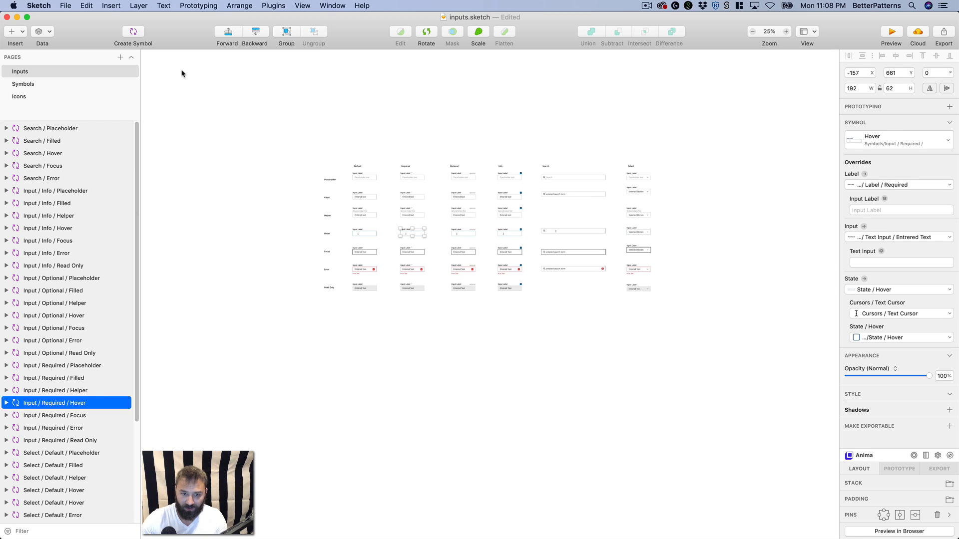
- Duplicate the Default column's Helper input into the empty area above the Select column and widen the copy to about 682 px
click(568, 363)
scroll(395, 300, right, 3)
scroll(395, 300, up, 2)
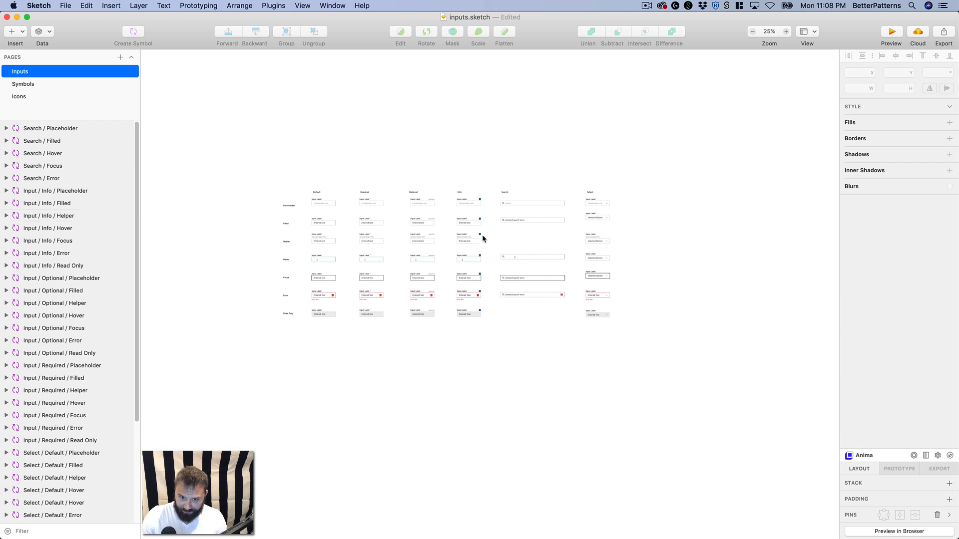
key(z)
drag(279, 197, 827, 423)
drag(596, 335, 378, 354)
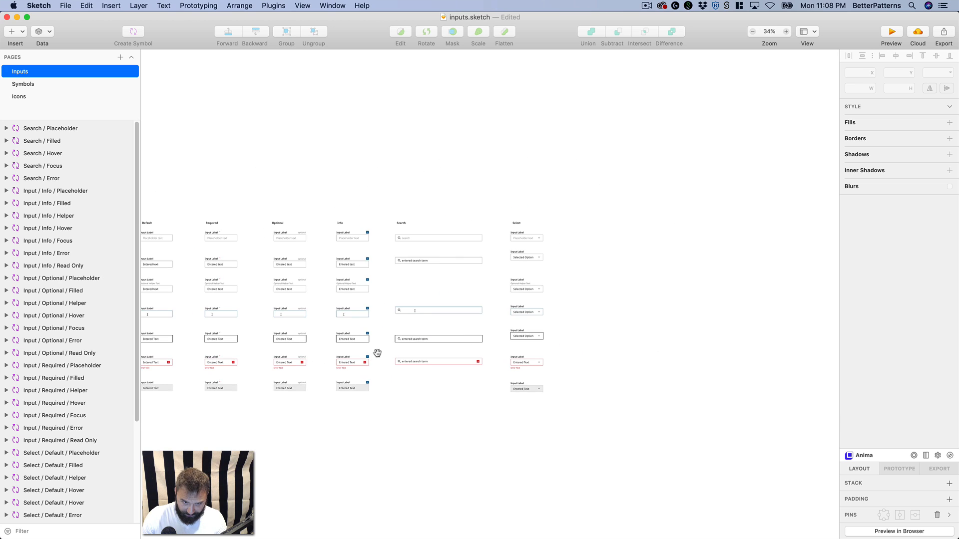
drag(424, 325, 559, 328)
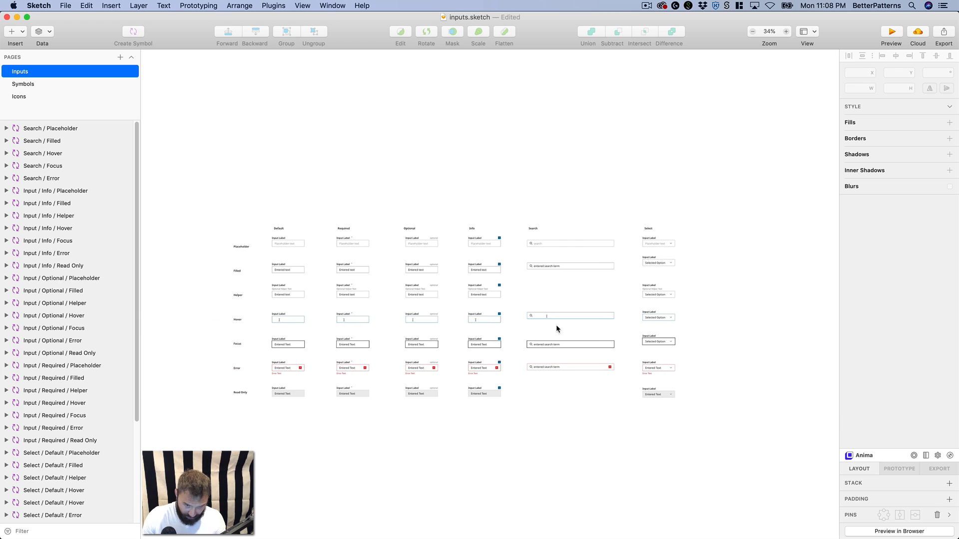
click(360, 269)
click(293, 294)
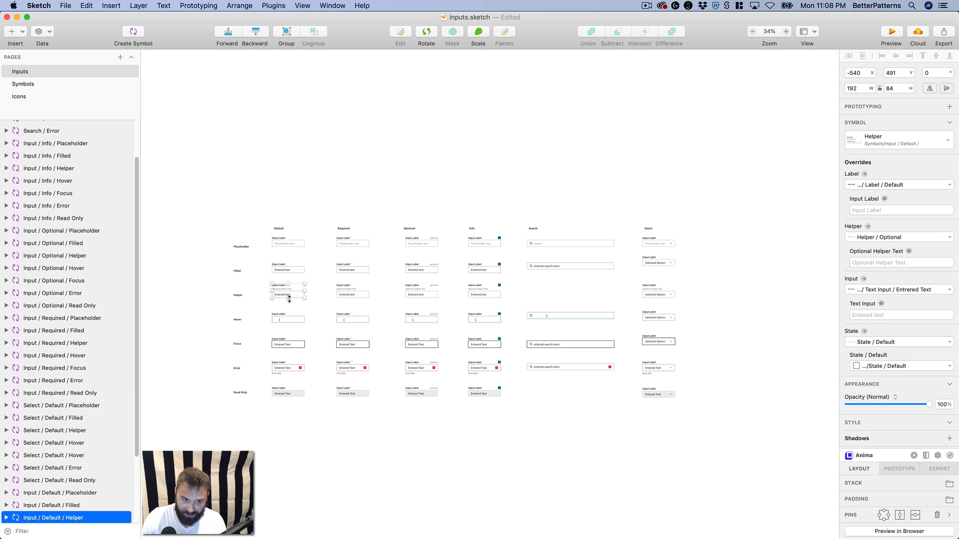
drag(295, 291, 667, 150)
scroll(477, 169, right, 4)
scroll(477, 170, up, 5)
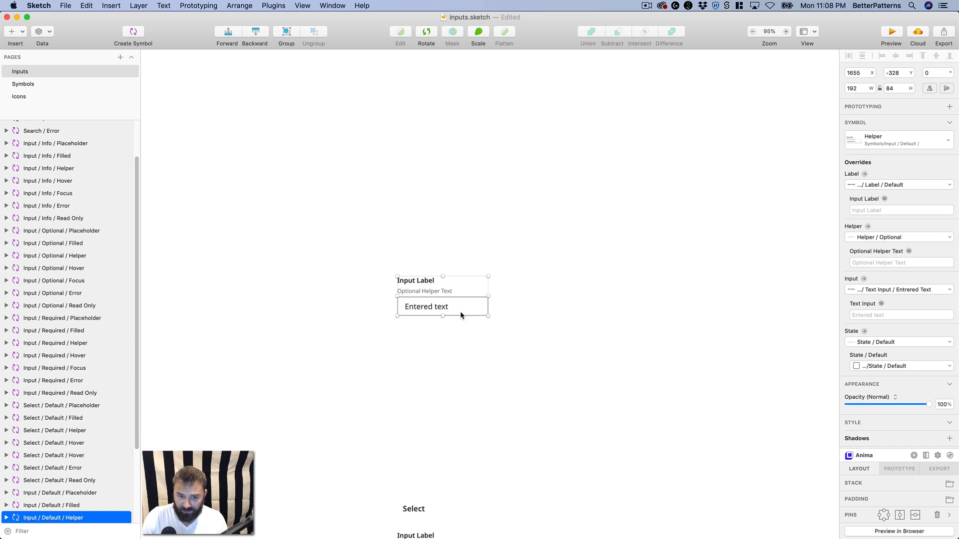
drag(489, 298, 721, 323)
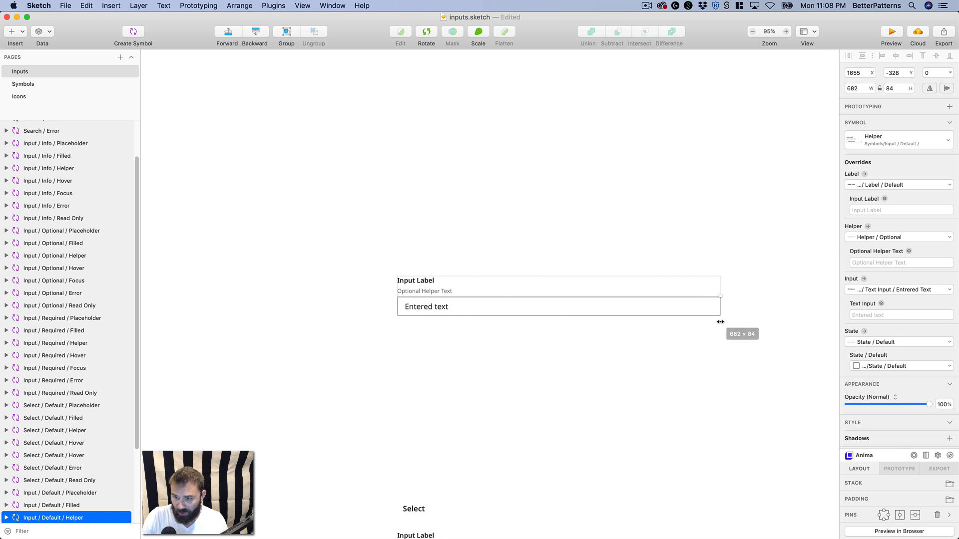
- Examine which parts of the widened helper input can be overridden by selecting its label and entered text directly on the canvas
double_click(421, 279)
double_click(421, 280)
triple_click(420, 280)
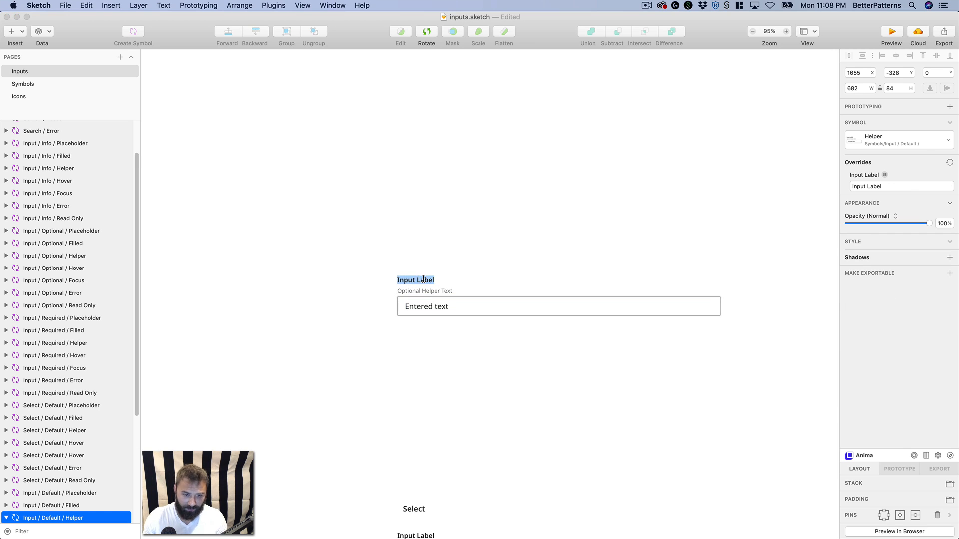
key(Escape)
key(super+minus)
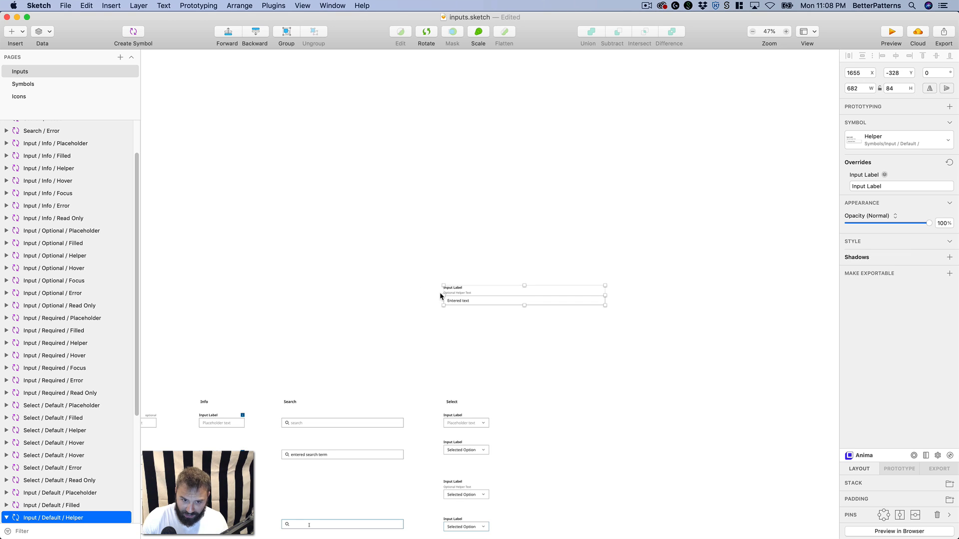
key(z)
drag(405, 271, 771, 357)
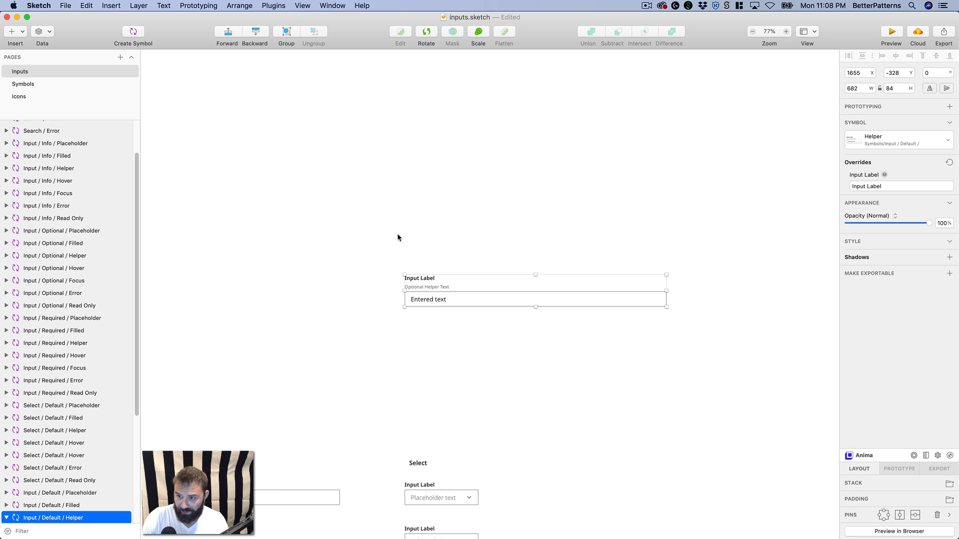
drag(353, 242, 607, 366)
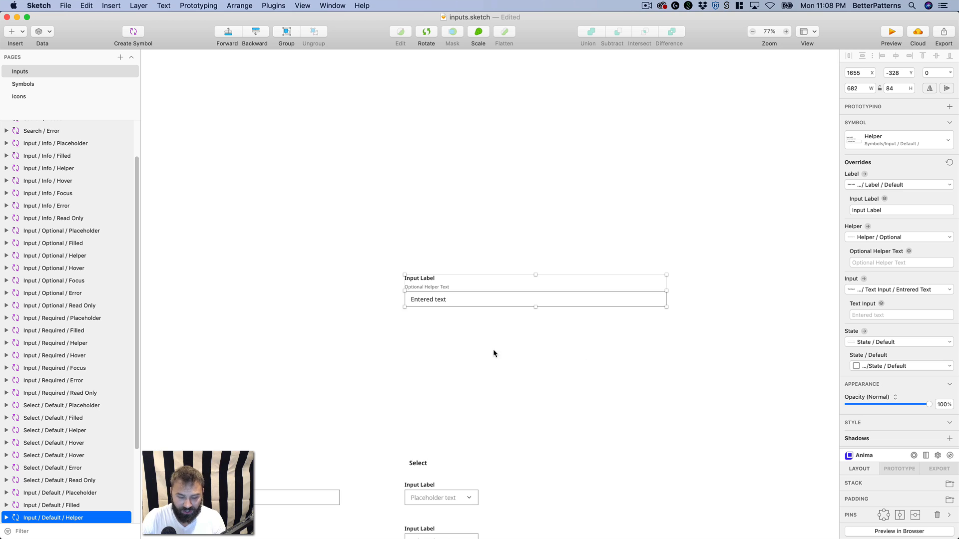
double_click(420, 300)
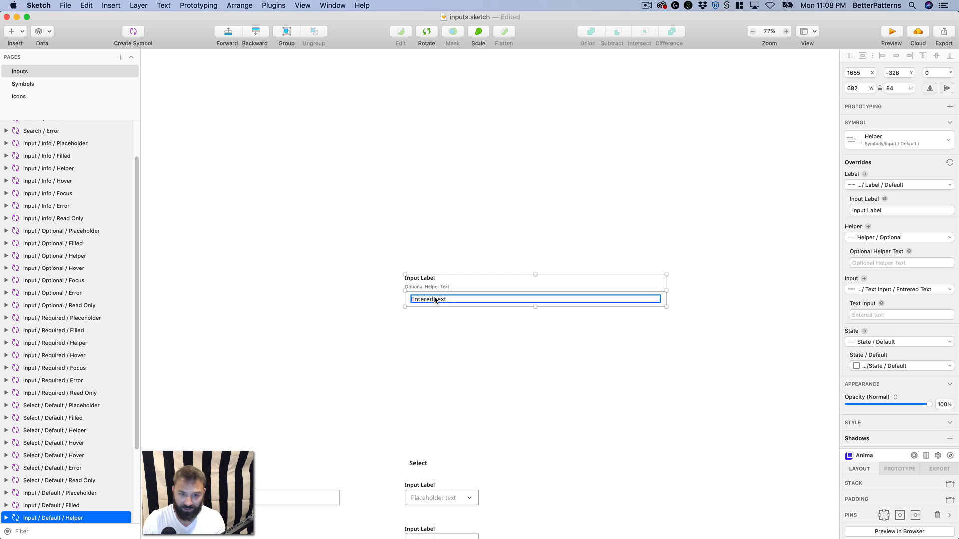
key(Escape)
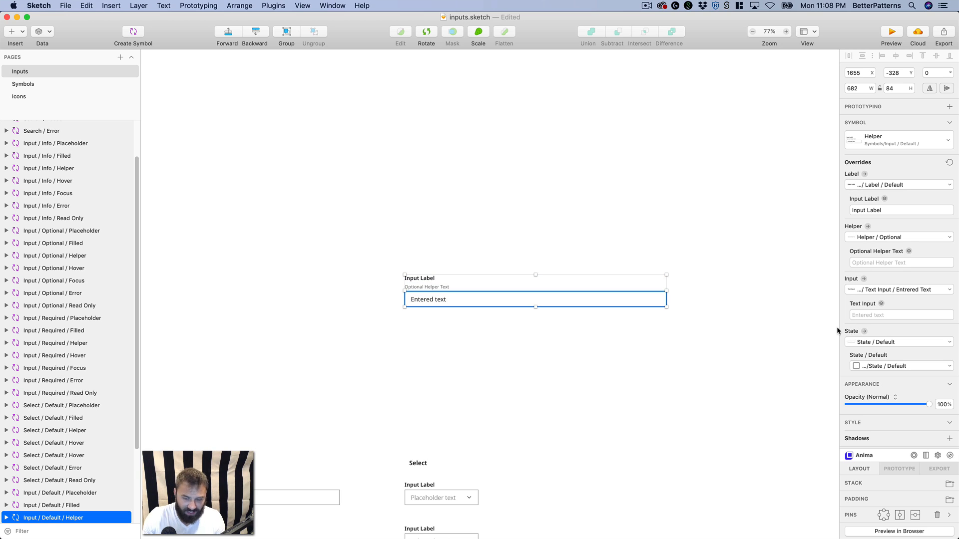
click(442, 323)
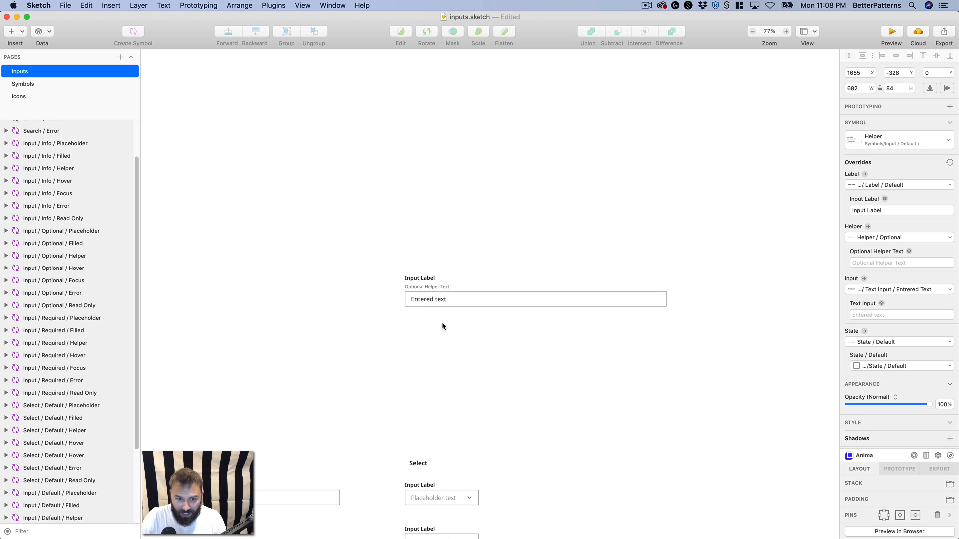
click(422, 282)
click(423, 281)
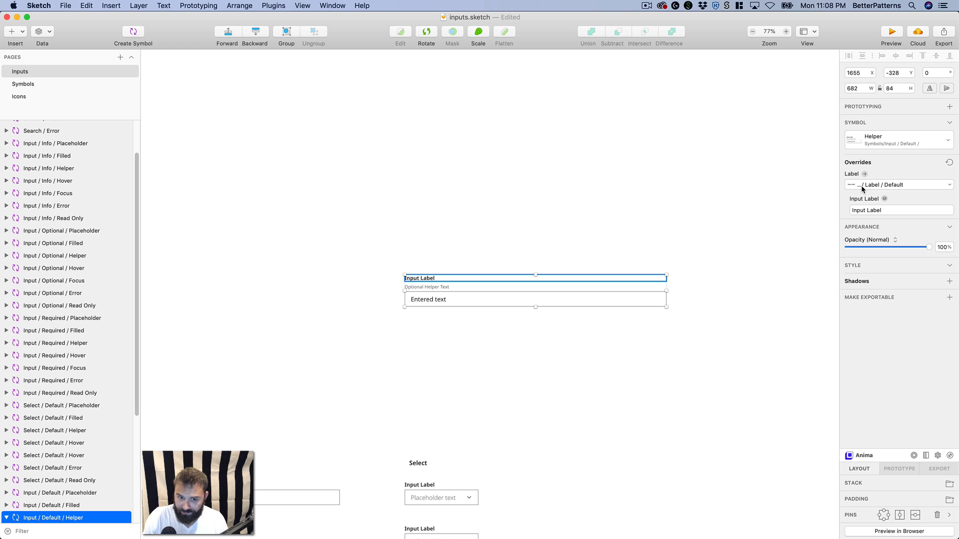
click(494, 380)
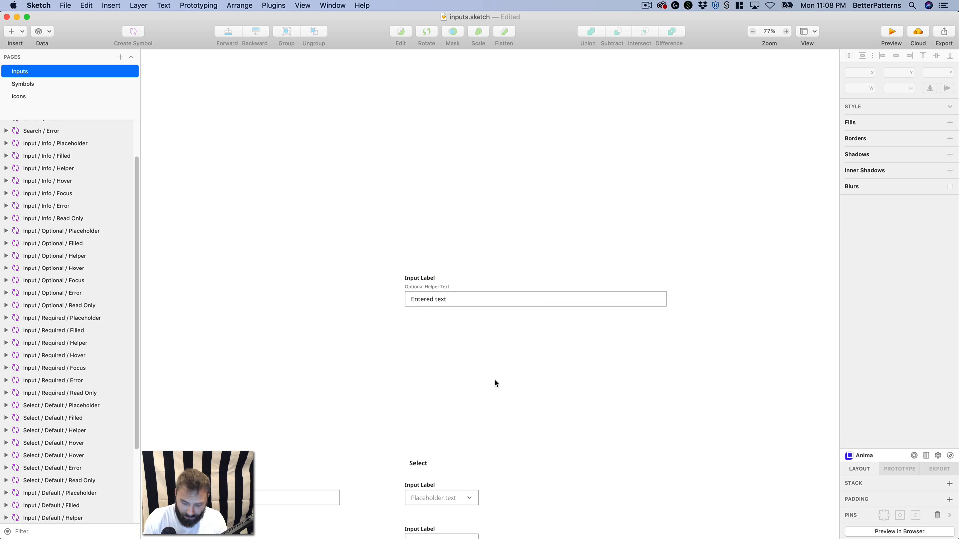
- Set the widened helper input's Label override to Helper / Label / Optional
key(super+minus)
drag(321, 285, 584, 204)
scroll(500, 224, right, 10)
scroll(499, 225, up, 2)
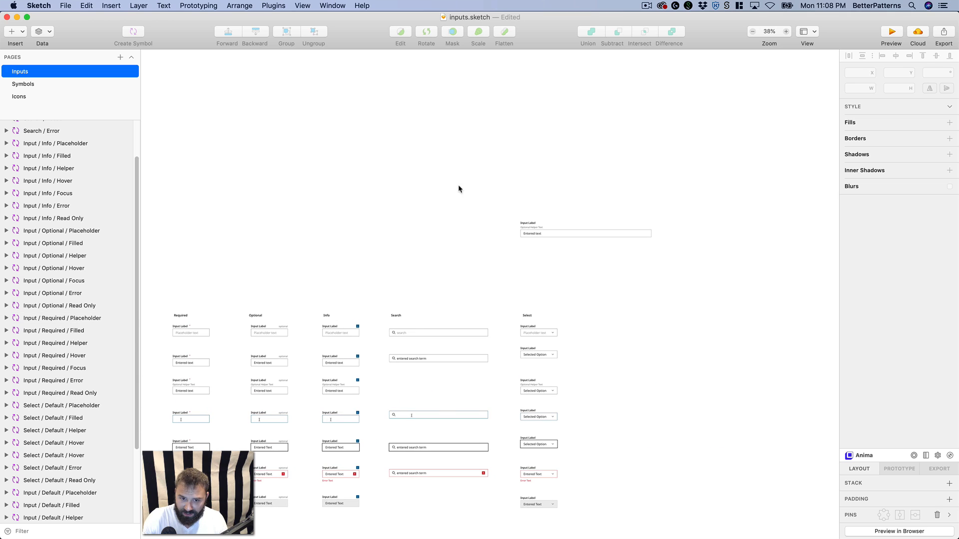
key(z)
drag(460, 176, 633, 277)
click(392, 278)
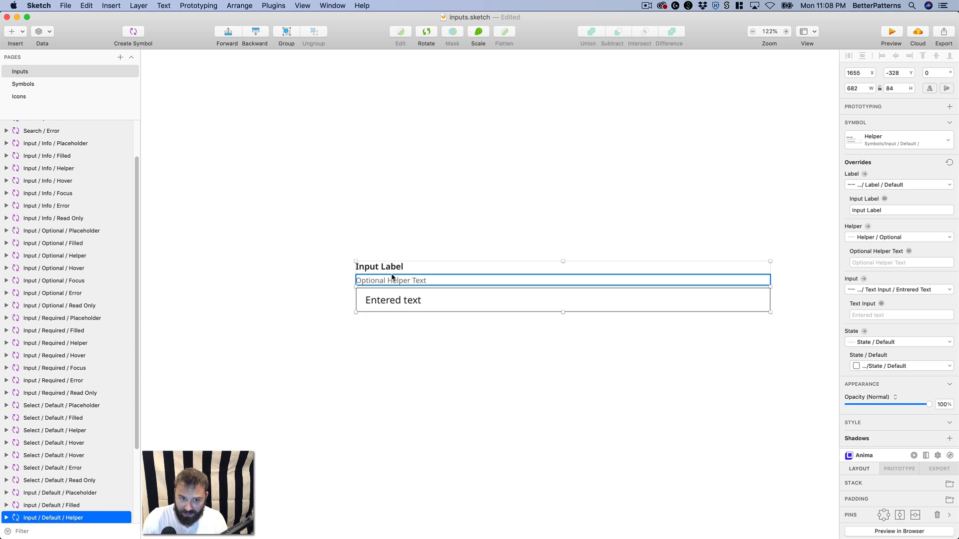
click(524, 266)
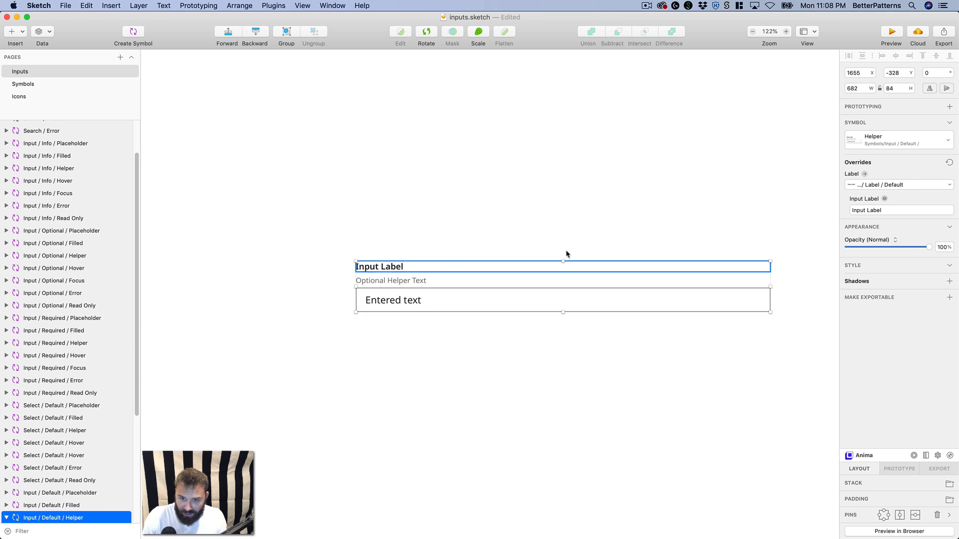
click(859, 186)
mouse_move(879, 227)
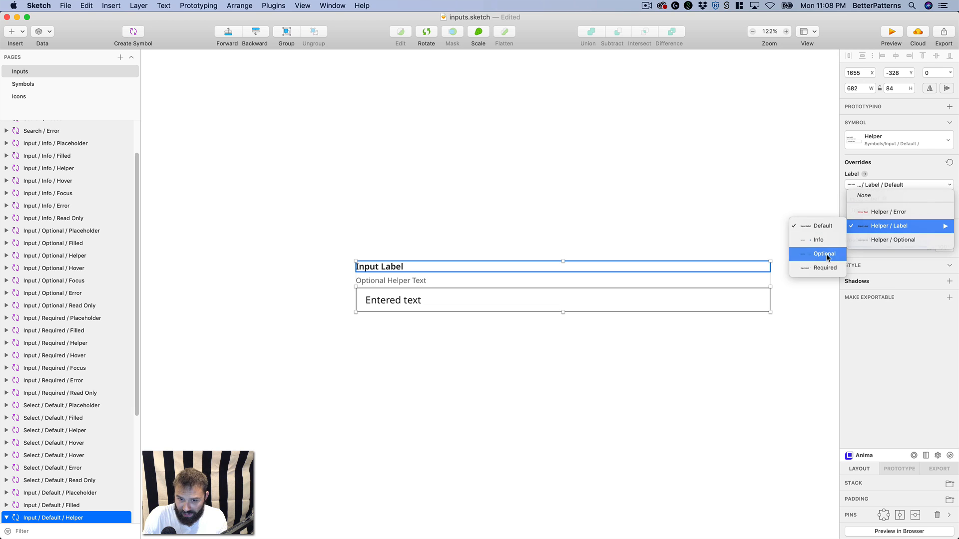
click(828, 253)
click(776, 237)
click(407, 282)
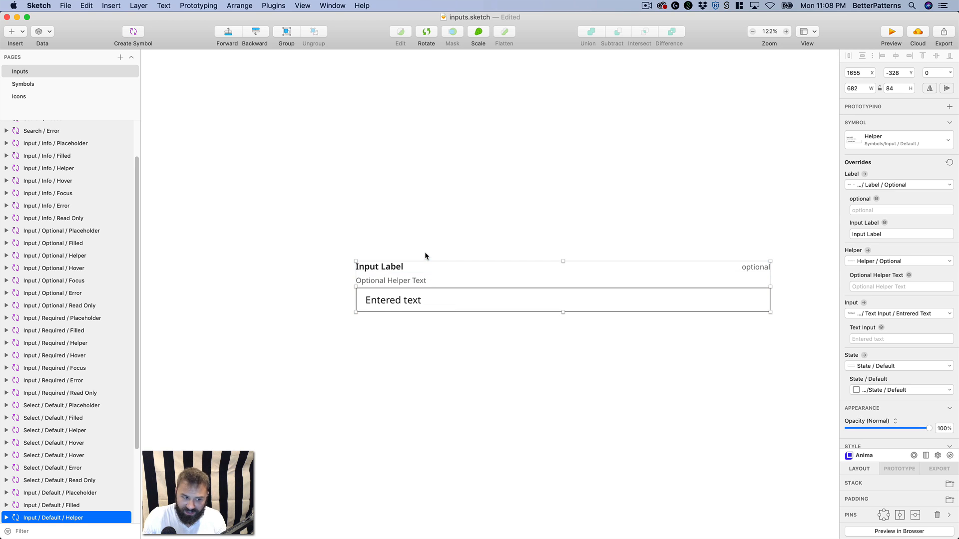
- Try placing the document symbol Input / Optional / Filled above the widened input and delete that instance
drag(468, 245, 448, 223)
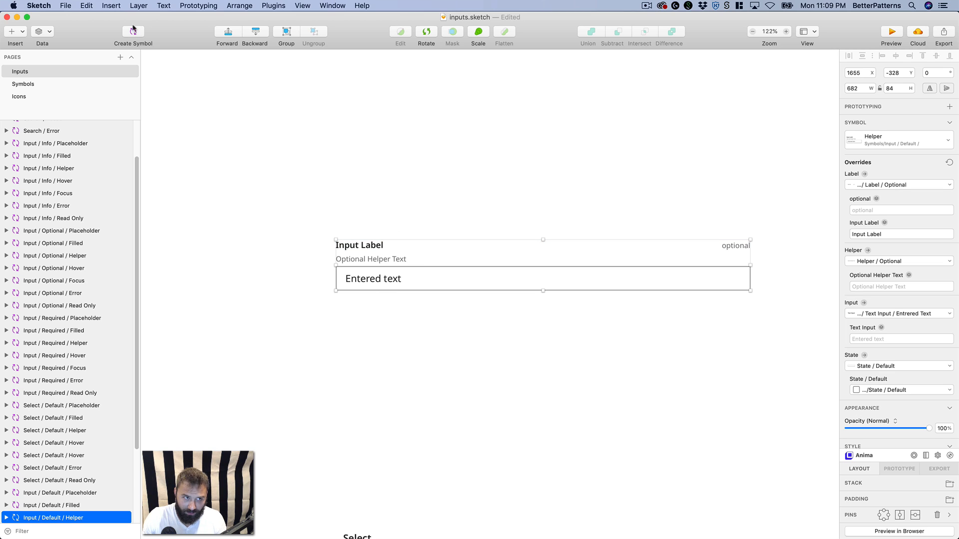
click(114, 5)
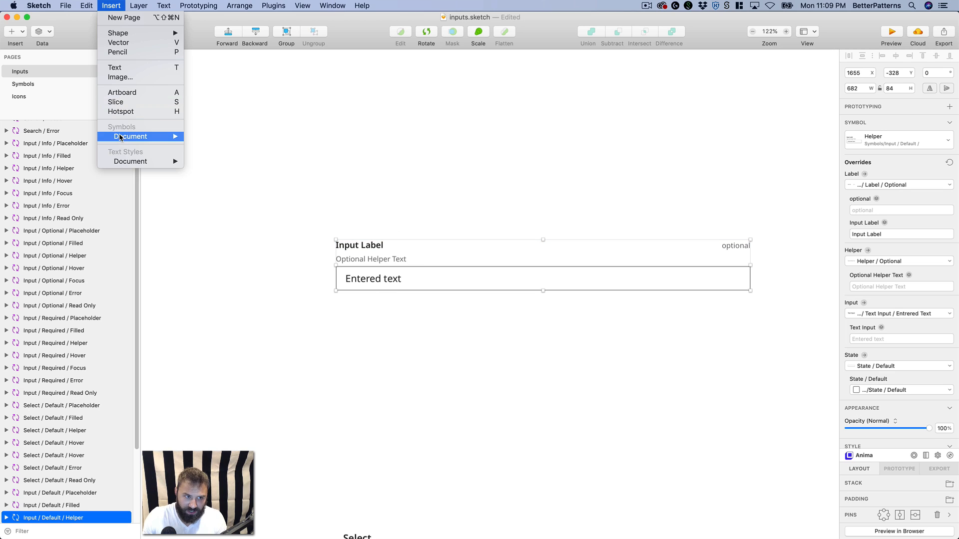
mouse_move(121, 137)
mouse_move(226, 200)
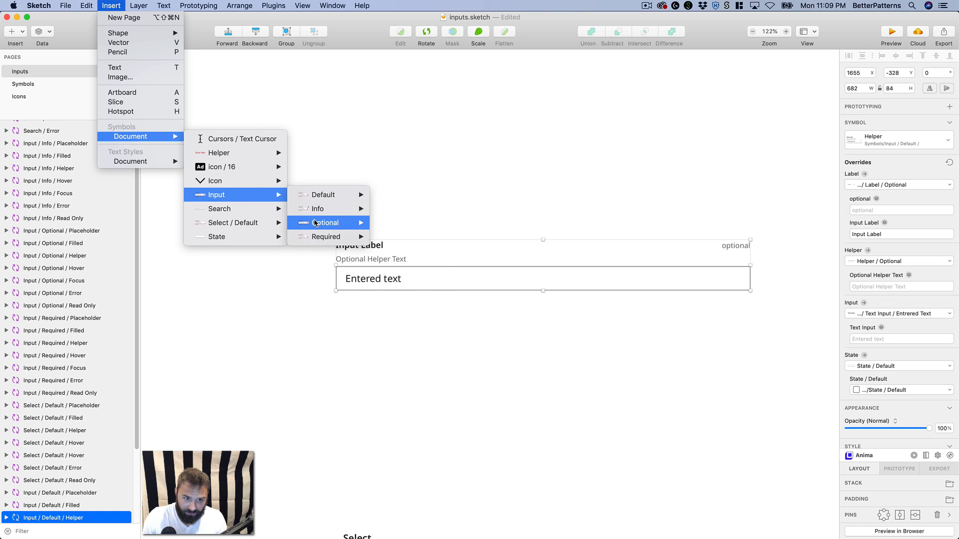
mouse_move(343, 224)
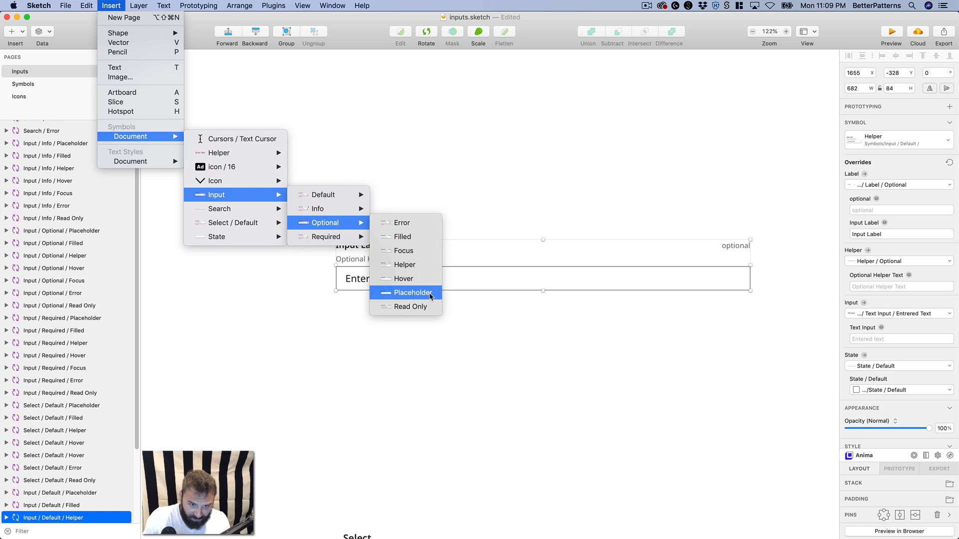
click(402, 237)
click(569, 169)
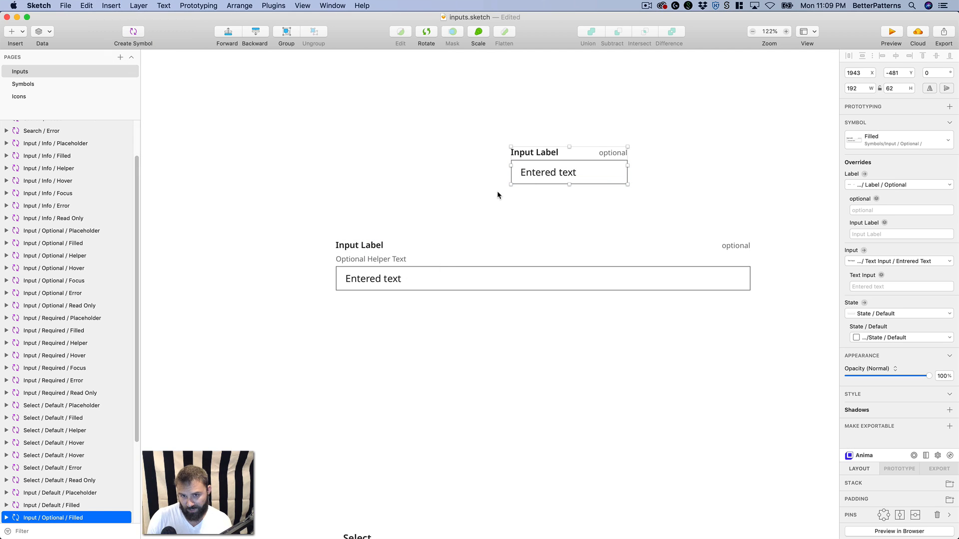
key(BackSpace)
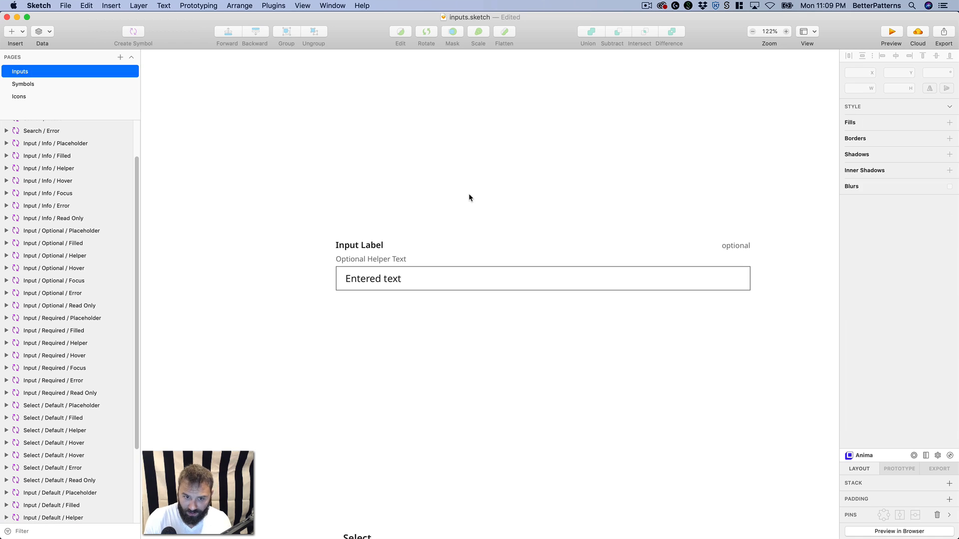
- Review the complete grid of input symbols across all columns and states
key(super+minus)
key(super+minus)
key(super+minus)
key(super+minus)
drag(411, 279, 455, 232)
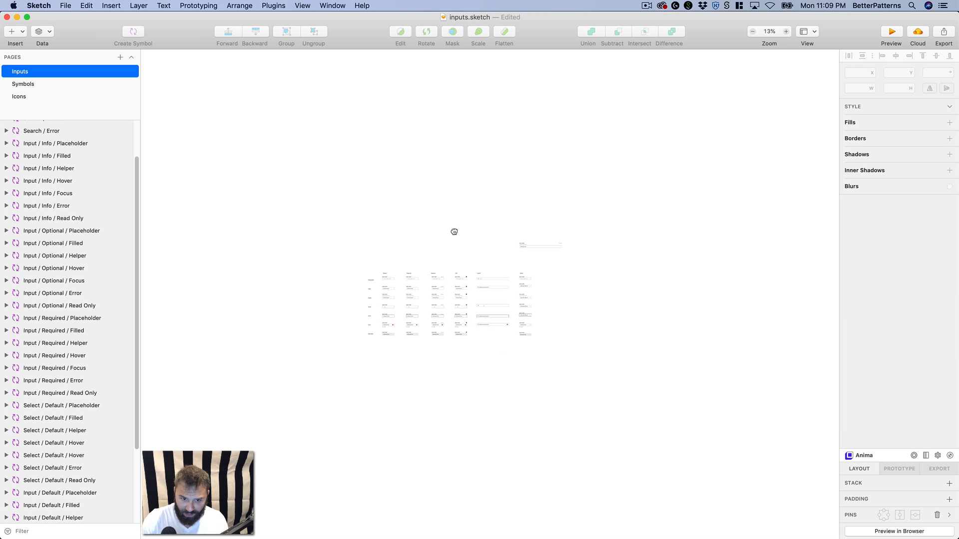
key(z)
drag(327, 257, 622, 396)
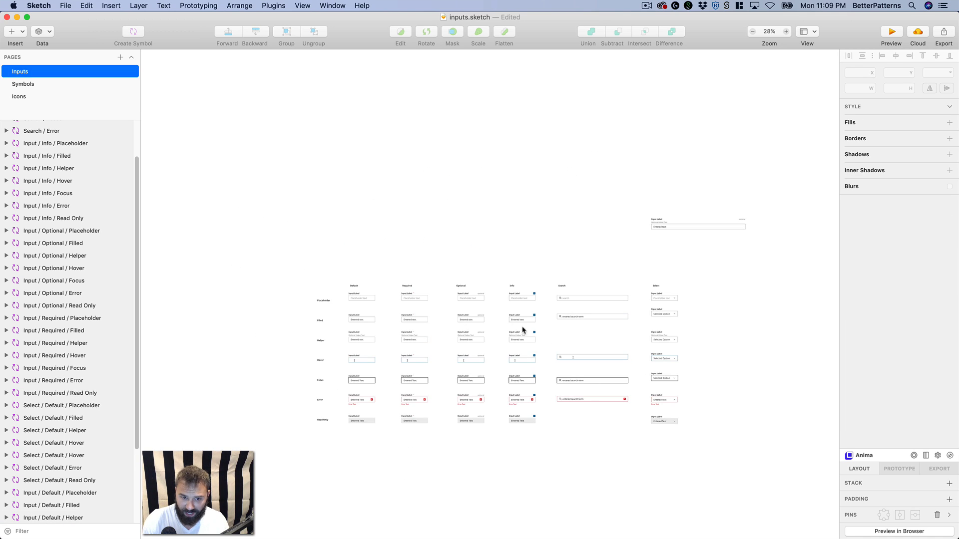
drag(229, 259, 771, 428)
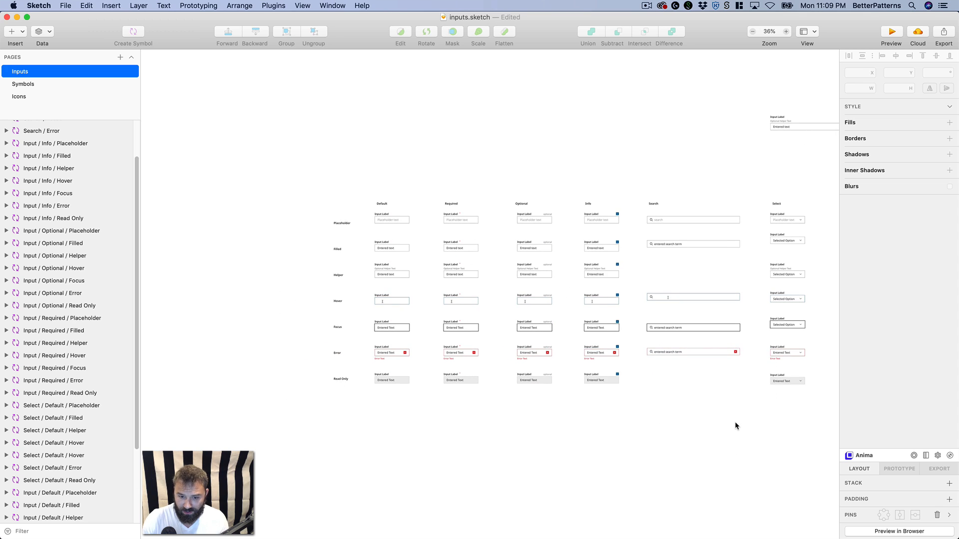
- Delete the widened helper input instance above the input grid
scroll(528, 242, up, 3)
scroll(528, 242, right, 2)
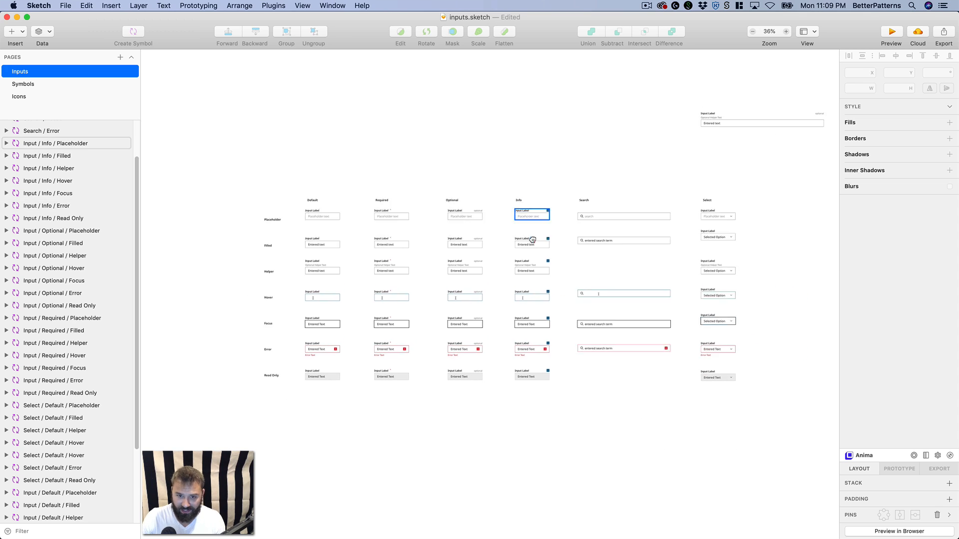
click(693, 144)
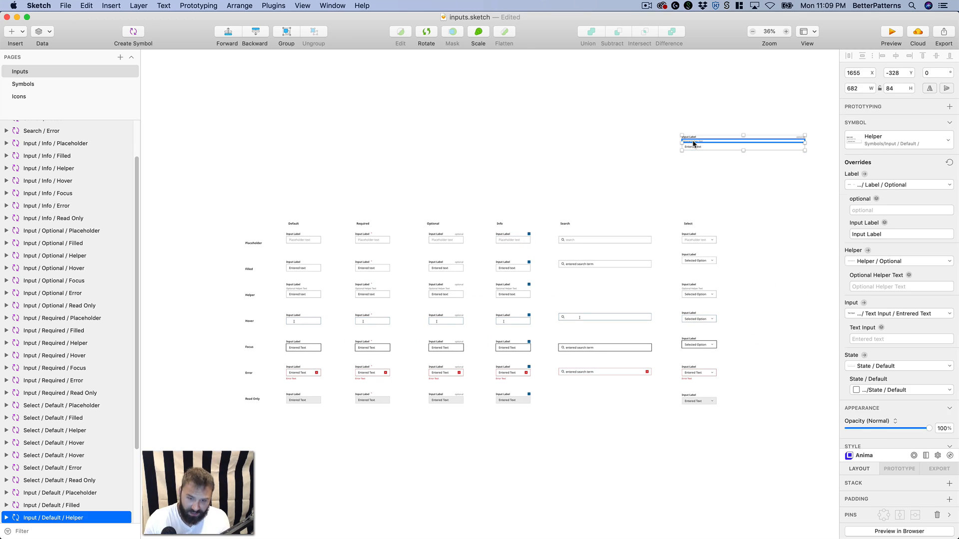
key(BackSpace)
scroll(757, 169, down, 1)
- Open the source symbol of Input / Optional / Hover and locate the State / Default symbol among the symbol sources
key(z)
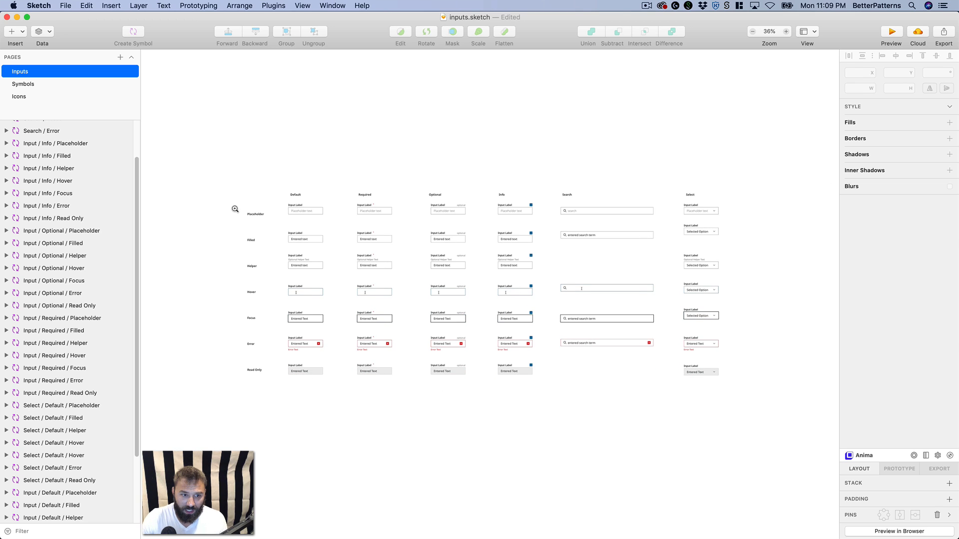
drag(235, 207, 632, 416)
scroll(639, 407, left, 2)
scroll(640, 407, down, 1)
click(449, 273)
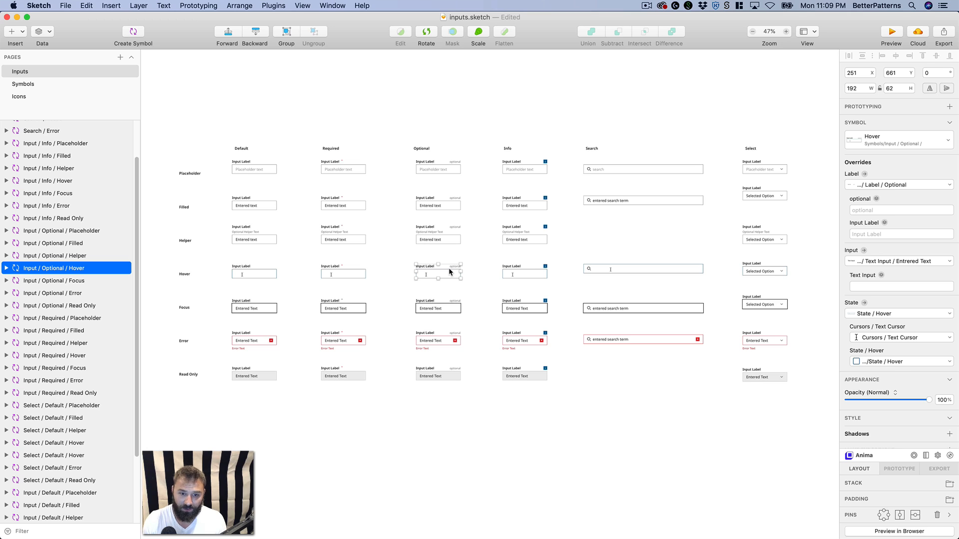
double_click(449, 268)
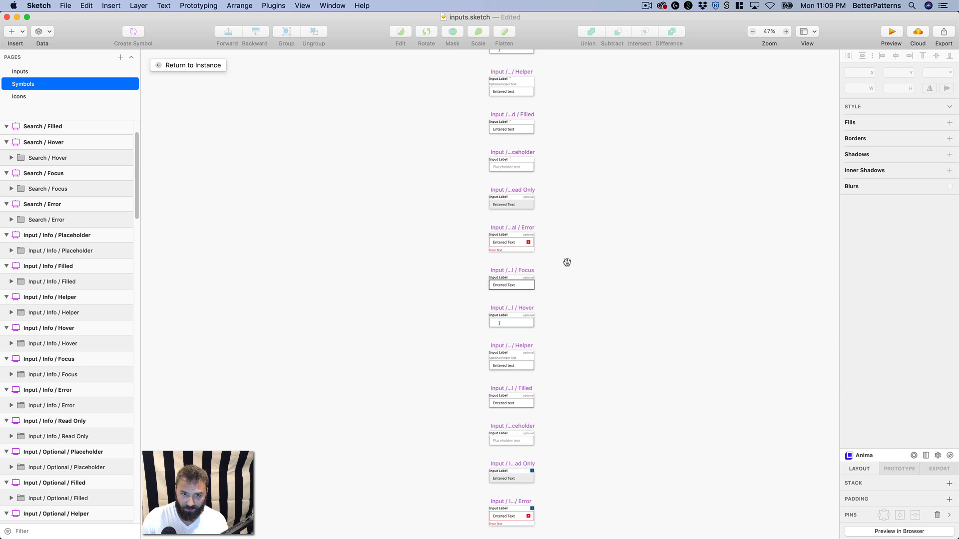
key(super+minus)
key(super+minus)
drag(513, 215, 513, 426)
key(z)
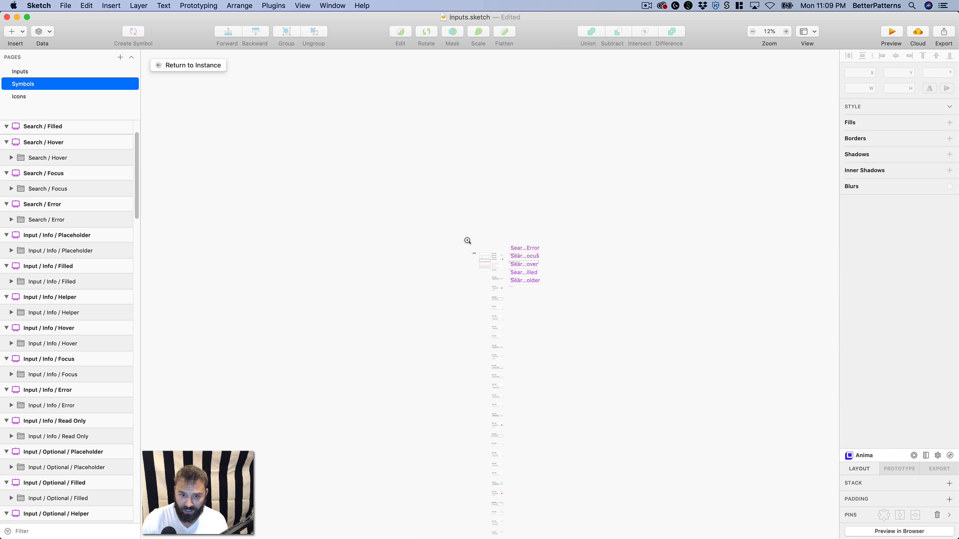
drag(466, 240, 518, 273)
drag(570, 325, 520, 249)
- Set the State / Default rectangle's border color to FF00B5 and update its shared layer style
click(320, 209)
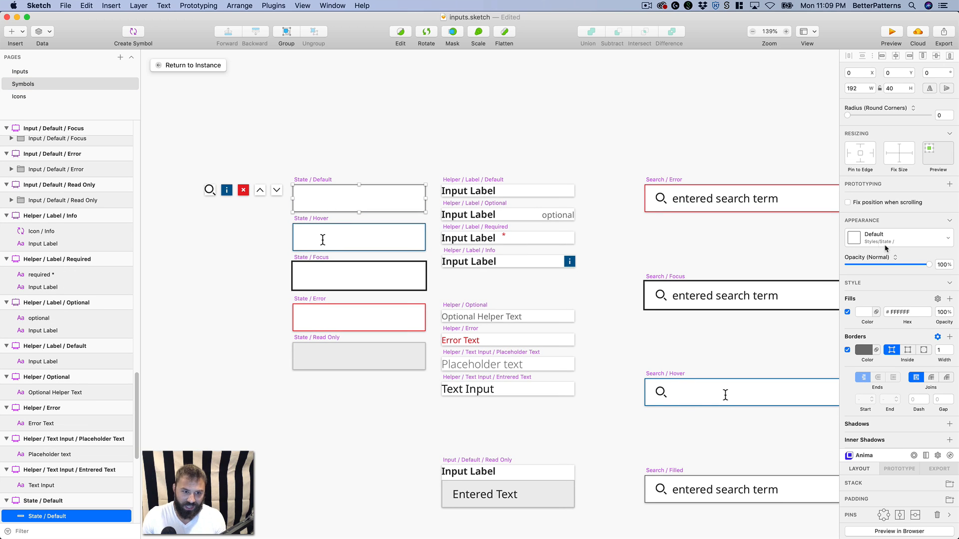
click(863, 351)
drag(866, 478, 924, 477)
drag(854, 445, 956, 396)
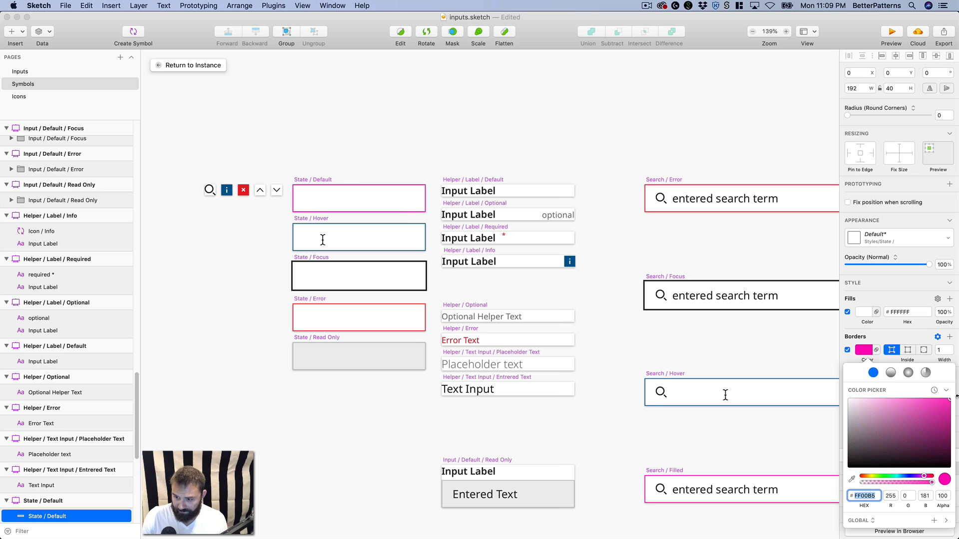
click(877, 333)
click(872, 244)
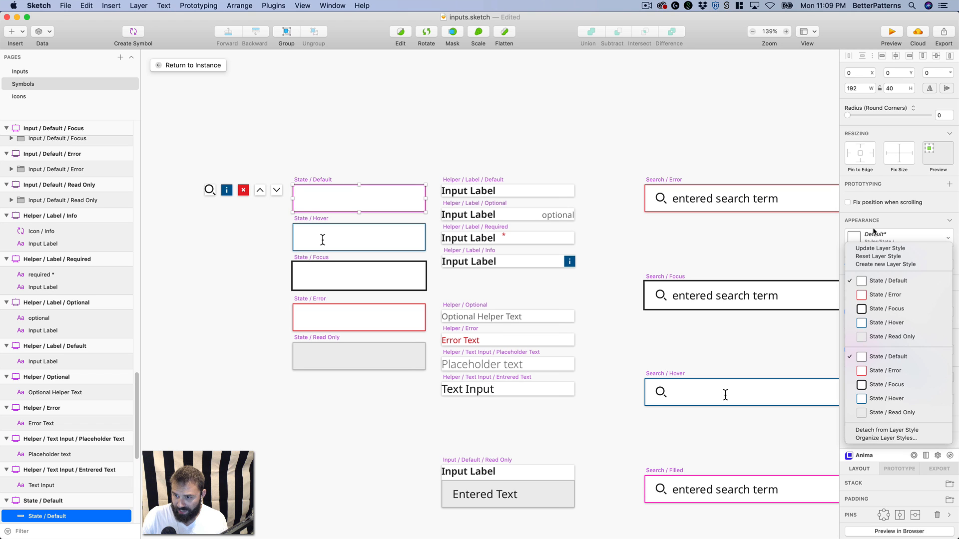
click(876, 248)
- Return to the input grid and examine the border color of the inputs across all columns and states
click(207, 66)
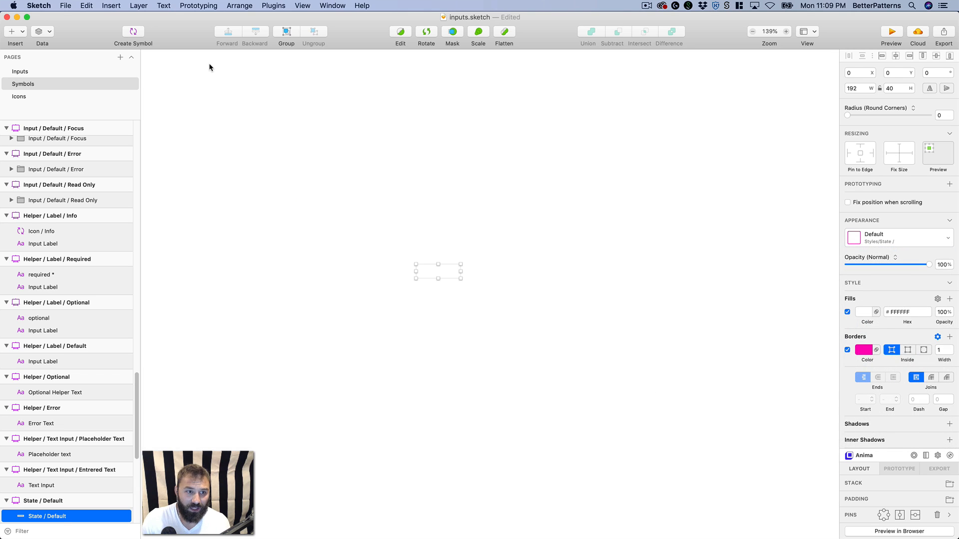
click(409, 291)
drag(373, 211, 515, 217)
key(z)
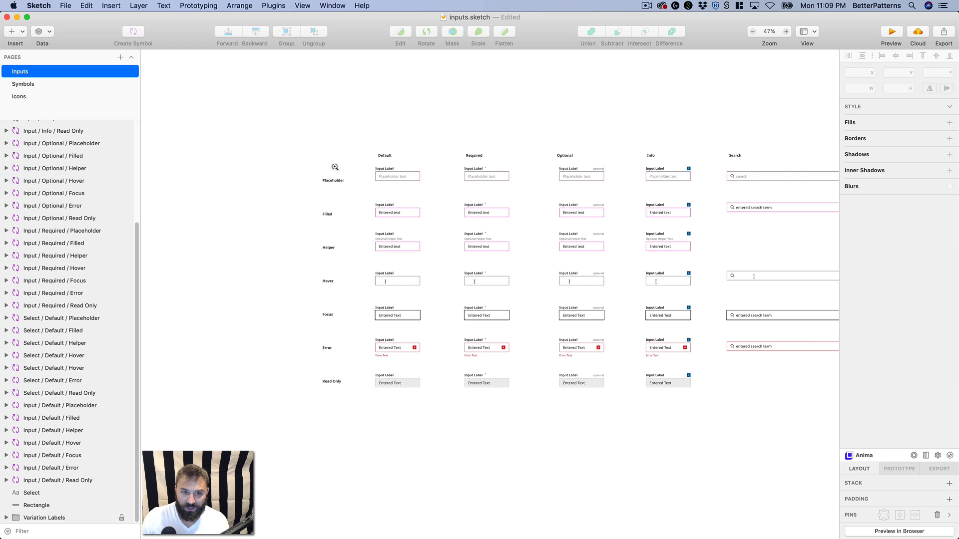
click(335, 166)
drag(605, 337, 542, 310)
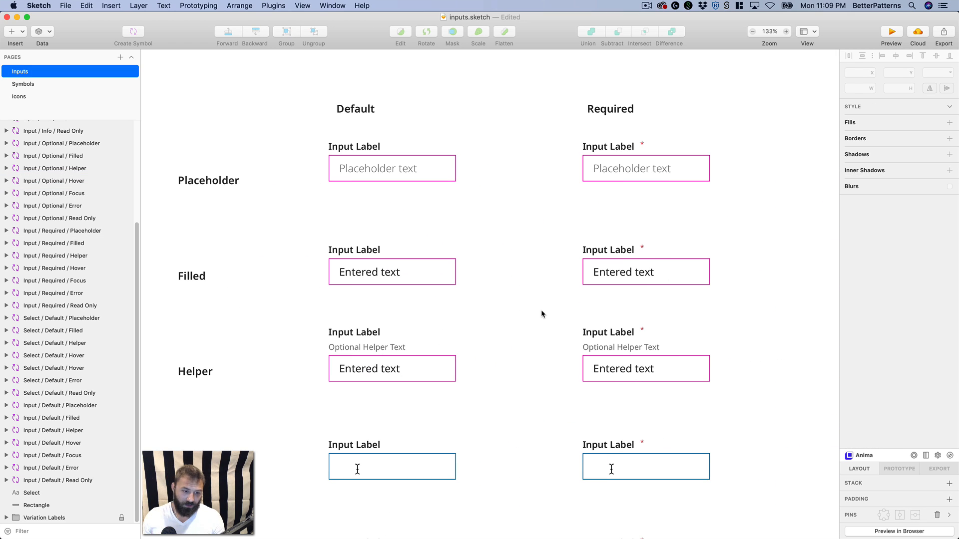
drag(519, 302, 299, 290)
key(super+minus)
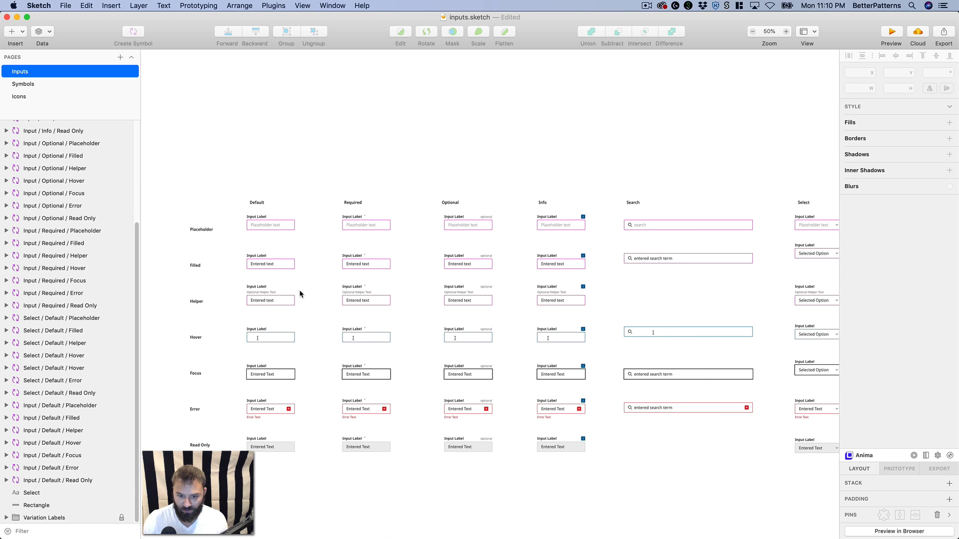
scroll(343, 317, right, 3)
scroll(343, 316, down, 1)
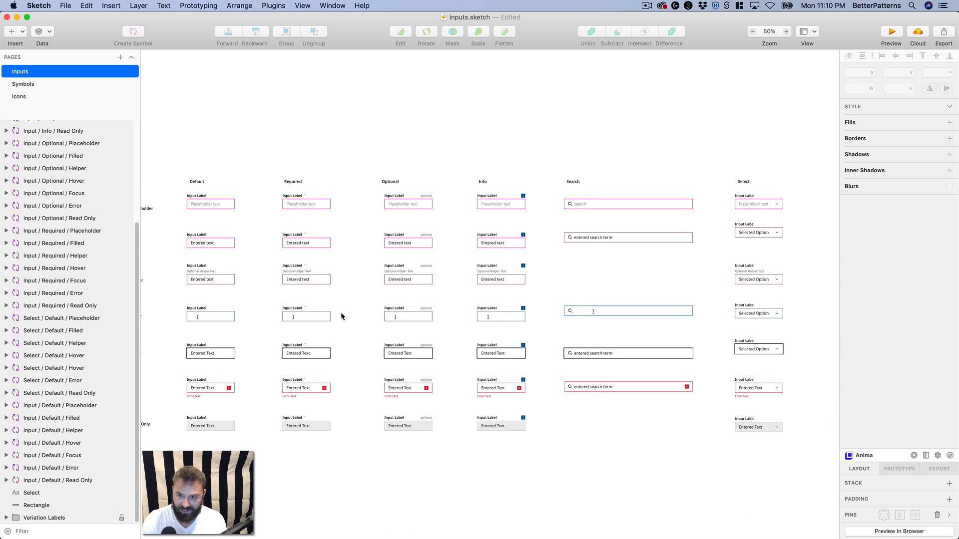
scroll(622, 376, right, 3)
scroll(623, 376, down, 2)
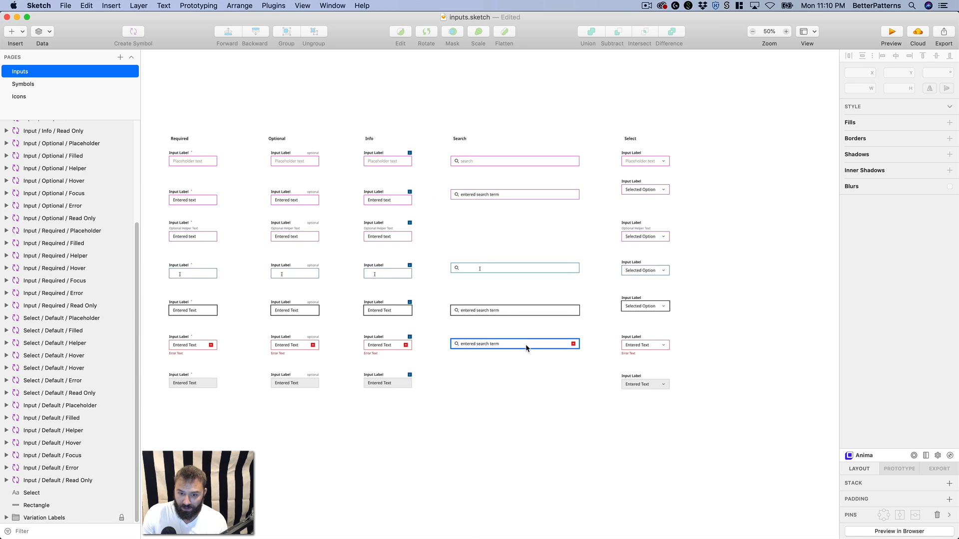
- Go back to the symbol sources, undo the pink border change to the State / Default style and check its layer style
double_click(526, 347)
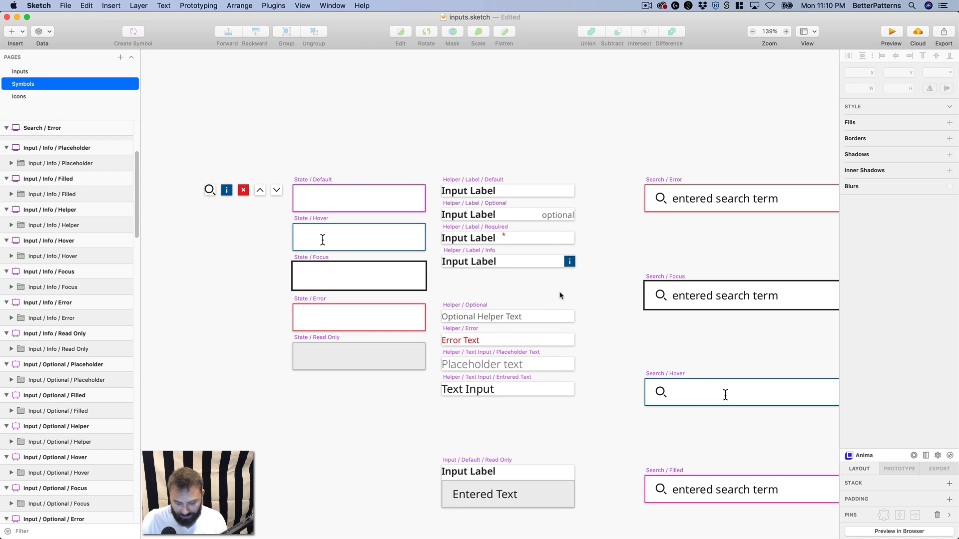
key(super+z)
click(904, 237)
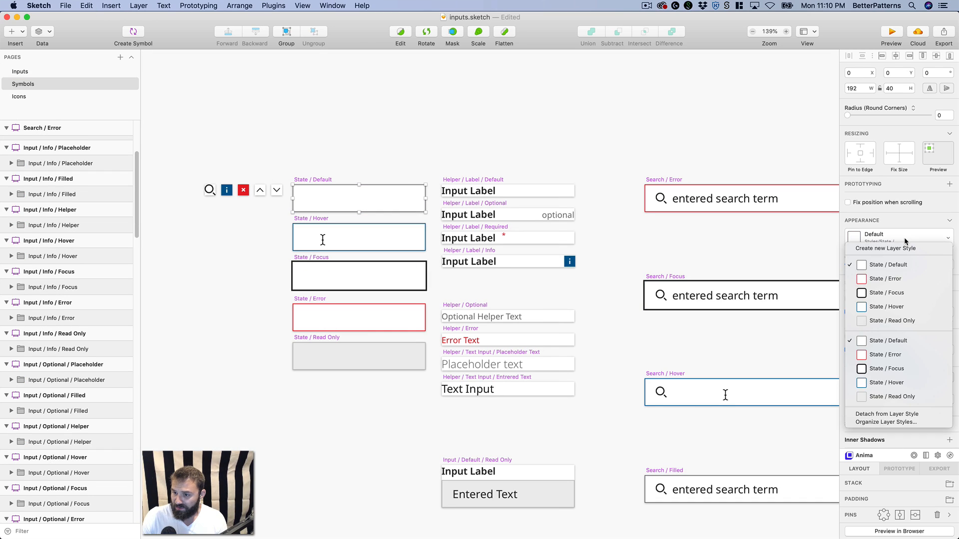
click(904, 237)
click(480, 137)
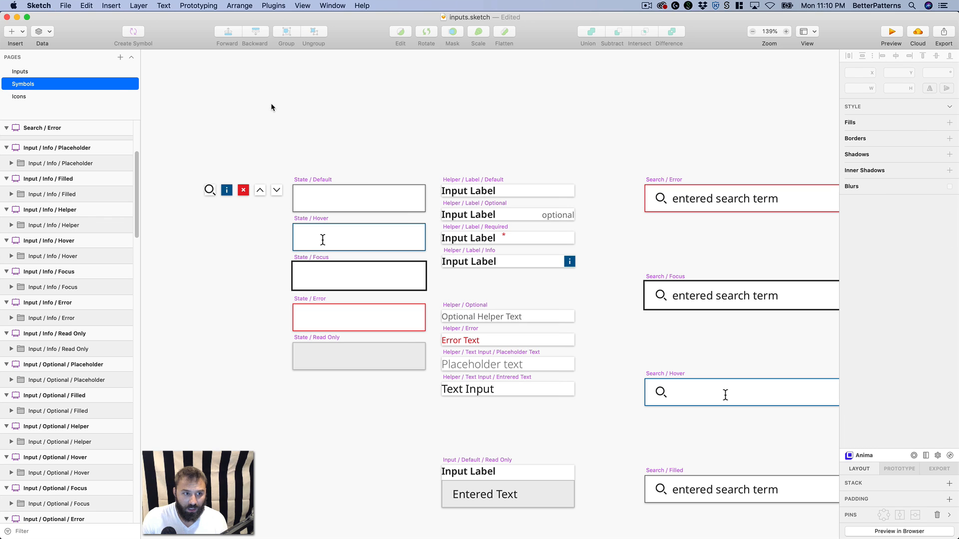
- Save the document and go back to an overview of the full grid on the Inputs page
key(super+s)
click(102, 72)
click(458, 270)
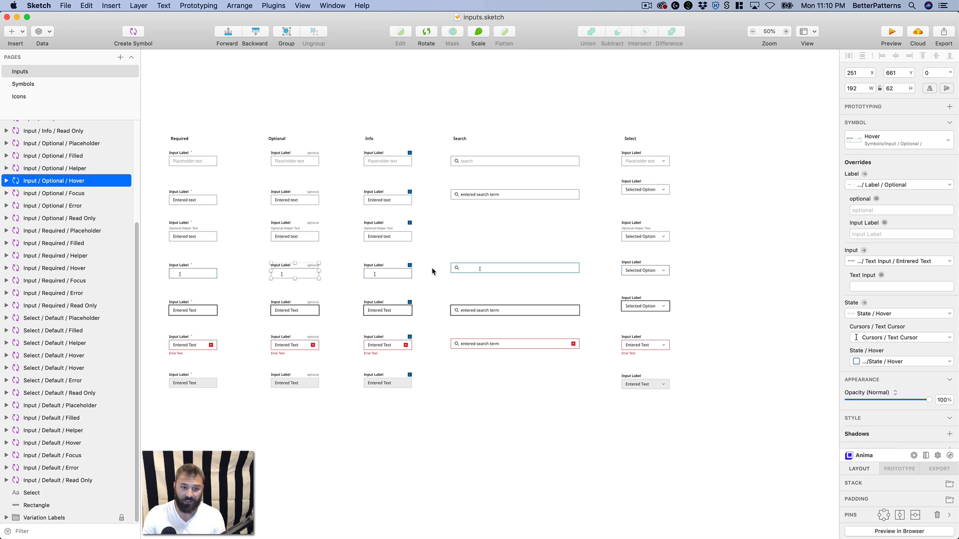
click(326, 121)
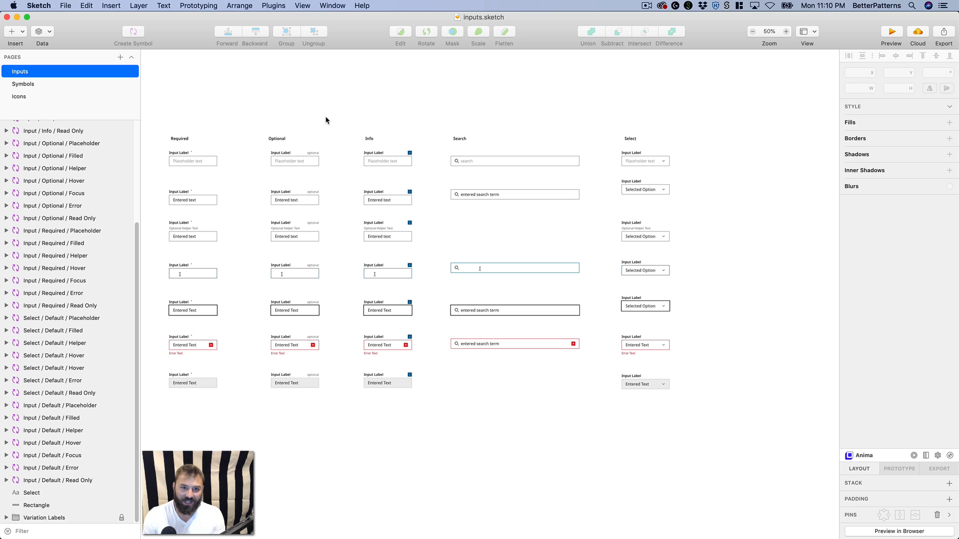
key(super+minus)
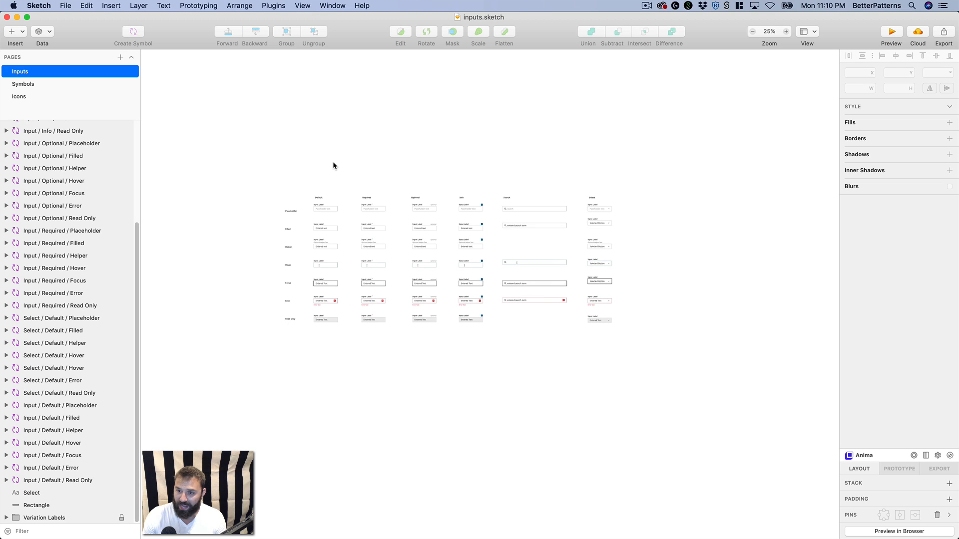
drag(322, 172, 339, 157)
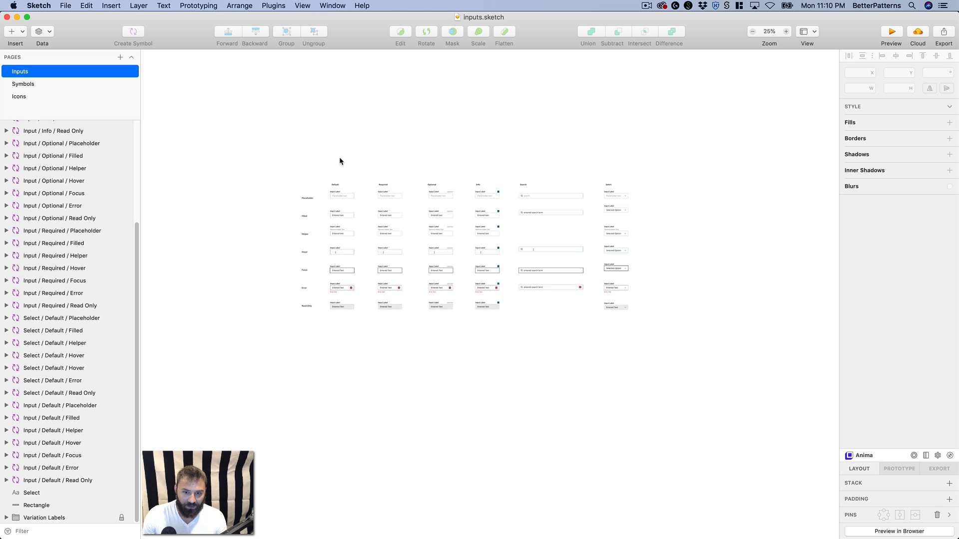